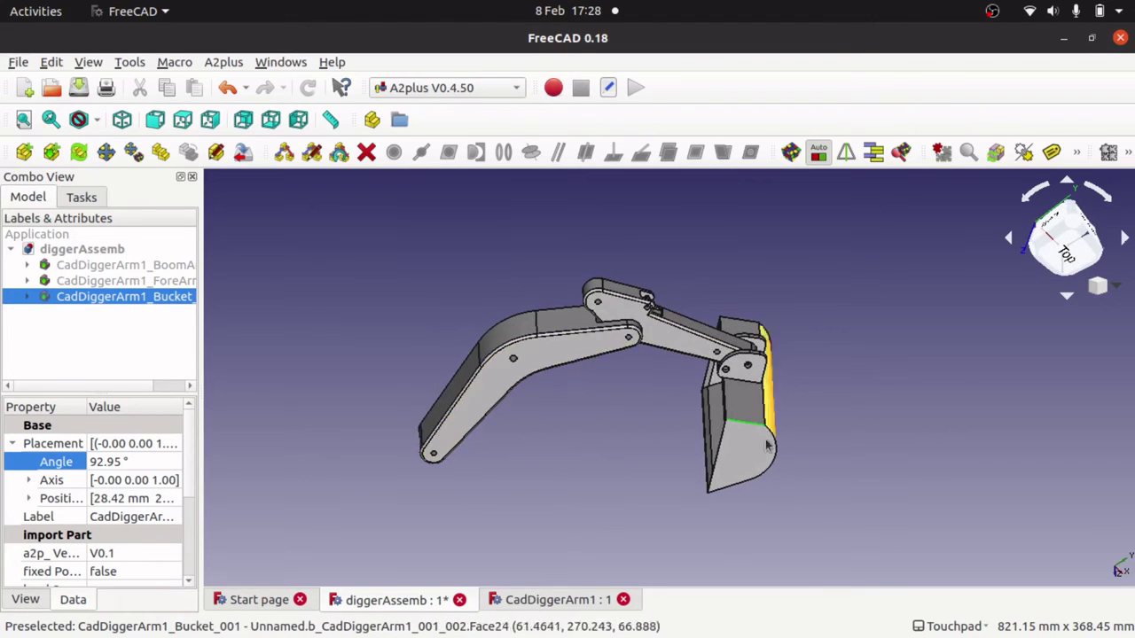
- Swing the forearm with the attached bucket about its boom joint, first inward and back outward, and place it there
{"action": "left_click_drag", "start_coordinate": [597, 425], "coordinate": [660, 483]}
{"action": "left_click_drag", "start_coordinate": [743, 404], "coordinate": [873, 294]}
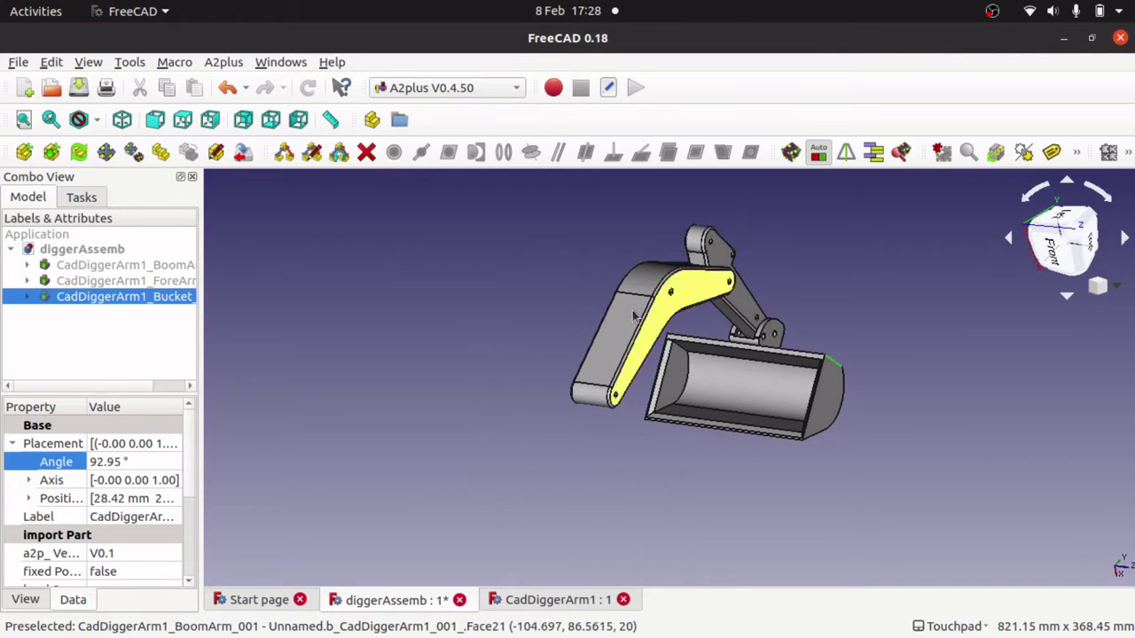
{"action": "left_click_drag", "start_coordinate": [618, 314], "coordinate": [665, 371]}
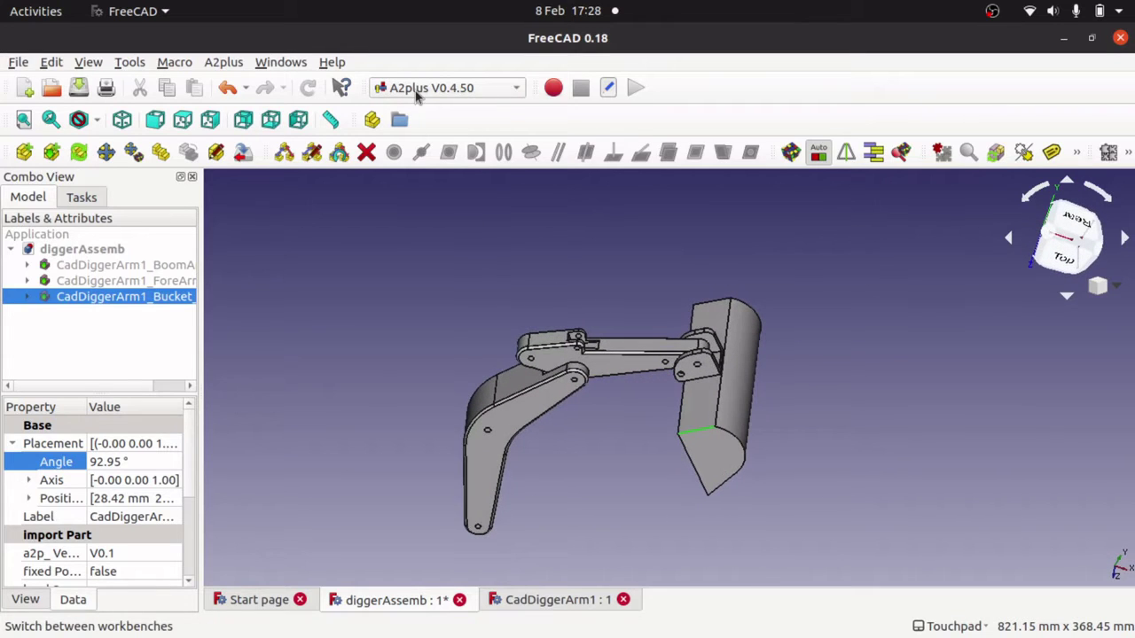
{"action": "left_click_drag", "start_coordinate": [532, 270], "coordinate": [673, 268]}
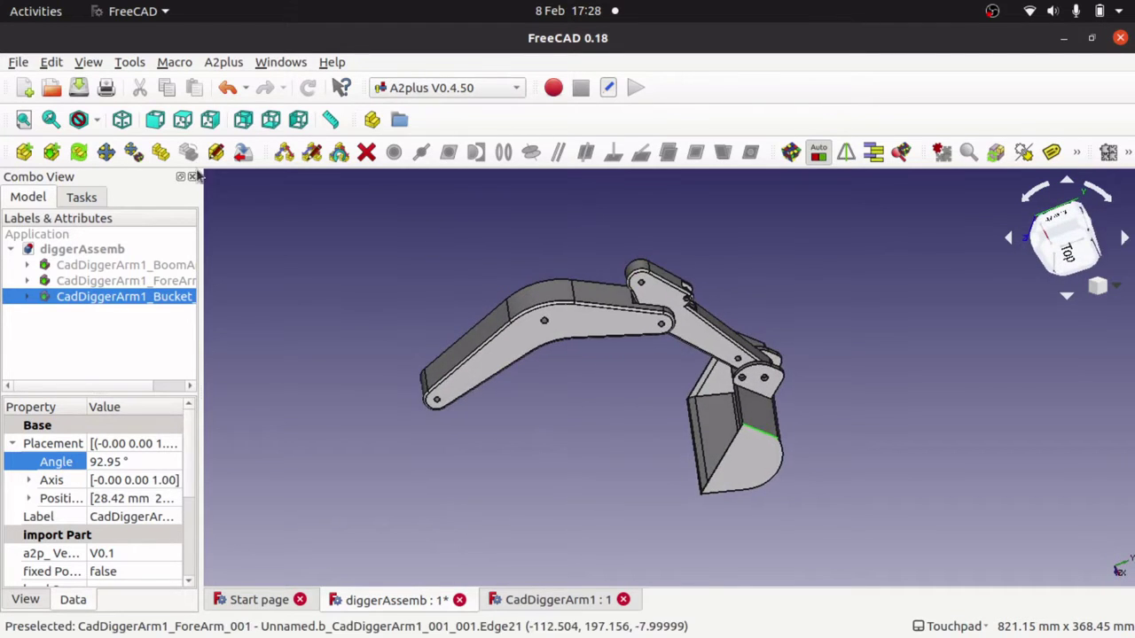
{"action": "left_click", "coordinate": [714, 339]}
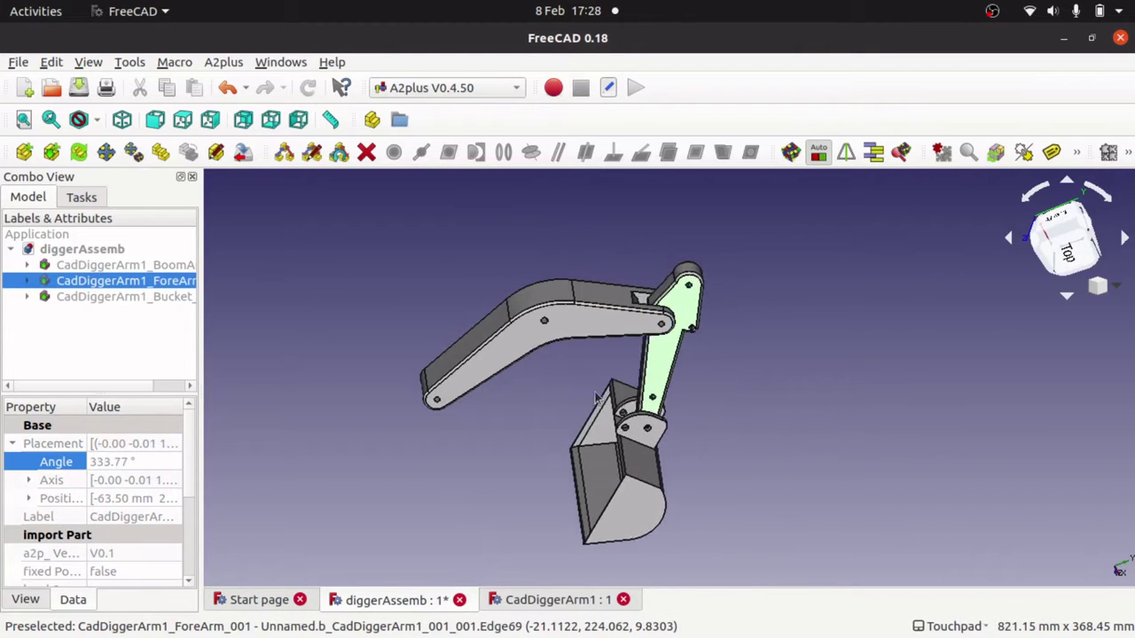
{"action": "left_click_drag", "start_coordinate": [596, 397], "coordinate": [795, 285]}
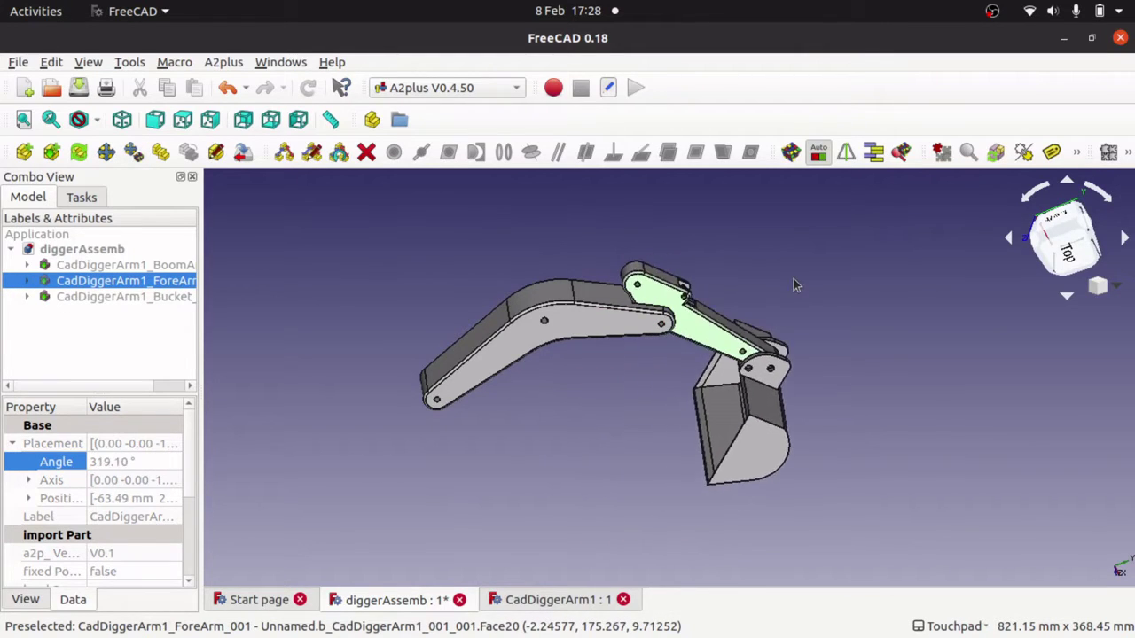
{"action": "left_click", "coordinate": [795, 285]}
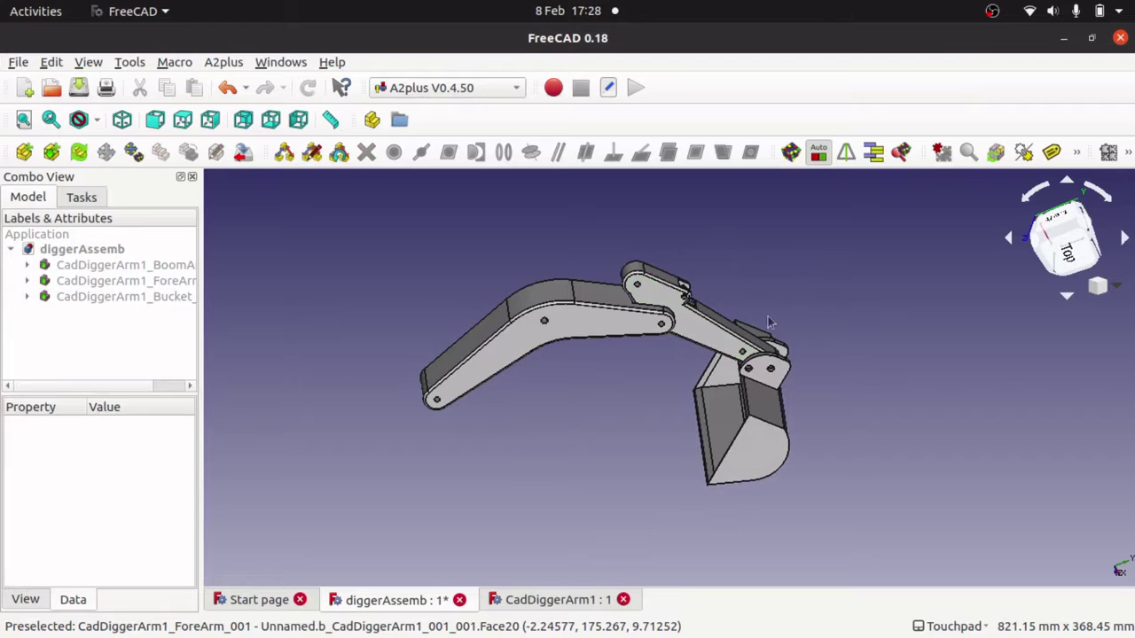
- Select the bucket part and set its placement angle to 108.95°
{"action": "left_click", "coordinate": [768, 409]}
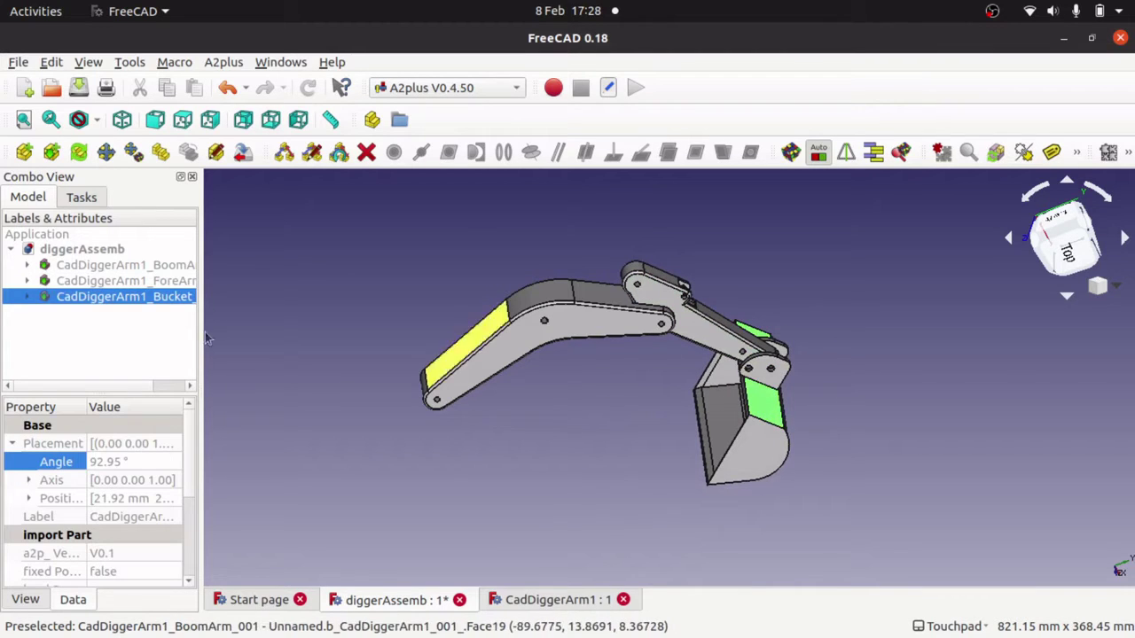
{"action": "left_click", "coordinate": [130, 462]}
{"action": "left_click", "coordinate": [180, 457]}
{"action": "left_click", "coordinate": [180, 457]}
{"action": "left_click", "coordinate": [180, 458]}
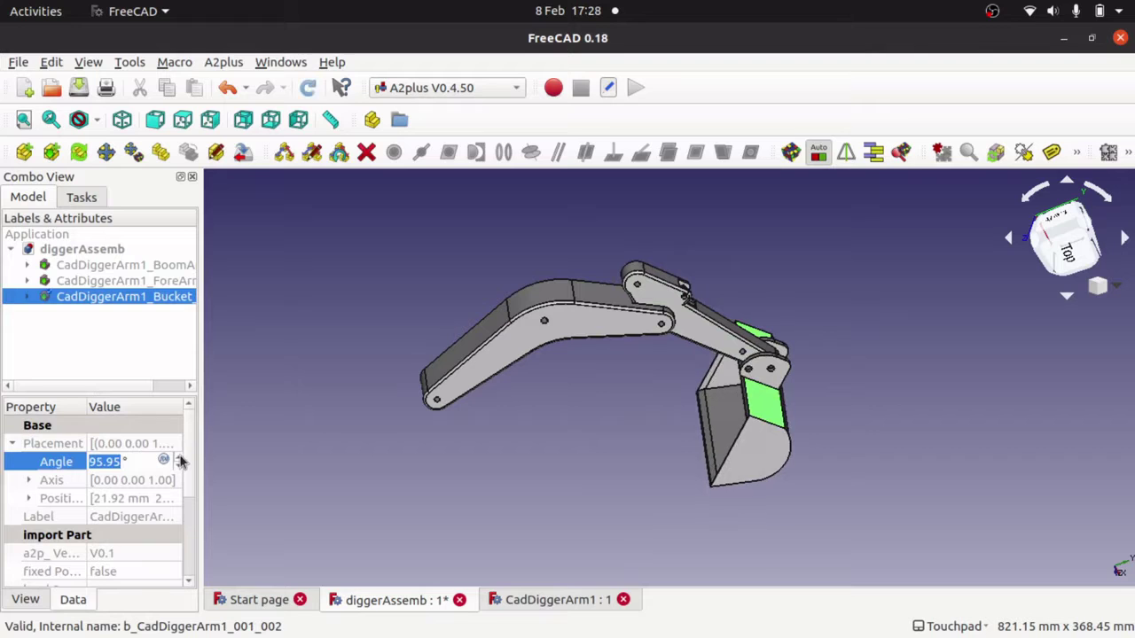
{"action": "left_click_drag", "start_coordinate": [180, 458], "coordinate": [180, 457]}
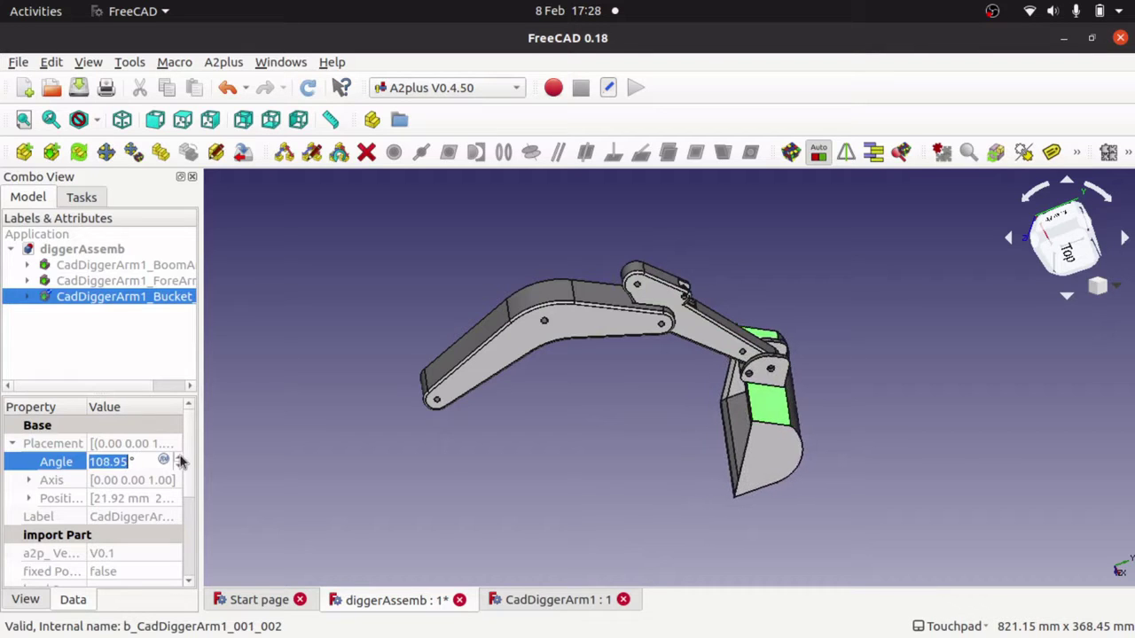
- Increase the bucket's placement angle in 10° increments to 218.95°
{"action": "key", "text": "Page_Up"}
{"action": "key", "text": "Page_Up"}
{"action": "key", "text": "Page_Up"}
{"action": "key", "text": "Page_Up"}
{"action": "key", "text": "Page_Up"}
{"action": "key", "text": "Page_Up"}
{"action": "key", "text": "Page_Up"}
{"action": "key", "text": "Page_Up"}
{"action": "key", "text": "Page_Up"}
{"action": "key", "text": "Page_Up"}
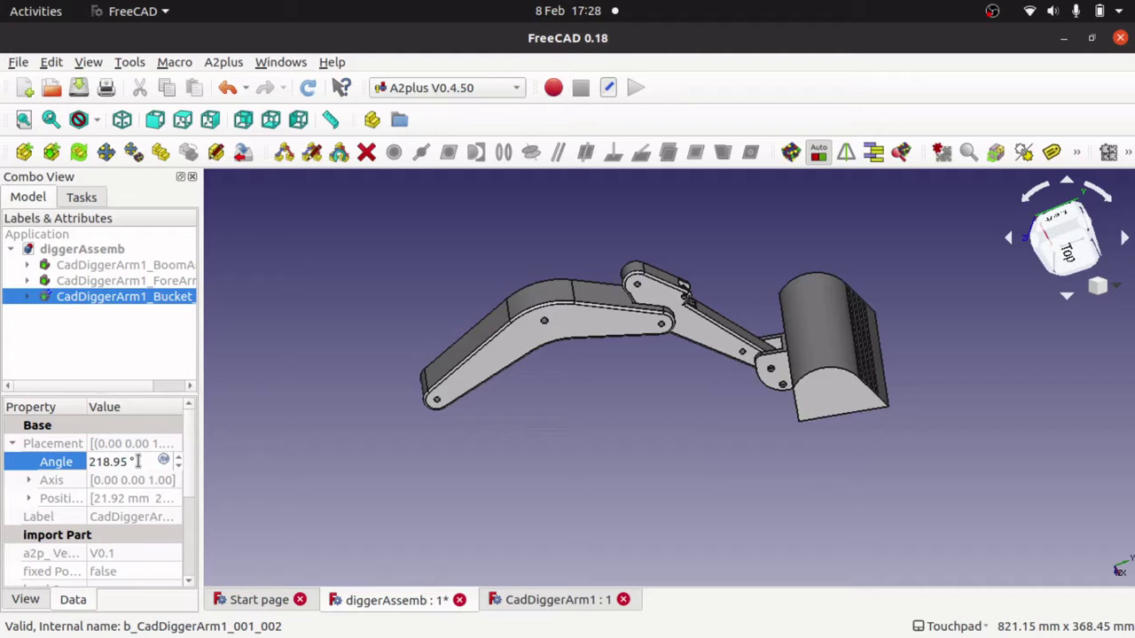
- Lower the bucket's placement angle to 104.95° so it hangs below the forearm
{"action": "scroll", "coordinate": [137, 461], "scroll_direction": "down", "scroll_amount": 3}
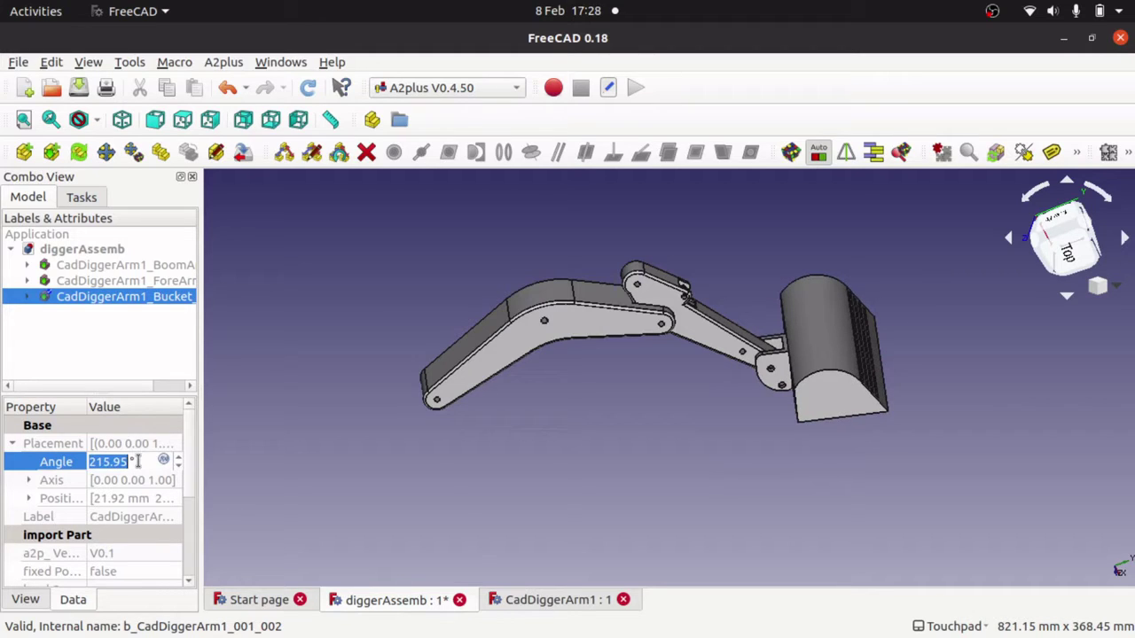
{"action": "left_click", "coordinate": [138, 461]}
{"action": "scroll", "coordinate": [138, 461], "scroll_direction": "down", "scroll_amount": 3}
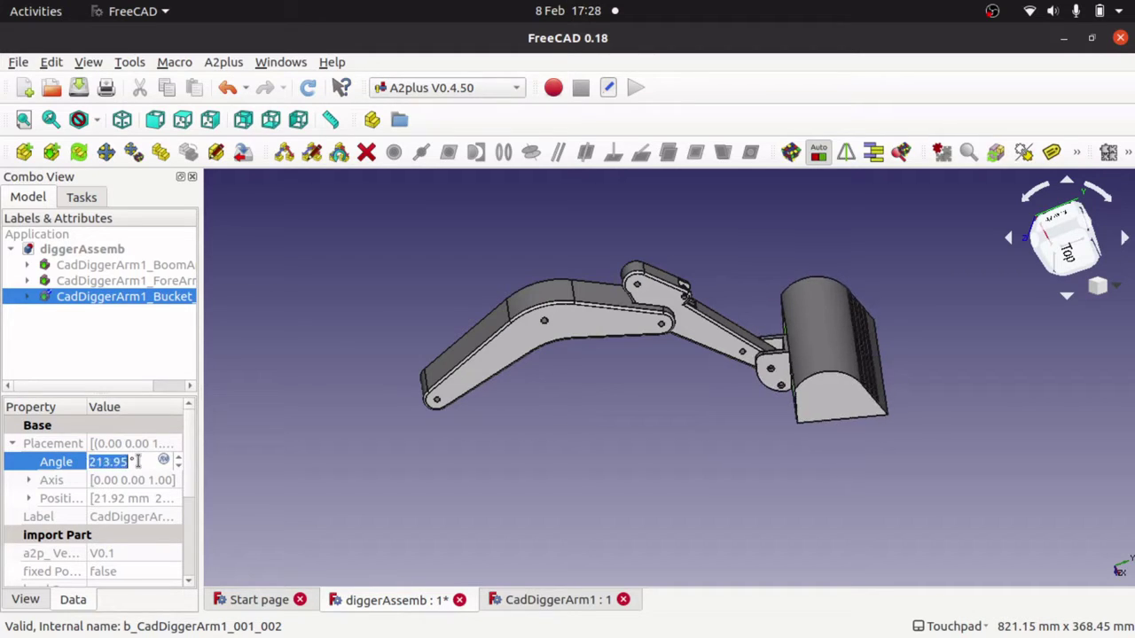
{"action": "scroll", "coordinate": [138, 461], "scroll_direction": "down", "scroll_amount": 20}
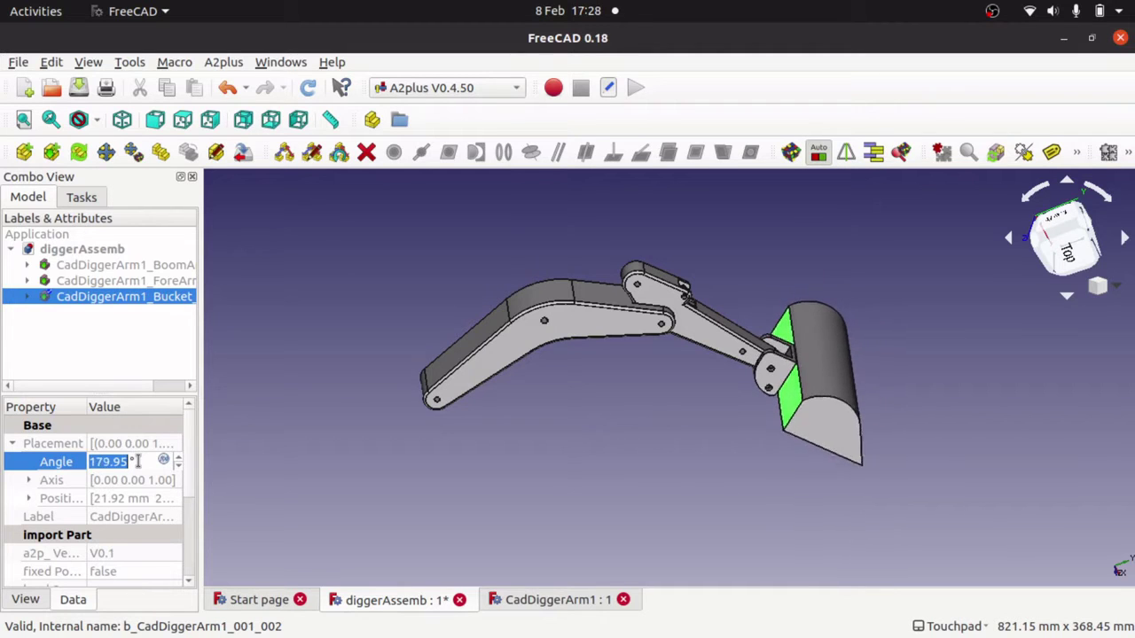
{"action": "scroll", "coordinate": [138, 461], "scroll_direction": "down", "scroll_amount": 20}
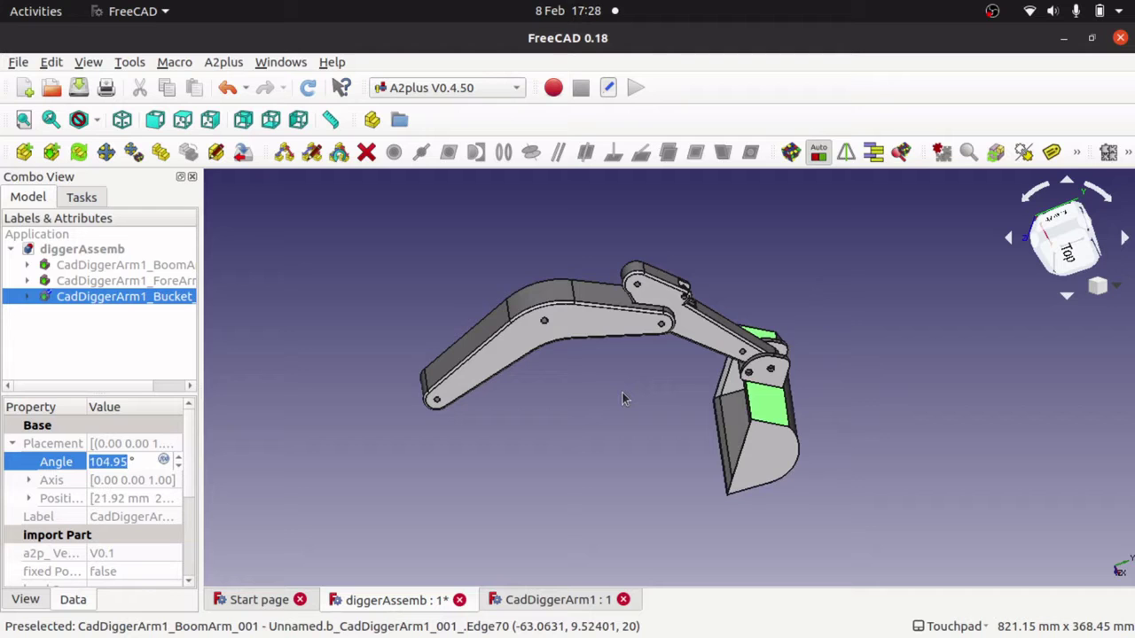
- Look through the available assembly workbenches and inspect the digger arm assembly from several sides
{"action": "left_click_drag", "start_coordinate": [570, 382], "coordinate": [645, 426], "text": "shift"}
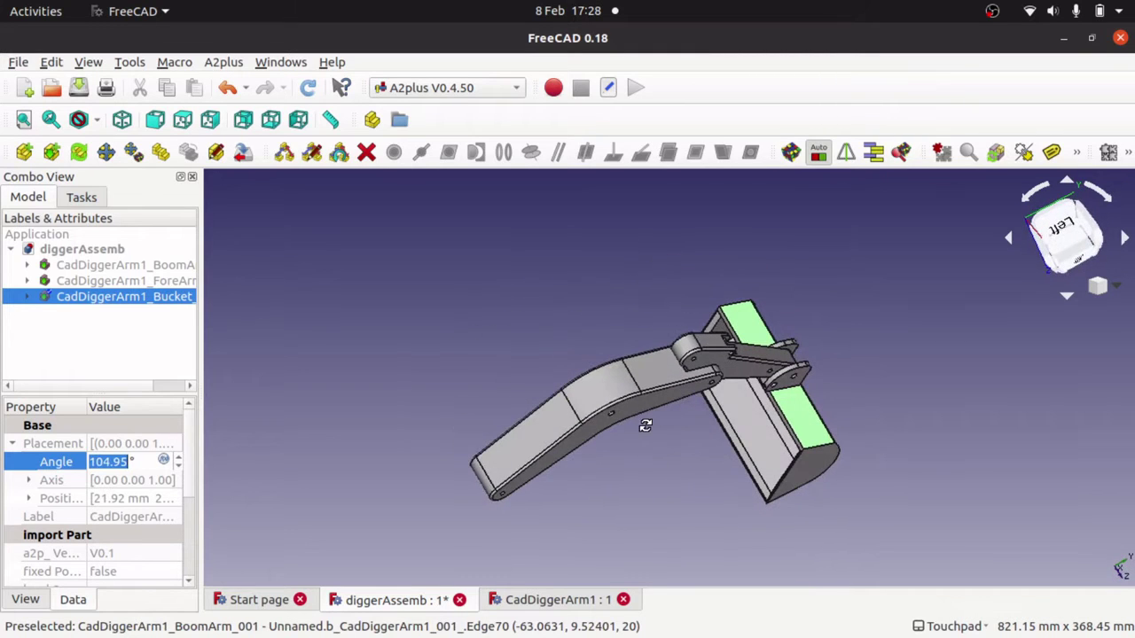
{"action": "middle_click_drag", "start_coordinate": [644, 427], "coordinate": [527, 346]}
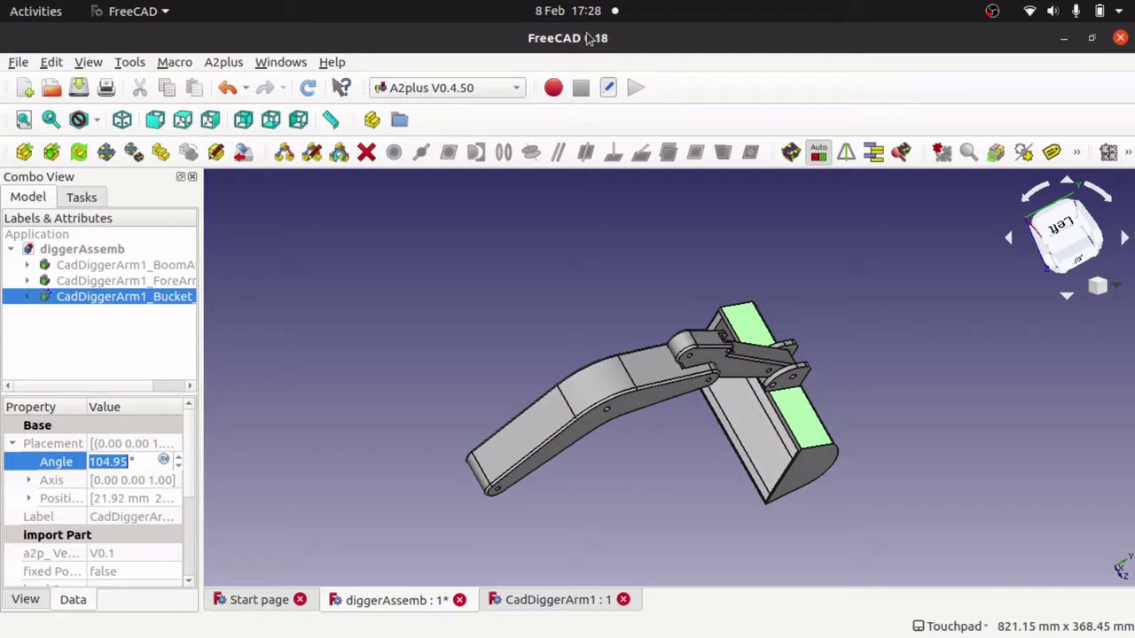
{"action": "left_click", "coordinate": [488, 87]}
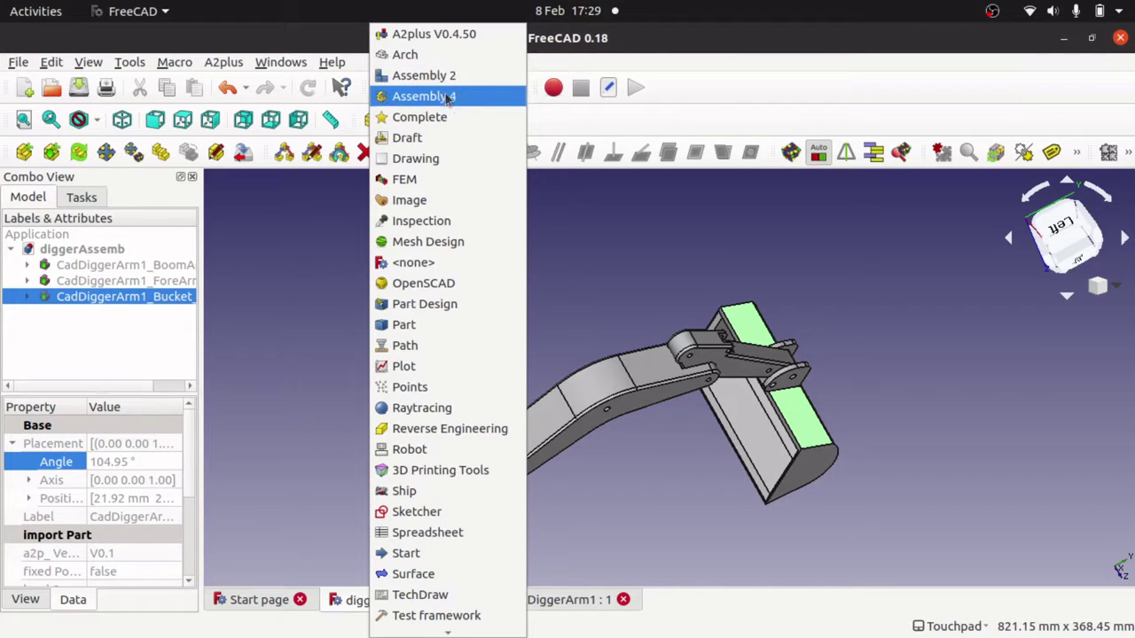
{"action": "left_click", "coordinate": [635, 49]}
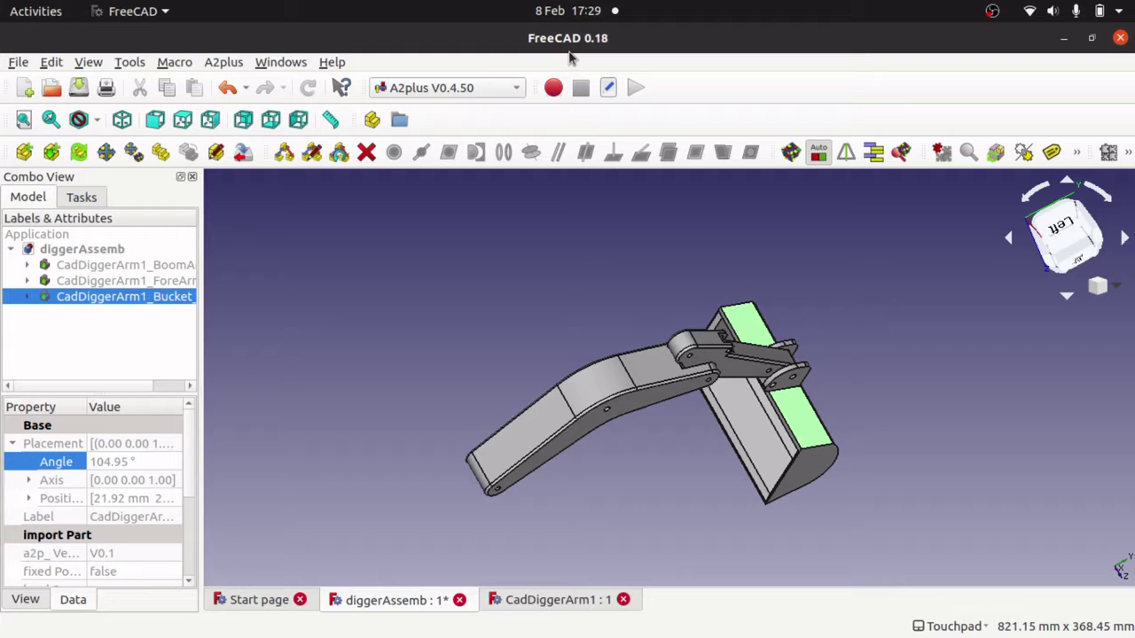
{"action": "left_click", "coordinate": [488, 88]}
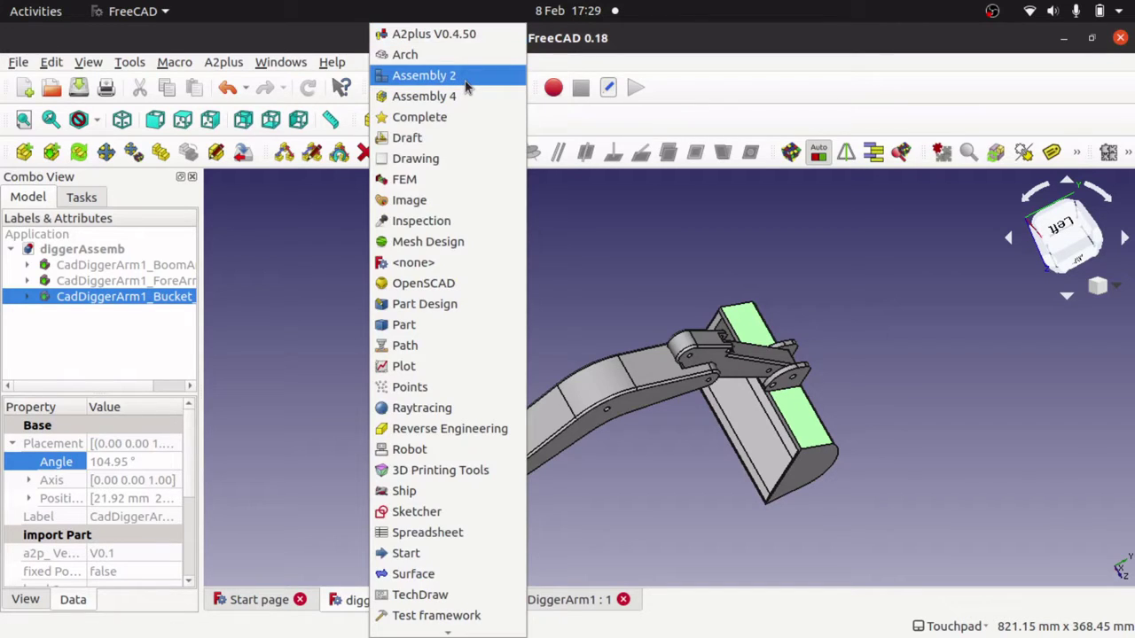
{"action": "left_click", "coordinate": [650, 55]}
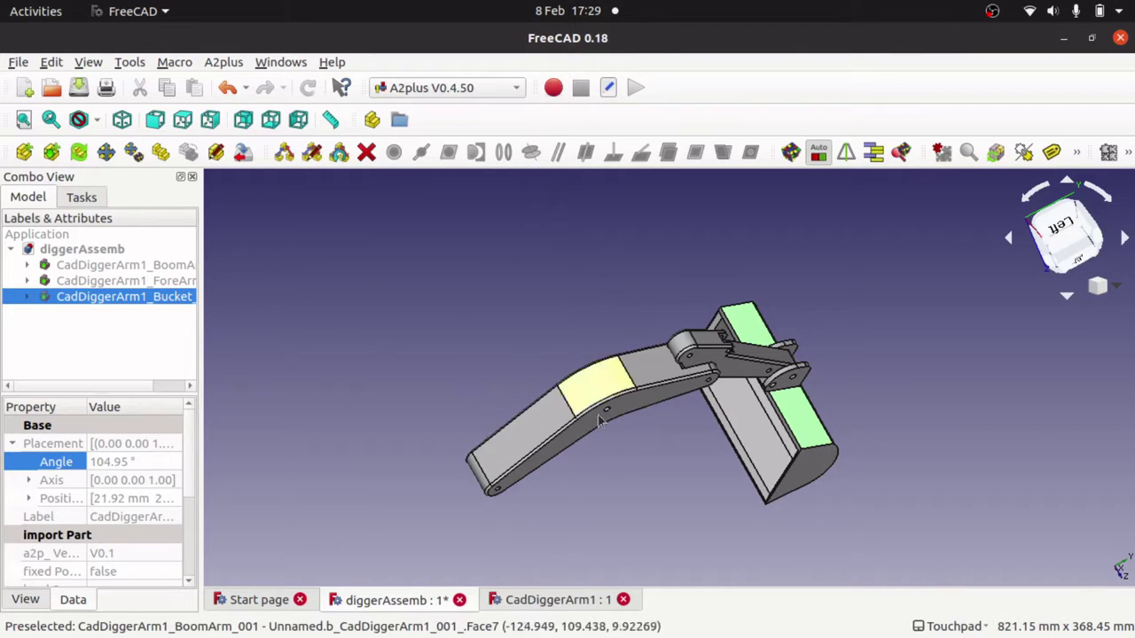
{"action": "left_click_drag", "start_coordinate": [642, 457], "coordinate": [640, 388], "text": "alt"}
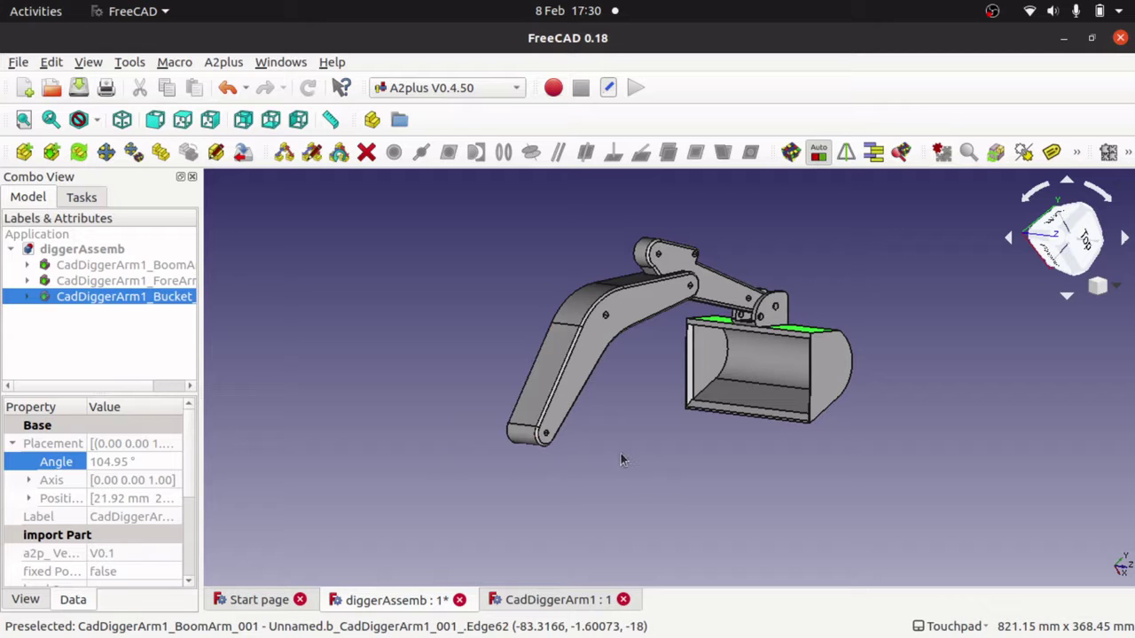
{"action": "left_click_drag", "start_coordinate": [603, 447], "coordinate": [610, 469], "text": "alt"}
{"action": "left_click_drag", "start_coordinate": [716, 431], "coordinate": [716, 257], "text": "alt"}
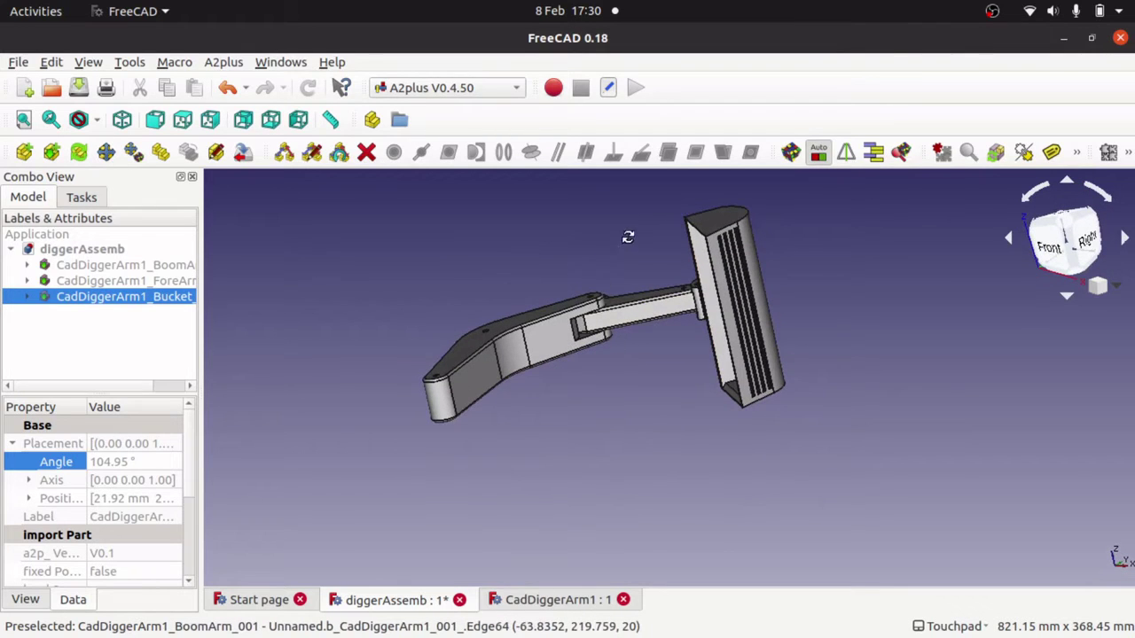
{"action": "left_click_drag", "start_coordinate": [630, 235], "coordinate": [611, 392], "text": "alt"}
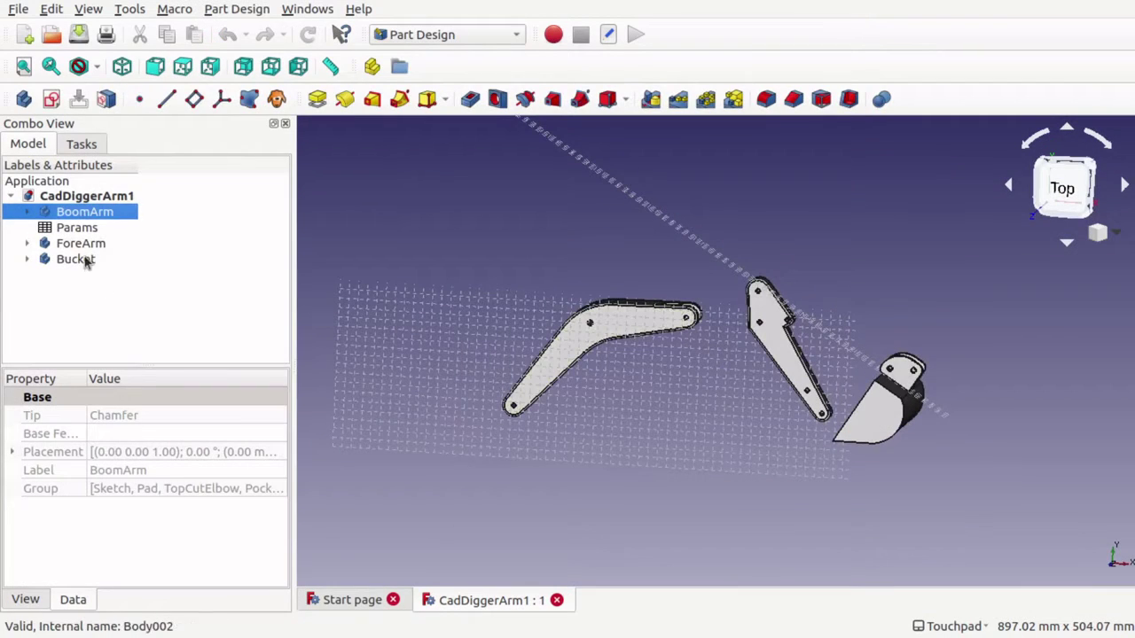
- Hide the Bucket and ForeArm bodies in the CadDiggerArm1 document, leaving only the boom arm displayed
{"action": "left_click", "coordinate": [77, 259]}
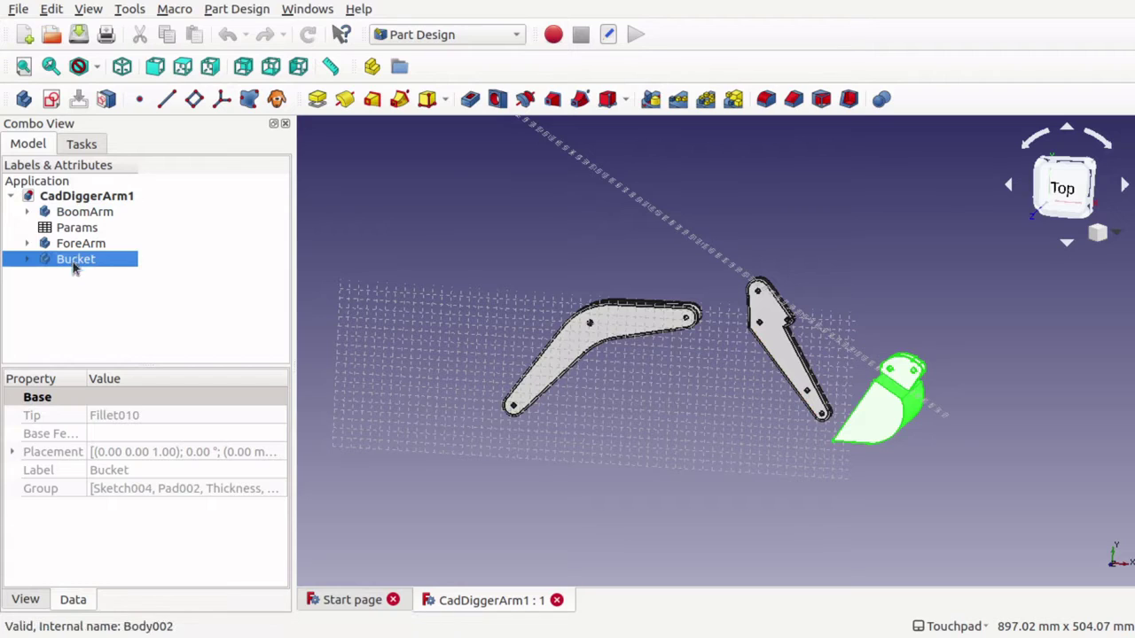
{"action": "key", "text": "space"}
{"action": "left_click", "coordinate": [82, 245]}
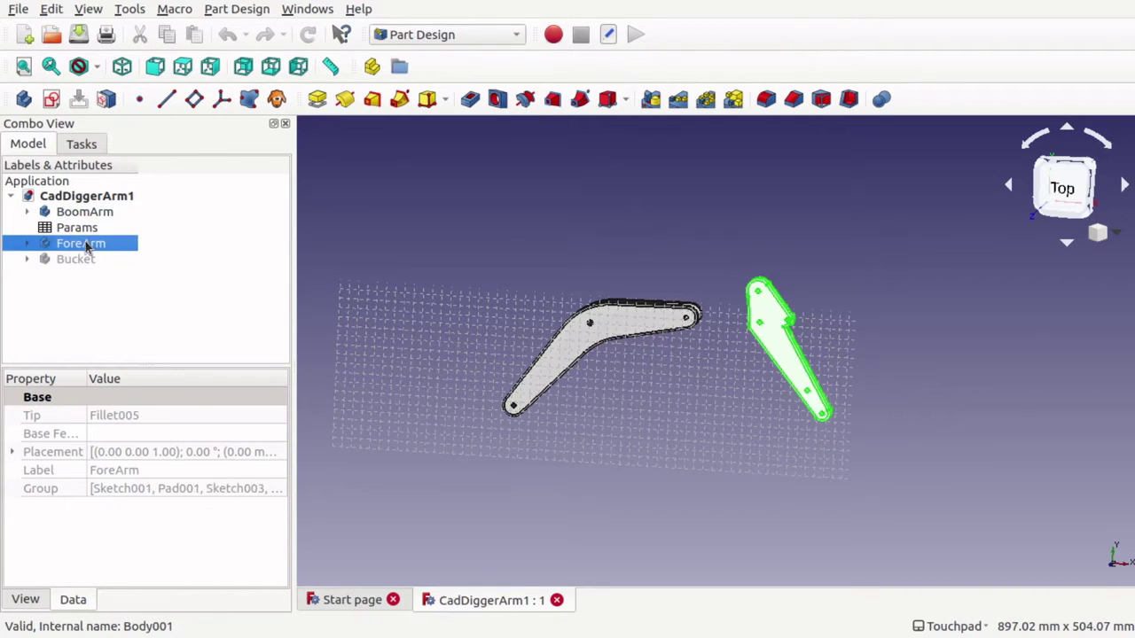
{"action": "key", "text": "space"}
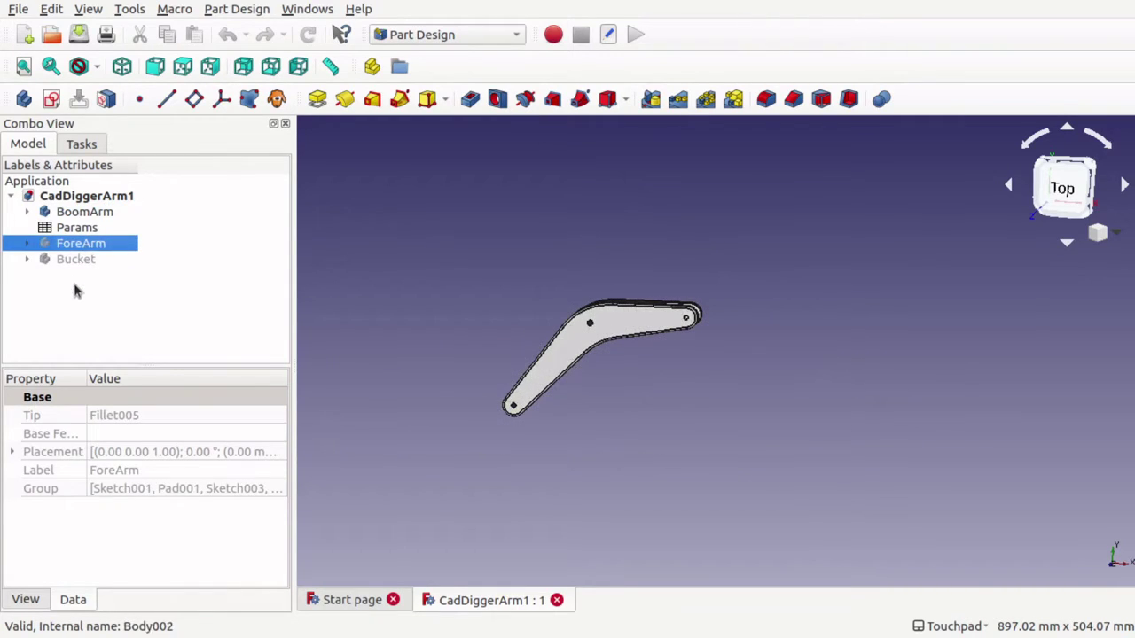
- Make BoomArm the active body and expand its feature history
{"action": "left_click", "coordinate": [76, 262]}
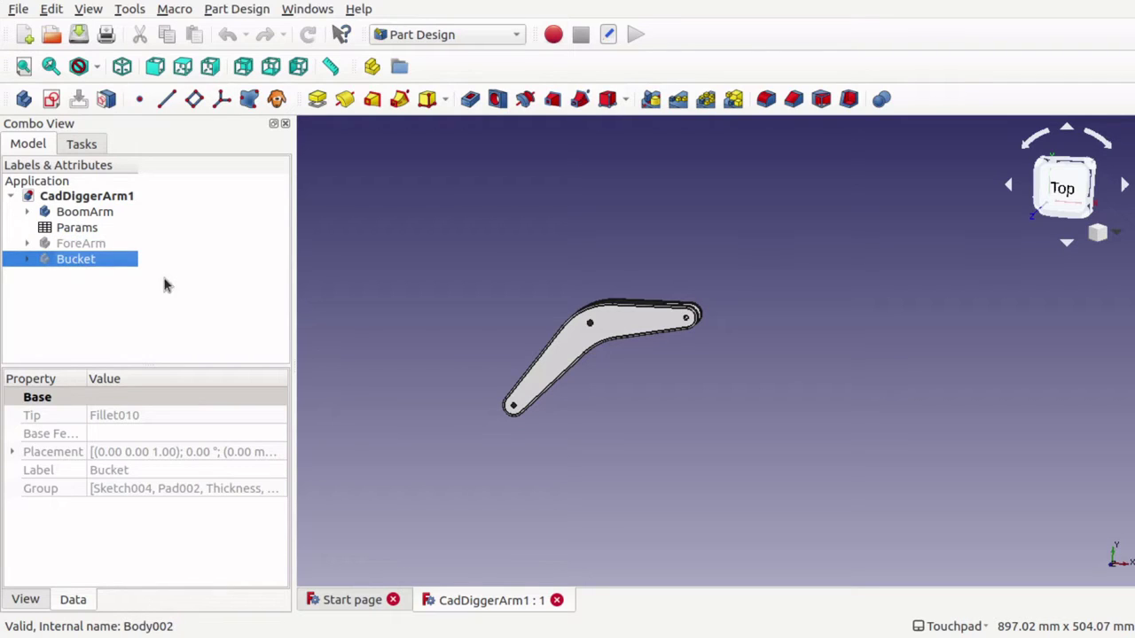
{"action": "left_click", "coordinate": [80, 245]}
{"action": "left_click", "coordinate": [76, 213]}
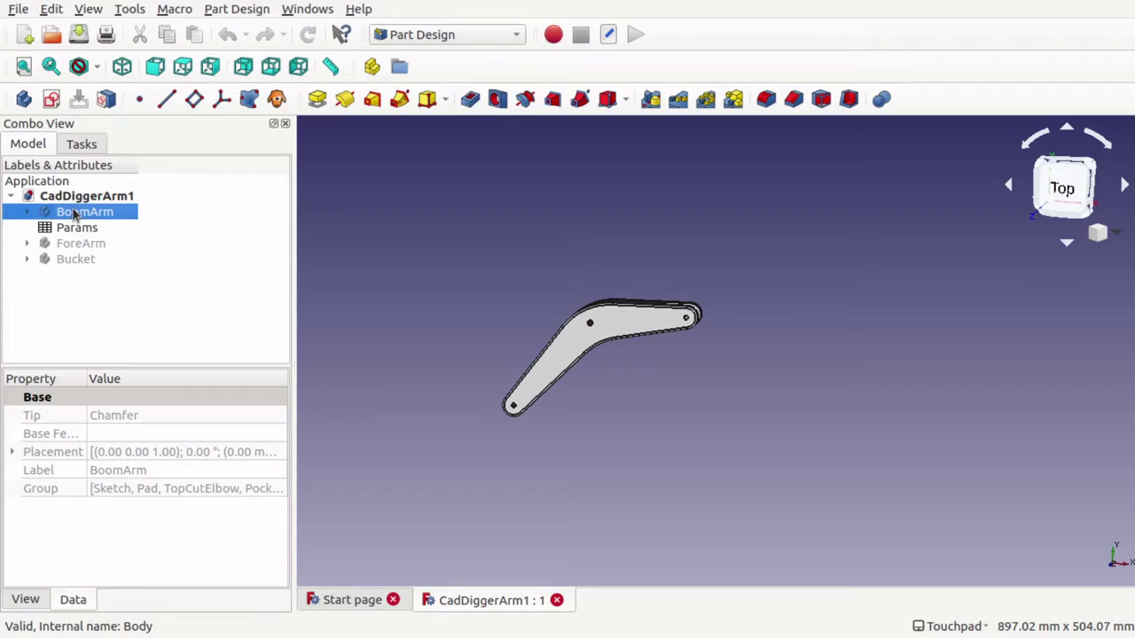
{"action": "double_click", "coordinate": [75, 213]}
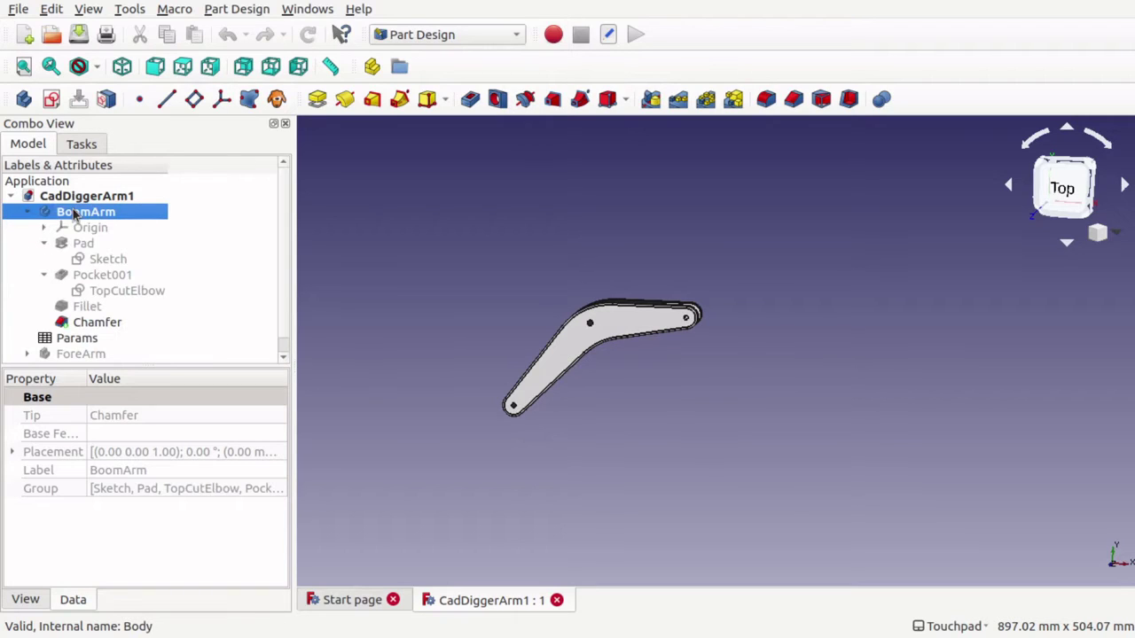
- Open the Transform tool on the BoomArm body to view its placement manipulator, and close it
{"action": "right_click", "coordinate": [76, 213]}
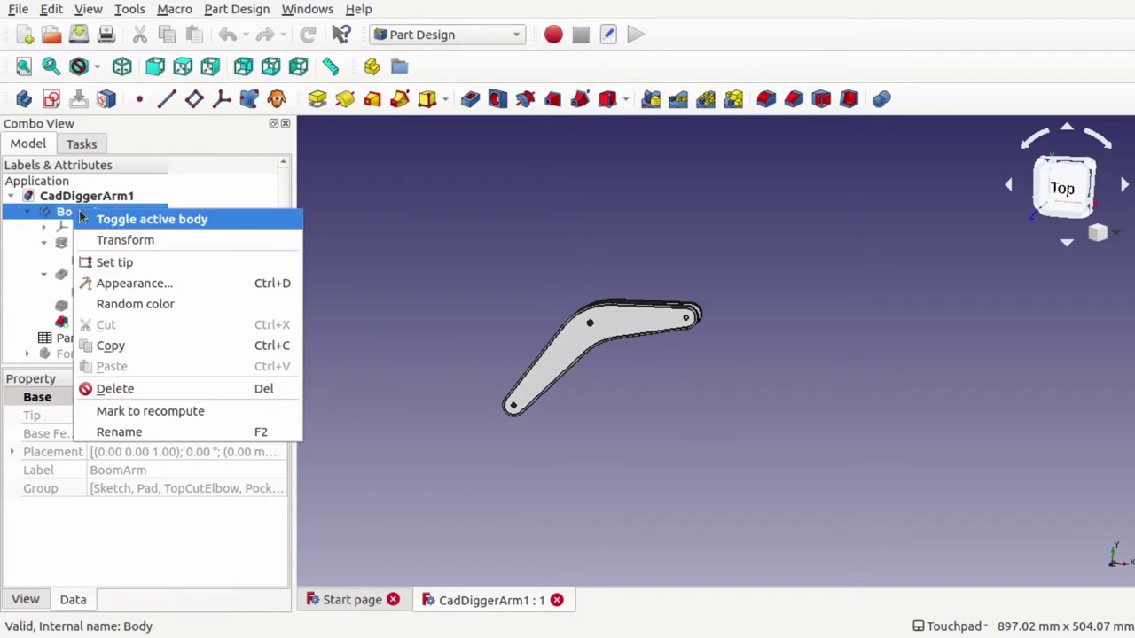
{"action": "left_click", "coordinate": [142, 242]}
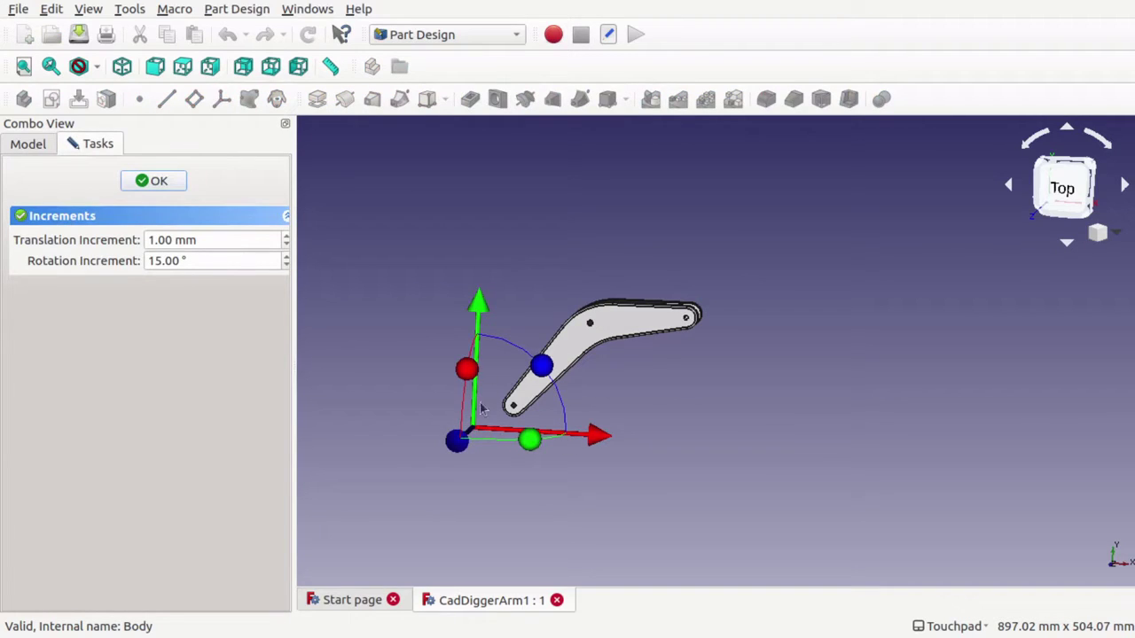
{"action": "left_click", "coordinate": [153, 183]}
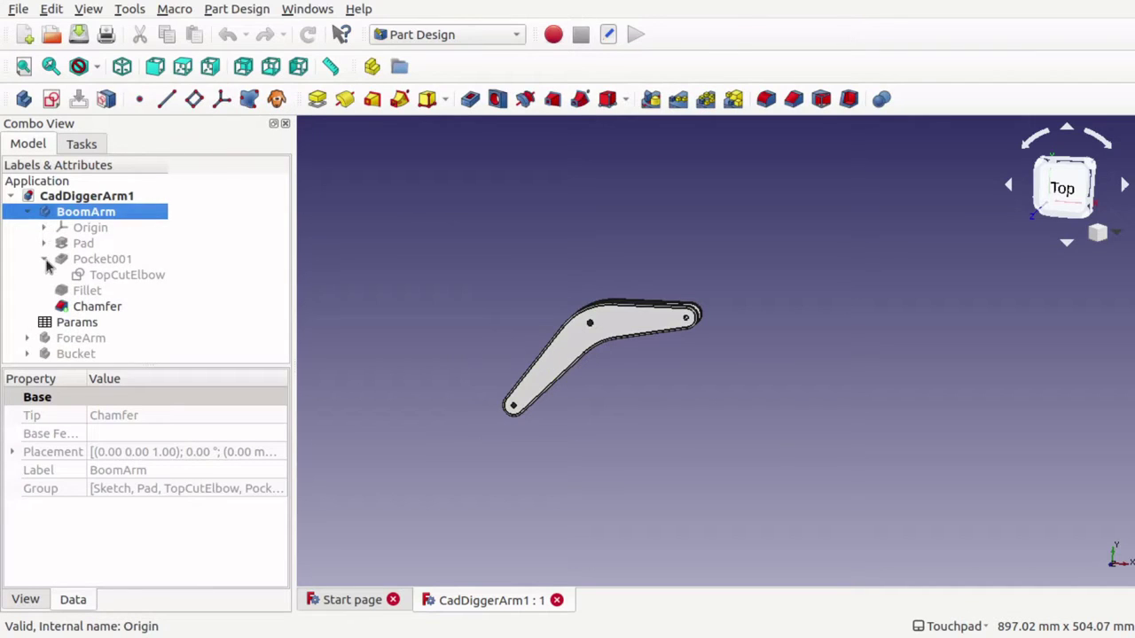
- Collapse the Pocket001 feature and display the BoomArm at its Fillet stage instead of the Chamfer
{"action": "left_click", "coordinate": [45, 260]}
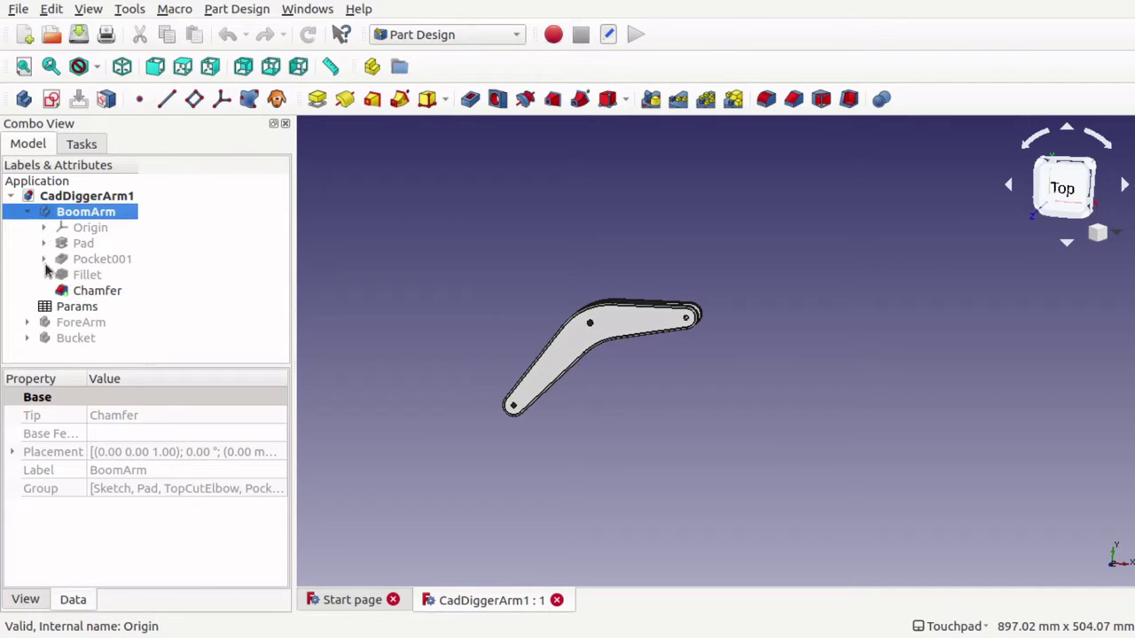
{"action": "left_click", "coordinate": [113, 295]}
{"action": "left_click", "coordinate": [87, 278]}
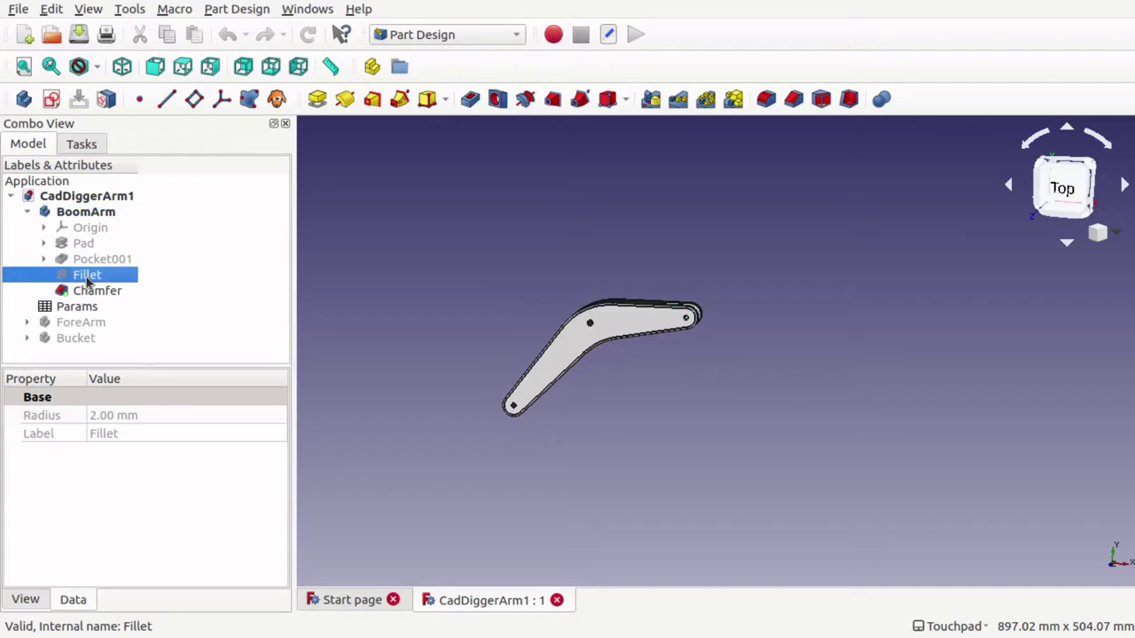
{"action": "key", "text": "space"}
{"action": "left_click_drag", "start_coordinate": [545, 304], "coordinate": [643, 412], "text": "shift"}
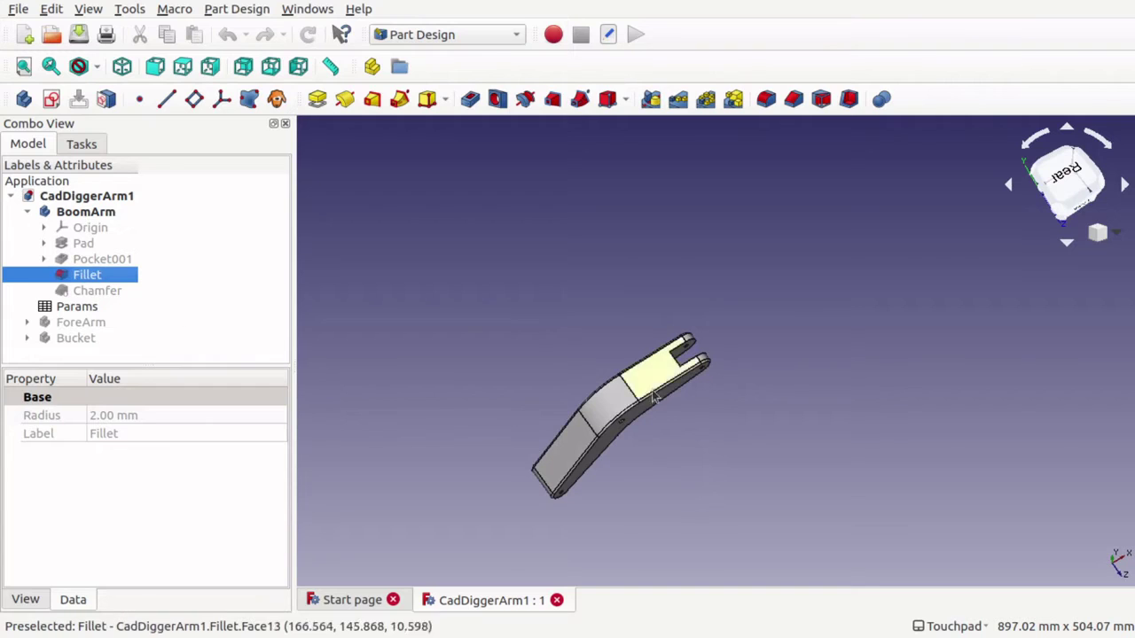
- Display the BoomArm at its Pocket001 stage instead of the Fillet and examine the slot cut into the elbow end
{"action": "left_click_drag", "start_coordinate": [656, 405], "coordinate": [559, 322], "text": "shift"}
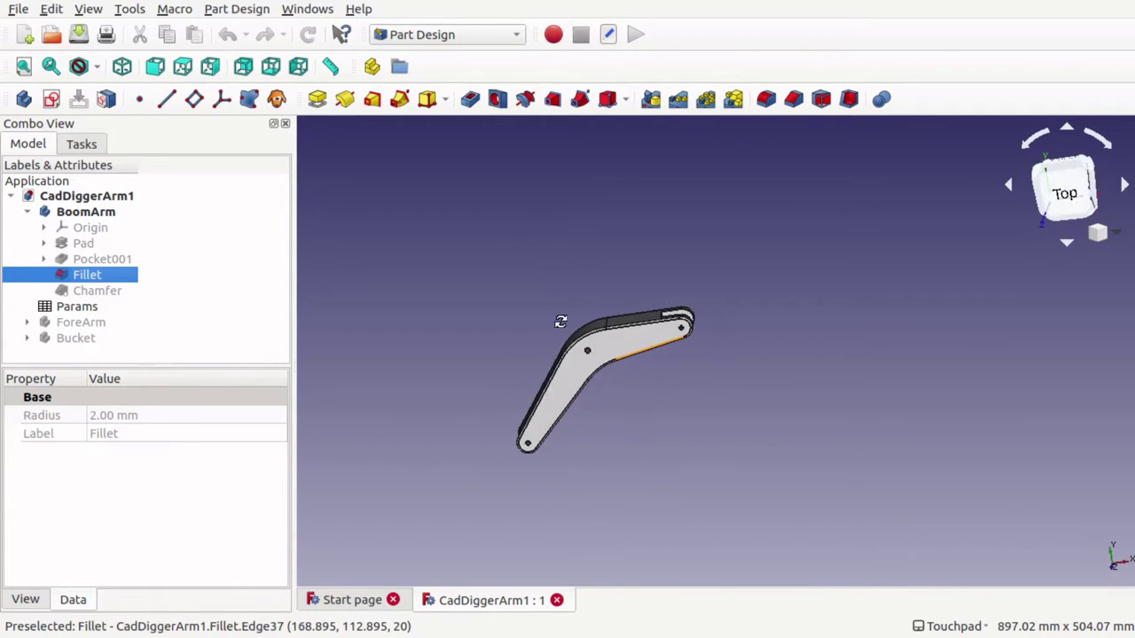
{"action": "left_click", "coordinate": [106, 260]}
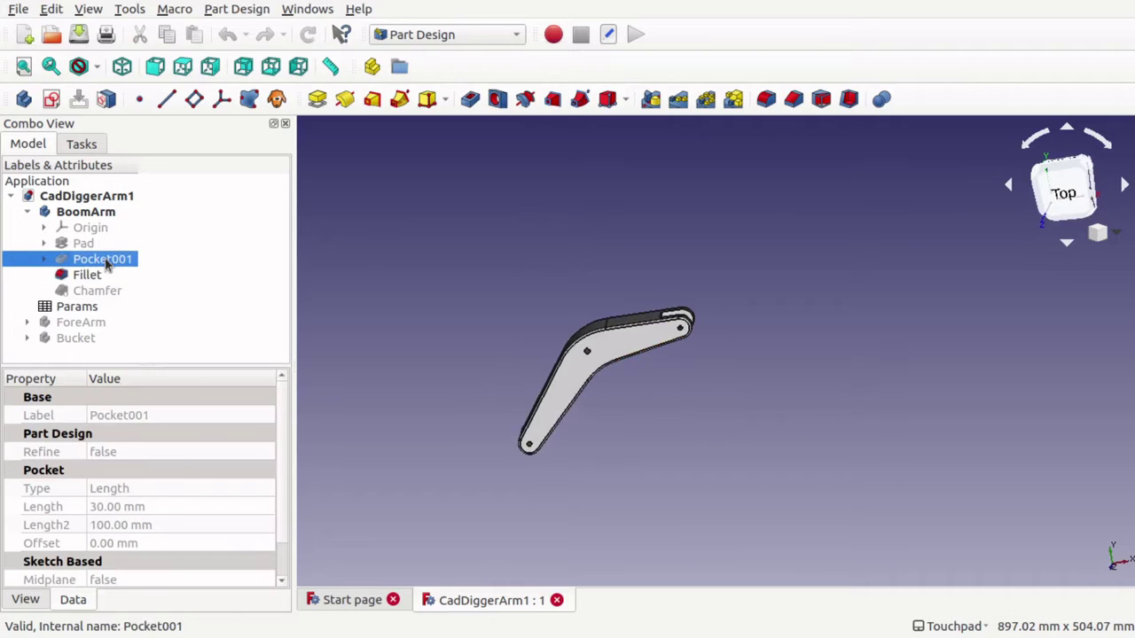
{"action": "key", "text": "space"}
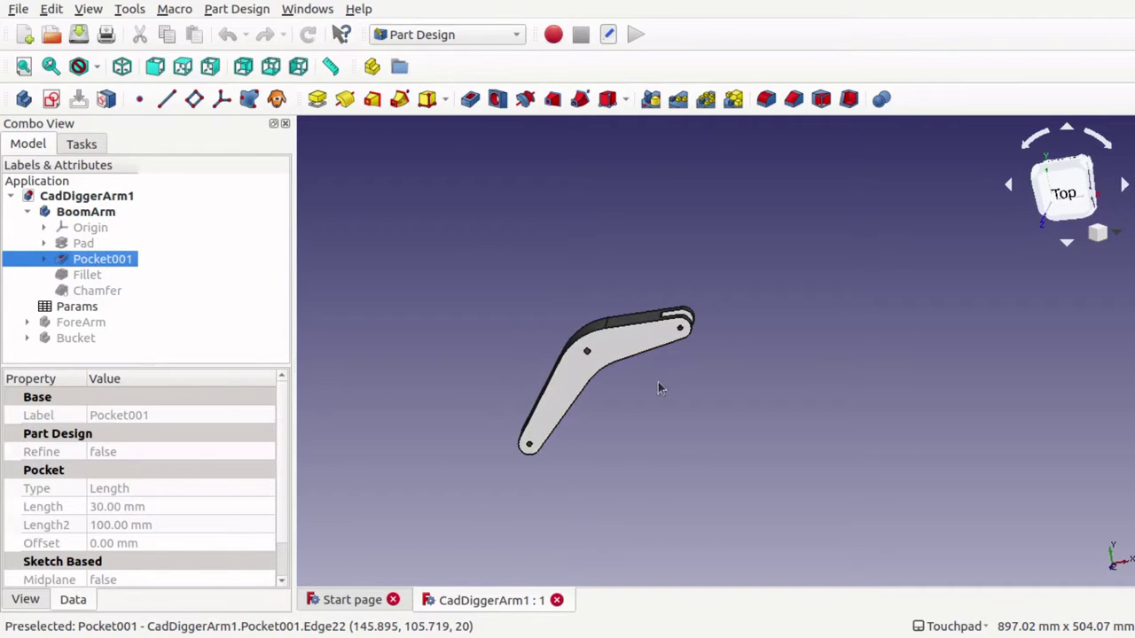
{"action": "left_click_drag", "start_coordinate": [684, 344], "coordinate": [691, 415], "text": "alt"}
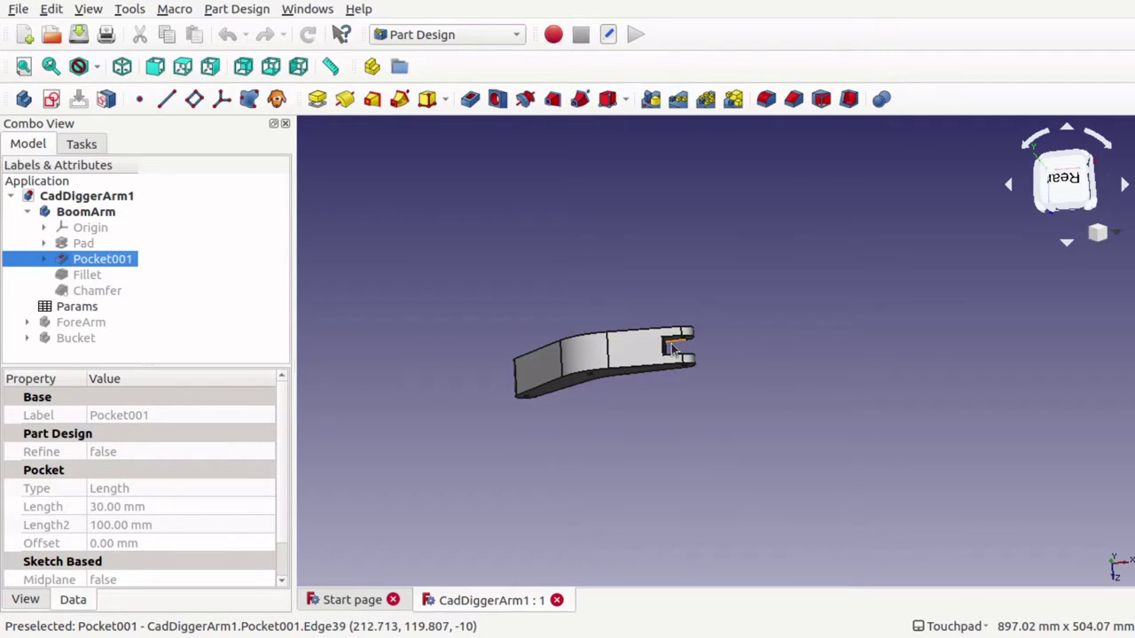
- Display the BoomArm at its Pad stage instead of Pocket001 and view the solid arm without the slot
{"action": "left_click", "coordinate": [85, 244]}
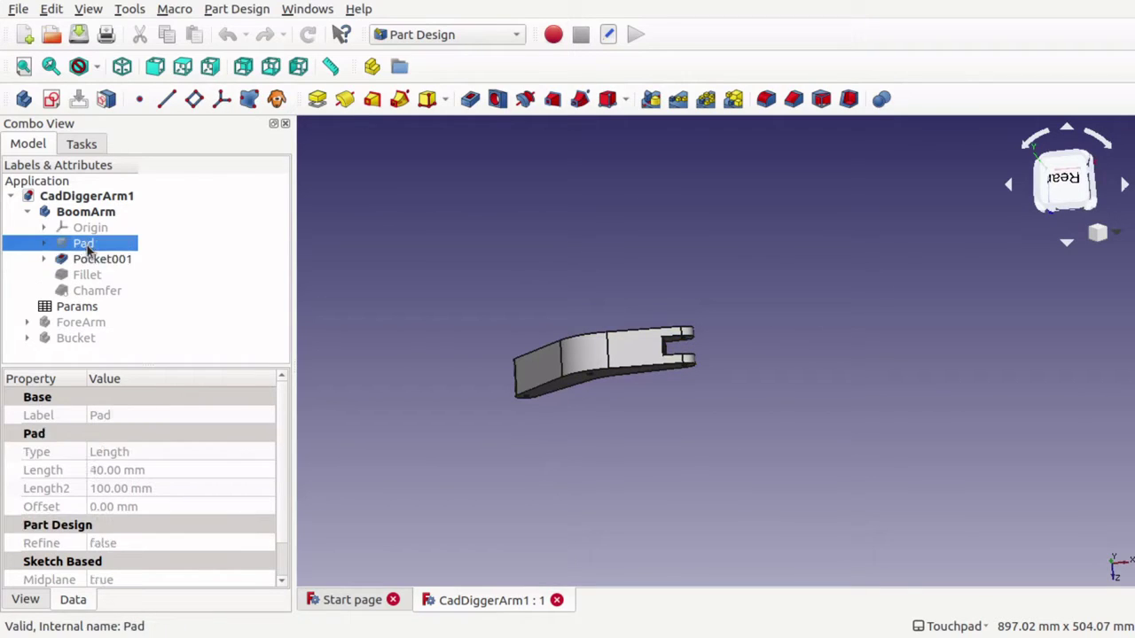
{"action": "key", "text": "space"}
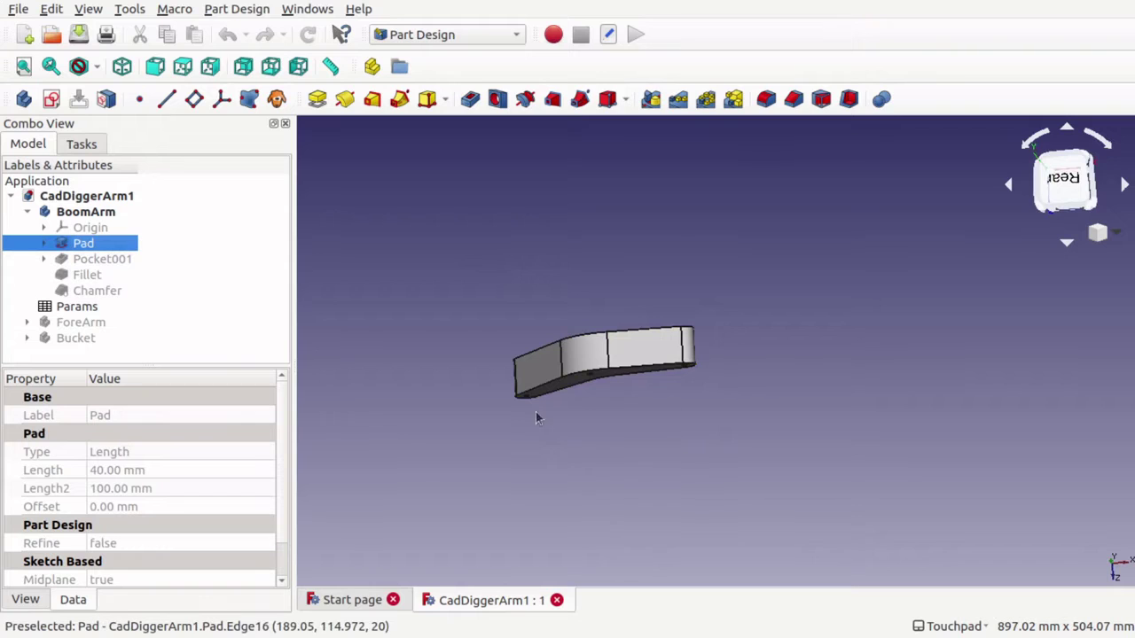
{"action": "mouse_move", "coordinate": [587, 441]}
{"action": "left_mouse_down", "text": "alt"}
{"action": "mouse_move", "coordinate": [615, 268]}
{"action": "mouse_move", "coordinate": [589, 362]}
{"action": "mouse_move", "coordinate": [646, 431]}
{"action": "left_mouse_up", "text": "alt"}
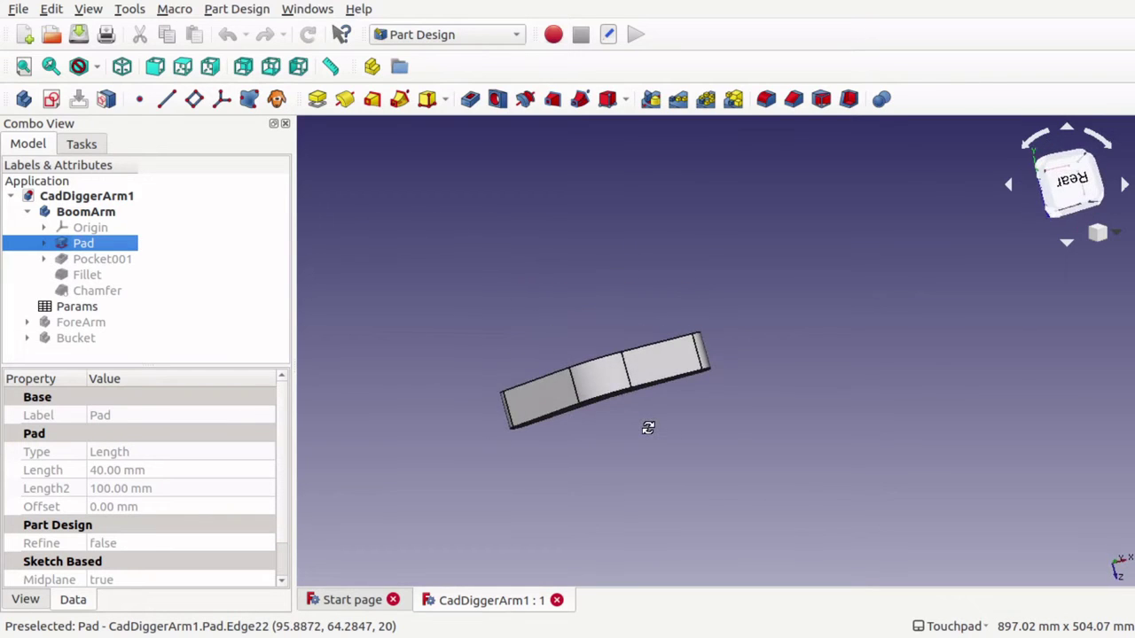
- Expand the Pad feature and show its Sketch together with the padded arm
{"action": "left_click", "coordinate": [44, 245]}
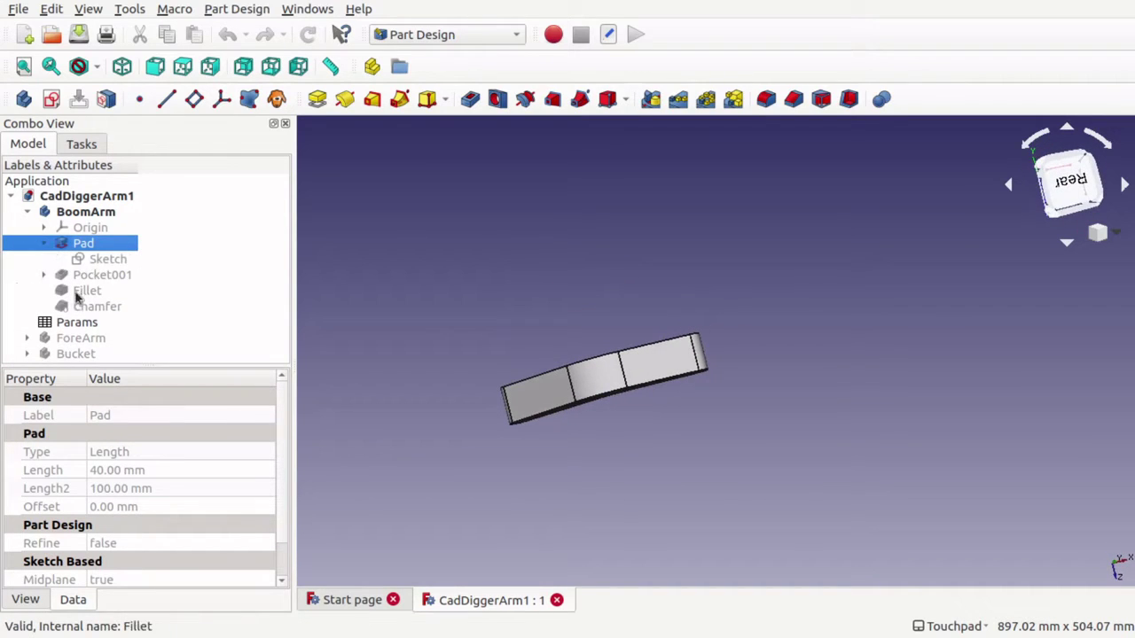
{"action": "left_click", "coordinate": [118, 259]}
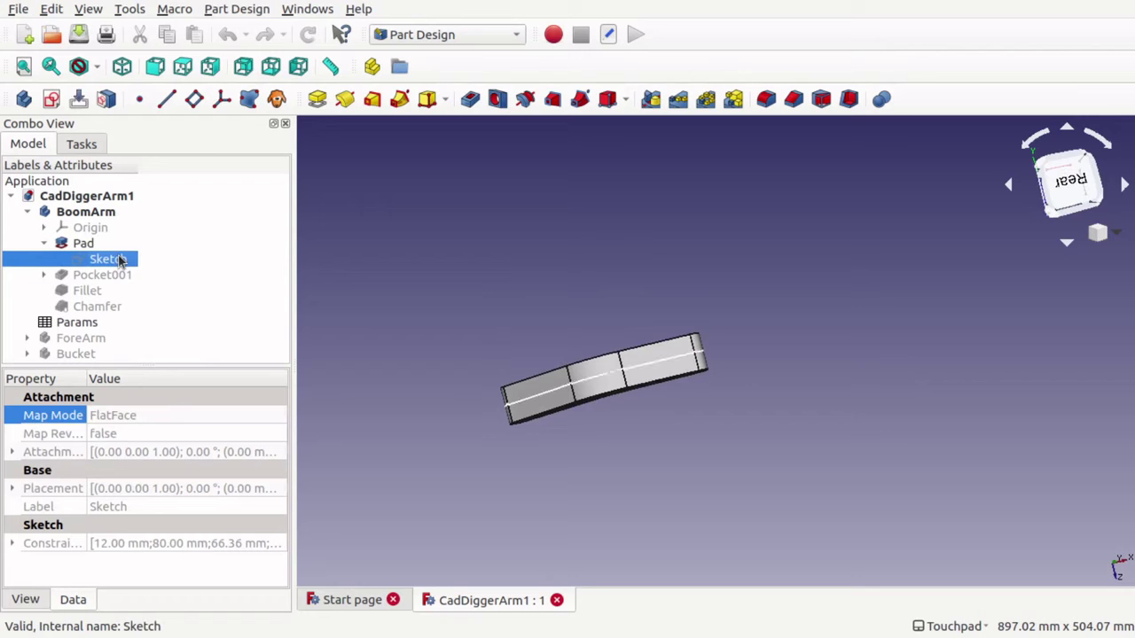
{"action": "left_click_drag", "start_coordinate": [635, 410], "coordinate": [744, 340], "text": "shift"}
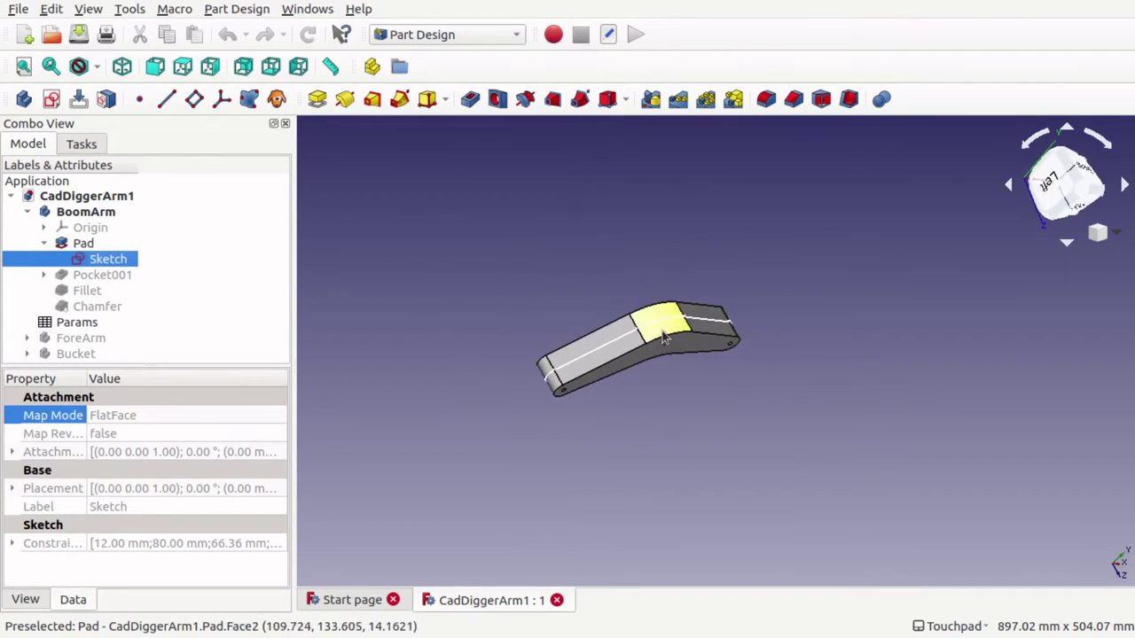
{"action": "middle_click_drag", "start_coordinate": [719, 312], "coordinate": [475, 390]}
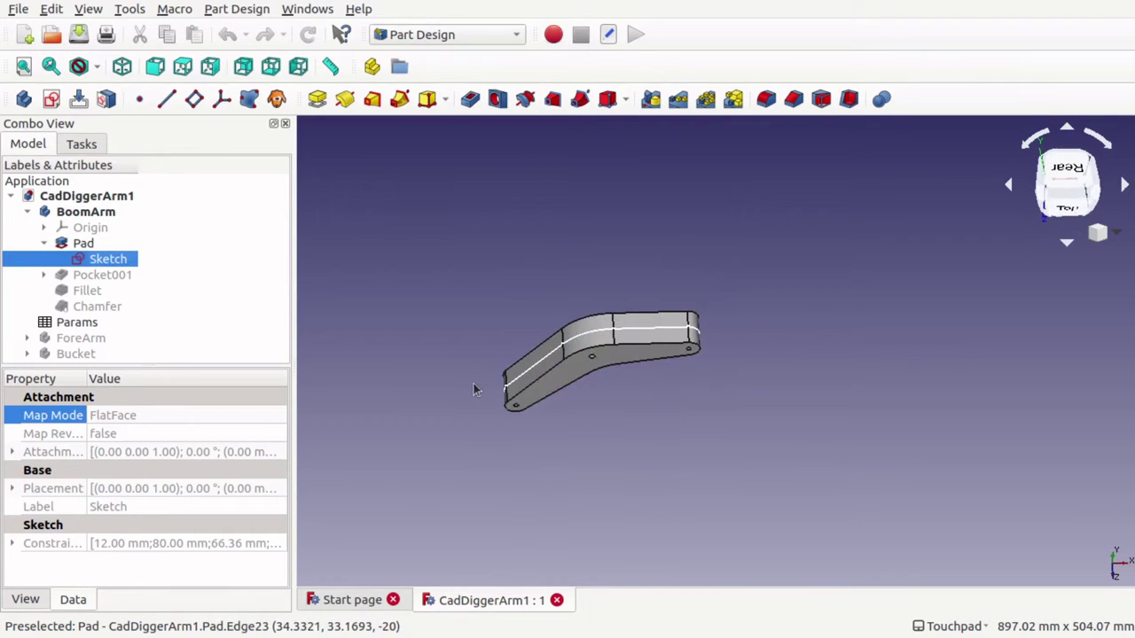
- Open the Pad's Sketch for editing and examine the boom outline with its dimensional constraints
{"action": "double_click", "coordinate": [108, 259]}
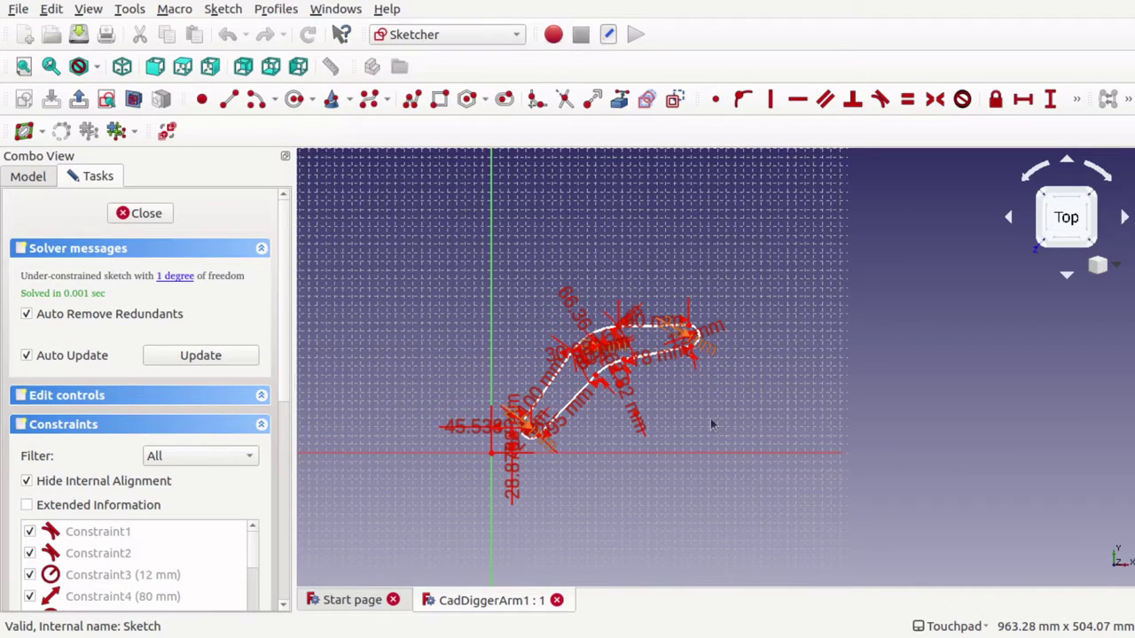
{"action": "scroll", "coordinate": [695, 430], "scroll_direction": "up", "scroll_amount": 4}
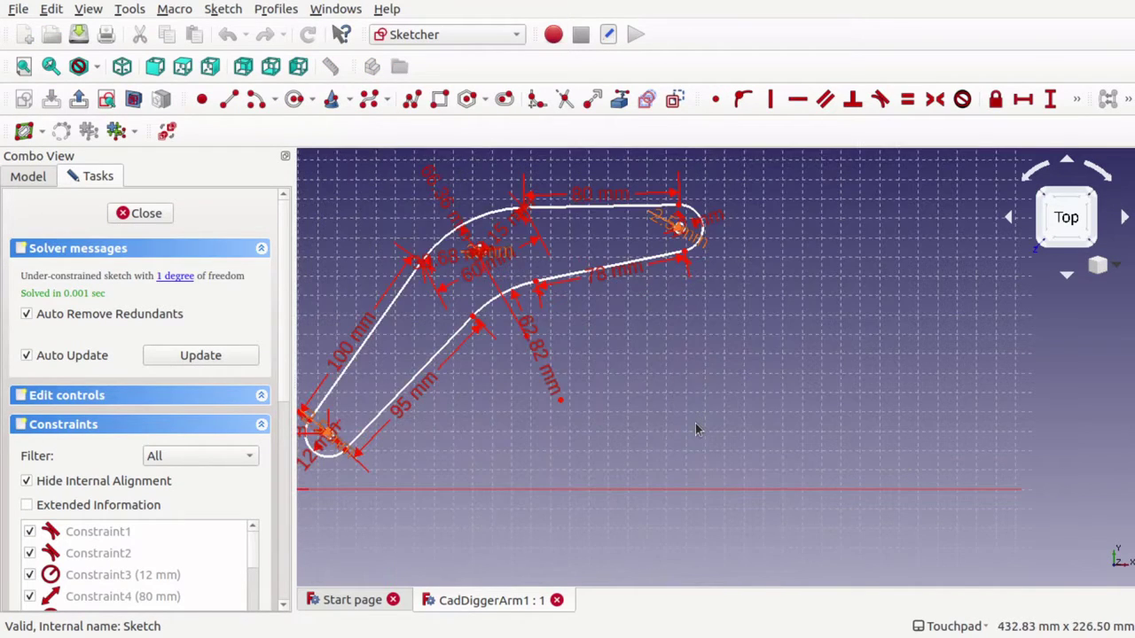
{"action": "scroll", "coordinate": [694, 429], "scroll_direction": "down", "scroll_amount": 3}
{"action": "scroll", "coordinate": [694, 429], "scroll_direction": "up", "scroll_amount": 3}
{"action": "scroll", "coordinate": [695, 423], "scroll_direction": "up", "scroll_amount": 3}
{"action": "scroll", "coordinate": [692, 415], "scroll_direction": "down", "scroll_amount": 3}
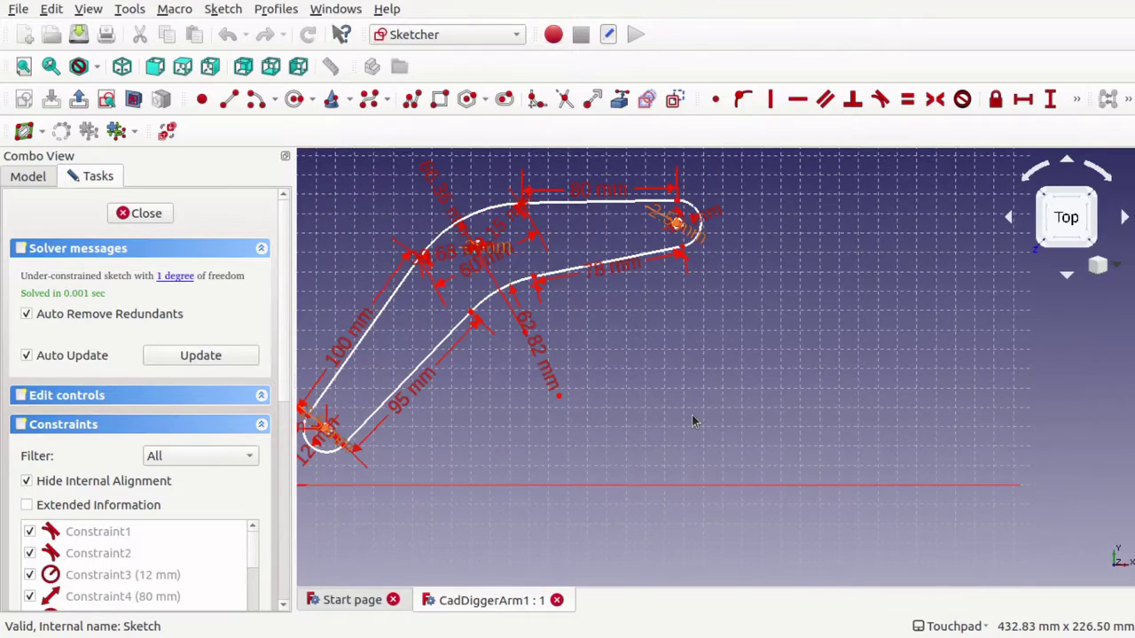
{"action": "key", "text": "Left"}
{"action": "key", "text": "Right"}
{"action": "key", "text": "Right"}
{"action": "key", "text": "Right"}
{"action": "key", "text": "Right"}
{"action": "scroll", "coordinate": [693, 422], "scroll_direction": "left", "scroll_amount": 4}
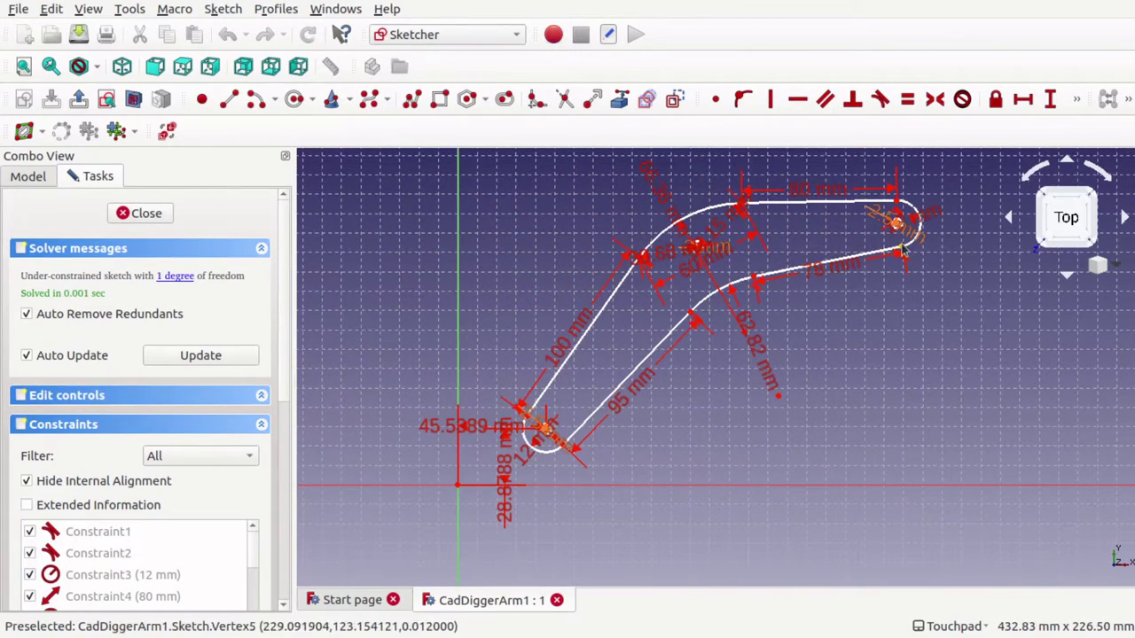
- Swing the boom outline downward by its upper 80 mm line and check the Chamfer stage against it, hiding the Chamfer again
{"action": "mouse_move", "coordinate": [818, 209]}
{"action": "left_mouse_down"}
{"action": "mouse_move", "coordinate": [851, 257]}
{"action": "mouse_move", "coordinate": [825, 261]}
{"action": "mouse_move", "coordinate": [816, 218]}
{"action": "mouse_move", "coordinate": [866, 339]}
{"action": "left_mouse_up"}
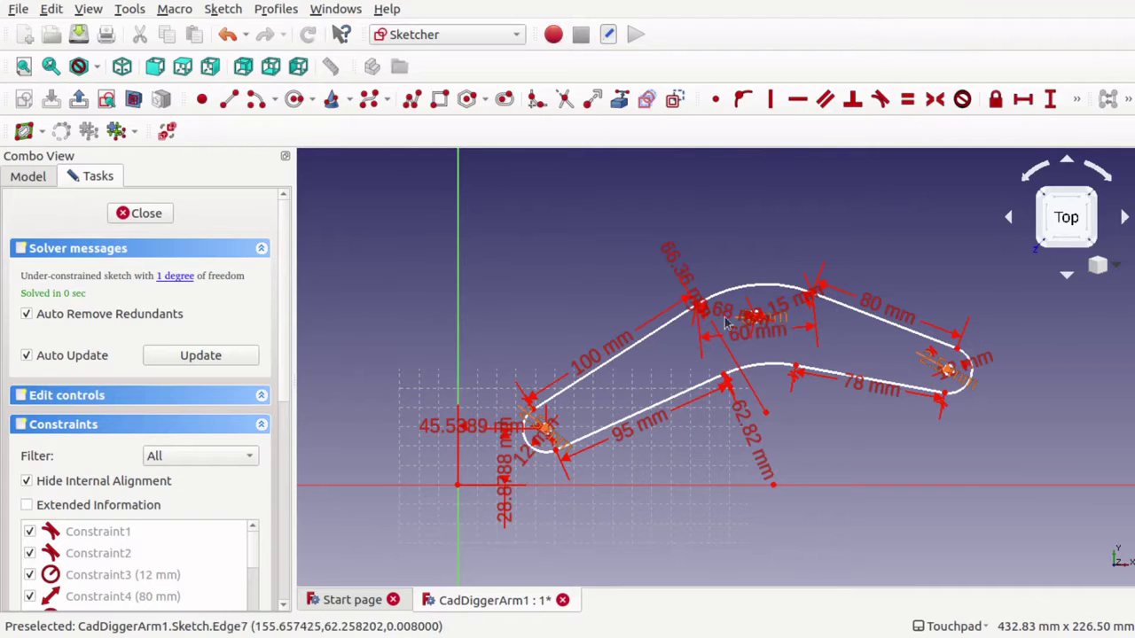
{"action": "left_click", "coordinate": [28, 177]}
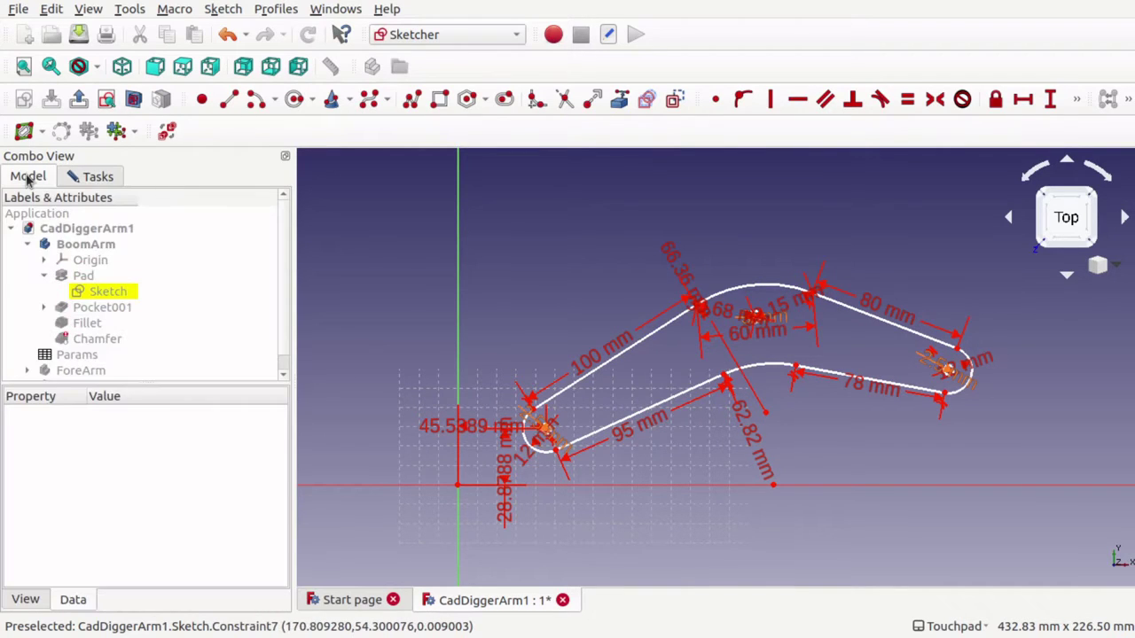
{"action": "left_click", "coordinate": [104, 342]}
{"action": "key", "text": "space"}
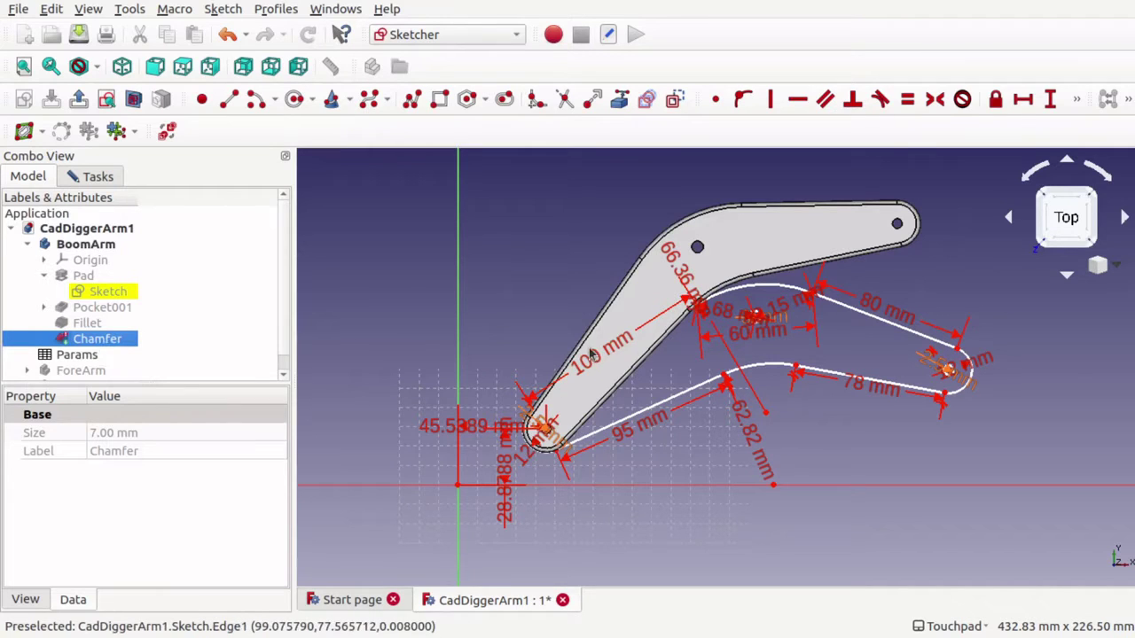
{"action": "key", "text": "space"}
- Check the Fillet stage against the moved outline, hide it, and display the Pocket001 stage instead
{"action": "left_click", "coordinate": [87, 323]}
{"action": "key", "text": "space"}
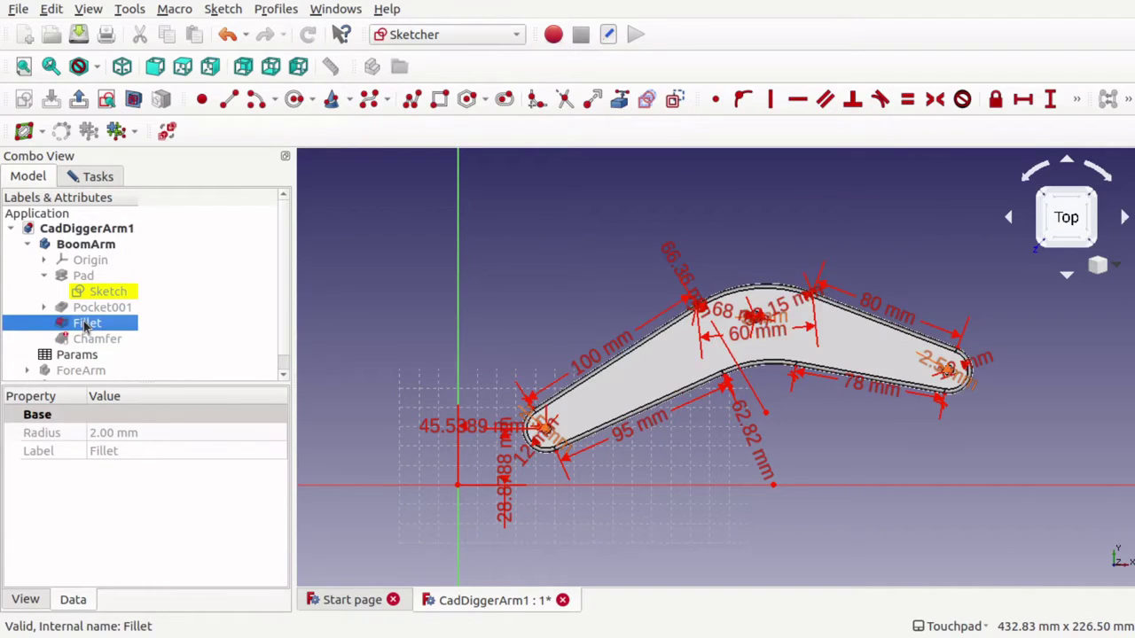
{"action": "key", "text": "space"}
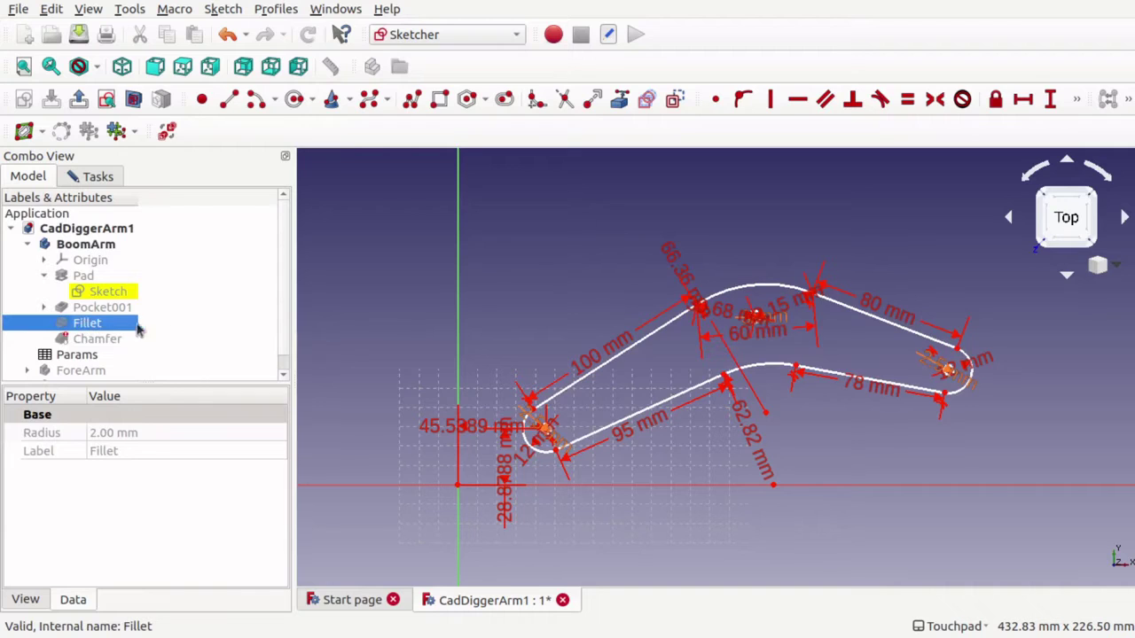
{"action": "left_click", "coordinate": [92, 306]}
{"action": "key", "text": "space"}
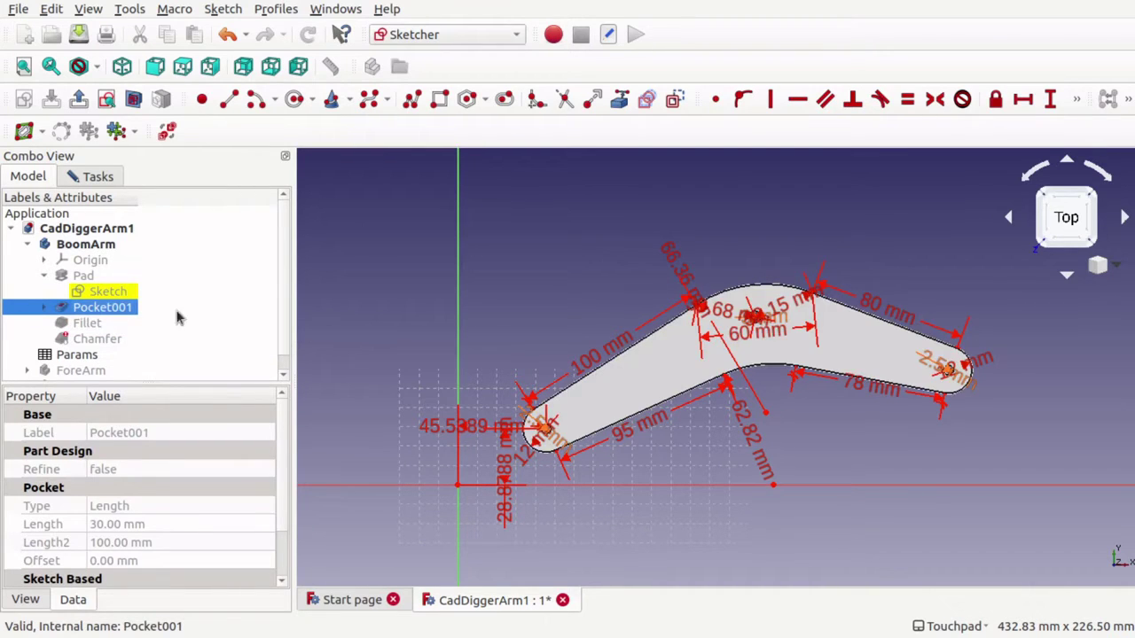
{"action": "mouse_move", "coordinate": [768, 286]}
{"action": "left_mouse_down", "text": "shift"}
{"action": "mouse_move", "coordinate": [732, 429]}
{"action": "mouse_move", "coordinate": [790, 241]}
{"action": "mouse_move", "coordinate": [734, 418]}
{"action": "mouse_move", "coordinate": [745, 413]}
{"action": "left_mouse_up", "text": "shift"}
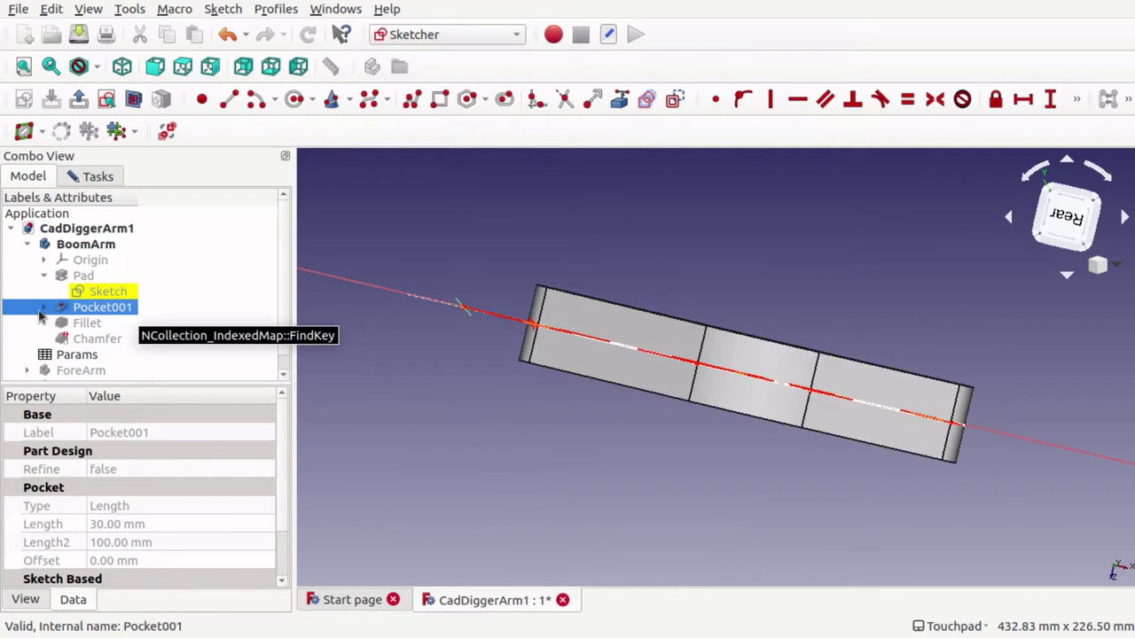
- Expand Pocket001 and show its TopCutElbow sketch to check the rectangle's position relative to the arm
{"action": "left_click", "coordinate": [43, 308]}
{"action": "left_click", "coordinate": [133, 326]}
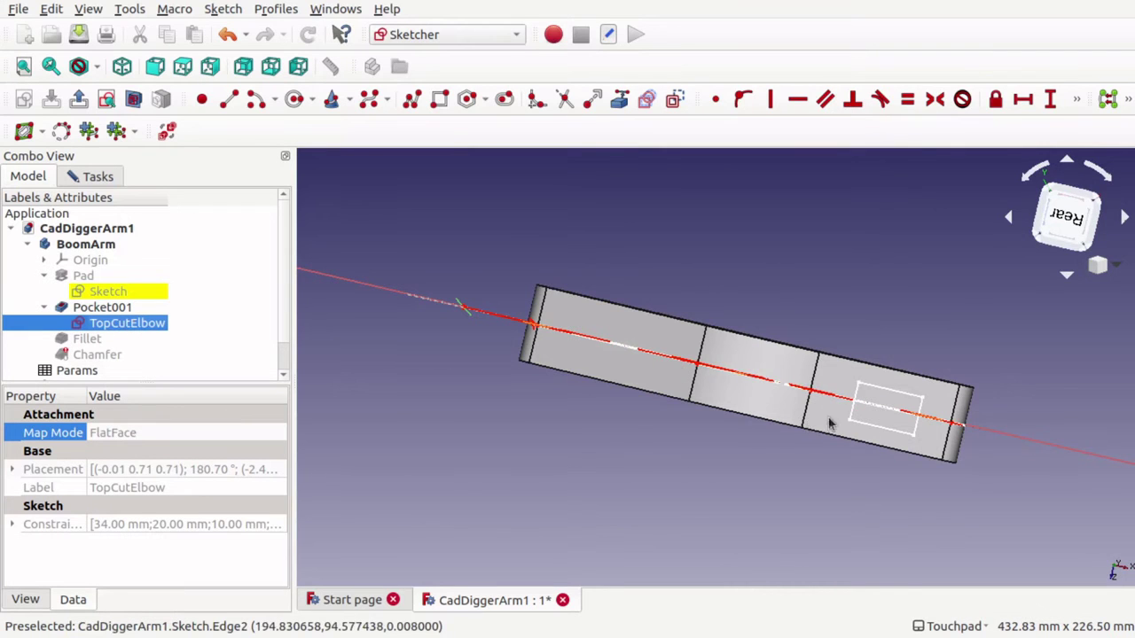
{"action": "mouse_move", "coordinate": [828, 423]}
{"action": "left_mouse_down", "text": "alt"}
{"action": "mouse_move", "coordinate": [861, 287]}
{"action": "mouse_move", "coordinate": [858, 223]}
{"action": "mouse_move", "coordinate": [811, 302]}
{"action": "left_mouse_up", "text": "alt"}
{"action": "middle_click_drag", "start_coordinate": [811, 302], "coordinate": [953, 400]}
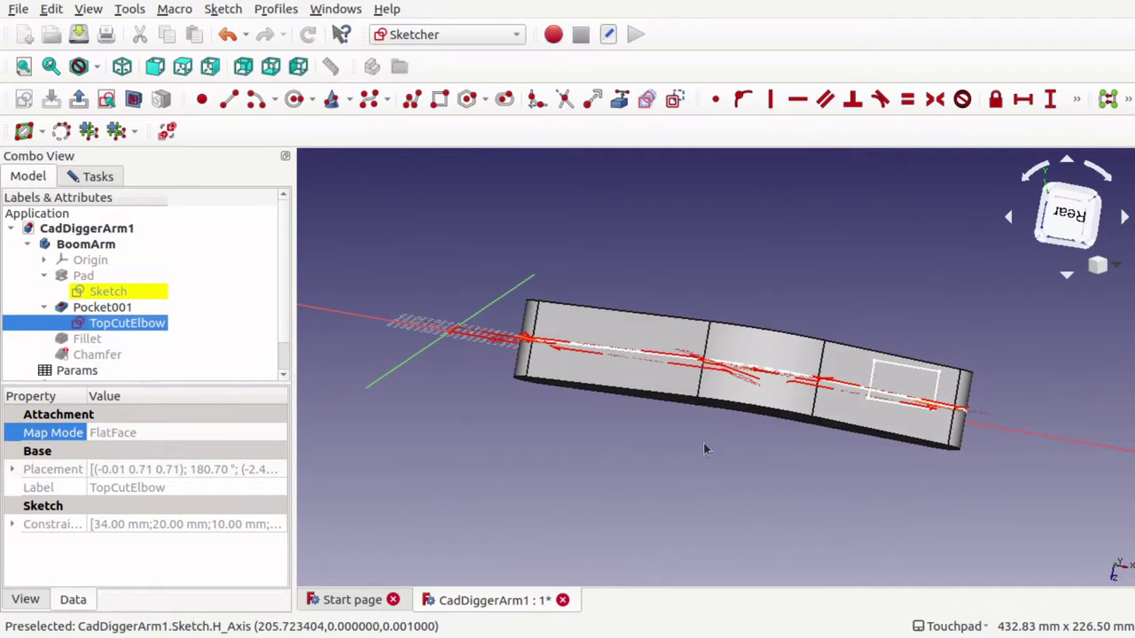
- Undo the downward swing of the boom outline and inspect the slot at the elbow end
{"action": "left_click", "coordinate": [716, 481]}
{"action": "middle_click_drag", "start_coordinate": [715, 481], "coordinate": [725, 383]}
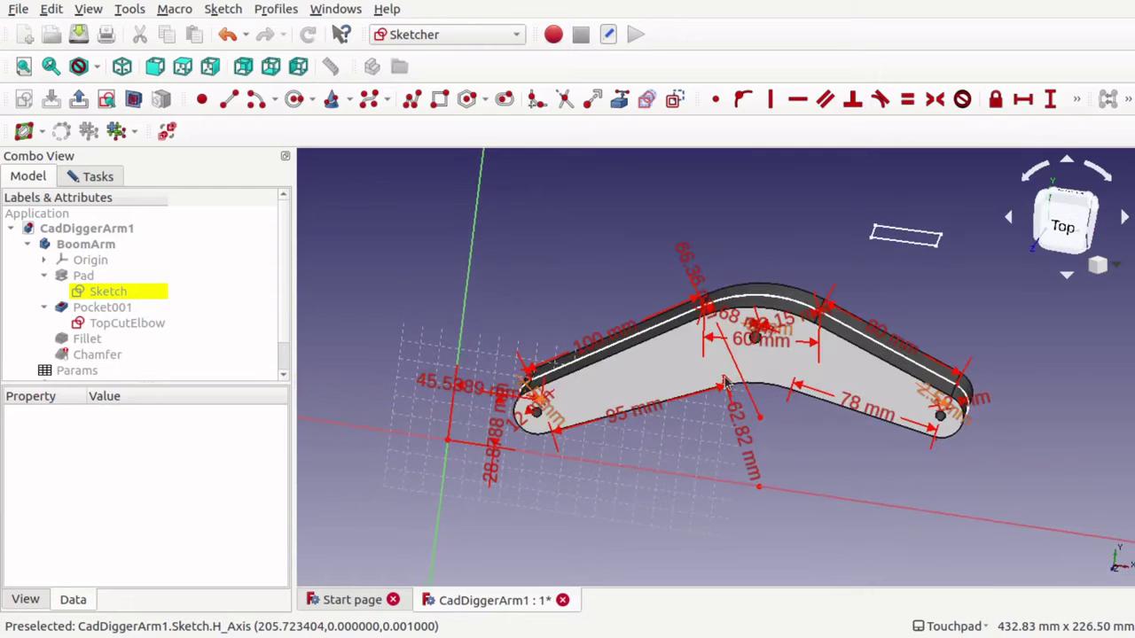
{"action": "key", "text": "ctrl+z"}
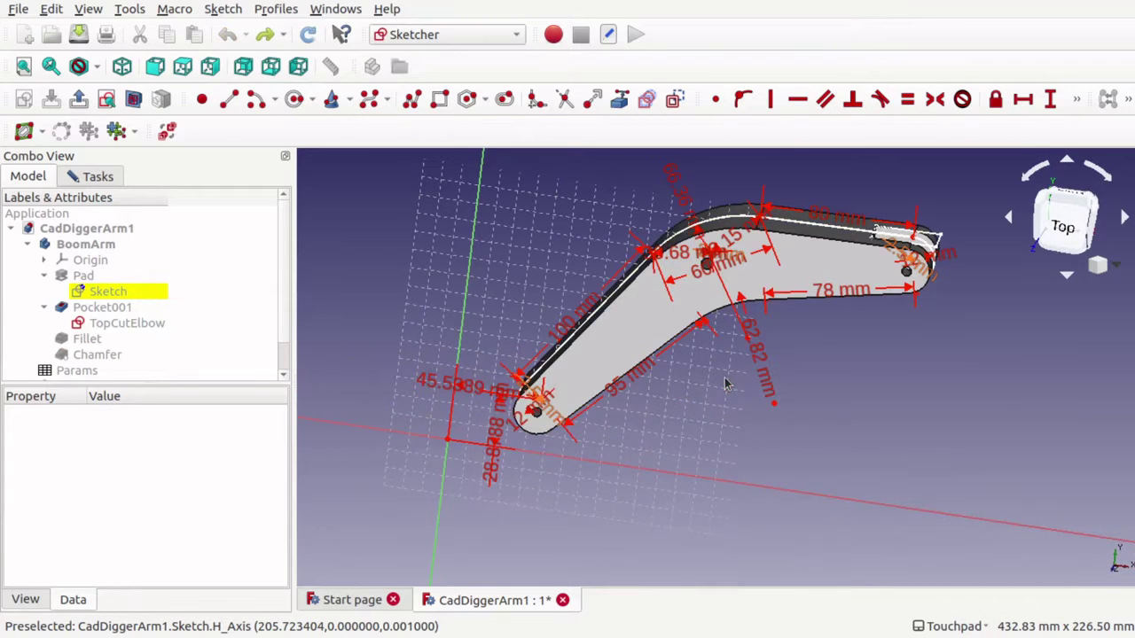
{"action": "middle_click_drag", "start_coordinate": [918, 252], "coordinate": [848, 494]}
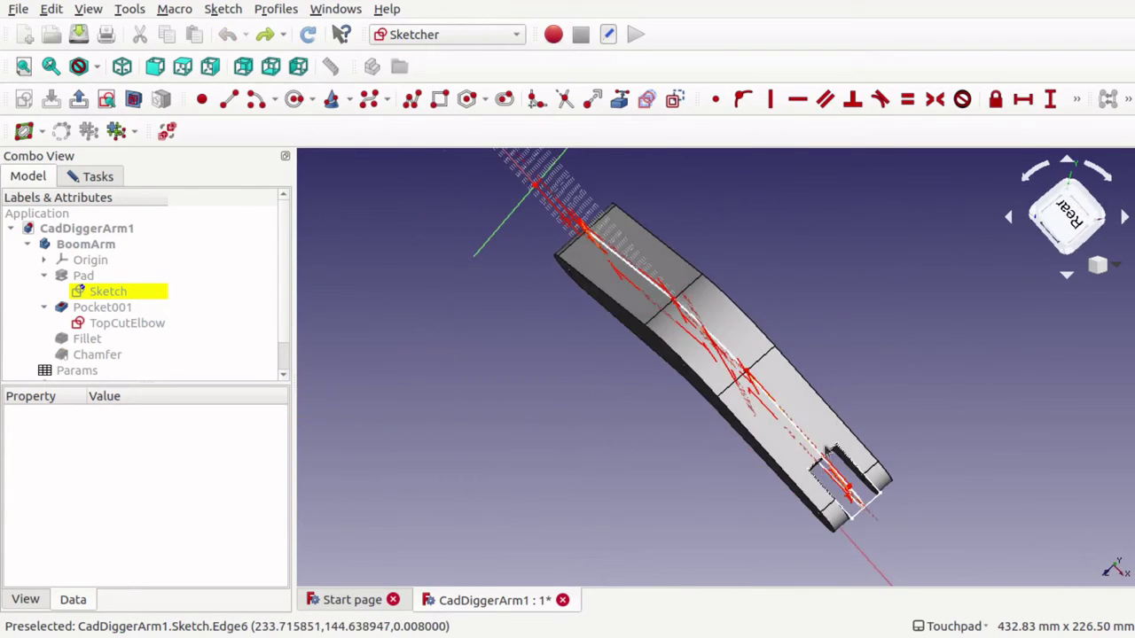
{"action": "mouse_move", "coordinate": [850, 351]}
{"action": "middle_mouse_down"}
{"action": "mouse_move", "coordinate": [931, 275]}
{"action": "mouse_move", "coordinate": [942, 230]}
{"action": "mouse_move", "coordinate": [904, 248]}
{"action": "middle_mouse_up"}
- Reopen the Pad's Sketch and reshape the boom outline by moving its upper elbow arc
{"action": "left_click", "coordinate": [124, 293]}
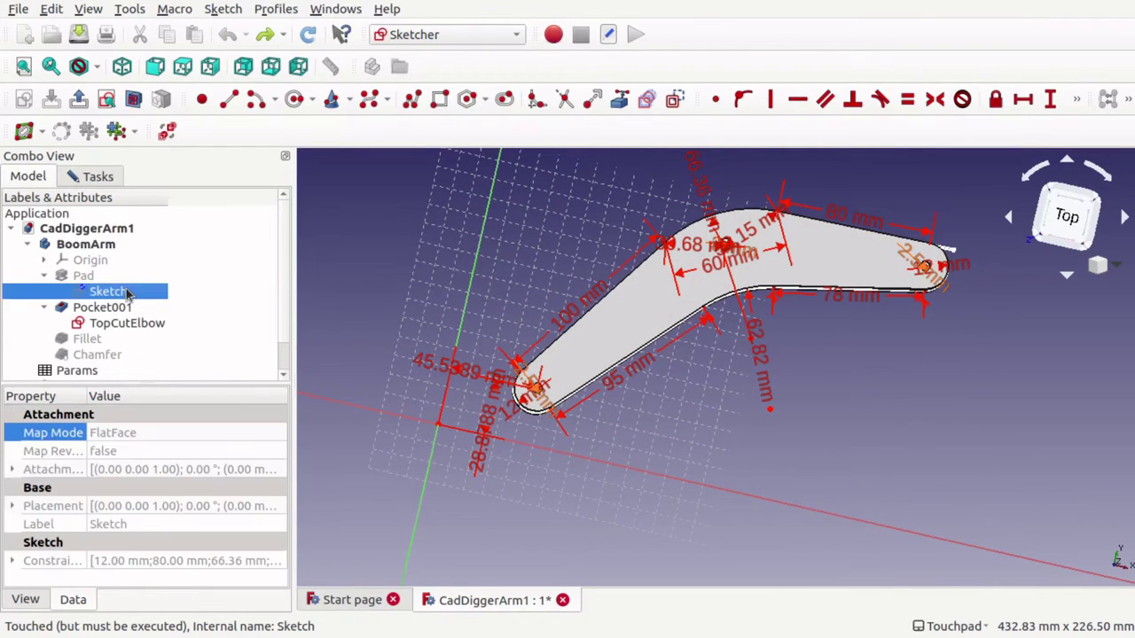
{"action": "scroll", "coordinate": [605, 337], "scroll_direction": "up", "scroll_amount": 4}
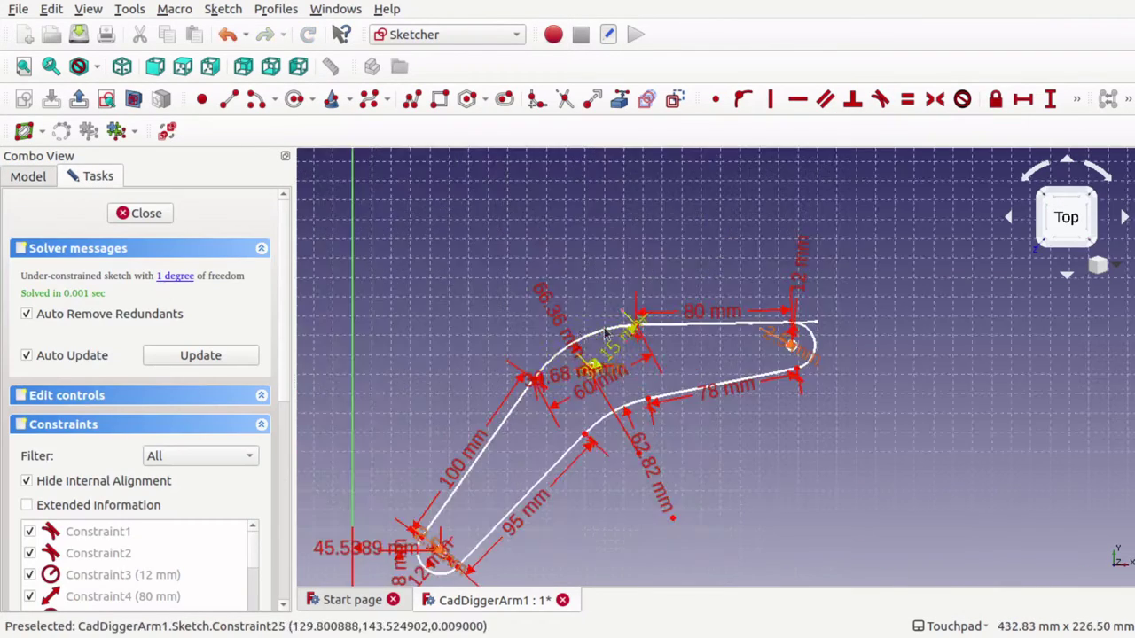
{"action": "mouse_move", "coordinate": [603, 339]}
{"action": "left_mouse_down"}
{"action": "mouse_move", "coordinate": [585, 310]}
{"action": "mouse_move", "coordinate": [611, 328]}
{"action": "left_mouse_up"}
- Compare the reshaped outline with the TopCutElbow rectangle and close the sketch, returning to the model tree
{"action": "left_click_drag", "start_coordinate": [790, 351], "coordinate": [779, 459], "text": "shift"}
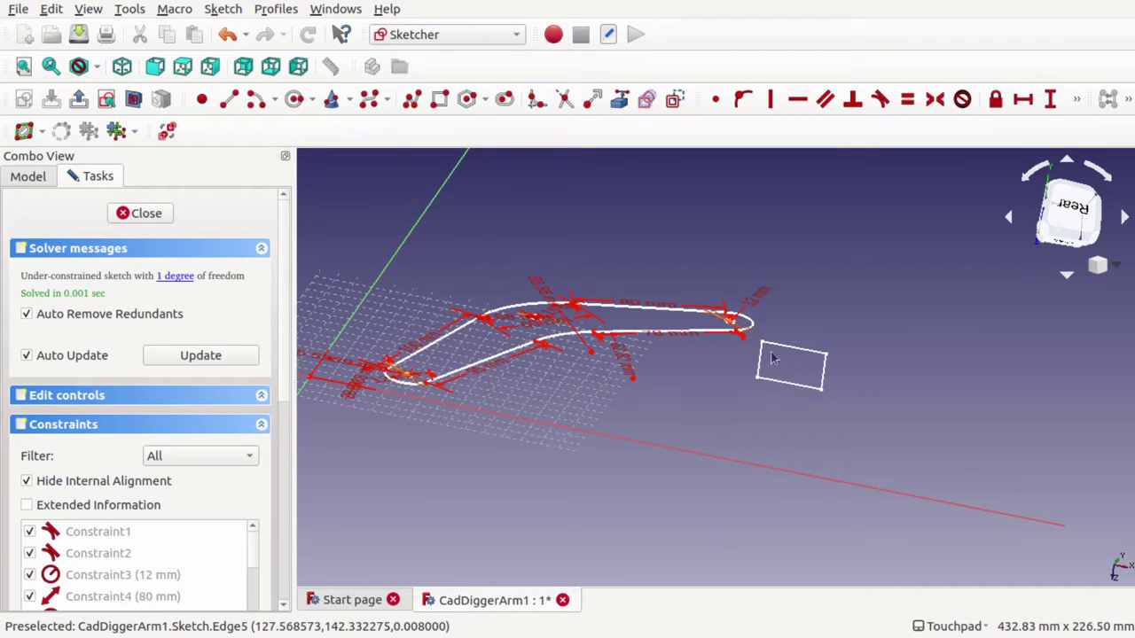
{"action": "mouse_move", "coordinate": [771, 358]}
{"action": "left_mouse_down", "text": "alt"}
{"action": "mouse_move", "coordinate": [805, 263]}
{"action": "mouse_move", "coordinate": [785, 322]}
{"action": "mouse_move", "coordinate": [783, 312]}
{"action": "left_mouse_up", "text": "alt"}
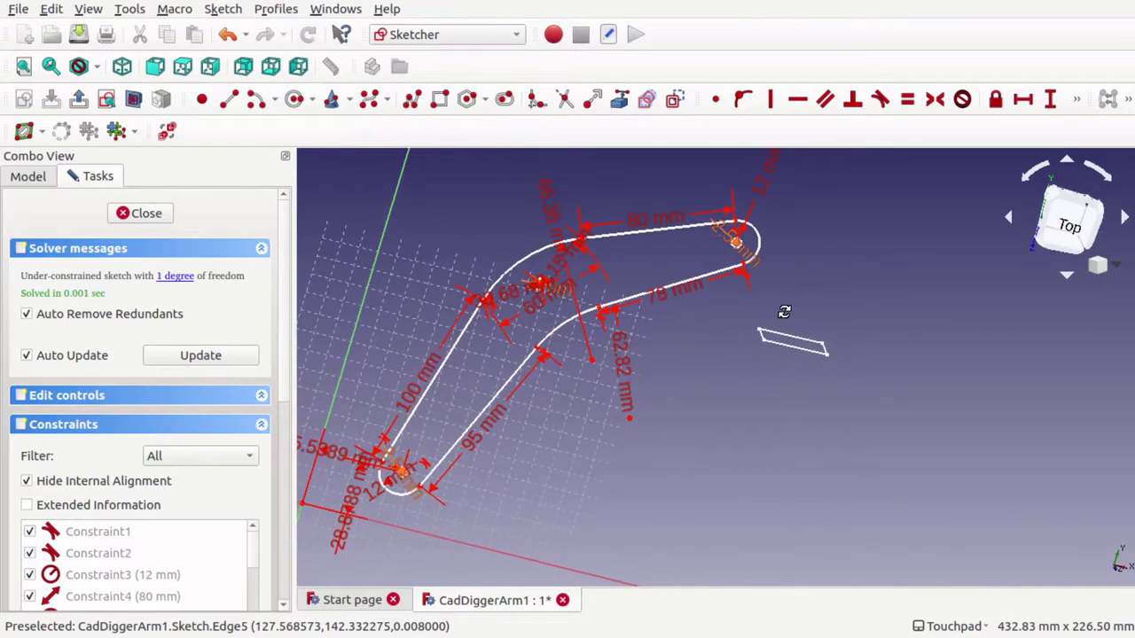
{"action": "left_click_drag", "start_coordinate": [389, 257], "coordinate": [379, 261], "text": "alt"}
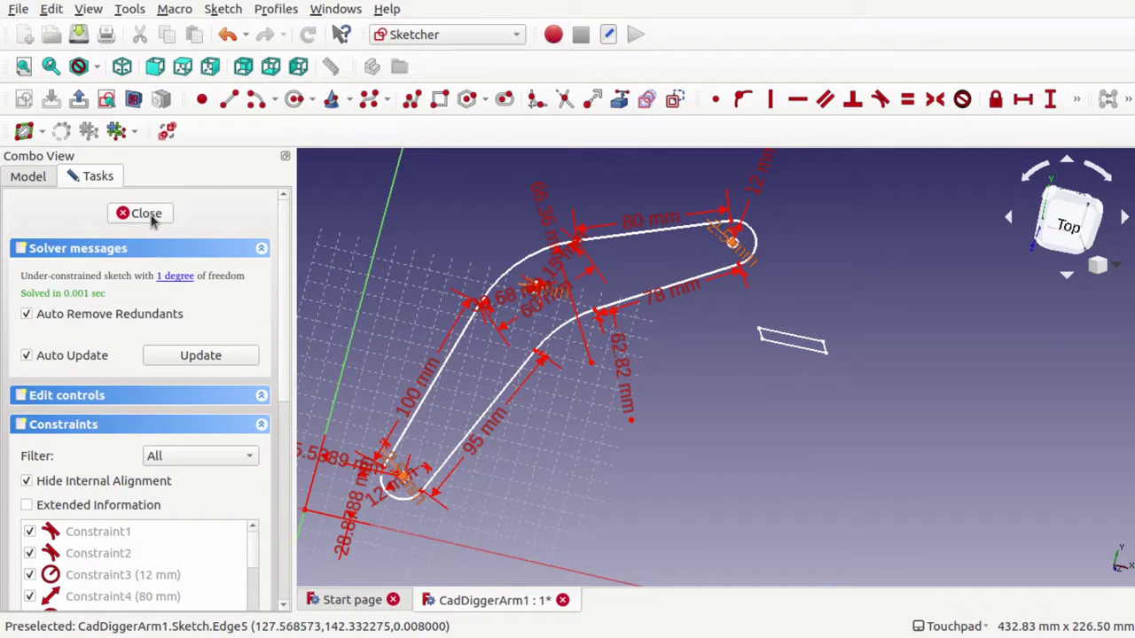
{"action": "mouse_move", "coordinate": [772, 272]}
{"action": "left_mouse_down", "text": "alt"}
{"action": "mouse_move", "coordinate": [742, 426]}
{"action": "mouse_move", "coordinate": [806, 388]}
{"action": "mouse_move", "coordinate": [730, 243]}
{"action": "mouse_move", "coordinate": [736, 266]}
{"action": "mouse_move", "coordinate": [701, 272]}
{"action": "mouse_move", "coordinate": [718, 291]}
{"action": "left_mouse_up", "text": "alt"}
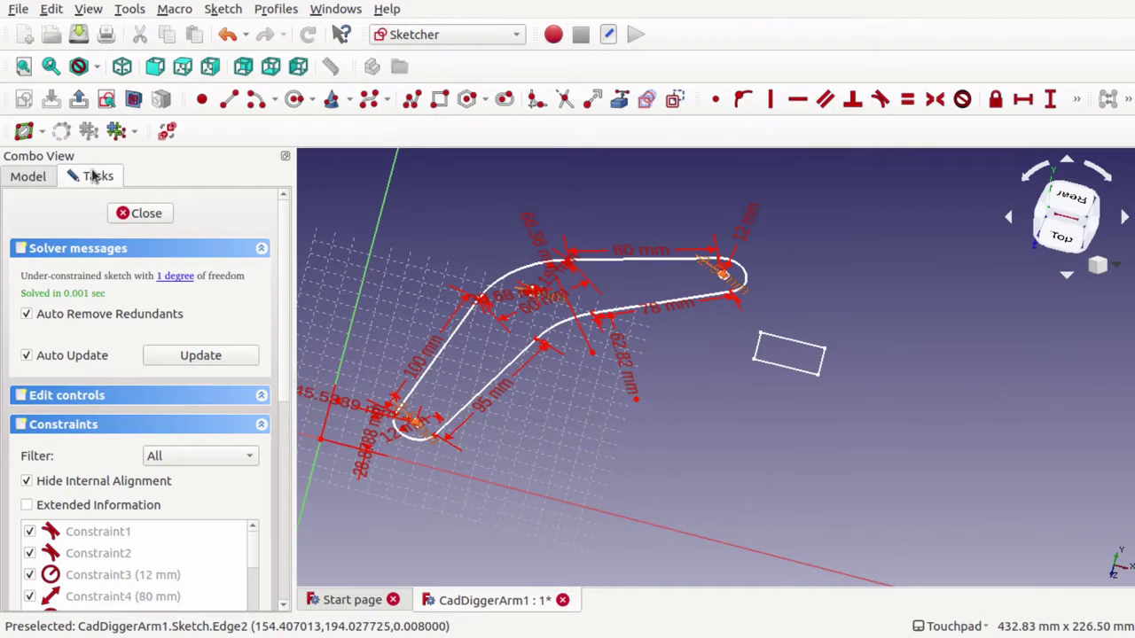
{"action": "left_click", "coordinate": [140, 214]}
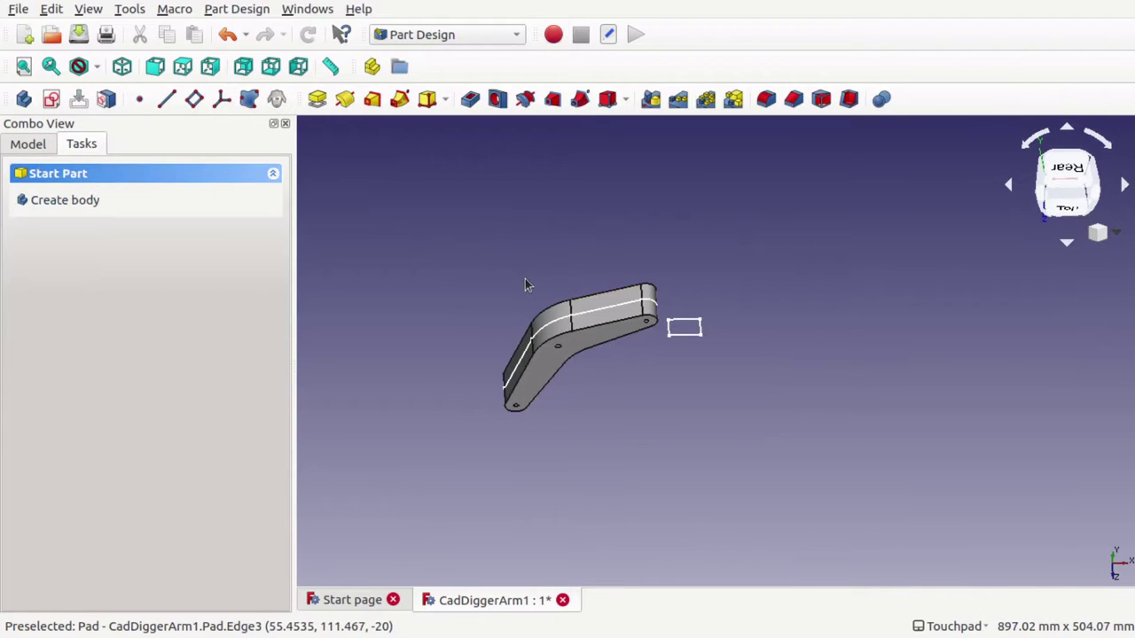
{"action": "left_click", "coordinate": [29, 145]}
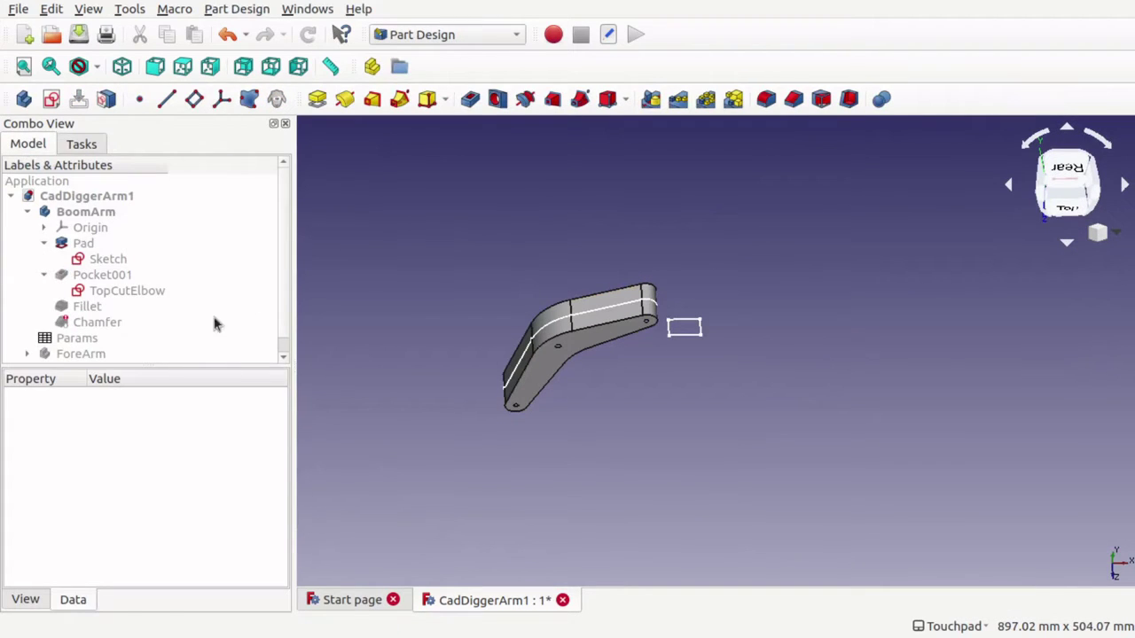
- Open the TopCutElbow sketch, view its plane relative to the boom arm, and close it again
{"action": "left_click", "coordinate": [145, 295]}
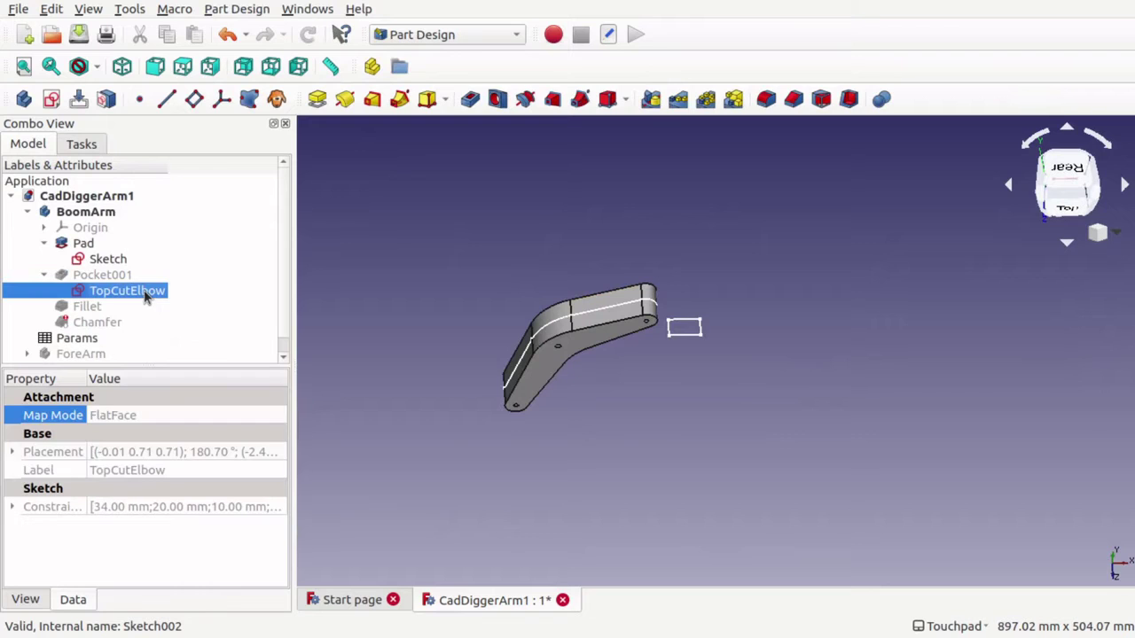
{"action": "double_click", "coordinate": [140, 292]}
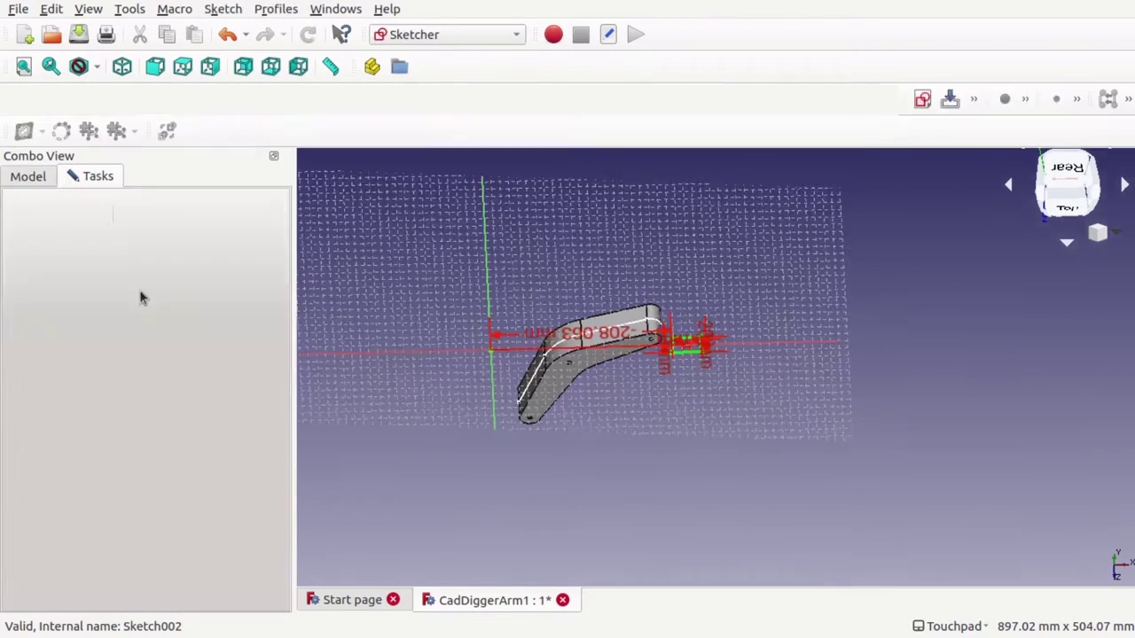
{"action": "left_click_drag", "start_coordinate": [713, 392], "coordinate": [687, 271], "text": "alt"}
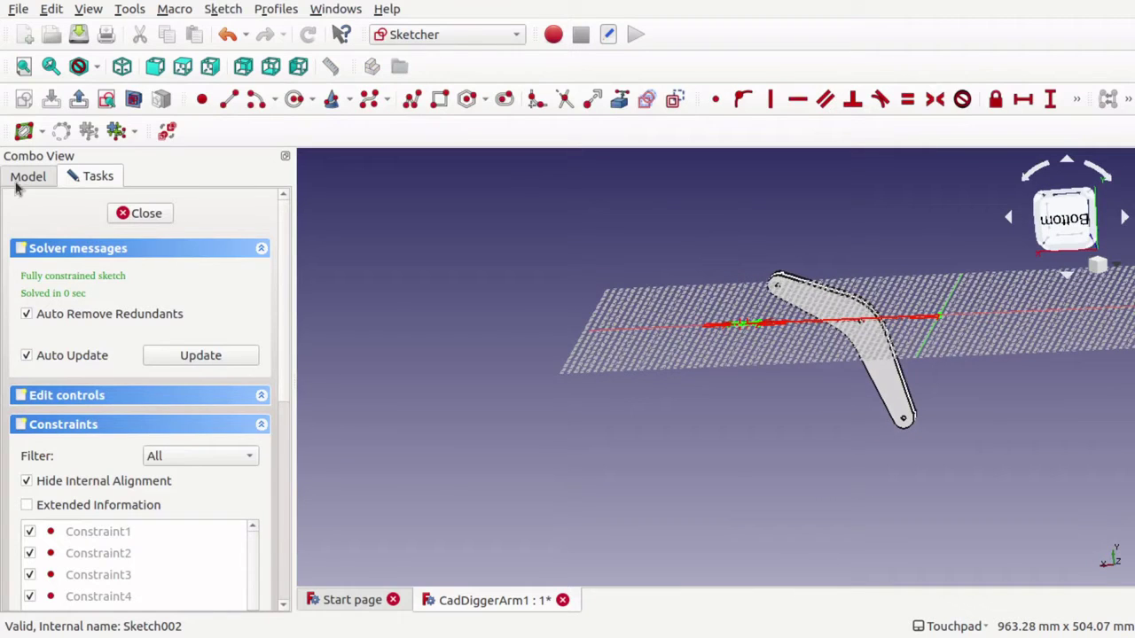
{"action": "left_click", "coordinate": [133, 215]}
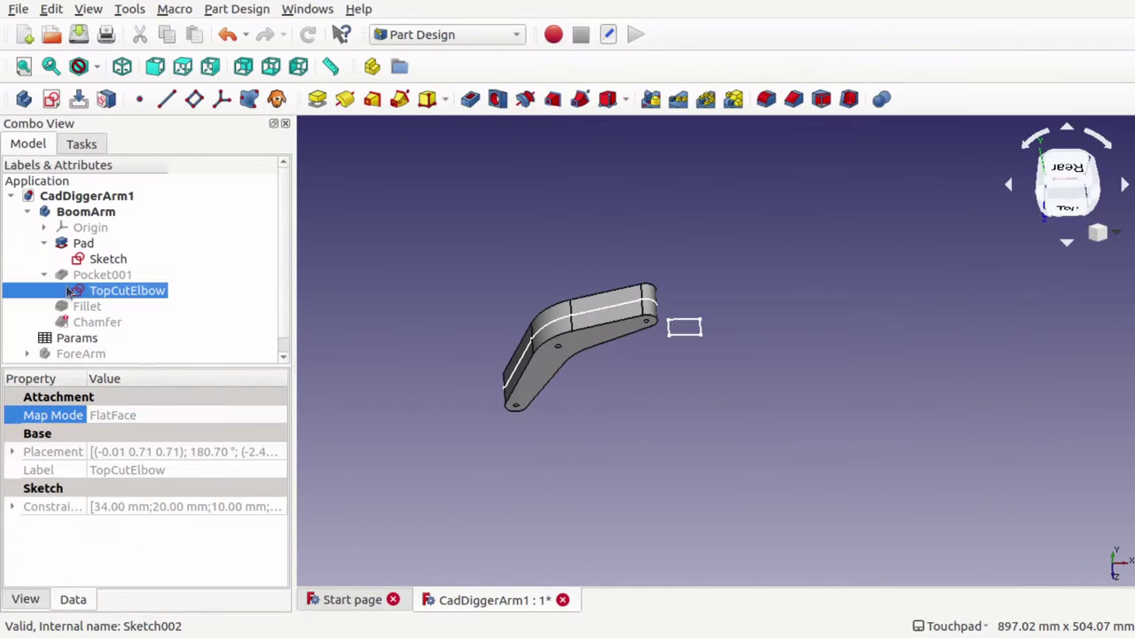
- Reopen the Pad's Sketch, delete the lower hole's horizontal and vertical distances from the origin, and move the outline's lower end beside the origin
{"action": "double_click", "coordinate": [105, 259]}
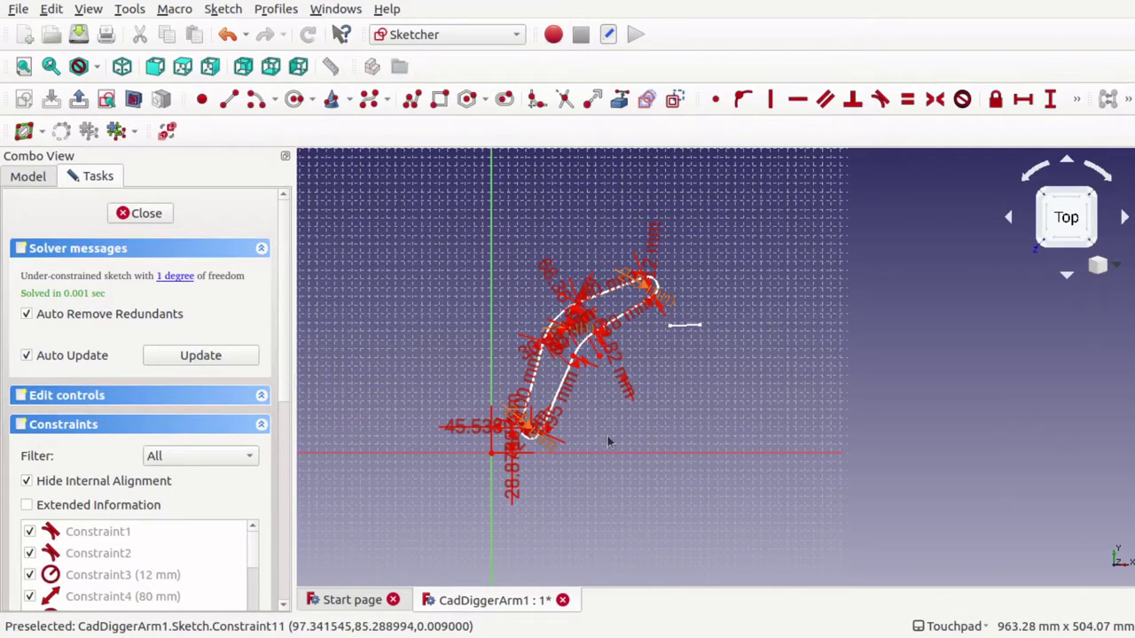
{"action": "scroll", "coordinate": [494, 443], "scroll_direction": "up", "scroll_amount": 5}
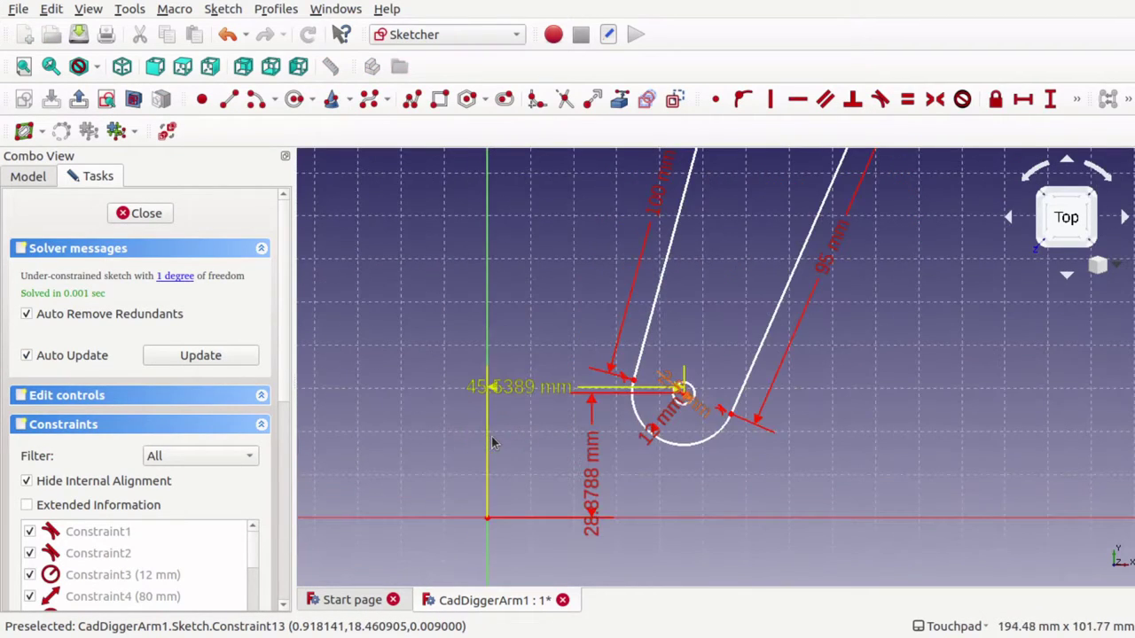
{"action": "left_click", "coordinate": [543, 396]}
{"action": "key", "text": "Delete"}
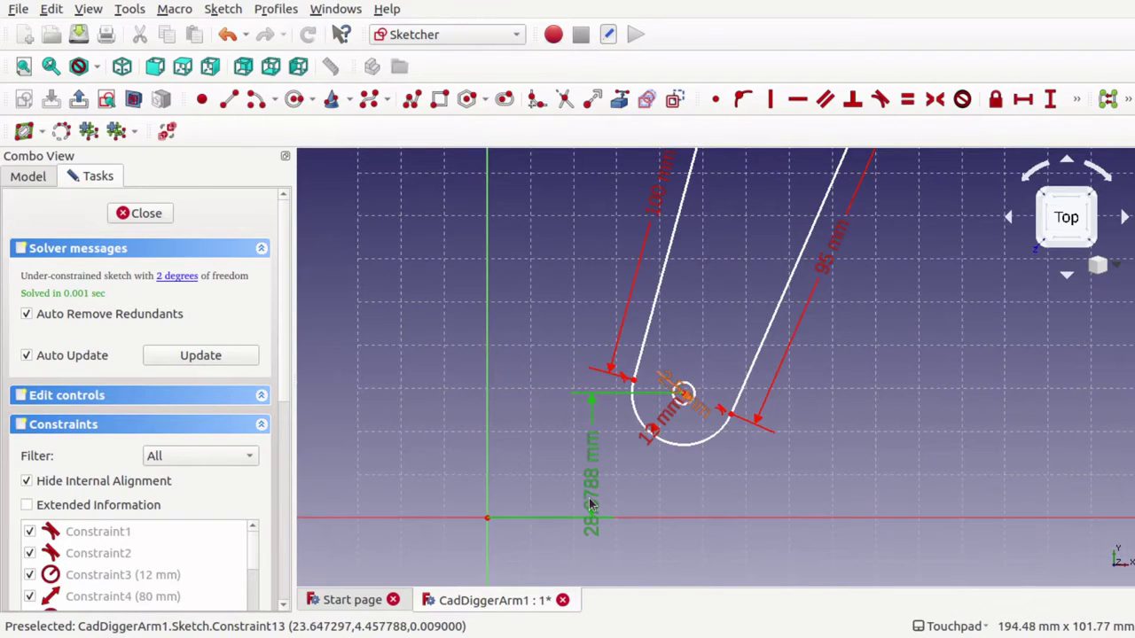
{"action": "key", "text": "Delete"}
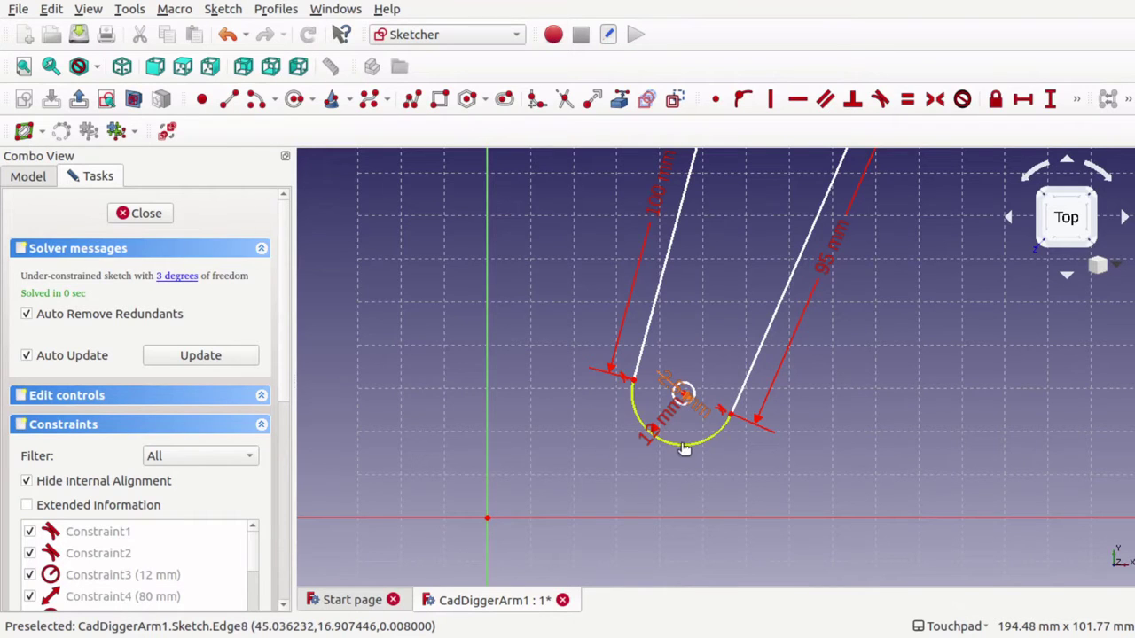
{"action": "left_click_drag", "start_coordinate": [685, 449], "coordinate": [435, 543]}
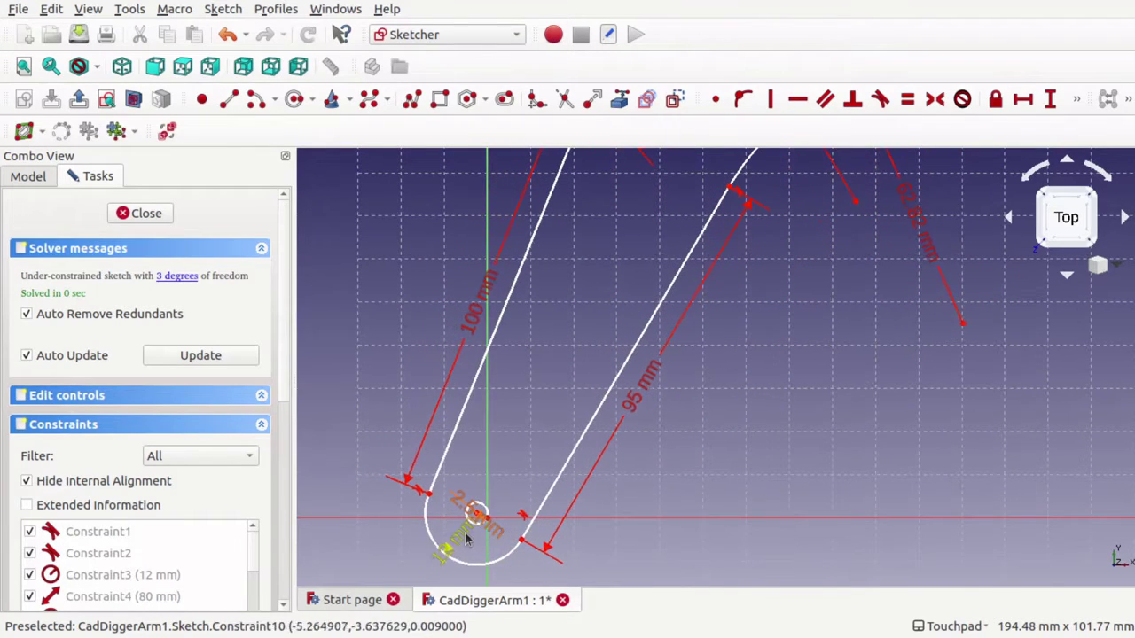
- Move the lower hole's radius dimension clear of its centre and make that centre coincident with the sketch origin
{"action": "scroll", "coordinate": [511, 499], "scroll_direction": "down", "scroll_amount": 1}
{"action": "scroll", "coordinate": [512, 499], "scroll_direction": "up", "scroll_amount": 9}
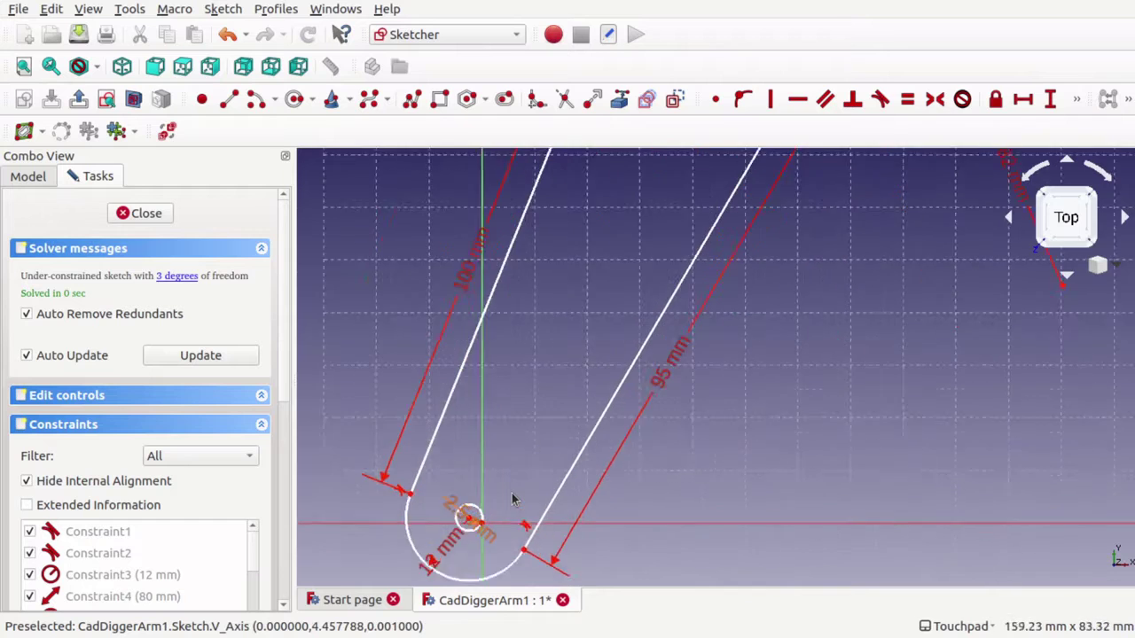
{"action": "key", "text": "Right"}
{"action": "key", "text": "Left"}
{"action": "key", "text": "Left"}
{"action": "key", "text": "Down"}
{"action": "key", "text": "Down"}
{"action": "key", "text": "Down"}
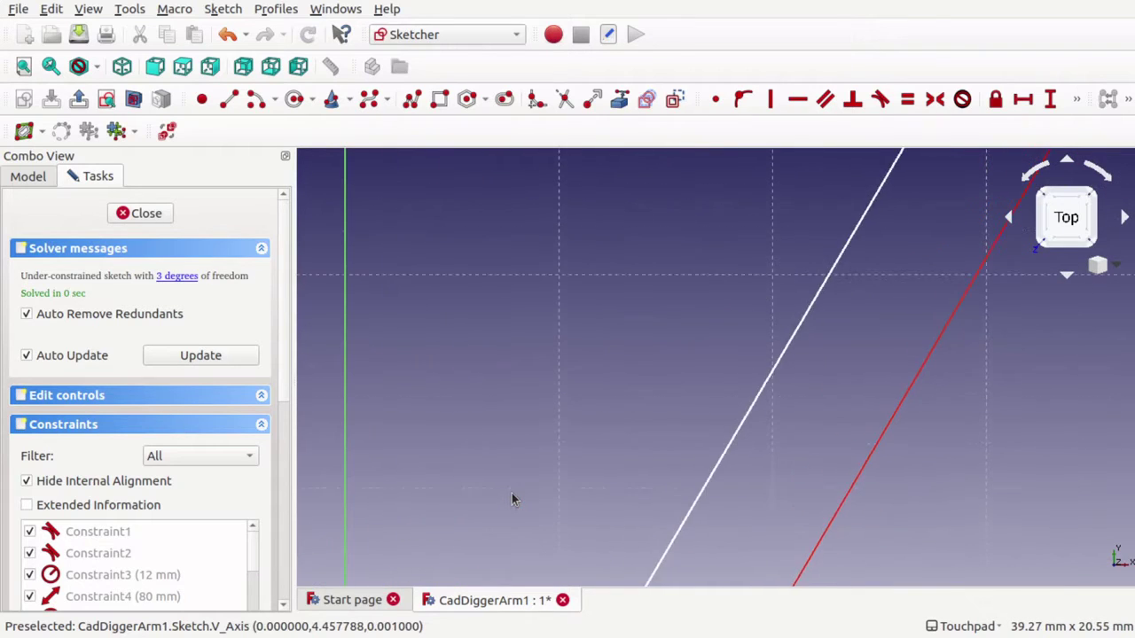
{"action": "key", "text": "Up"}
{"action": "key", "text": "Up"}
{"action": "key", "text": "Left"}
{"action": "key", "text": "Up"}
{"action": "key", "text": "Up"}
{"action": "key", "text": "Up"}
{"action": "key", "text": "Left"}
{"action": "key", "text": "Left"}
{"action": "key", "text": "Left"}
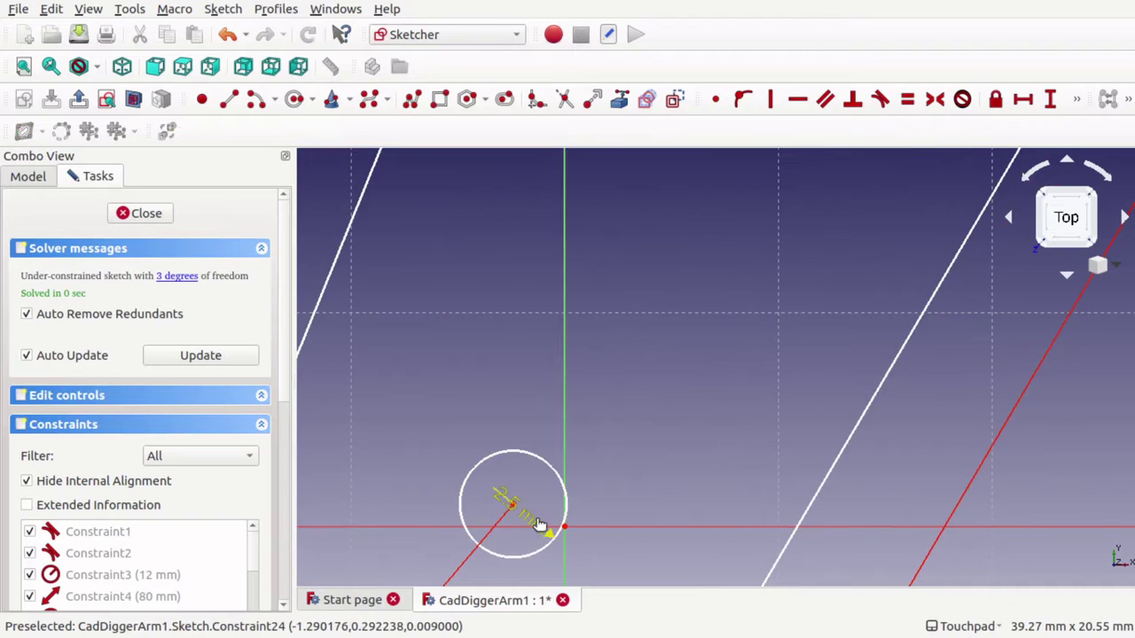
{"action": "left_click_drag", "start_coordinate": [539, 526], "coordinate": [461, 323]}
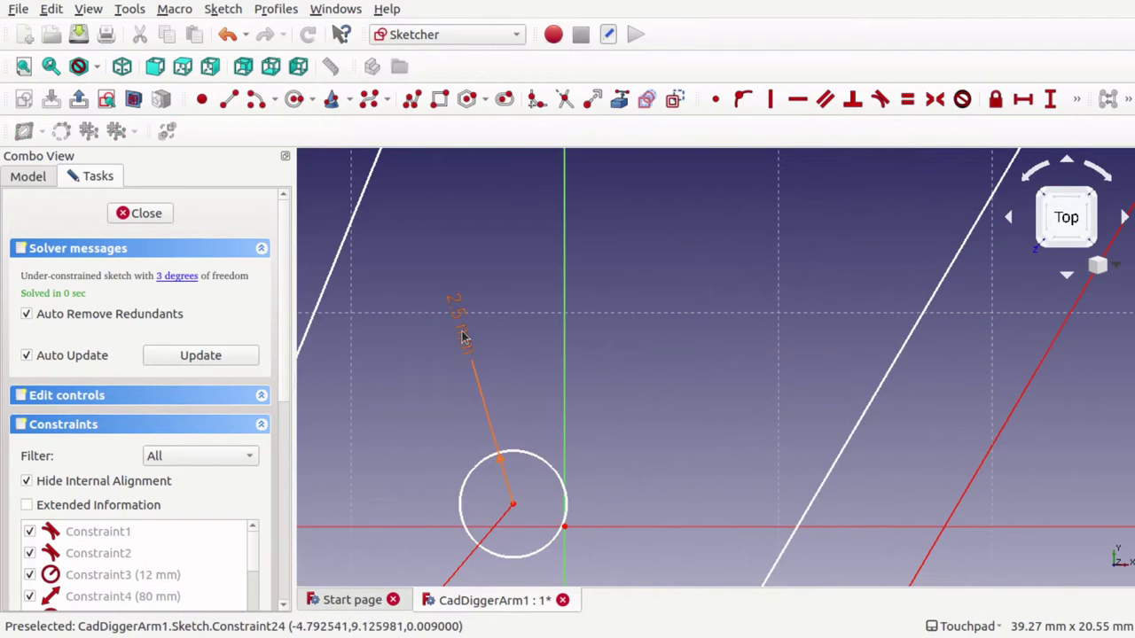
{"action": "left_click", "coordinate": [515, 511]}
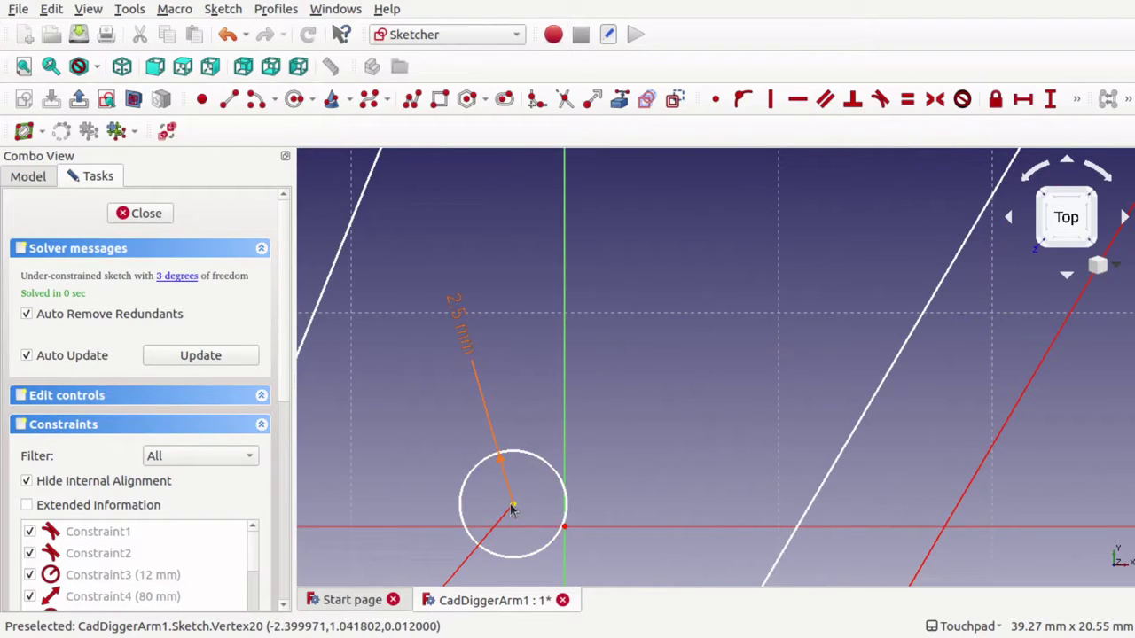
{"action": "left_click", "coordinate": [564, 527]}
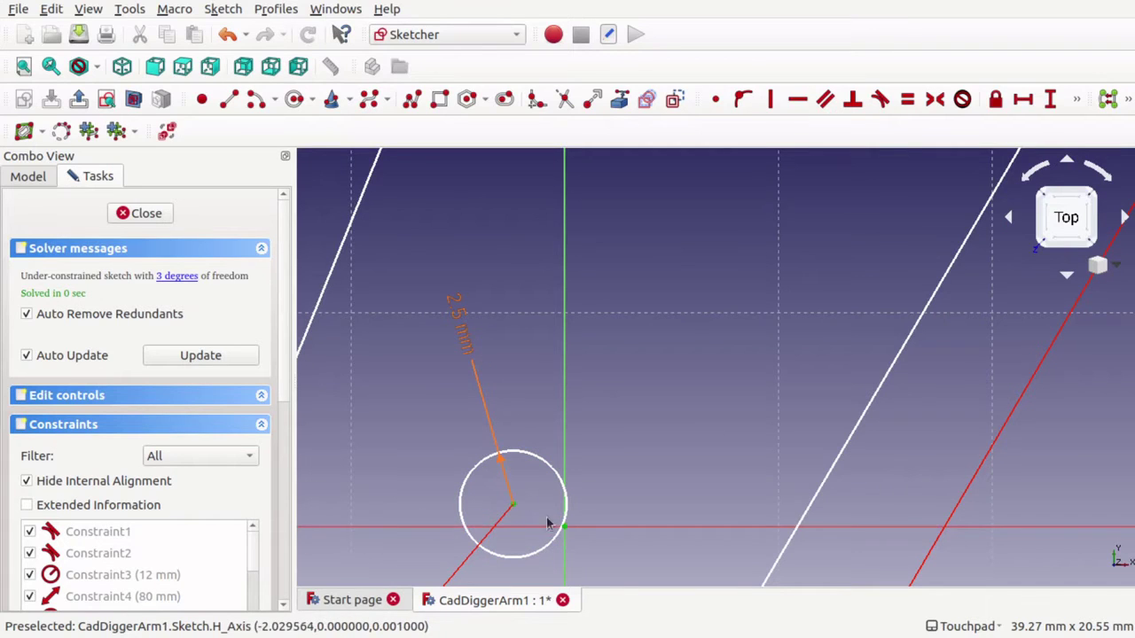
{"action": "left_click", "coordinate": [715, 99]}
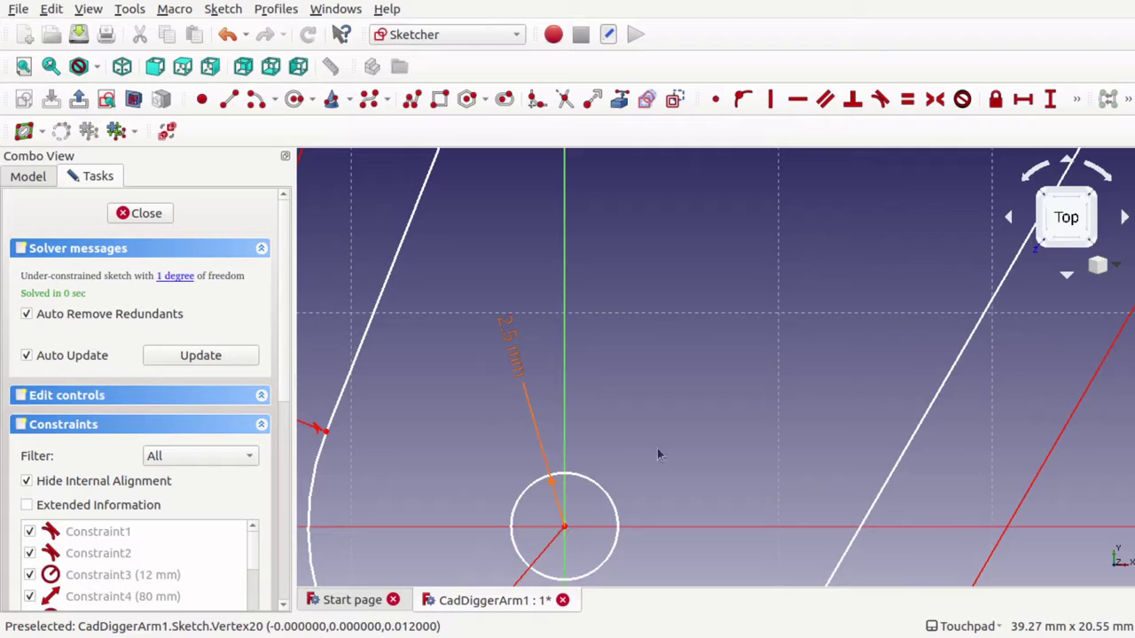
- Add a Block constraint to the 95 mm inner straight edge of the boom outline
{"action": "left_click", "coordinate": [894, 476]}
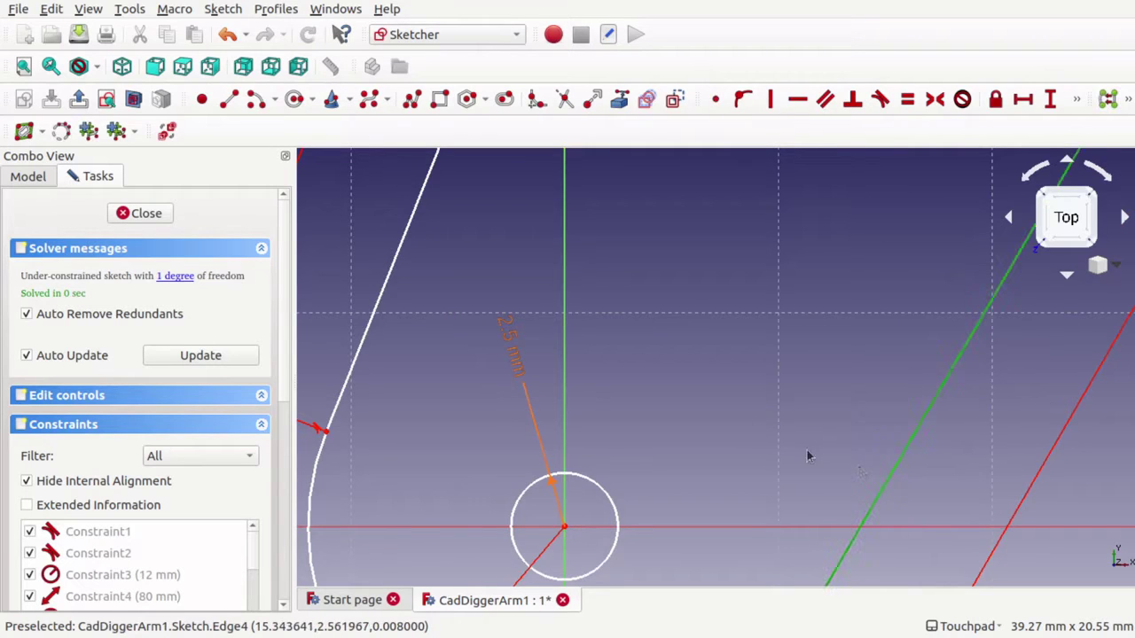
{"action": "left_click", "coordinate": [962, 99]}
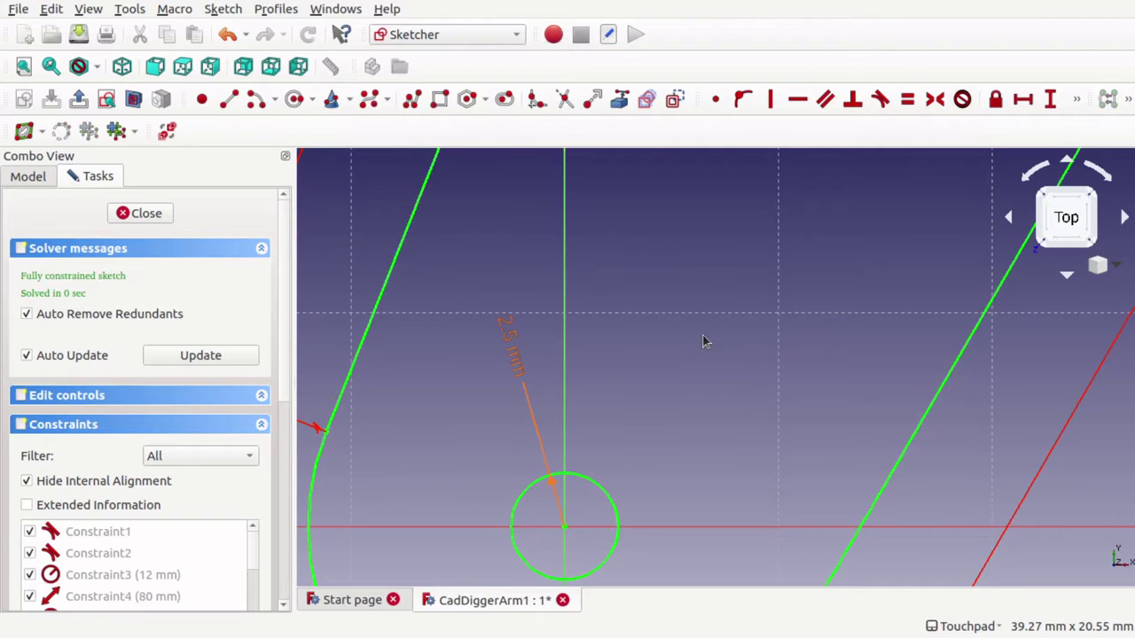
- Check the whole boom outline against the TopCutElbow rectangle from an angled view and close the sketch
{"action": "scroll", "coordinate": [703, 342], "scroll_direction": "down", "scroll_amount": 10}
{"action": "scroll", "coordinate": [702, 341], "scroll_direction": "up", "scroll_amount": 1}
{"action": "key", "text": "Down"}
{"action": "key", "text": "Down"}
{"action": "key", "text": "Down"}
{"action": "key", "text": "Down"}
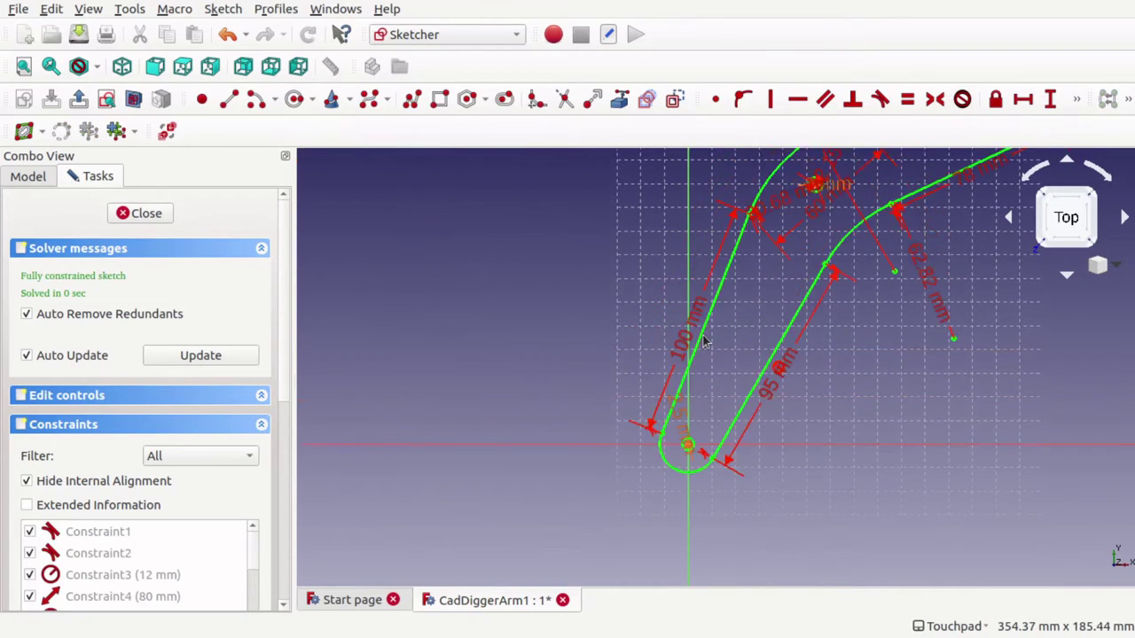
{"action": "key", "text": "Left"}
{"action": "key", "text": "Left"}
{"action": "key", "text": "Left"}
{"action": "key", "text": "Left"}
{"action": "key", "text": "Up"}
{"action": "key", "text": "Up"}
{"action": "scroll", "coordinate": [703, 341], "scroll_direction": "up", "scroll_amount": 5}
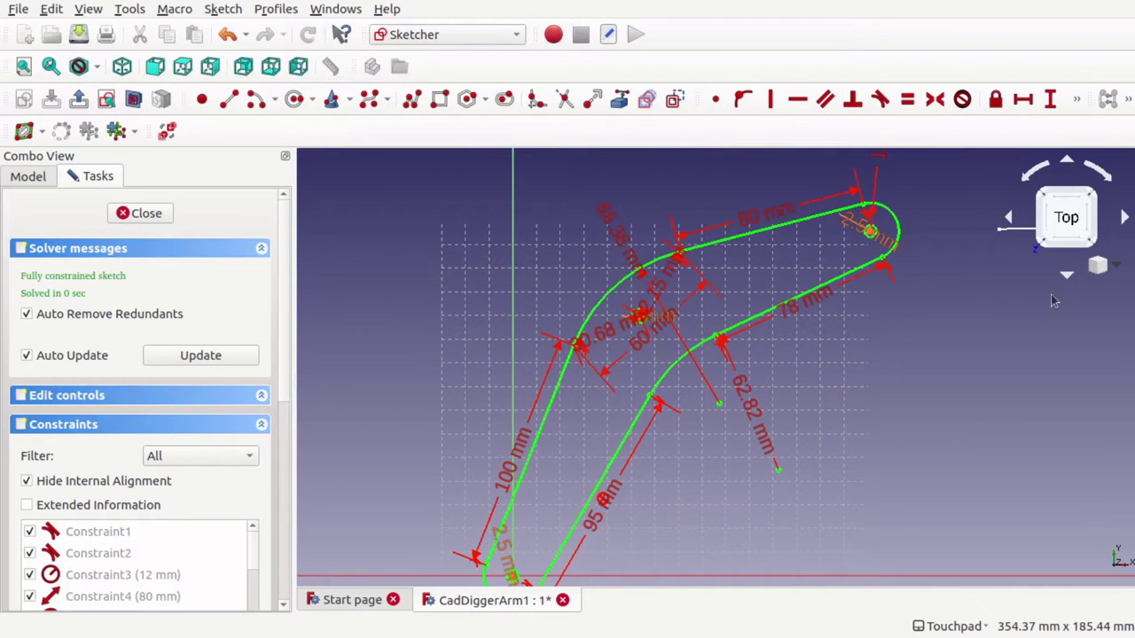
{"action": "mouse_move", "coordinate": [967, 270]}
{"action": "left_mouse_down", "text": "shift"}
{"action": "mouse_move", "coordinate": [956, 384]}
{"action": "mouse_move", "coordinate": [998, 516]}
{"action": "mouse_move", "coordinate": [982, 345]}
{"action": "mouse_move", "coordinate": [993, 387]}
{"action": "mouse_move", "coordinate": [1007, 325]}
{"action": "left_mouse_up", "text": "shift"}
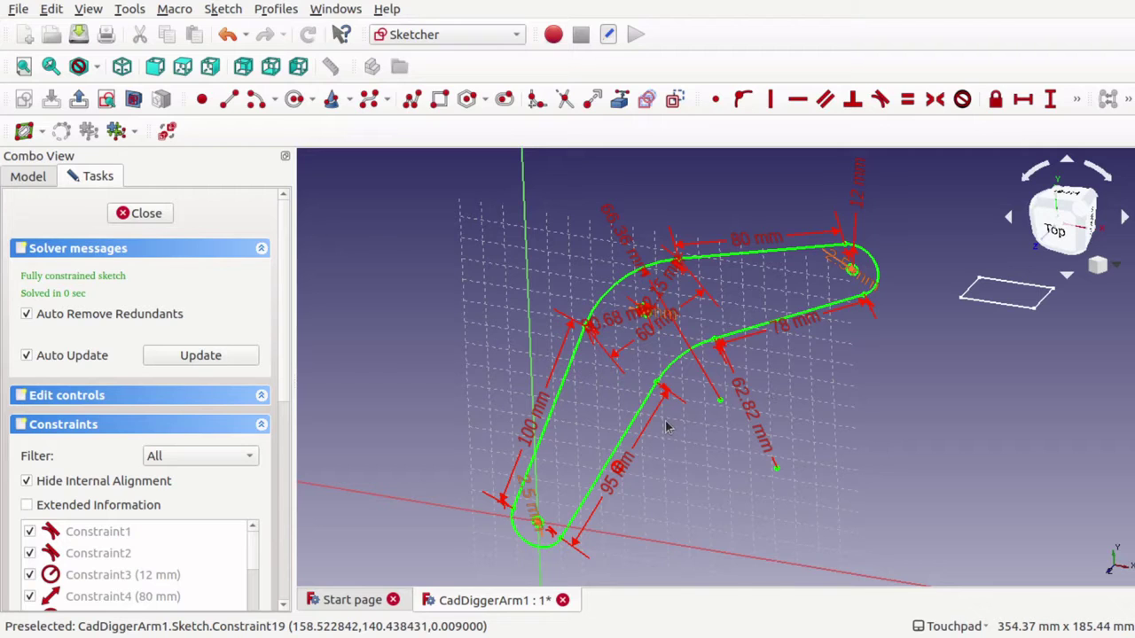
{"action": "left_click", "coordinate": [155, 216]}
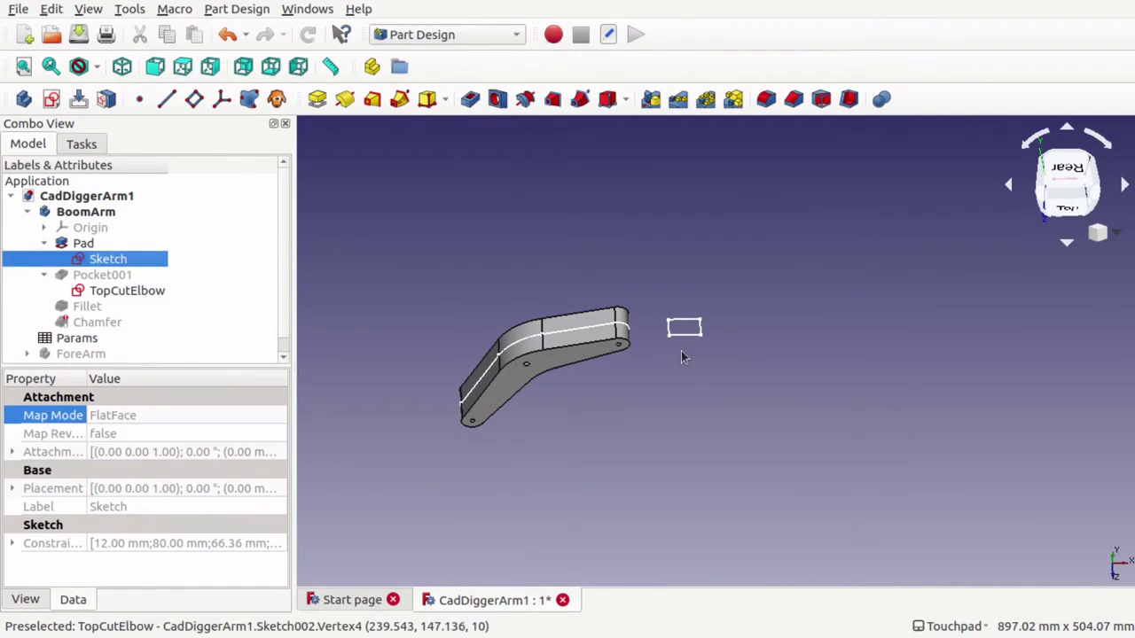
- Examine the offset between the arm and the TopCutElbow rectangle, then check the sketch's and Pad's properties and toggle the Pad's visibility
{"action": "left_click_drag", "start_coordinate": [680, 351], "coordinate": [690, 417], "text": "alt"}
{"action": "scroll", "coordinate": [690, 421], "scroll_direction": "up", "scroll_amount": 4}
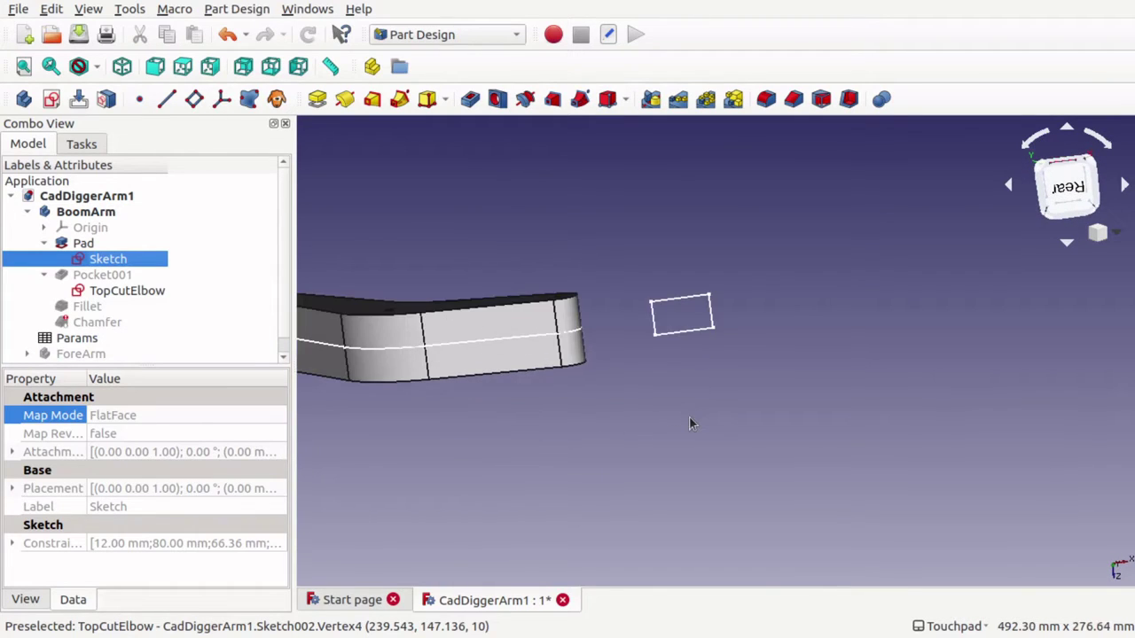
{"action": "scroll", "coordinate": [690, 422], "scroll_direction": "down", "scroll_amount": 4}
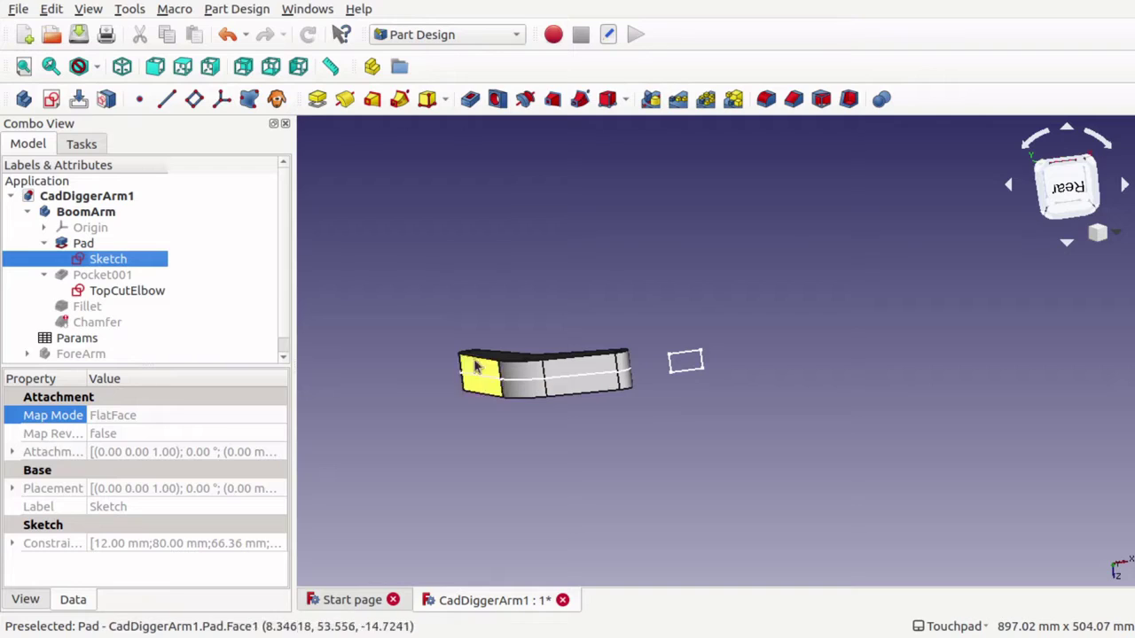
{"action": "left_click", "coordinate": [131, 292]}
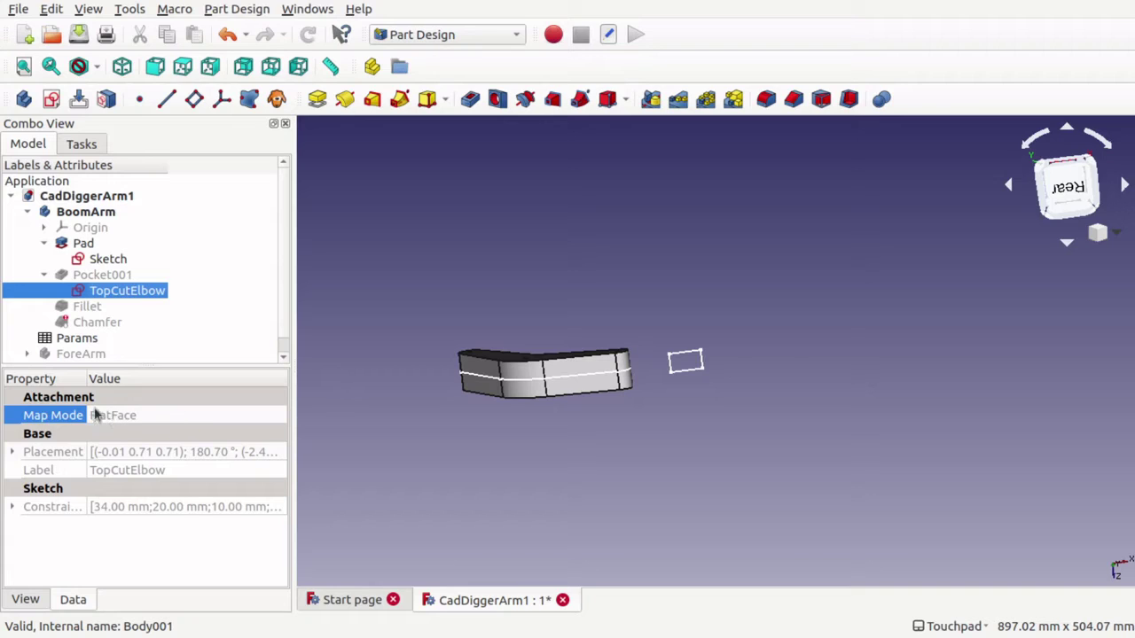
{"action": "left_click", "coordinate": [81, 246]}
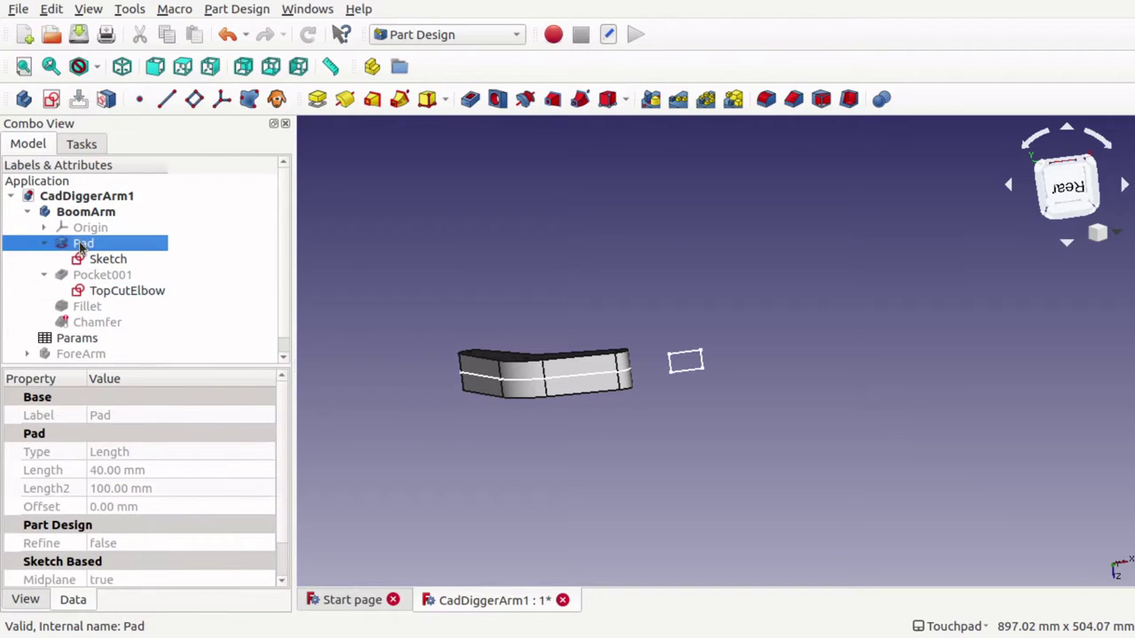
{"action": "key", "text": "space"}
{"action": "key", "text": "space"}
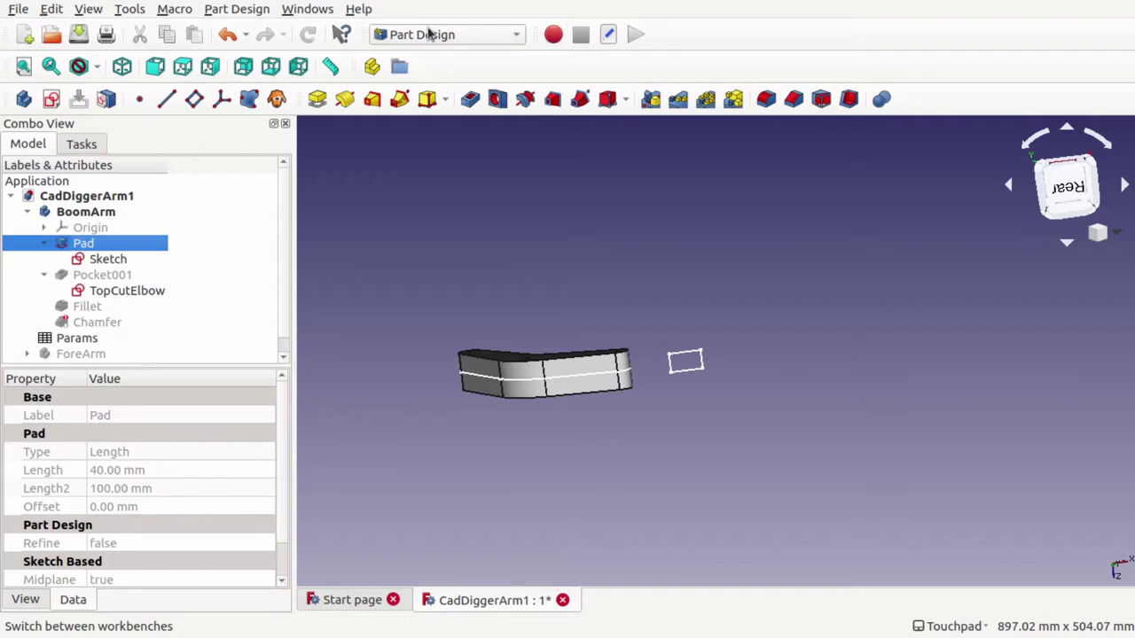
- Attach the TopCutElbow sketch to the Pad's outer flat face near the elbow end, Face3, using the Plane face mode
{"action": "left_click", "coordinate": [112, 294]}
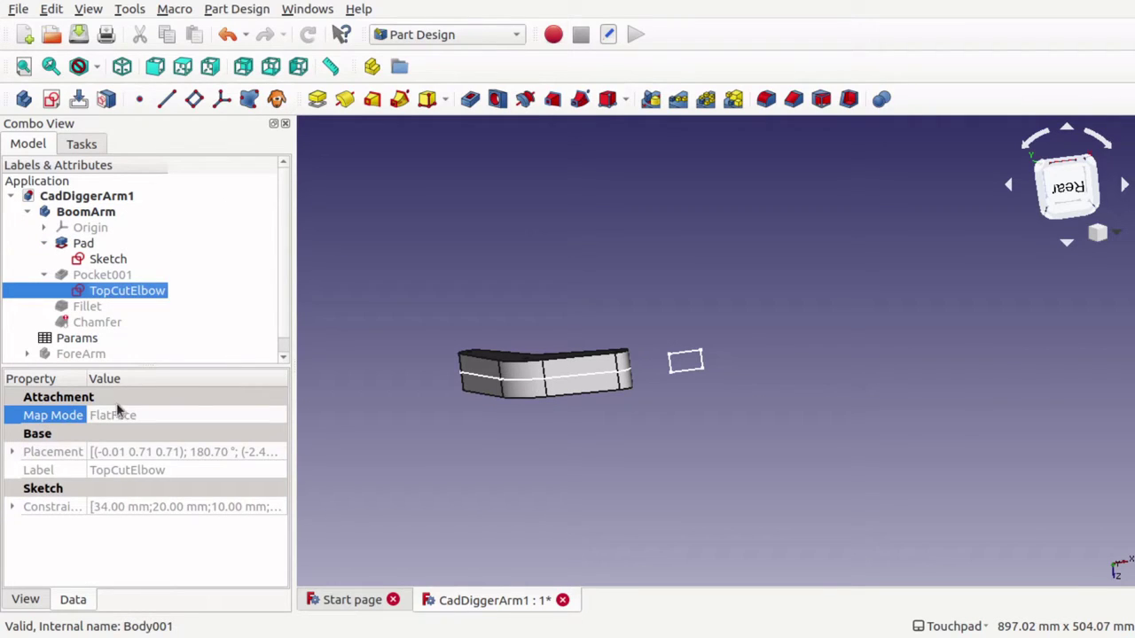
{"action": "left_click", "coordinate": [275, 417]}
{"action": "left_click", "coordinate": [275, 418]}
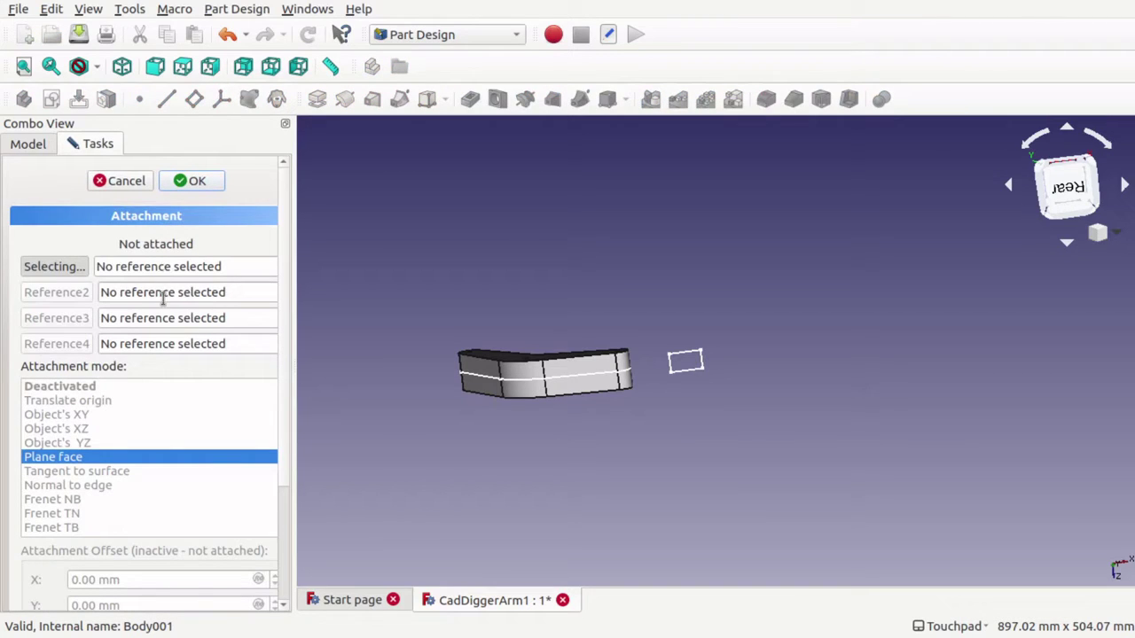
{"action": "left_click", "coordinate": [56, 274]}
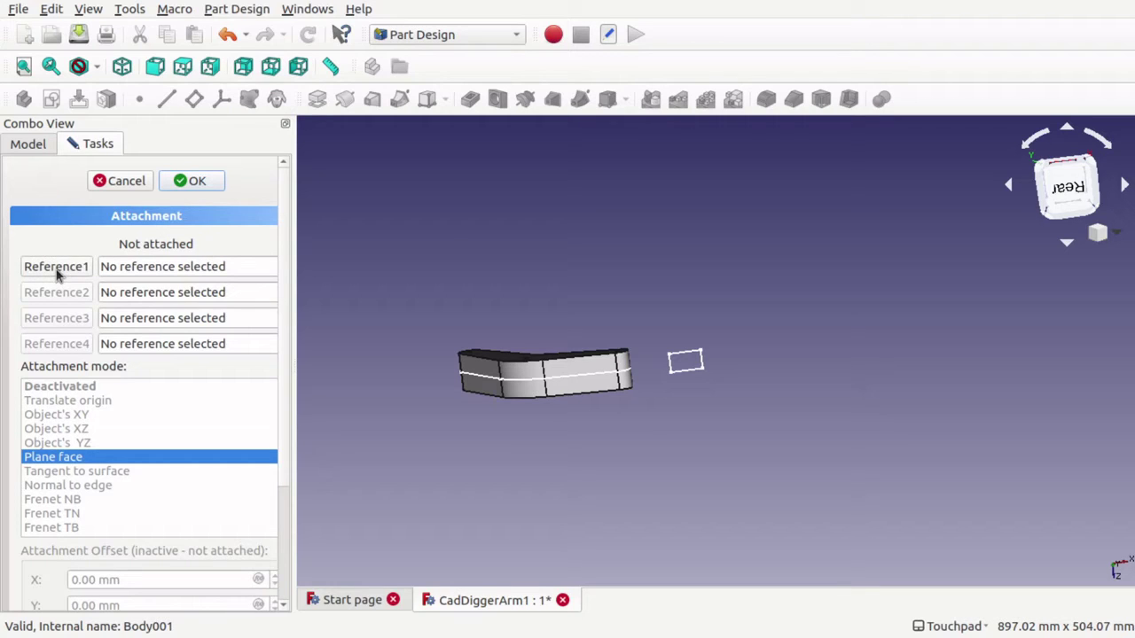
{"action": "left_click", "coordinate": [56, 269]}
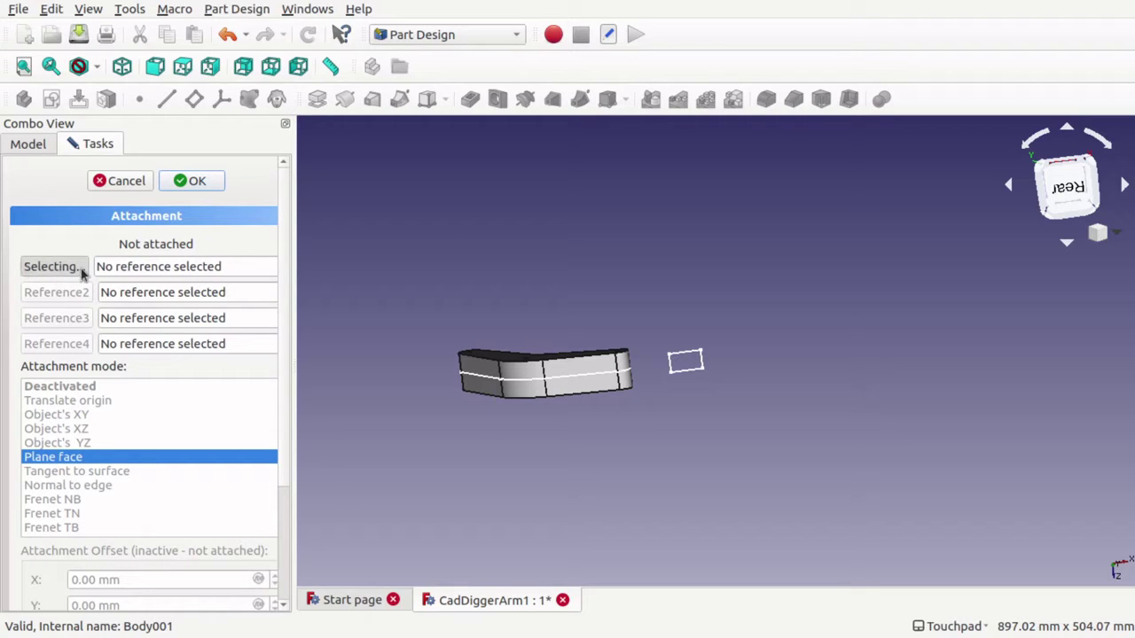
{"action": "left_click", "coordinate": [588, 390]}
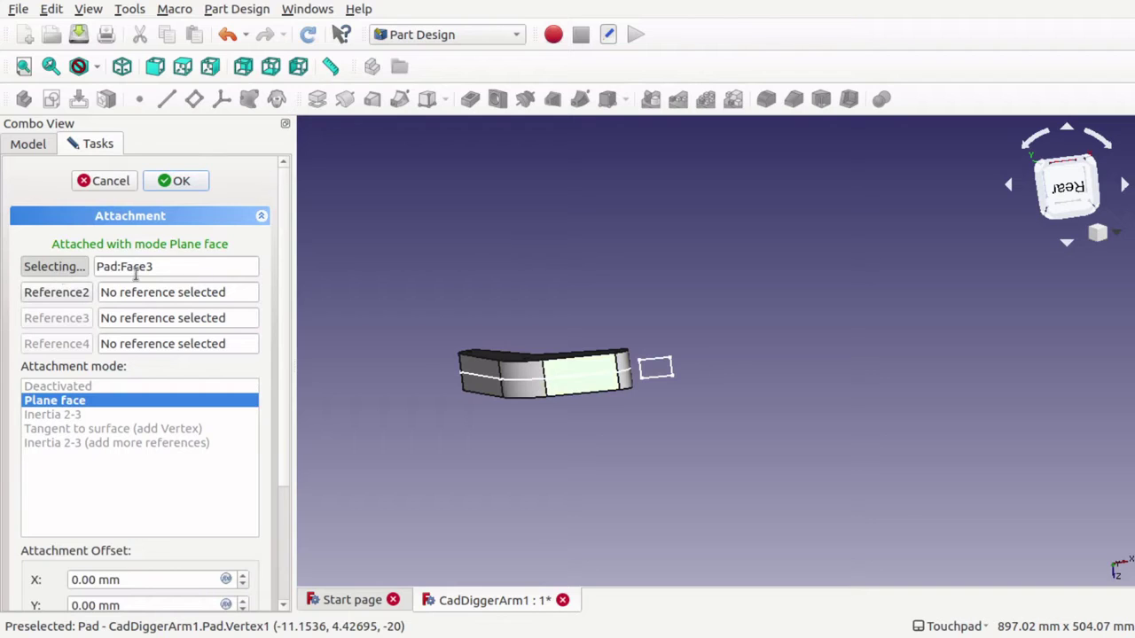
{"action": "left_click", "coordinate": [180, 180]}
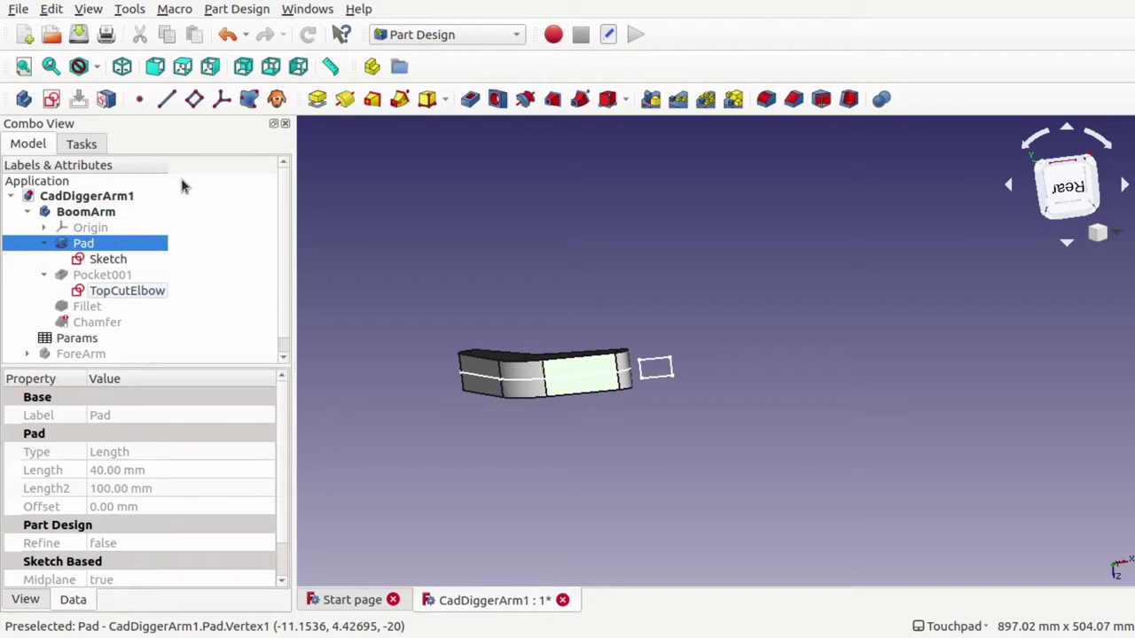
- Edit the TopCutElbow sketch and delete the 208.063 mm horizontal distance constraint between the rectangle and the vertical axis
{"action": "left_click", "coordinate": [127, 290]}
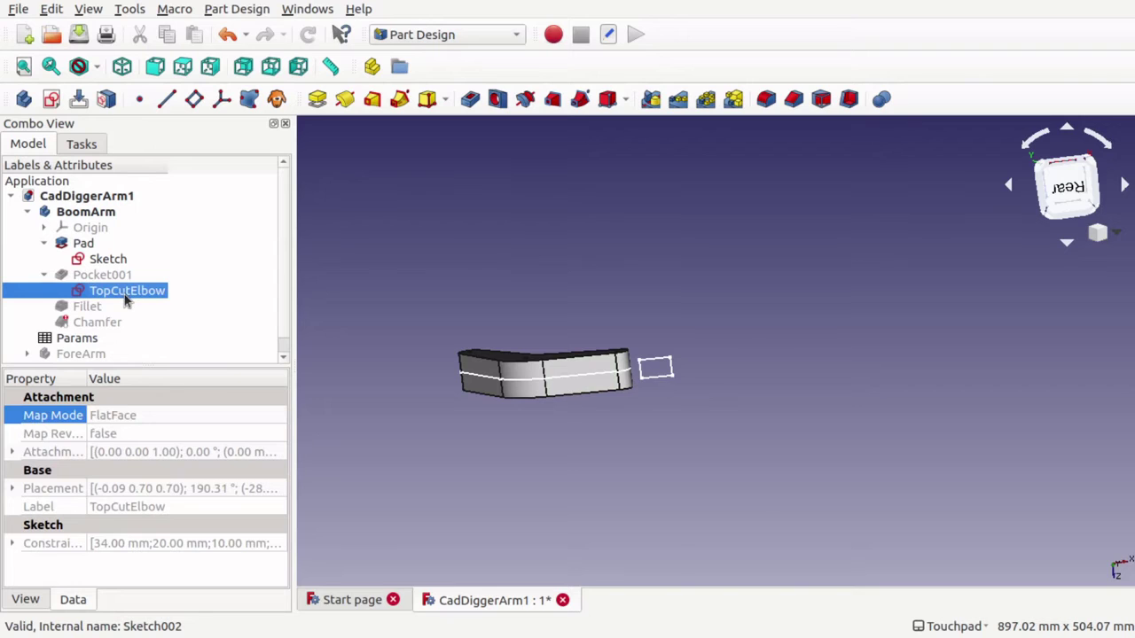
{"action": "double_click", "coordinate": [125, 298]}
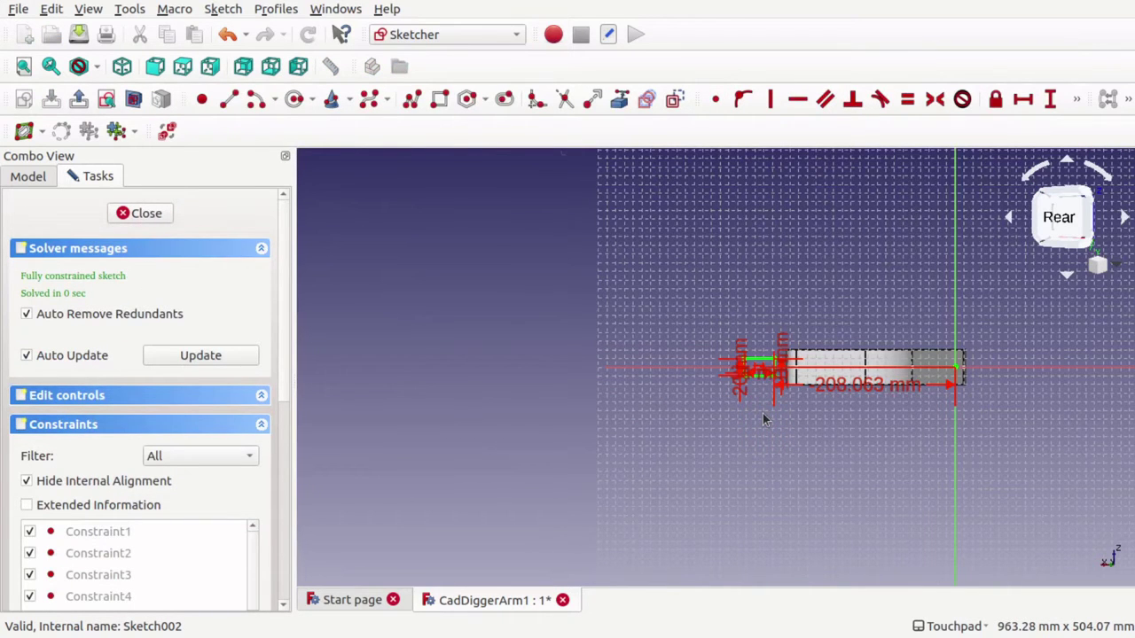
{"action": "scroll", "coordinate": [762, 419], "scroll_direction": "up", "scroll_amount": 5}
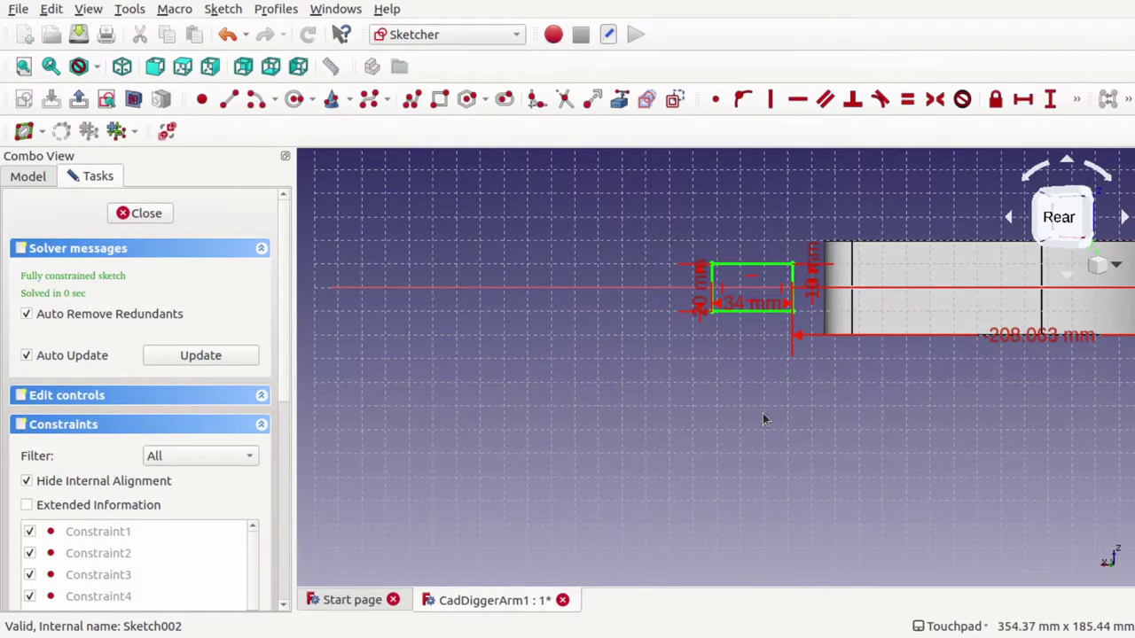
{"action": "key", "text": "Left"}
{"action": "key", "text": "Left"}
{"action": "key", "text": "Down"}
{"action": "key", "text": "Down"}
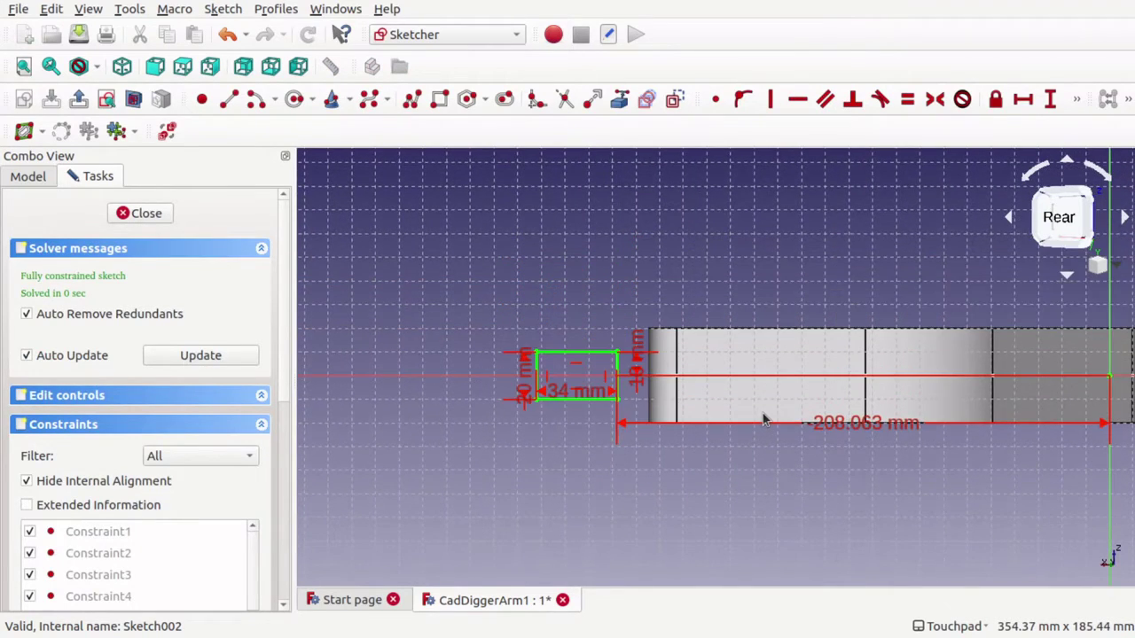
{"action": "scroll", "coordinate": [762, 419], "scroll_direction": "up", "scroll_amount": 2}
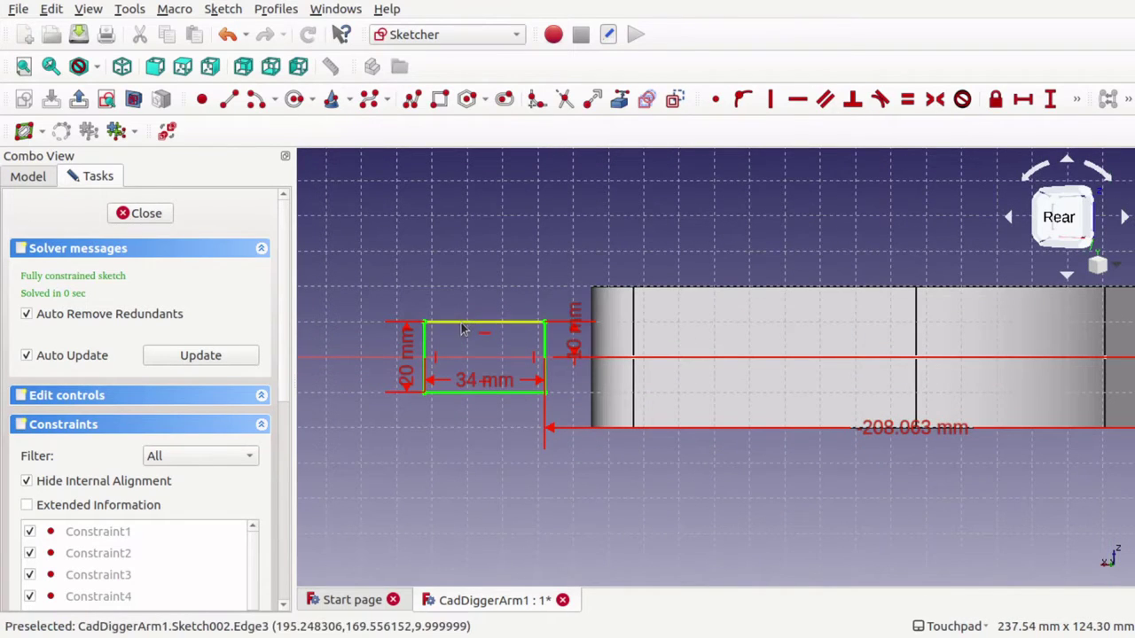
{"action": "left_click", "coordinate": [928, 431]}
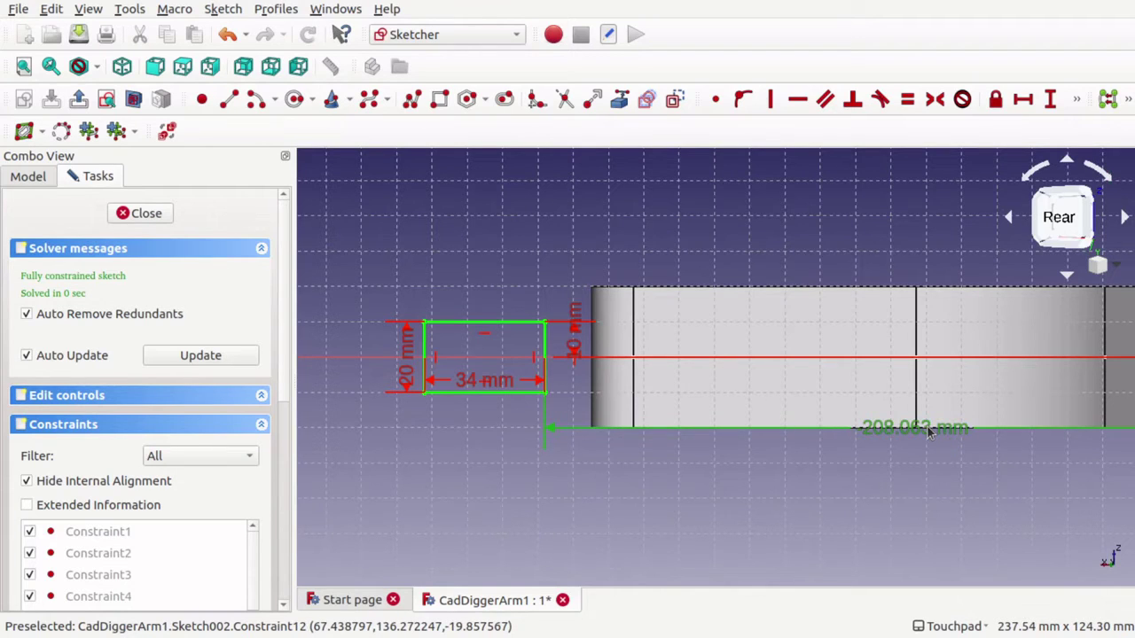
{"action": "key", "text": "Delete"}
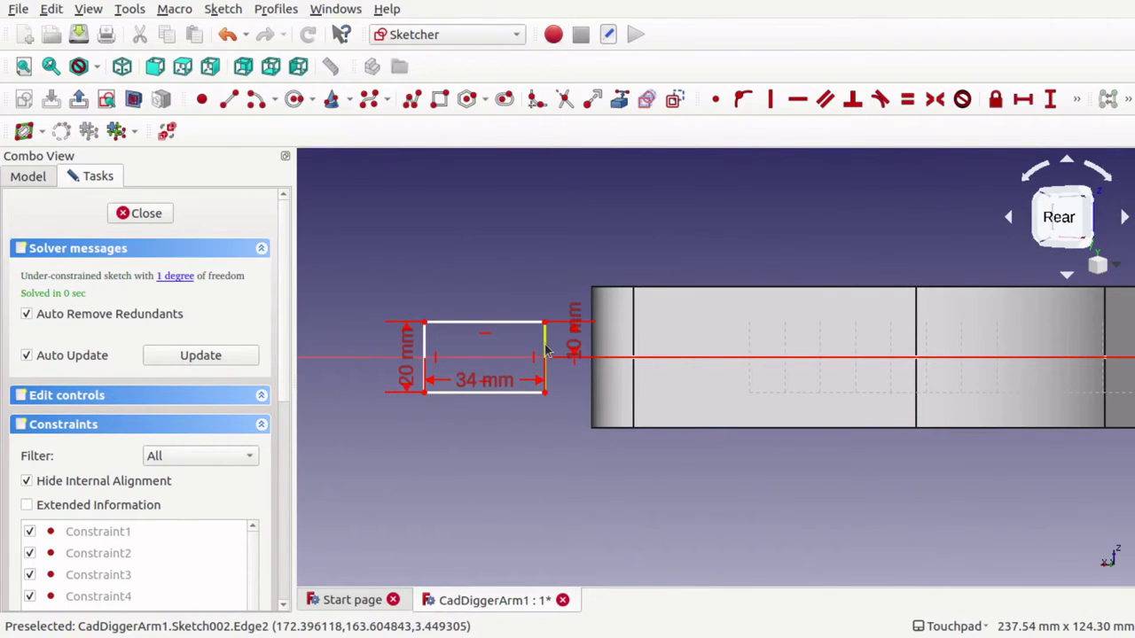
- Move the 34 × 20 mm rectangle onto the arm's elbow end, aligning its outer edge with the arm's tip while Pocket001 is displayed
{"action": "left_click_drag", "start_coordinate": [540, 346], "coordinate": [714, 409]}
{"action": "left_click", "coordinate": [27, 177]}
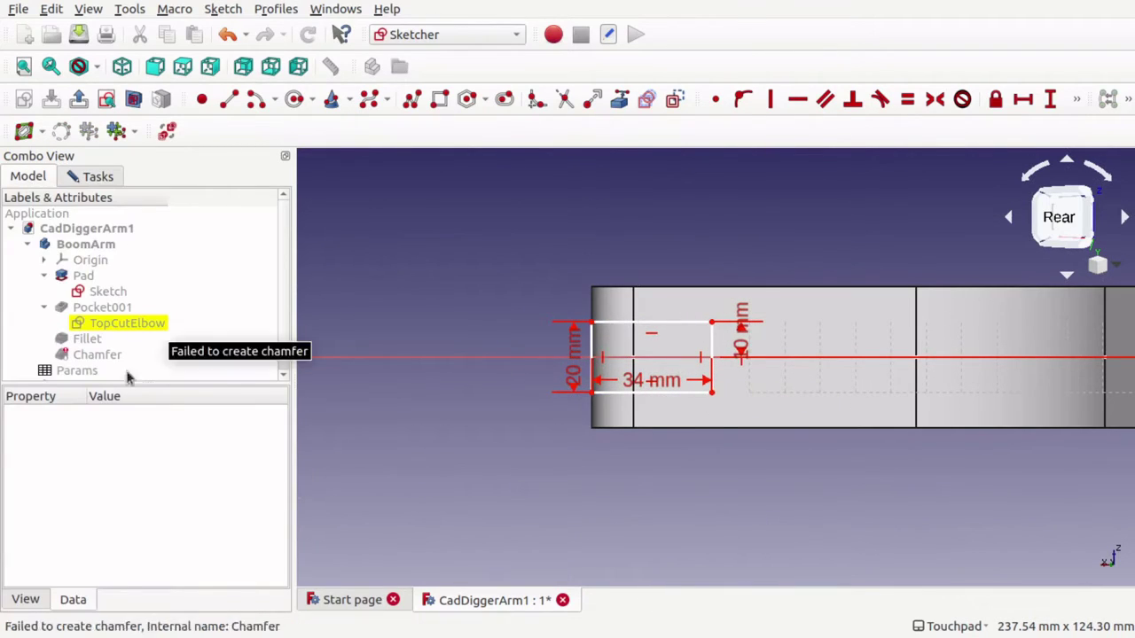
{"action": "left_click", "coordinate": [105, 307]}
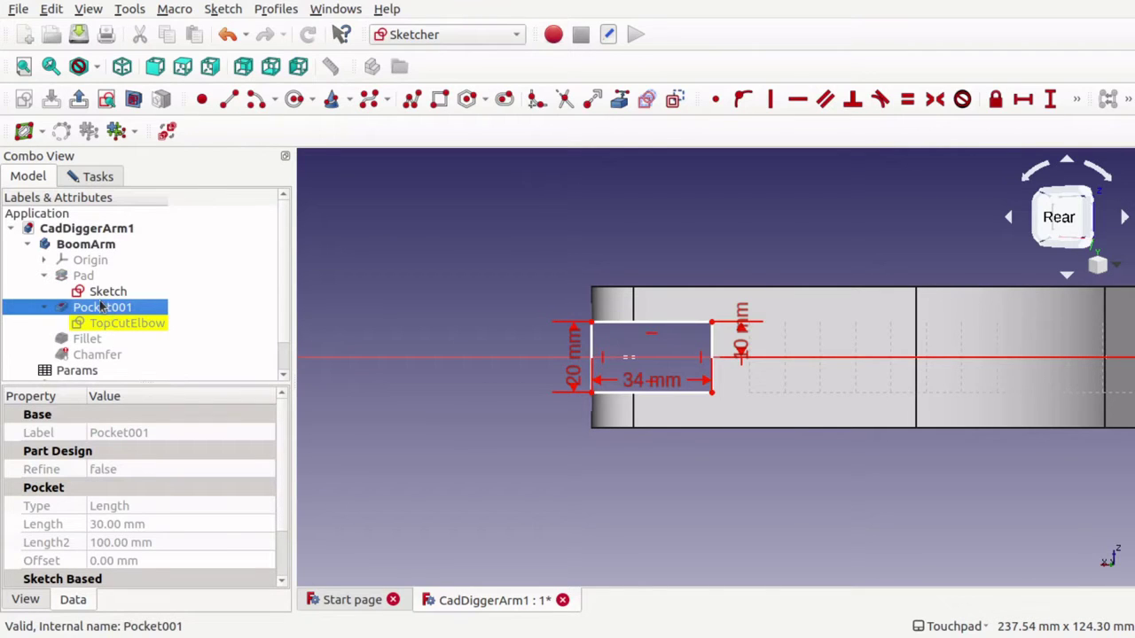
{"action": "left_click_drag", "start_coordinate": [711, 348], "coordinate": [712, 347]}
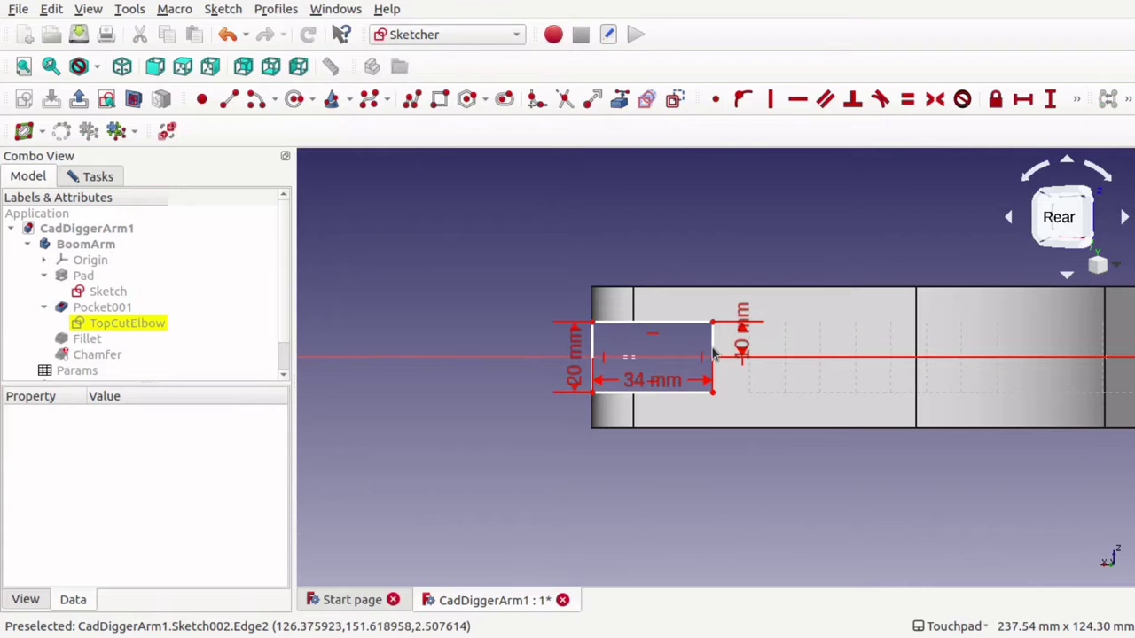
- Check the Pocket001 cut at the elbow end from an angled view and close the TopCutElbow sketch
{"action": "mouse_move", "coordinate": [512, 392]}
{"action": "left_mouse_down", "text": "alt"}
{"action": "mouse_move", "coordinate": [636, 328]}
{"action": "mouse_move", "coordinate": [673, 364]}
{"action": "mouse_move", "coordinate": [547, 372]}
{"action": "mouse_move", "coordinate": [687, 367]}
{"action": "mouse_move", "coordinate": [816, 284]}
{"action": "mouse_move", "coordinate": [644, 364]}
{"action": "mouse_move", "coordinate": [772, 296]}
{"action": "mouse_move", "coordinate": [767, 307]}
{"action": "left_mouse_up", "text": "alt"}
{"action": "mouse_move", "coordinate": [562, 348]}
{"action": "left_mouse_down", "text": "alt"}
{"action": "mouse_move", "coordinate": [664, 372]}
{"action": "mouse_move", "coordinate": [678, 387]}
{"action": "mouse_move", "coordinate": [459, 387]}
{"action": "mouse_move", "coordinate": [486, 331]}
{"action": "mouse_move", "coordinate": [497, 392]}
{"action": "mouse_move", "coordinate": [543, 371]}
{"action": "mouse_move", "coordinate": [537, 354]}
{"action": "mouse_move", "coordinate": [506, 347]}
{"action": "mouse_move", "coordinate": [504, 359]}
{"action": "mouse_move", "coordinate": [516, 351]}
{"action": "left_mouse_up", "text": "alt"}
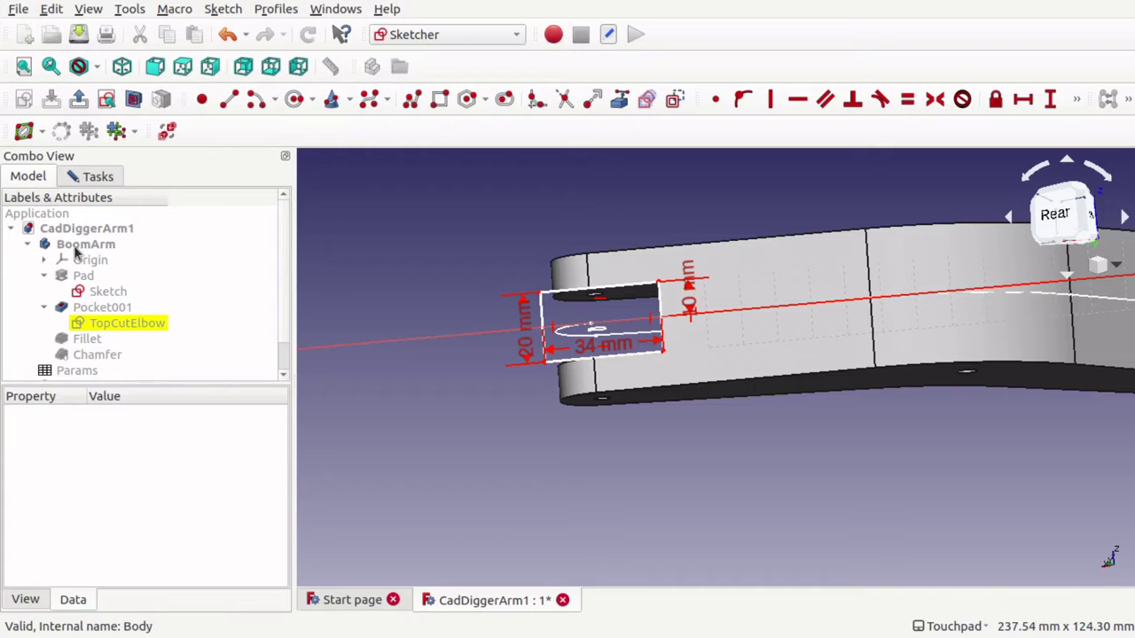
{"action": "left_click", "coordinate": [86, 355]}
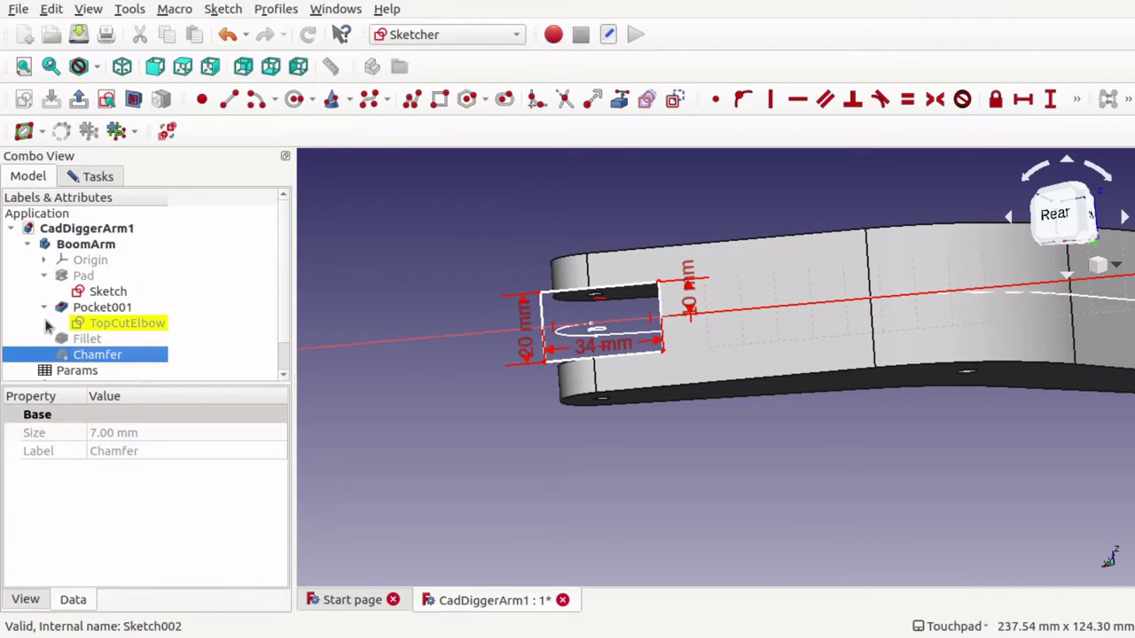
{"action": "left_click", "coordinate": [97, 177]}
{"action": "left_click", "coordinate": [144, 213]}
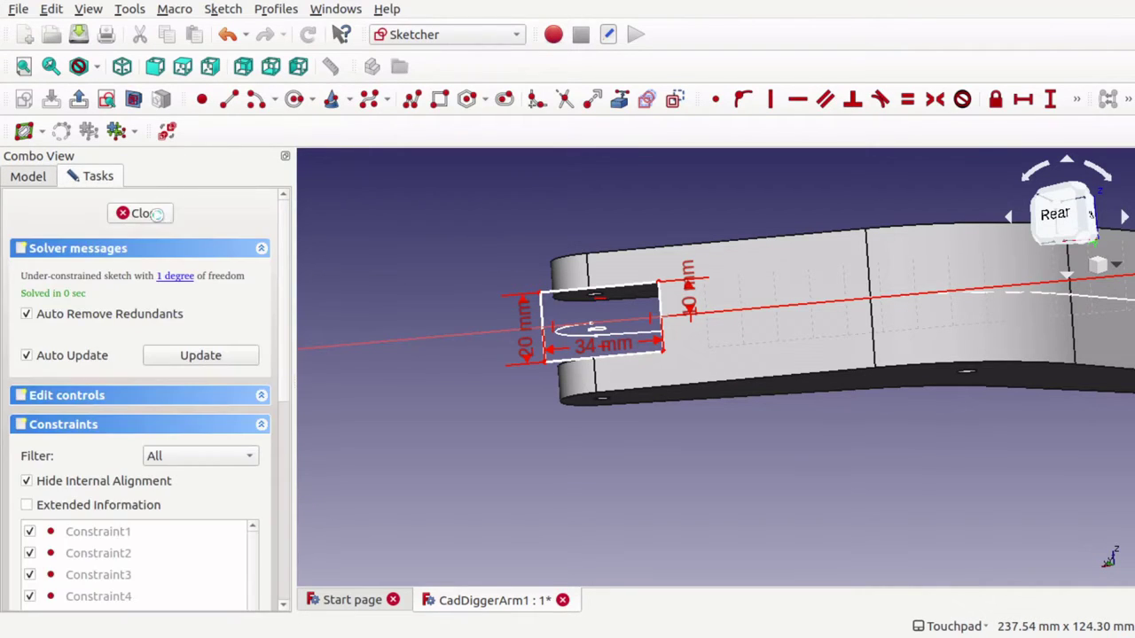
- Display the BoomArm's Chamfer feature and hide the TopCutElbow sketch and the Pad's base sketch
{"action": "left_click", "coordinate": [69, 325]}
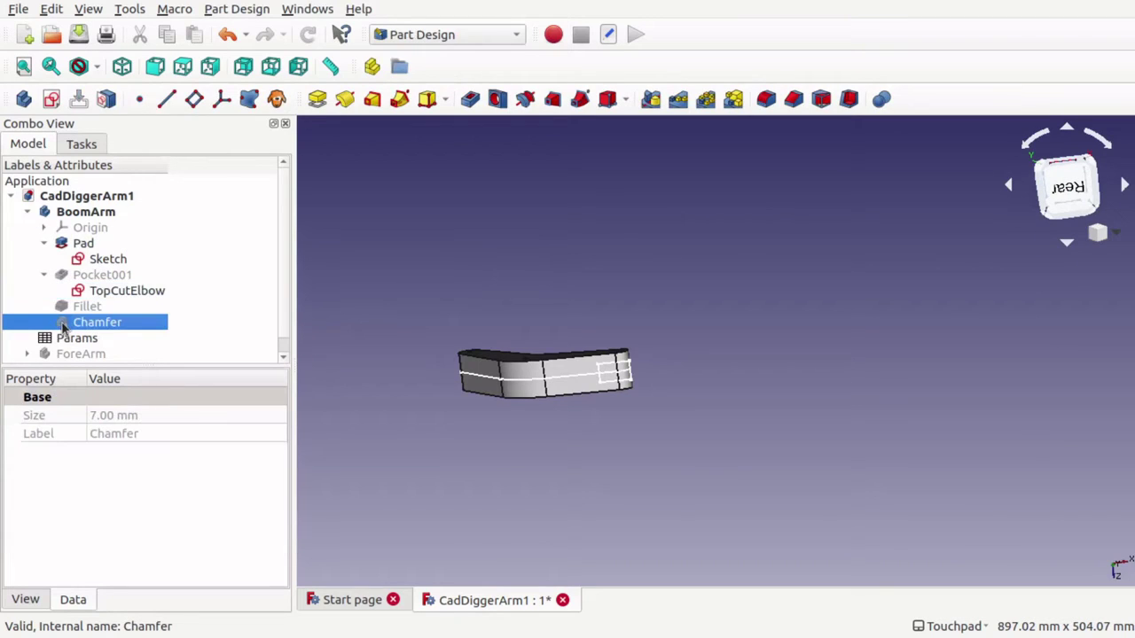
{"action": "key", "text": "space"}
{"action": "left_click", "coordinate": [85, 308]}
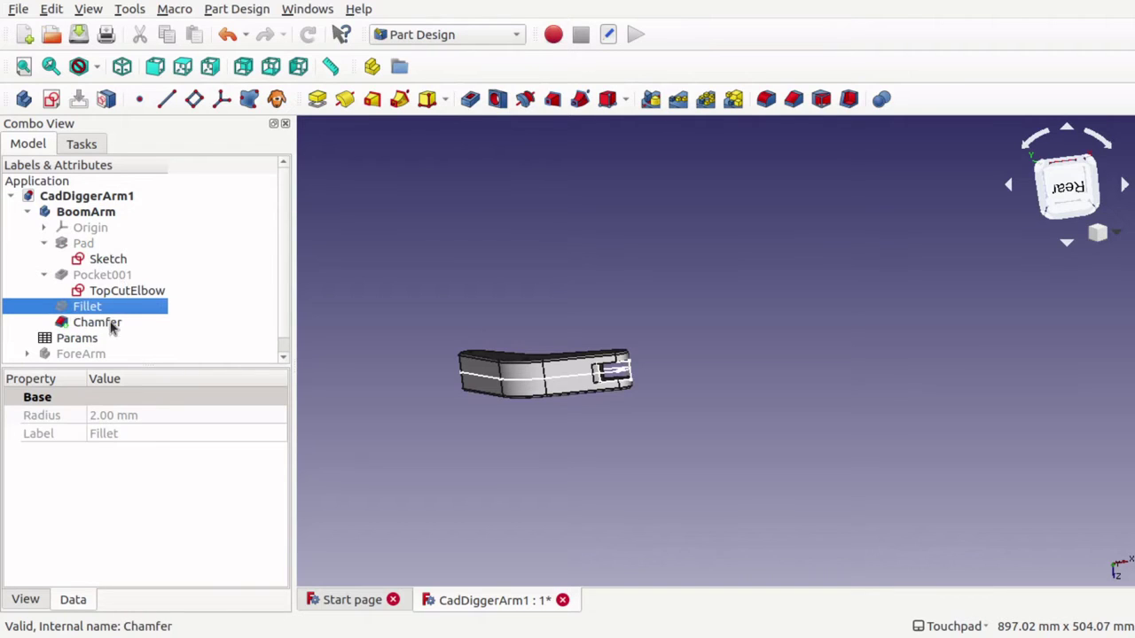
{"action": "left_click", "coordinate": [97, 290]}
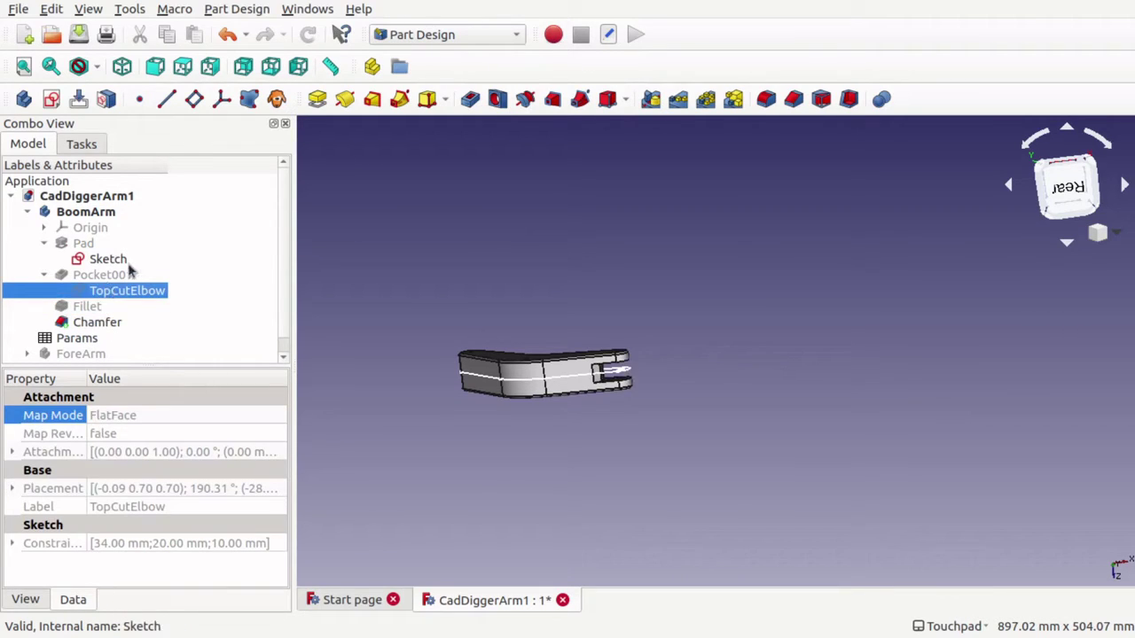
{"action": "left_click", "coordinate": [116, 259]}
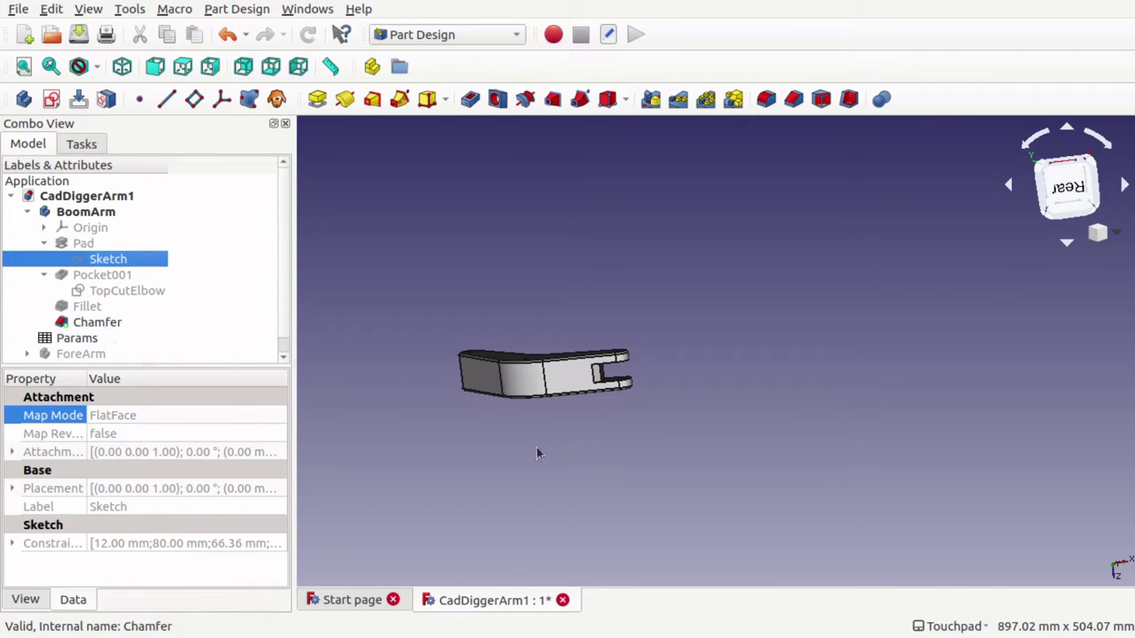
- Examine where the BoomArm body's origin sits relative to its lower pivot hole using Transform, and close it without moving the body
{"action": "left_click_drag", "start_coordinate": [536, 447], "coordinate": [576, 332], "text": "alt"}
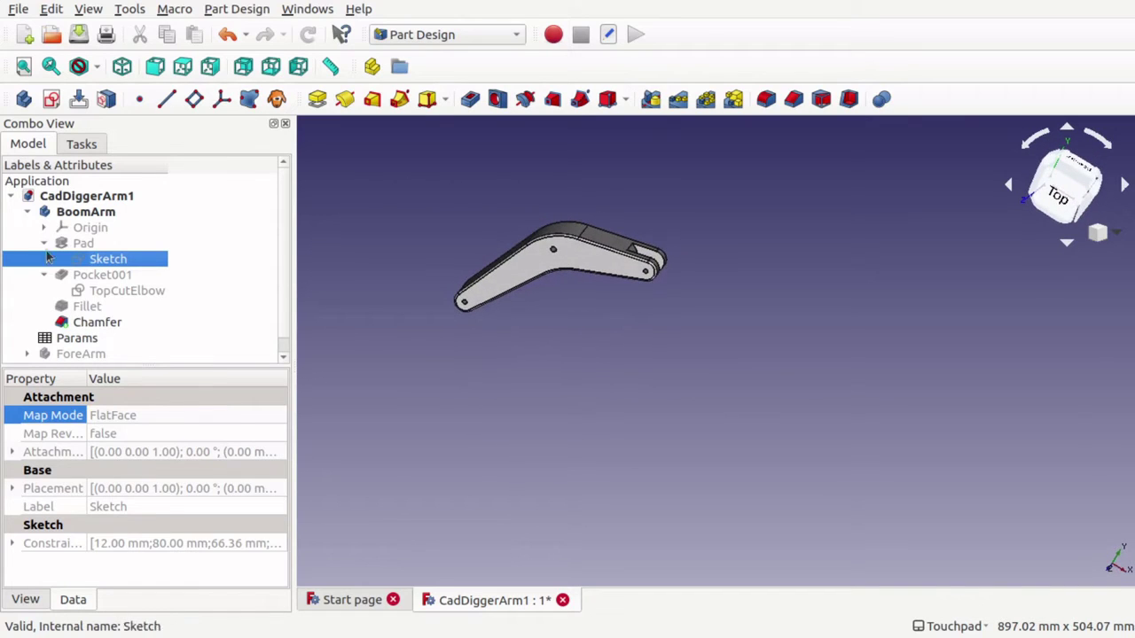
{"action": "left_click", "coordinate": [103, 219]}
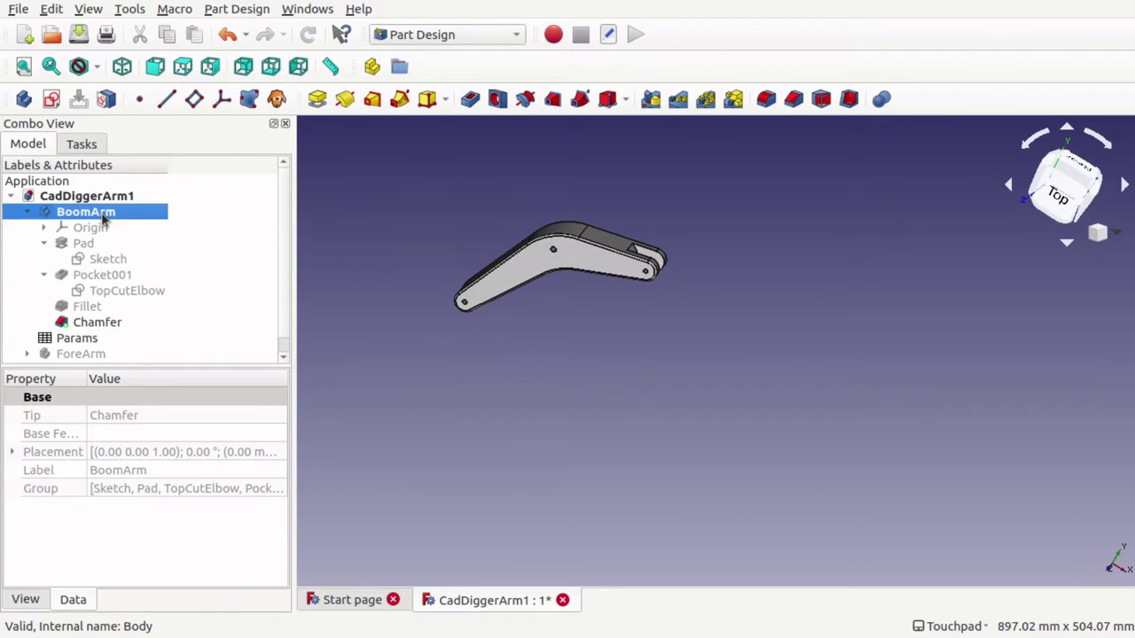
{"action": "right_click", "coordinate": [103, 218]}
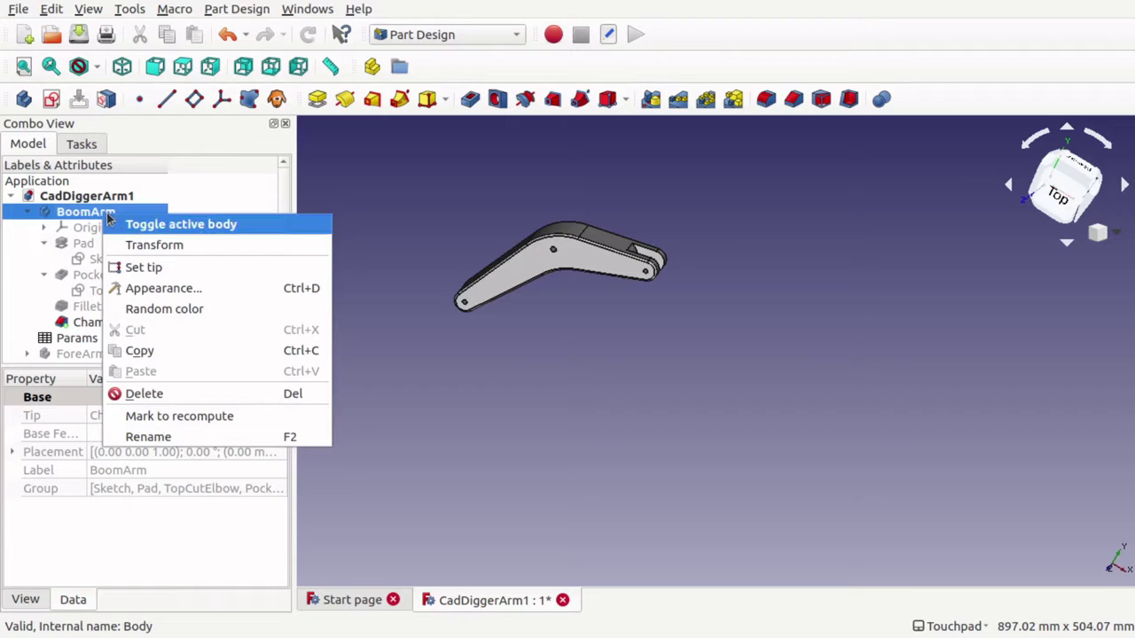
{"action": "left_click", "coordinate": [135, 245]}
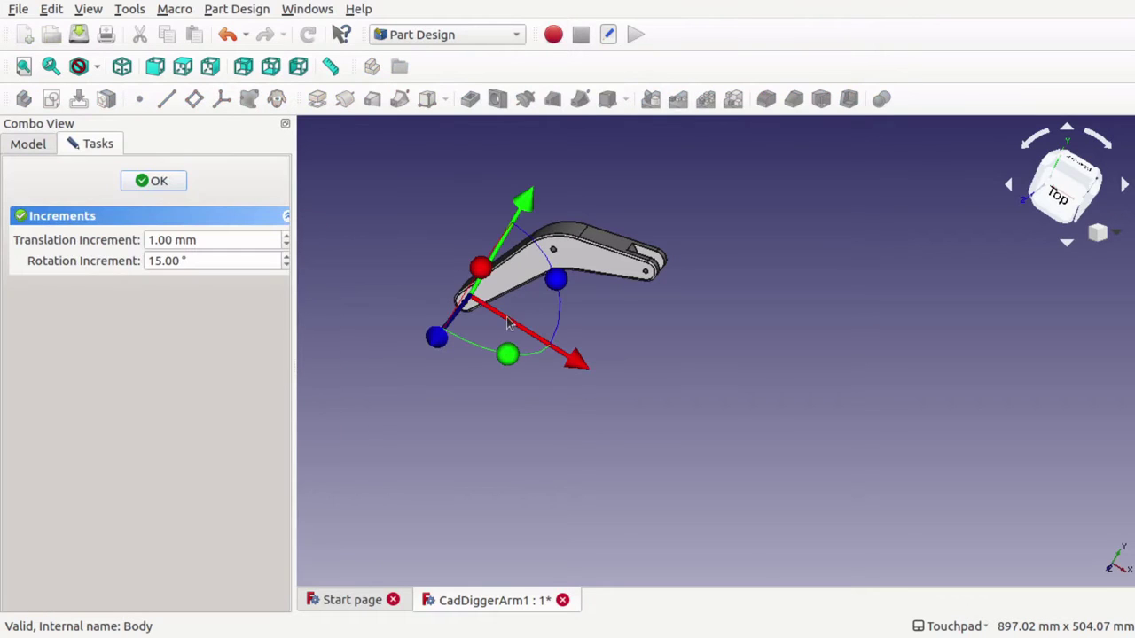
{"action": "left_click_drag", "start_coordinate": [425, 356], "coordinate": [416, 308], "text": "shift"}
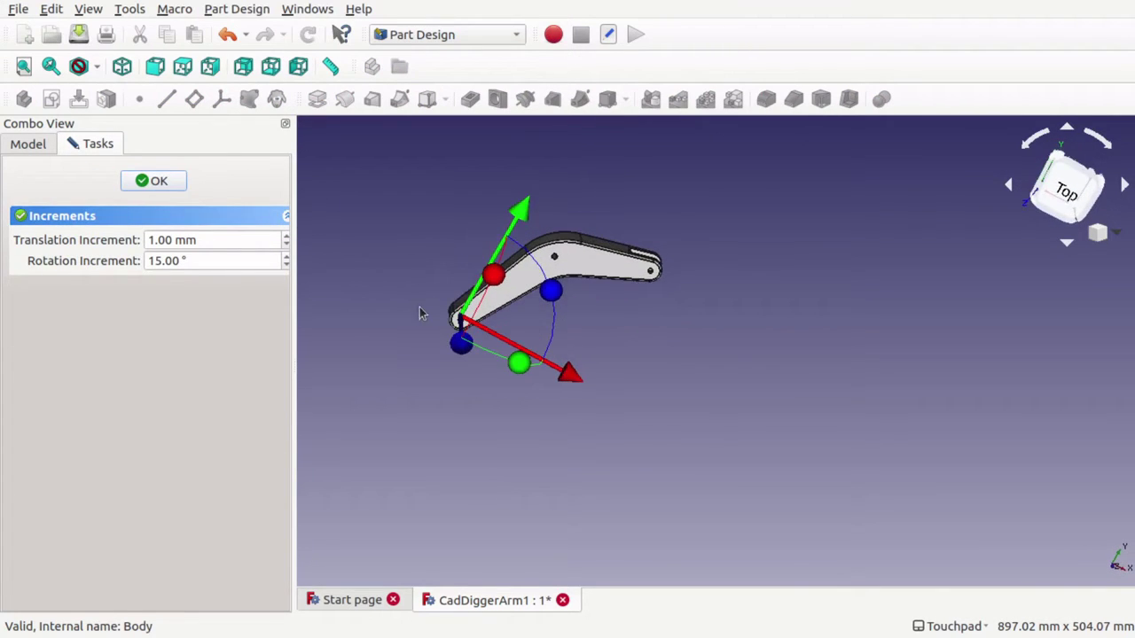
{"action": "scroll", "coordinate": [421, 313], "scroll_direction": "up", "scroll_amount": 5}
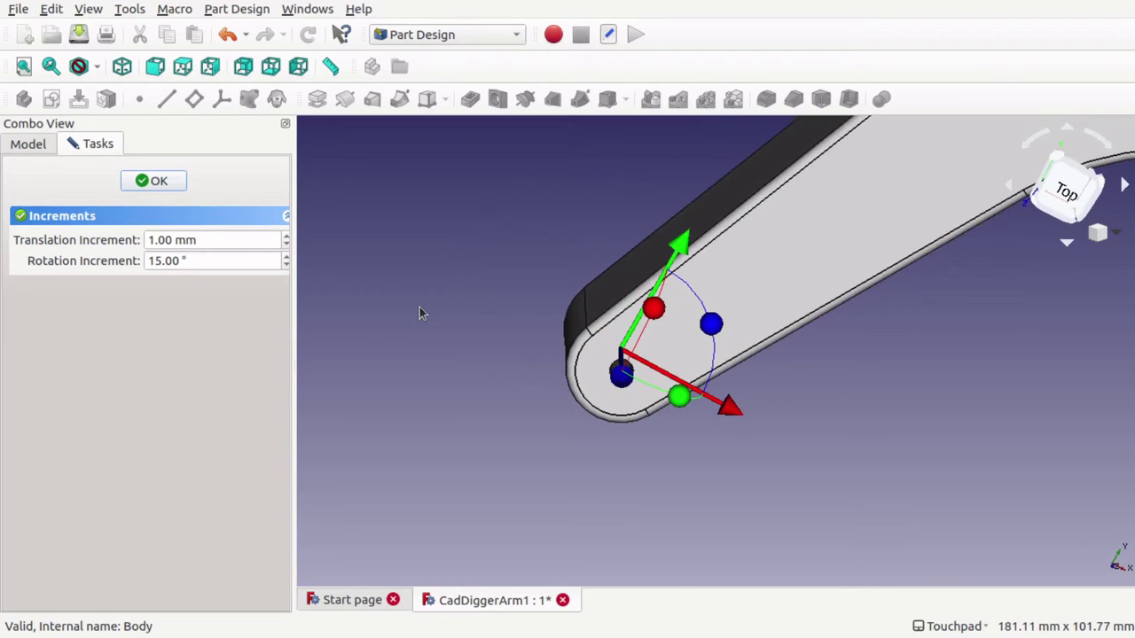
{"action": "left_click_drag", "start_coordinate": [646, 372], "coordinate": [486, 269], "text": "shift"}
{"action": "left_click", "coordinate": [155, 180]}
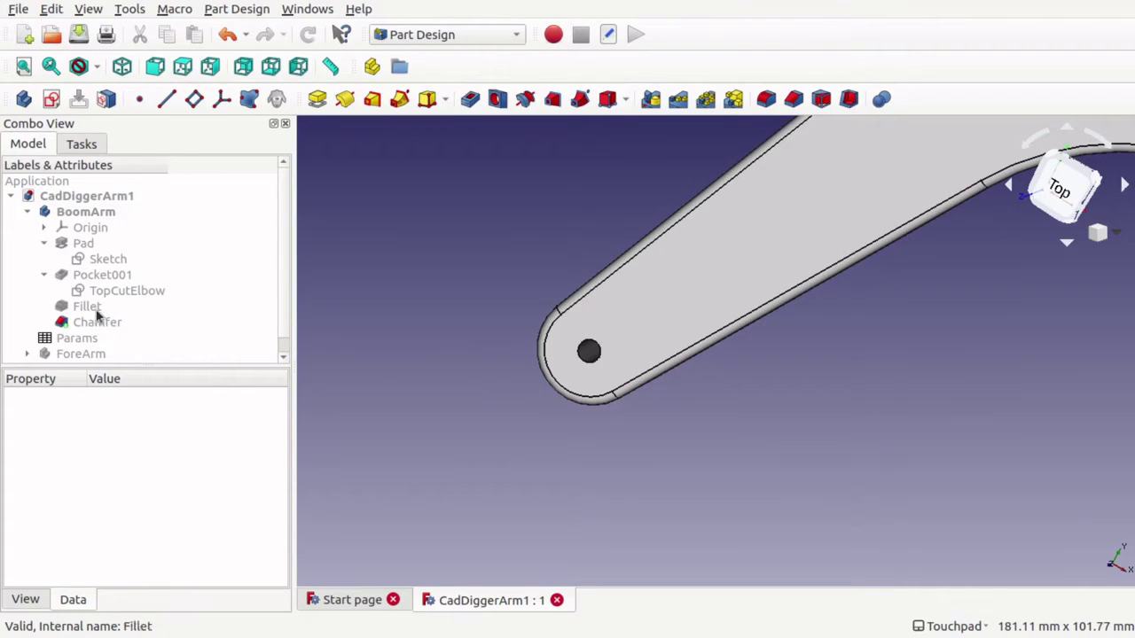
- Hide and collapse the BoomArm body, display the ForeArm body, and select the hole near the ForeArm's outer corner
{"action": "left_click", "coordinate": [106, 215]}
{"action": "key", "text": "space"}
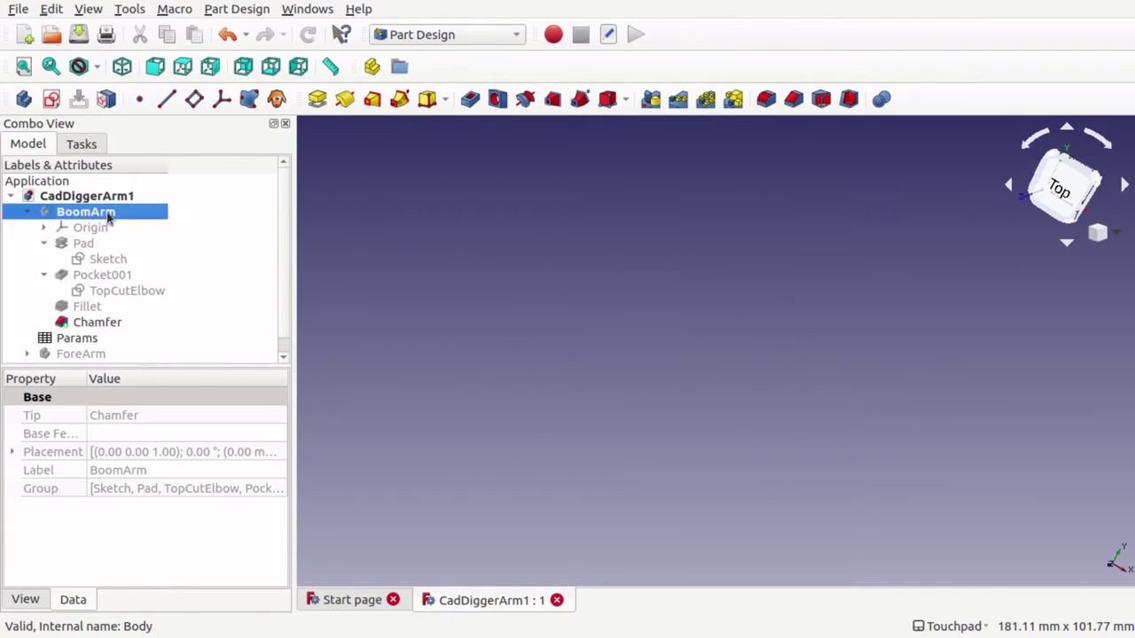
{"action": "left_click", "coordinate": [25, 213]}
{"action": "scroll", "coordinate": [895, 420], "scroll_direction": "down", "scroll_amount": 2}
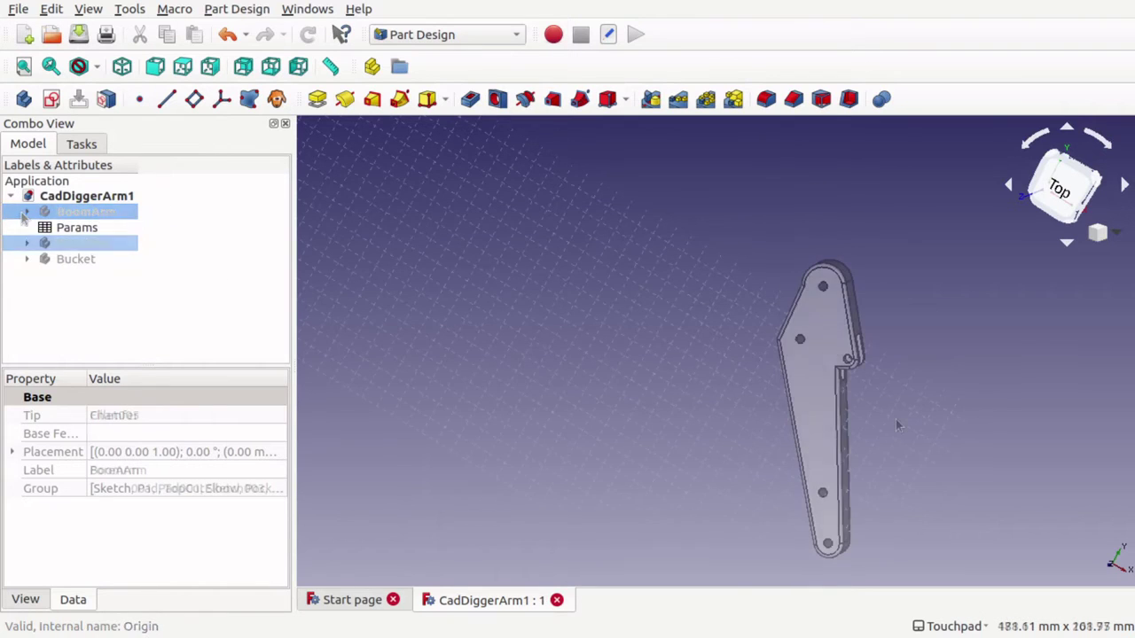
{"action": "left_click", "coordinate": [799, 344]}
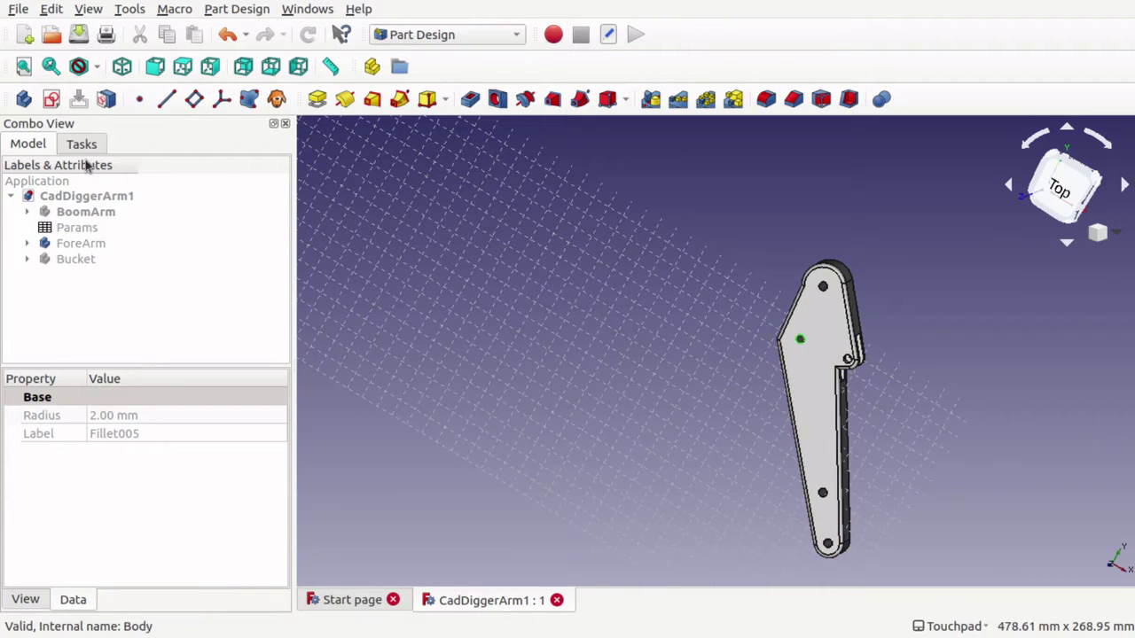
- Examine the distance between the BoomArm body's origin and the ForeArm using Transform, and close it without moving anything
{"action": "left_click", "coordinate": [92, 216]}
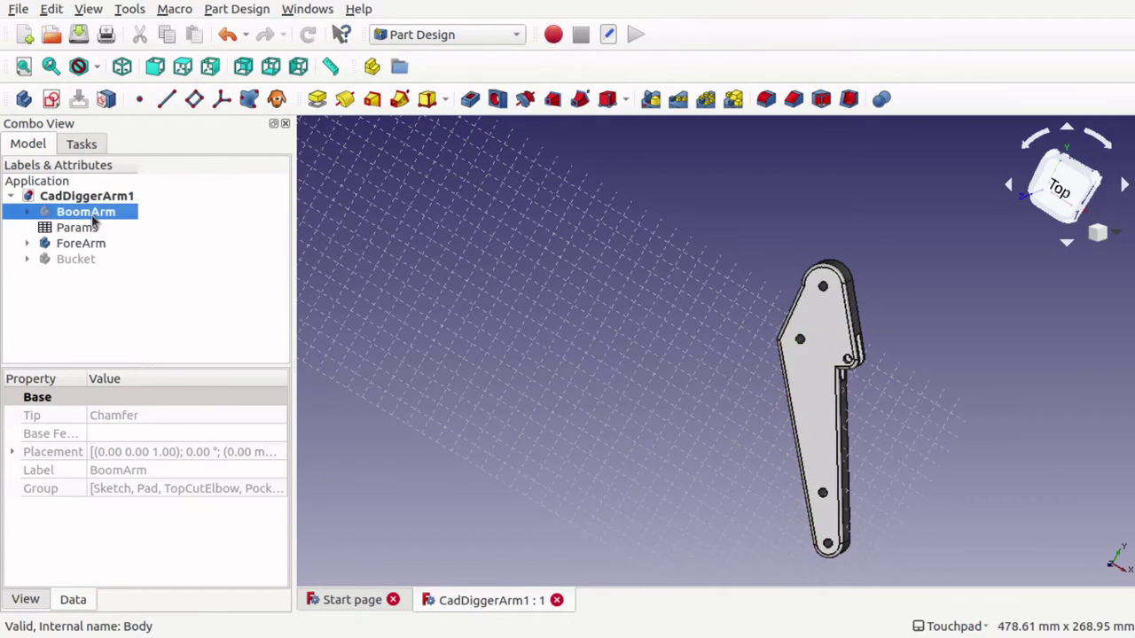
{"action": "right_click", "coordinate": [93, 219]}
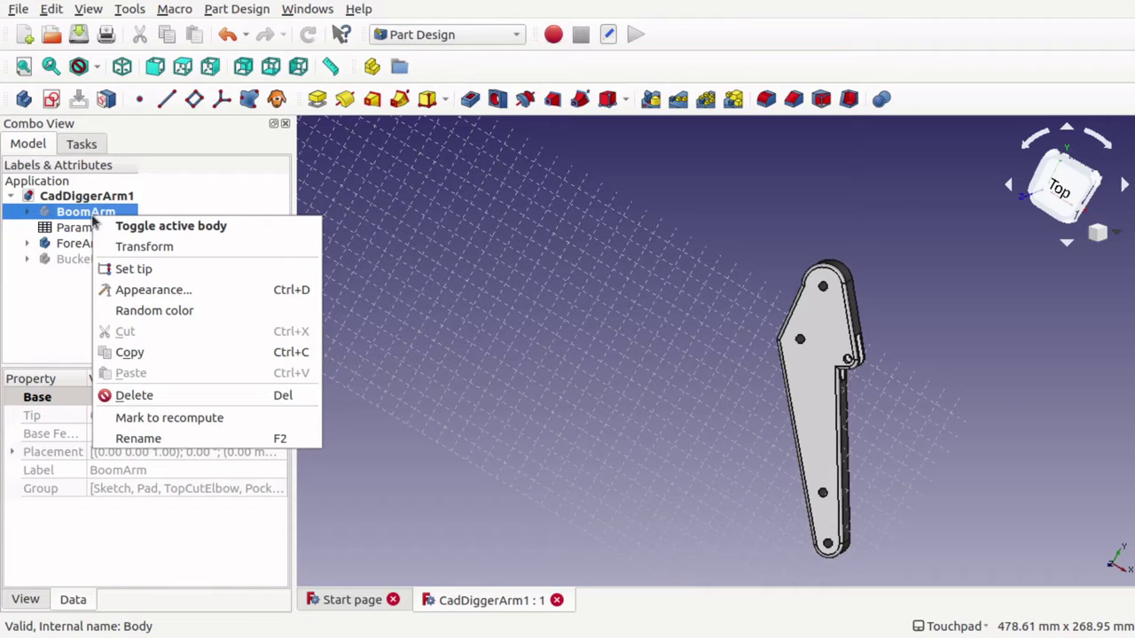
{"action": "left_click", "coordinate": [146, 248]}
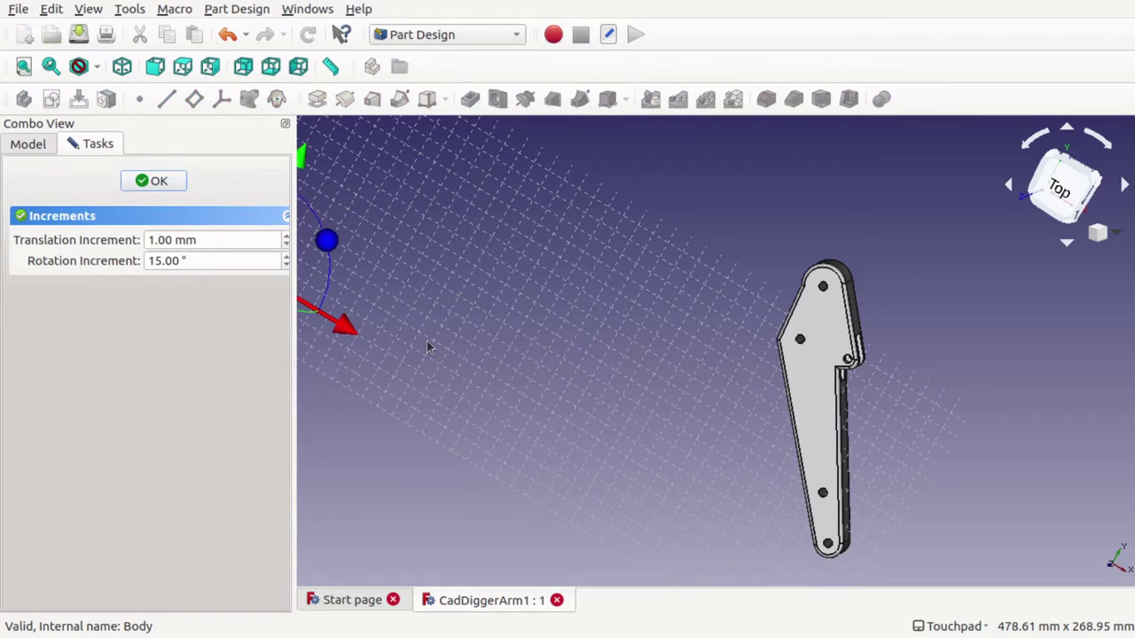
{"action": "key", "text": "Left"}
{"action": "key", "text": "Right"}
{"action": "key", "text": "Right"}
{"action": "key", "text": "Right"}
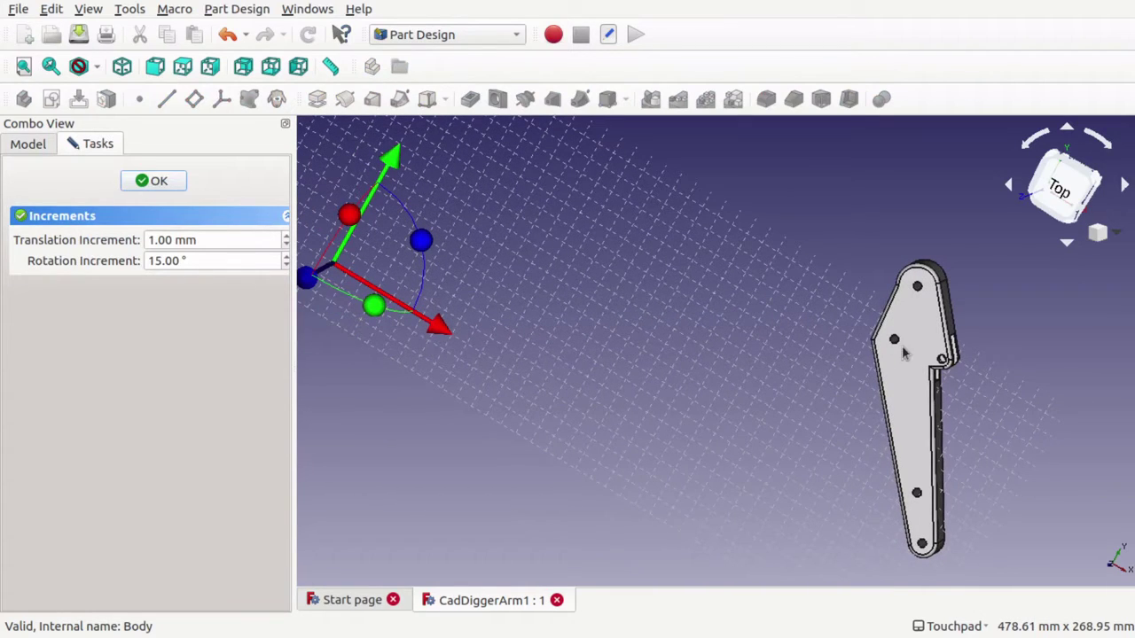
{"action": "left_click", "coordinate": [152, 181]}
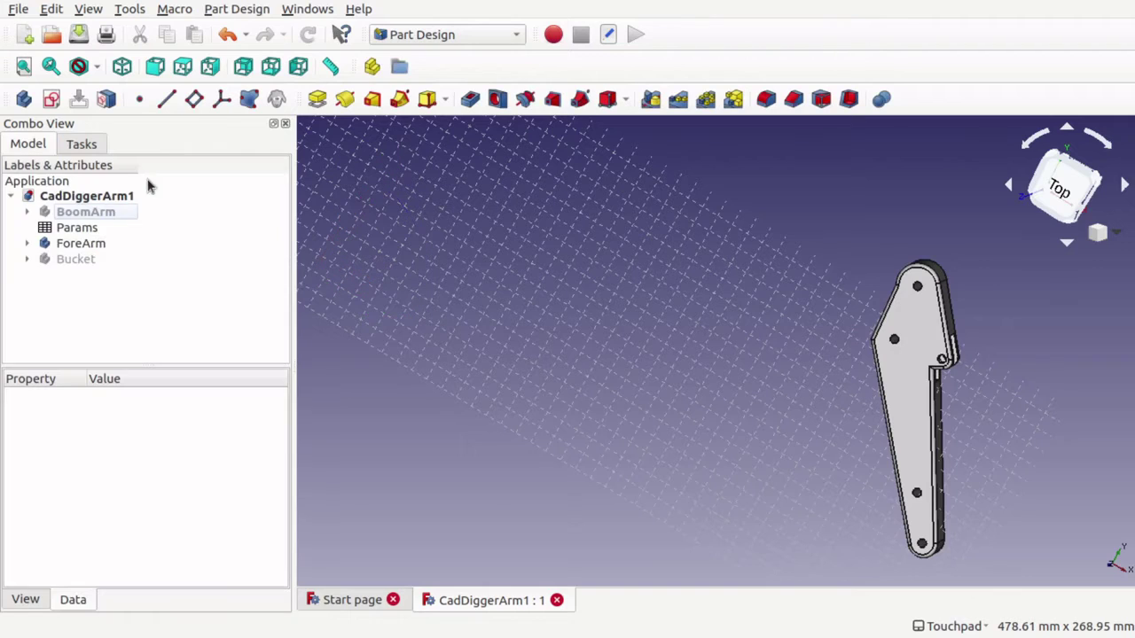
- Expand the ForeArm body and step its display back from Fillet005 through FilletAtJoint to the Pocket feature
{"action": "left_click", "coordinate": [101, 245]}
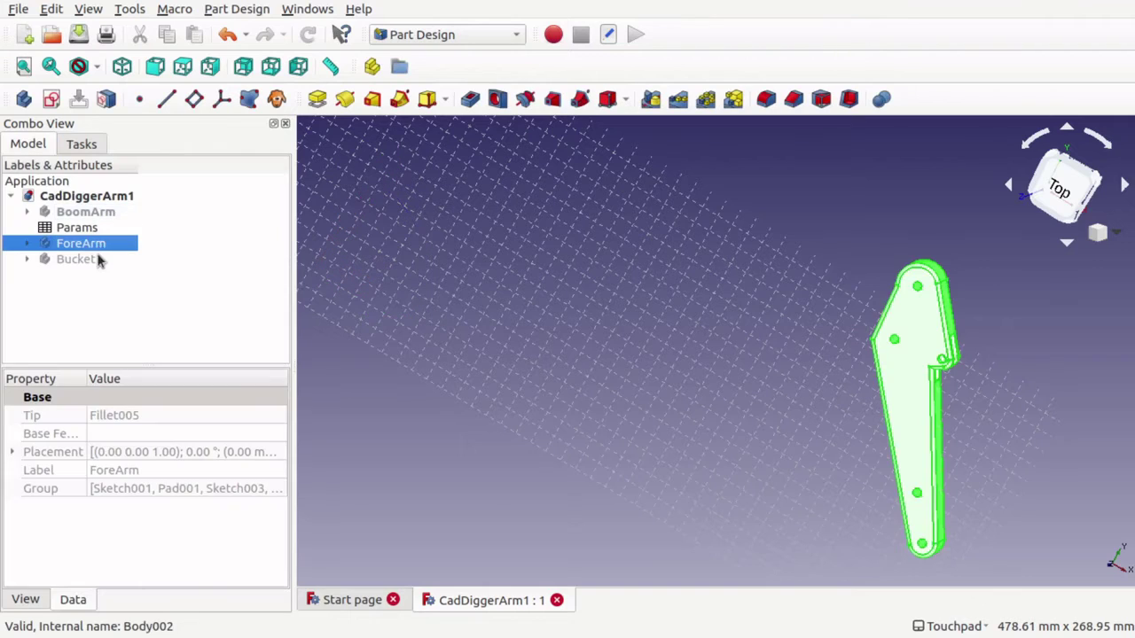
{"action": "left_click", "coordinate": [26, 245]}
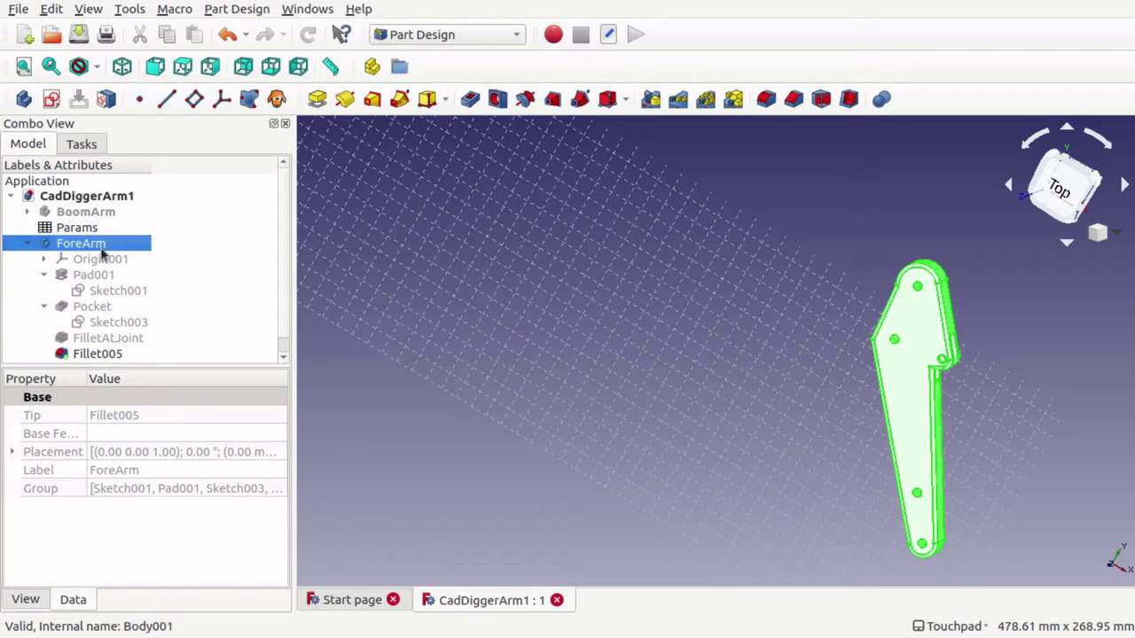
{"action": "left_click", "coordinate": [110, 355]}
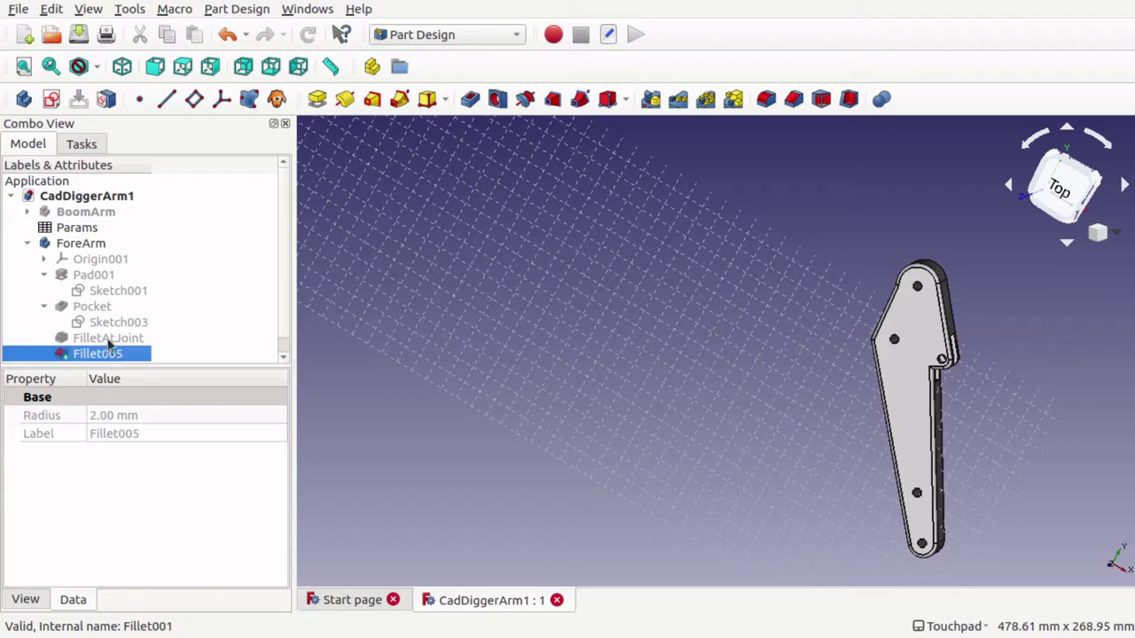
{"action": "left_click", "coordinate": [110, 341]}
{"action": "key", "text": "space"}
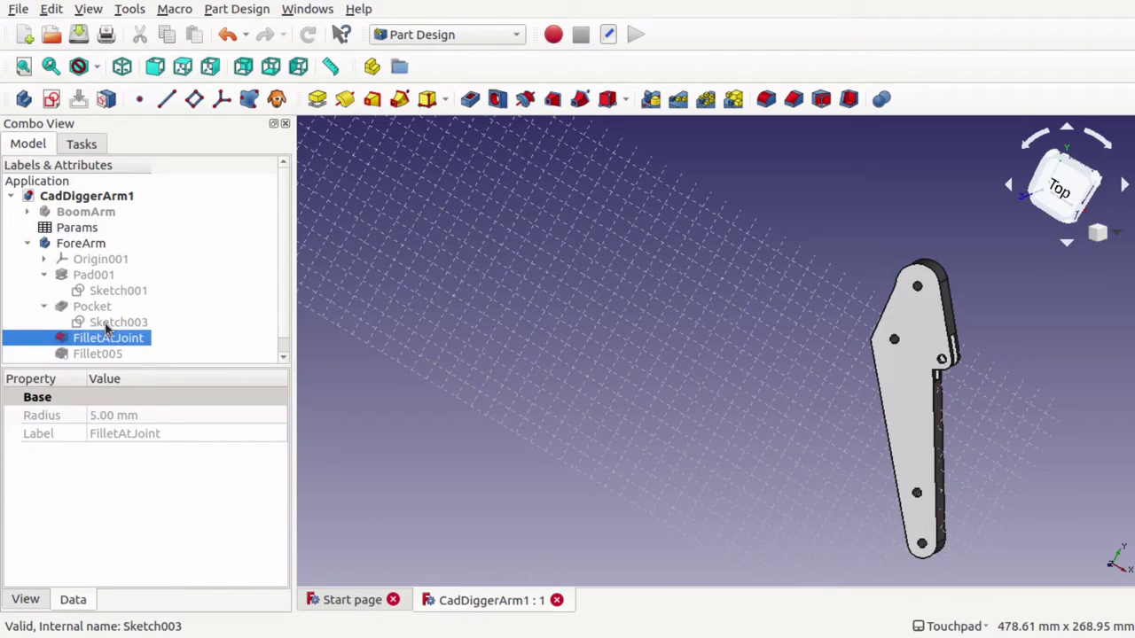
{"action": "left_click", "coordinate": [46, 307]}
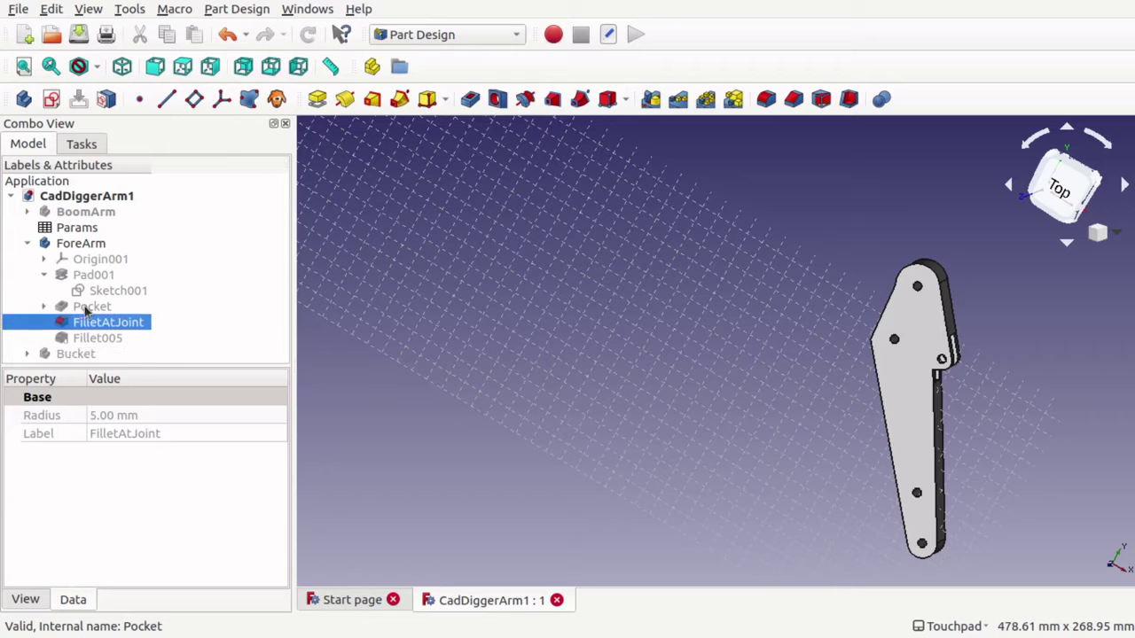
{"action": "left_click", "coordinate": [86, 309]}
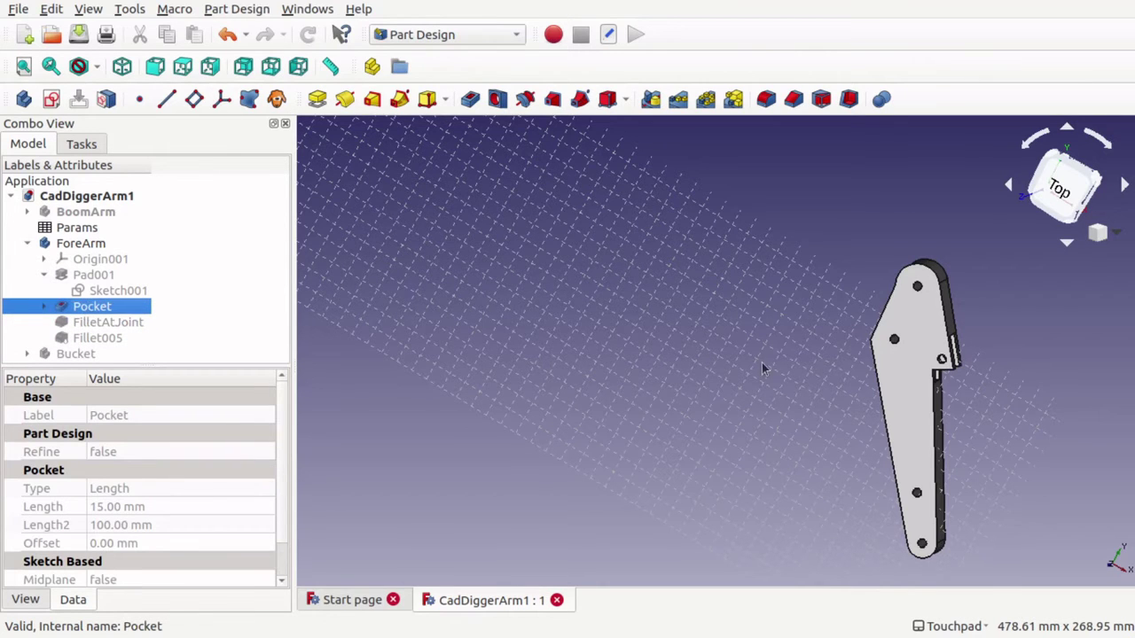
{"action": "left_click_drag", "start_coordinate": [770, 330], "coordinate": [411, 363], "text": "alt"}
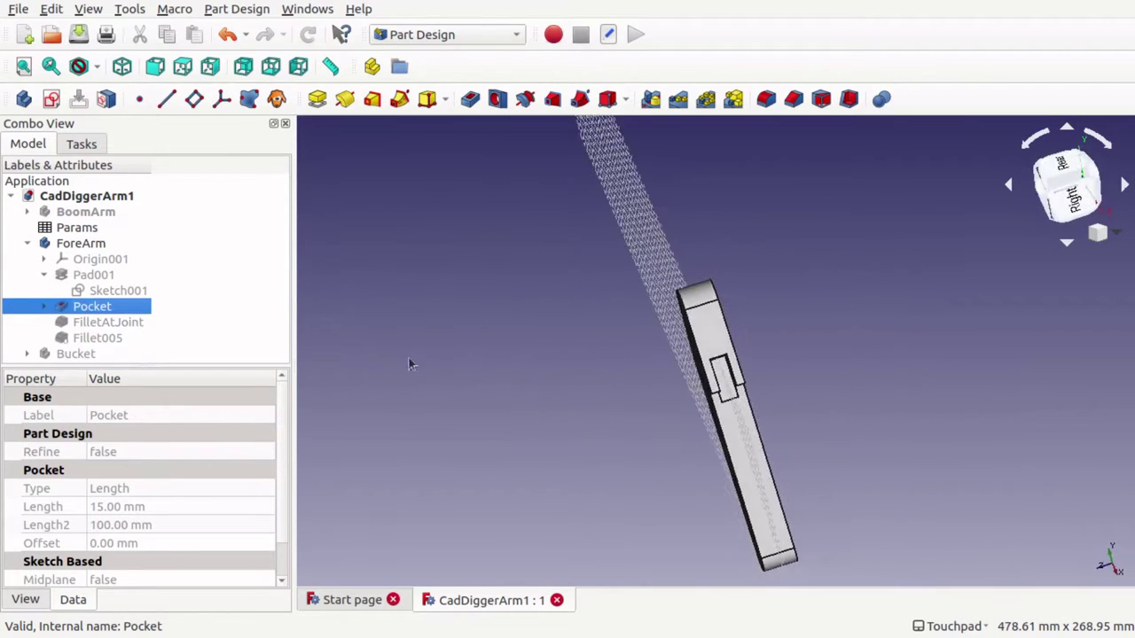
- Compare the ForeArm's FilletAtJoint, Pocket and Pad001 stages by displaying each one, ending on the Pocket
{"action": "left_click", "coordinate": [89, 323]}
{"action": "key", "text": "space"}
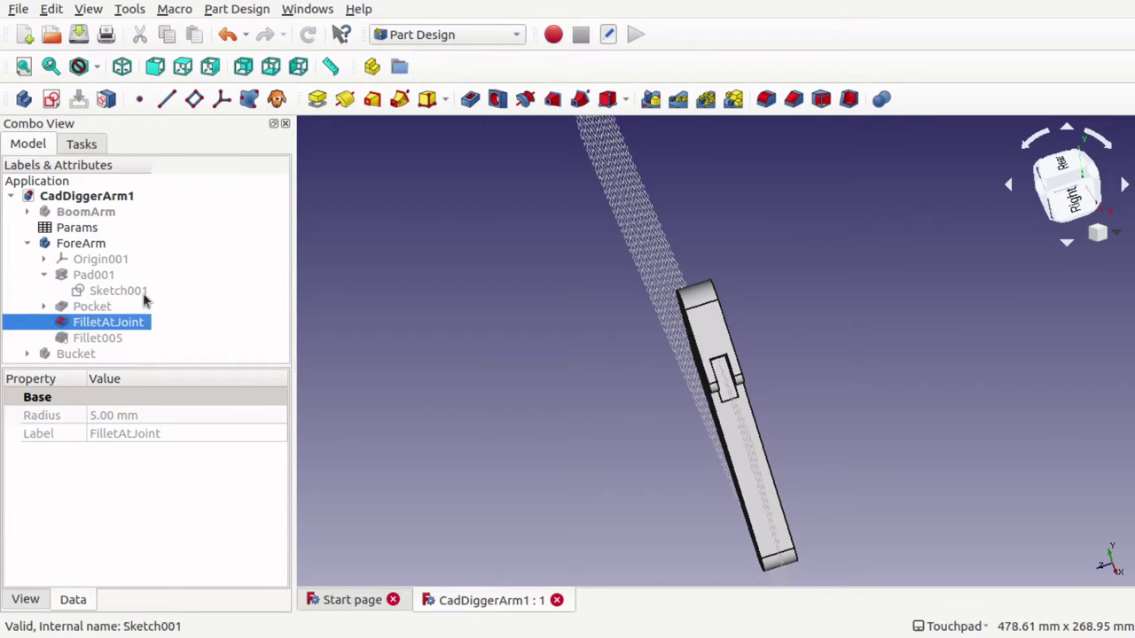
{"action": "left_click", "coordinate": [104, 307]}
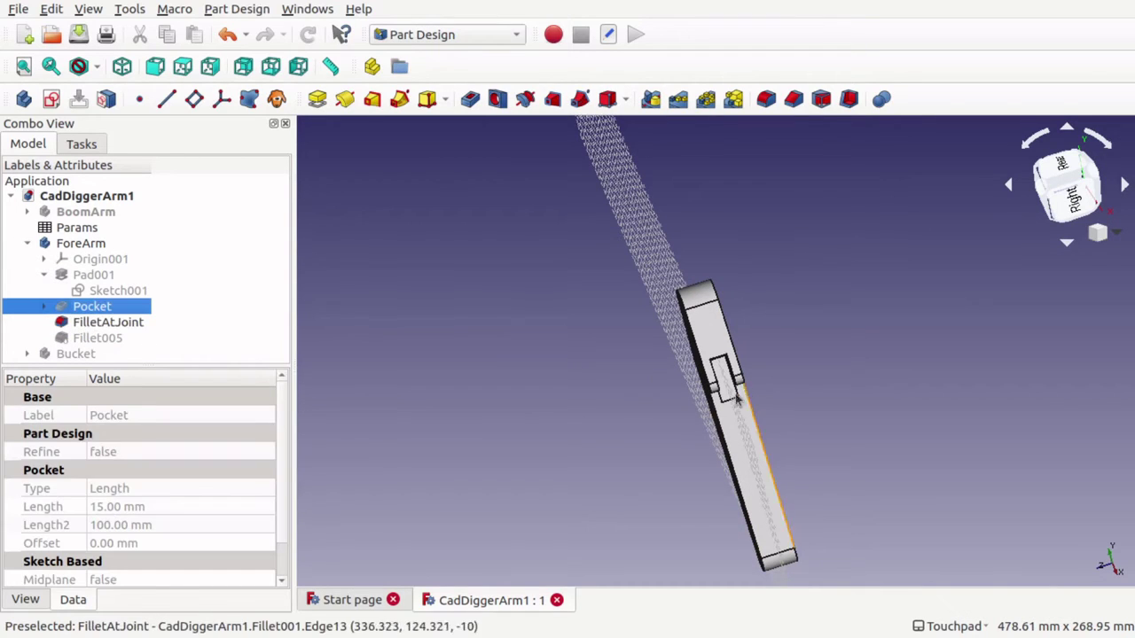
{"action": "key", "text": "space"}
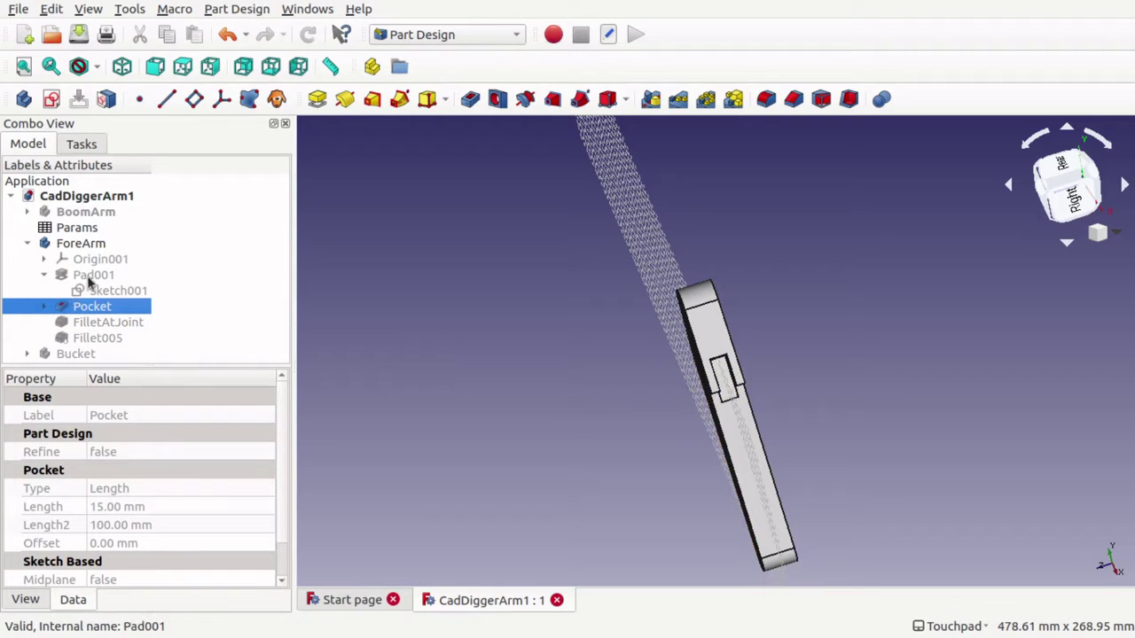
{"action": "left_click", "coordinate": [89, 280]}
{"action": "key", "text": "space"}
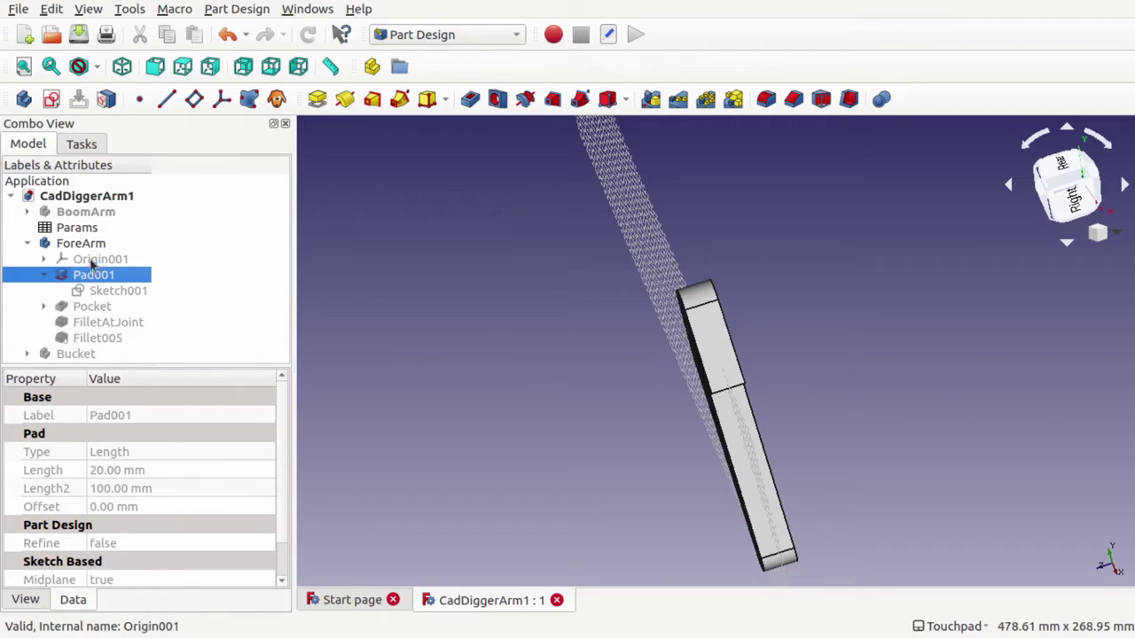
{"action": "left_click", "coordinate": [113, 291]}
{"action": "left_click", "coordinate": [105, 305]}
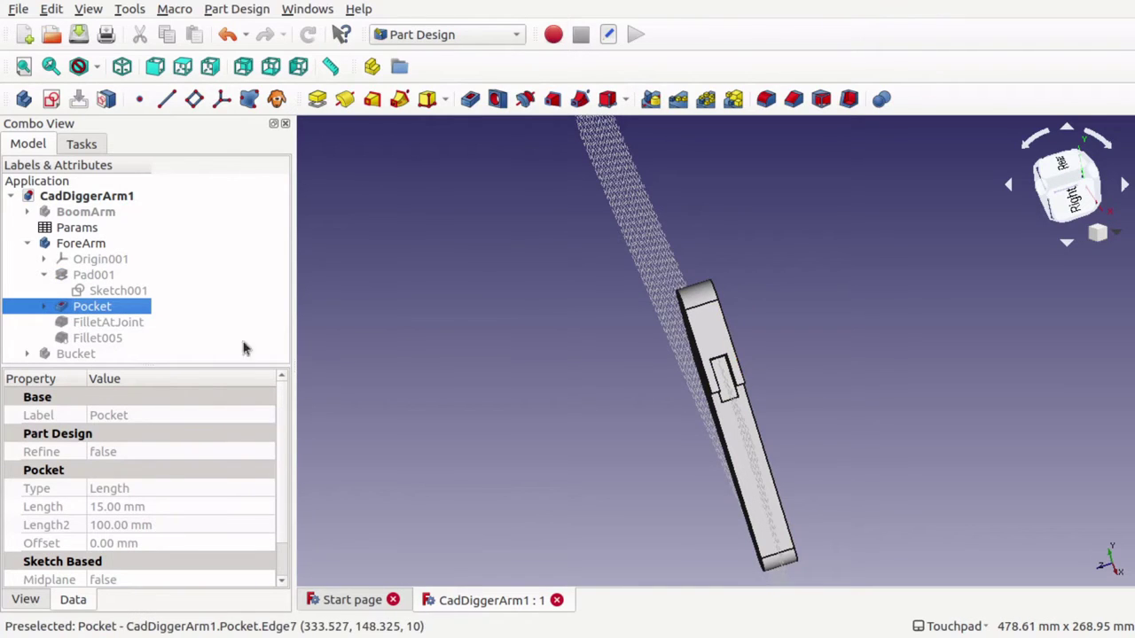
- Examine which face the Pocket's Sketch003 is attached to, and close the attachment settings without changing them
{"action": "left_click", "coordinate": [47, 306]}
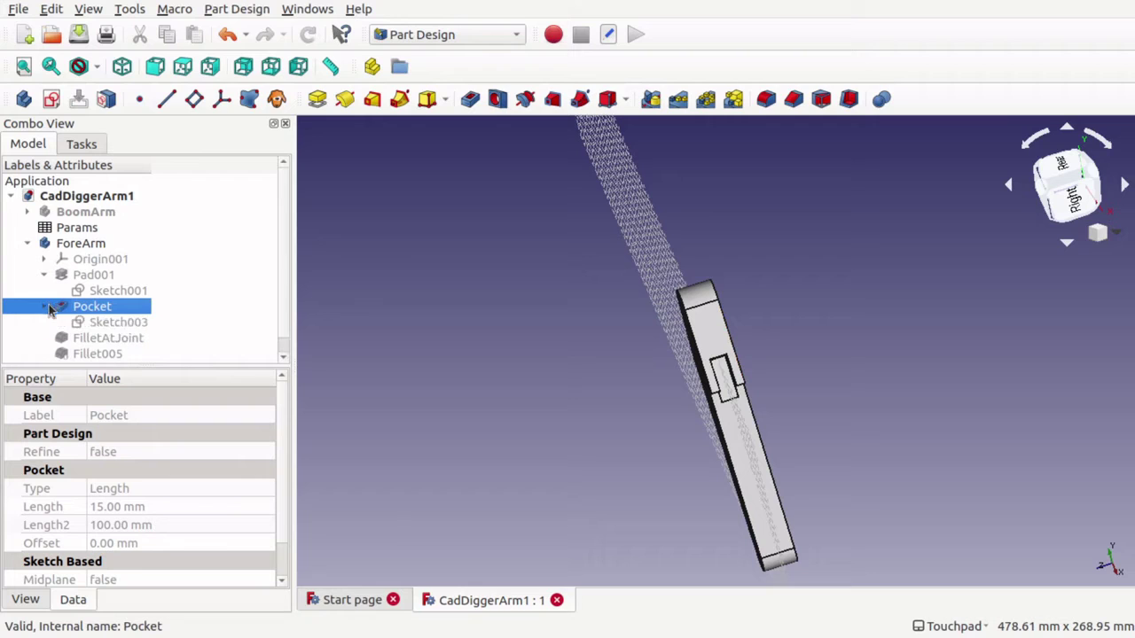
{"action": "left_click", "coordinate": [112, 321]}
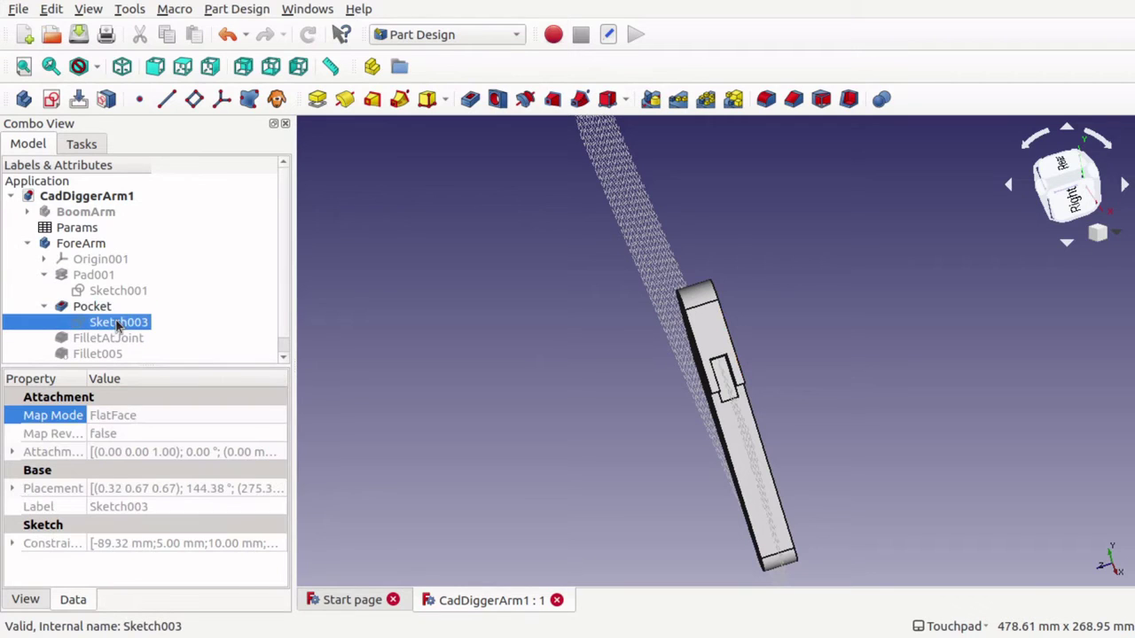
{"action": "left_click", "coordinate": [275, 420]}
{"action": "left_click", "coordinate": [278, 417]}
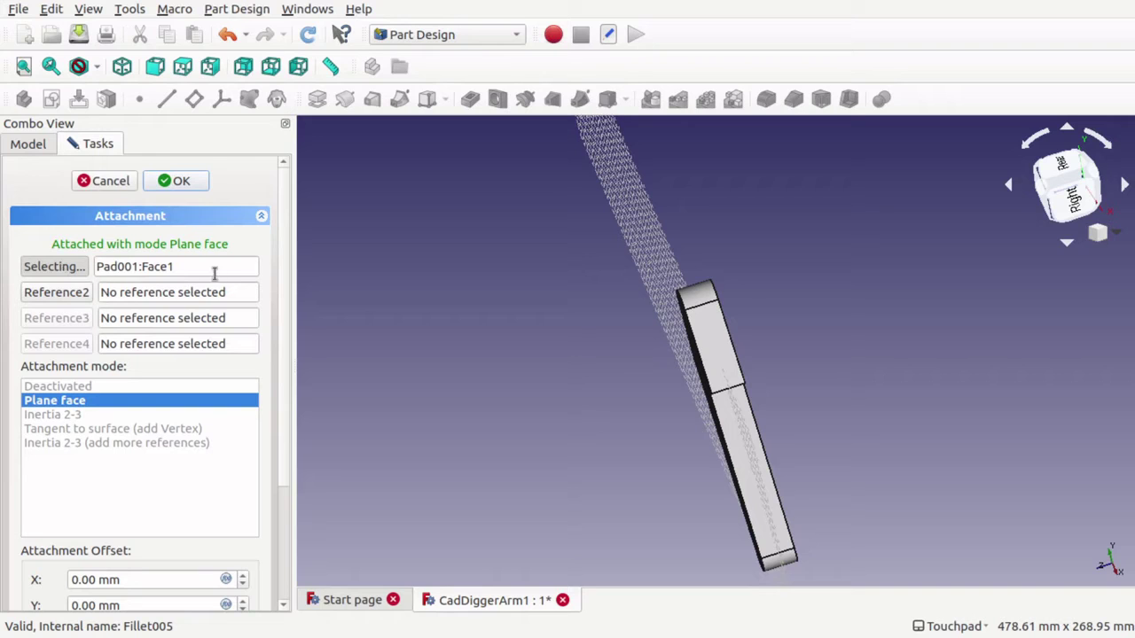
{"action": "left_click", "coordinate": [108, 180]}
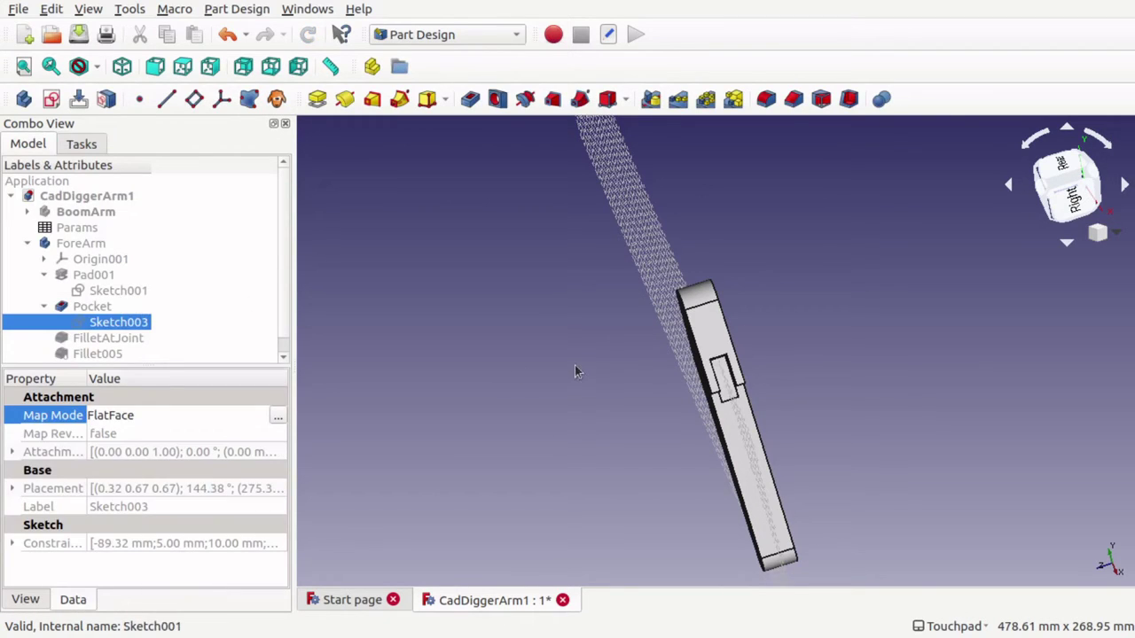
- Display Sketch001, the base sketch of the ForeArm's Pad001, and open it for editing
{"action": "left_click", "coordinate": [116, 291]}
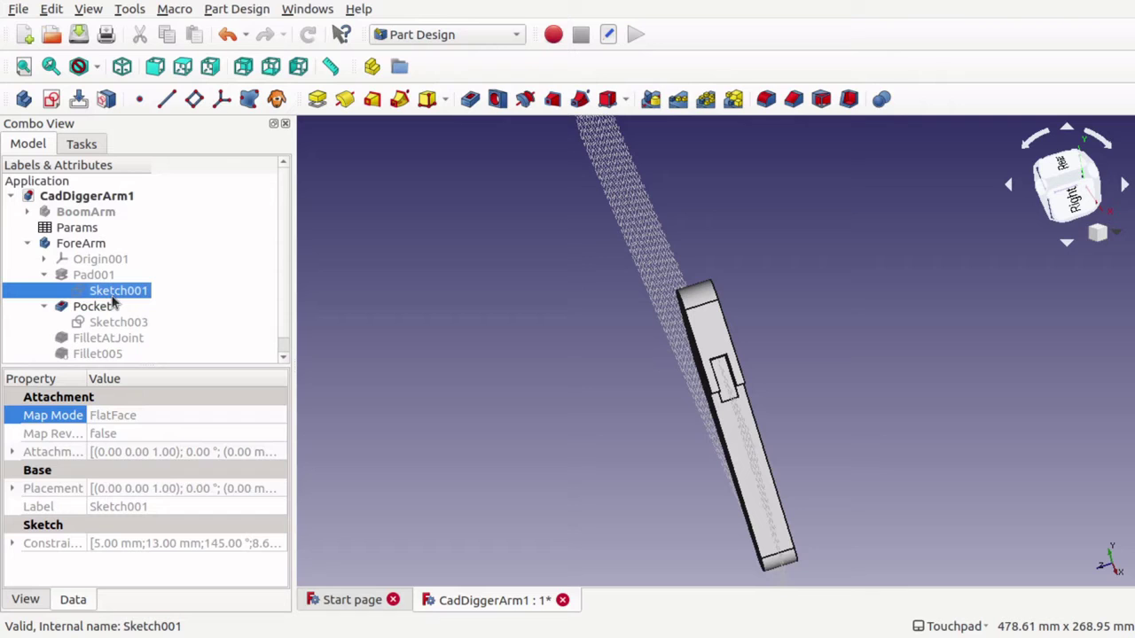
{"action": "key", "text": "space"}
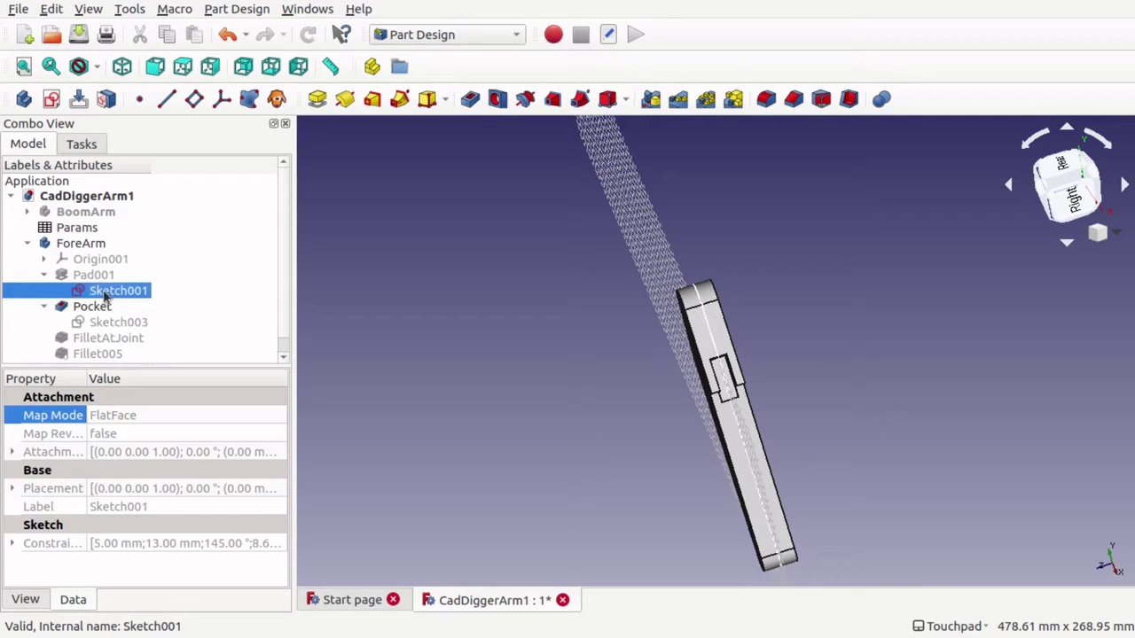
{"action": "double_click", "coordinate": [104, 292]}
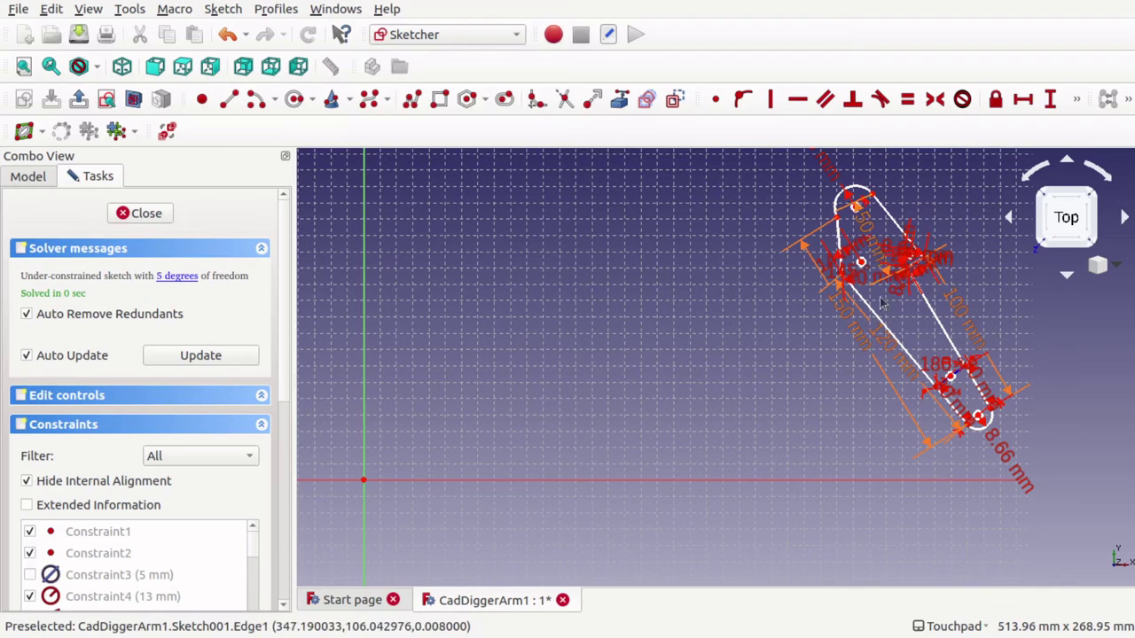
- Try shifting the ForeArm profile by its short outer edge to test its freedom, and undo the move
{"action": "scroll", "coordinate": [871, 304], "scroll_direction": "up", "scroll_amount": 3}
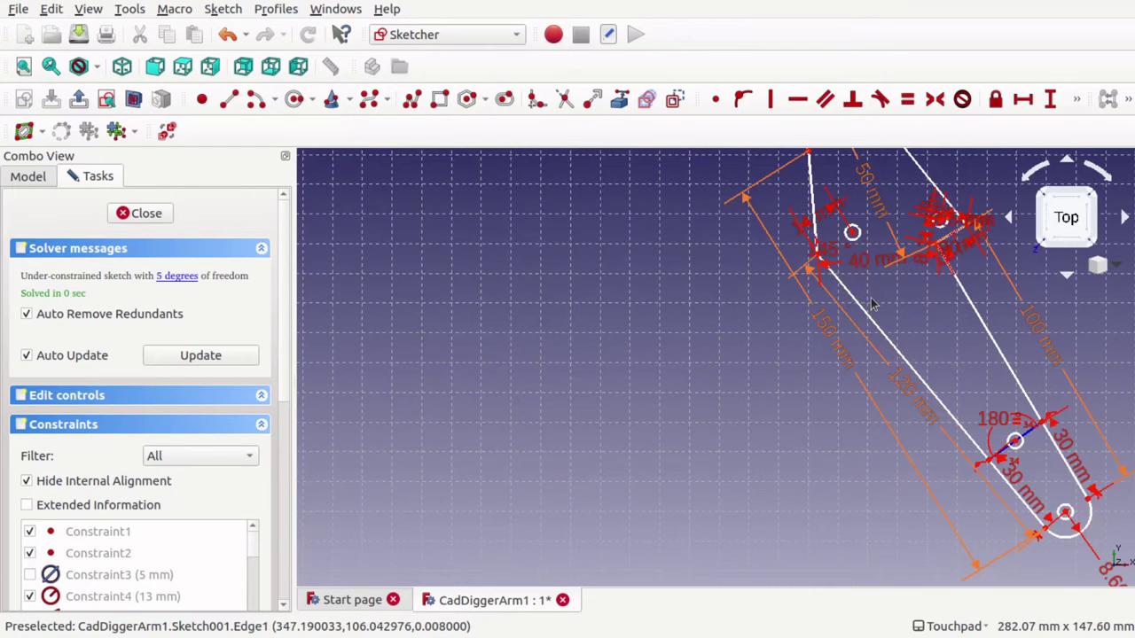
{"action": "scroll", "coordinate": [871, 304], "scroll_direction": "down", "scroll_amount": 2}
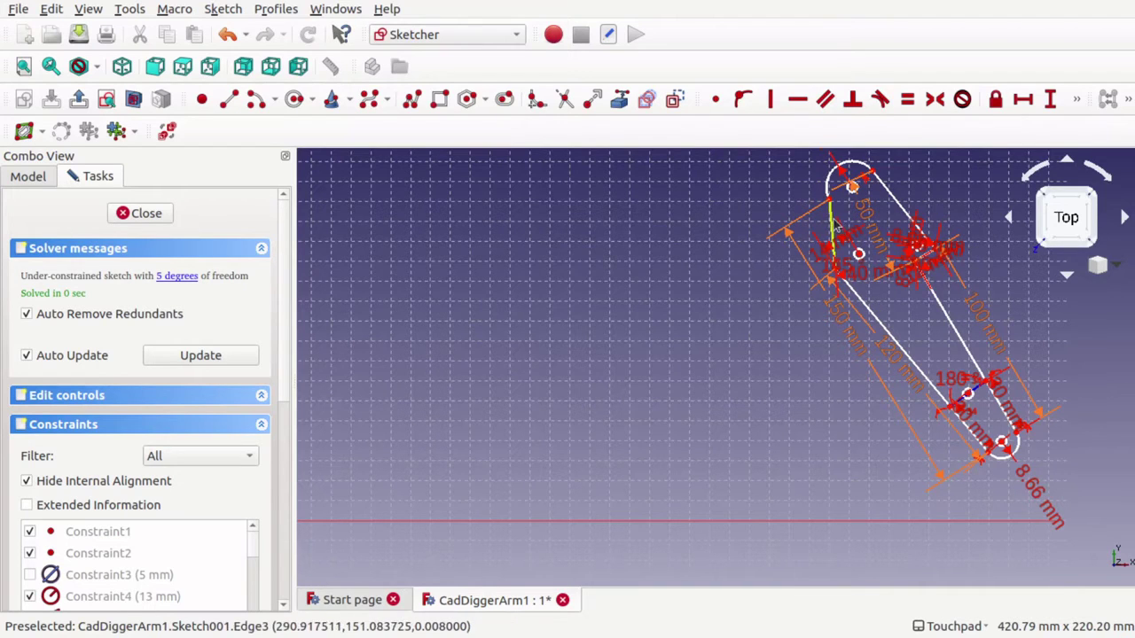
{"action": "left_click_drag", "start_coordinate": [833, 223], "coordinate": [822, 225]}
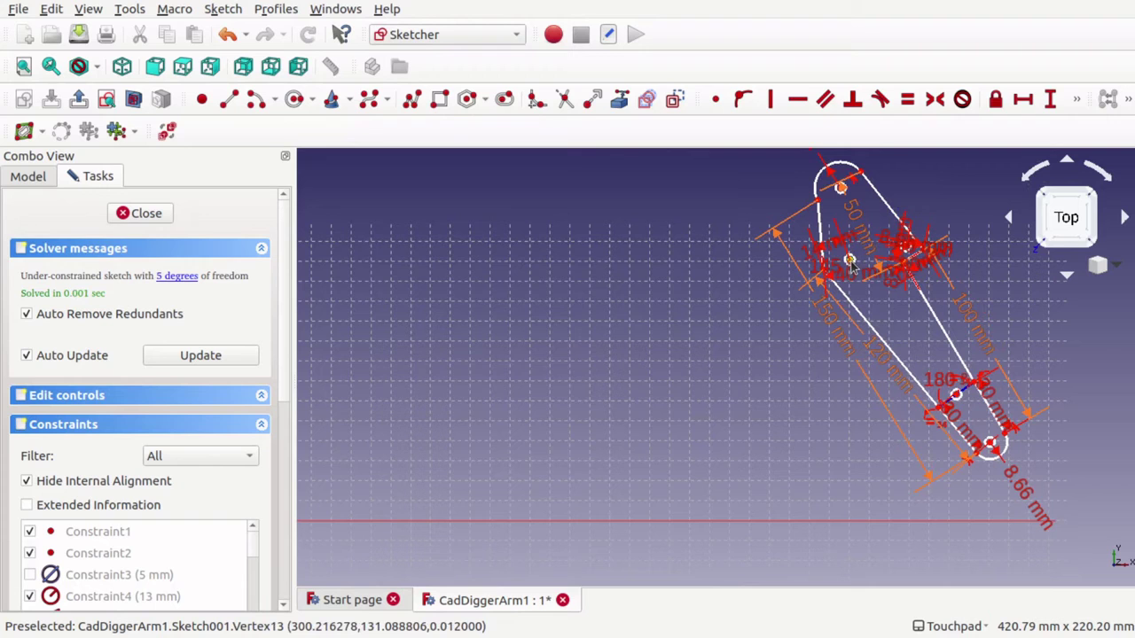
{"action": "key", "text": "ctrl+z"}
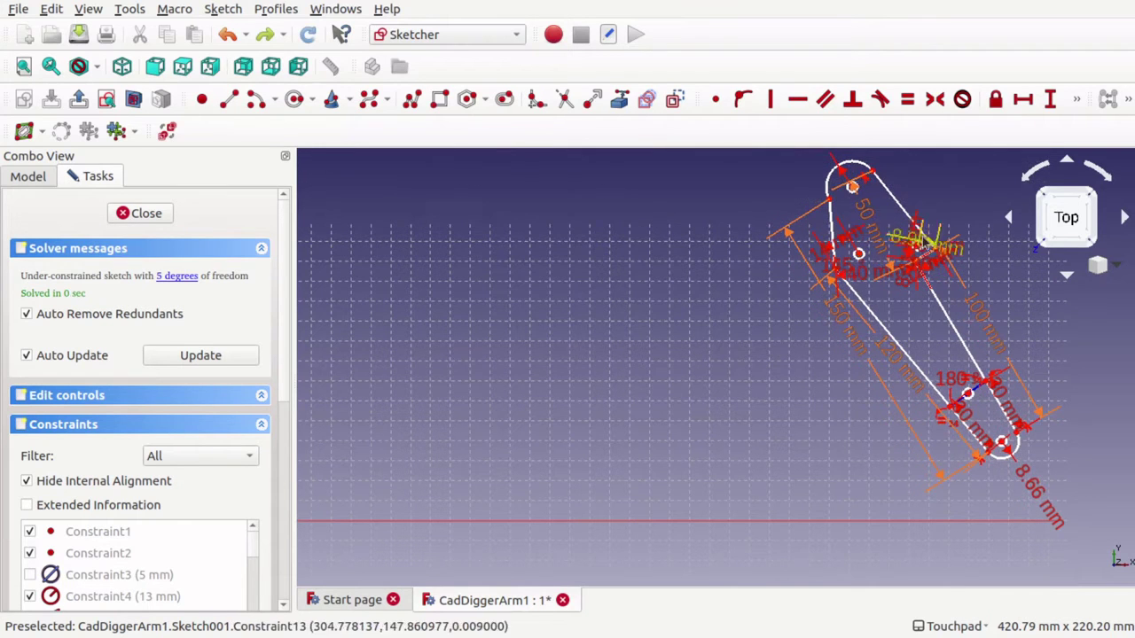
- Try enlarging the hole circle near the profile's 145° corner to test its size constraint, and undo the resize
{"action": "scroll", "coordinate": [884, 266], "scroll_direction": "up", "scroll_amount": 2}
{"action": "scroll", "coordinate": [885, 266], "scroll_direction": "up", "scroll_amount": 3}
{"action": "scroll", "coordinate": [884, 266], "scroll_direction": "down", "scroll_amount": 2}
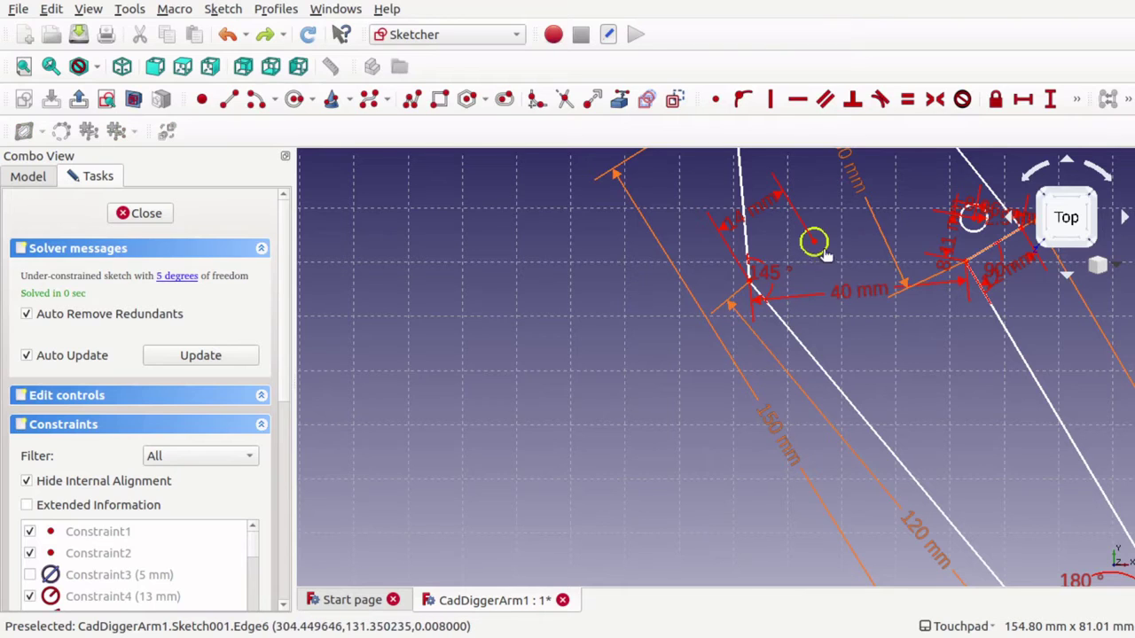
{"action": "mouse_move", "coordinate": [824, 248]}
{"action": "left_mouse_down"}
{"action": "mouse_move", "coordinate": [877, 235]}
{"action": "mouse_move", "coordinate": [859, 234]}
{"action": "left_mouse_up"}
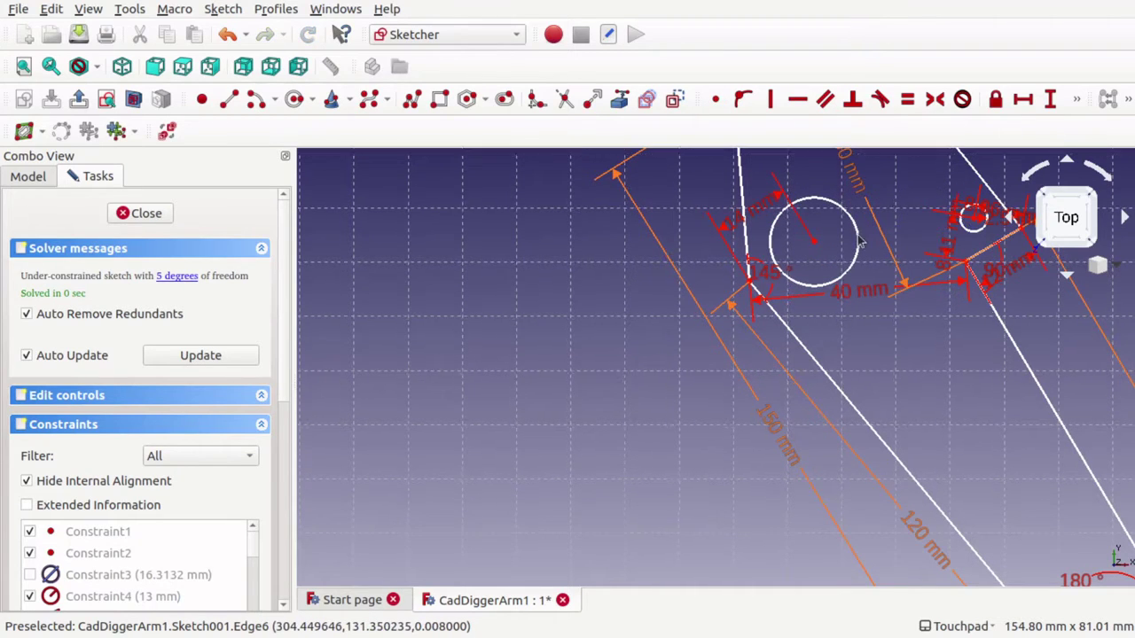
{"action": "key", "text": "ctrl+z"}
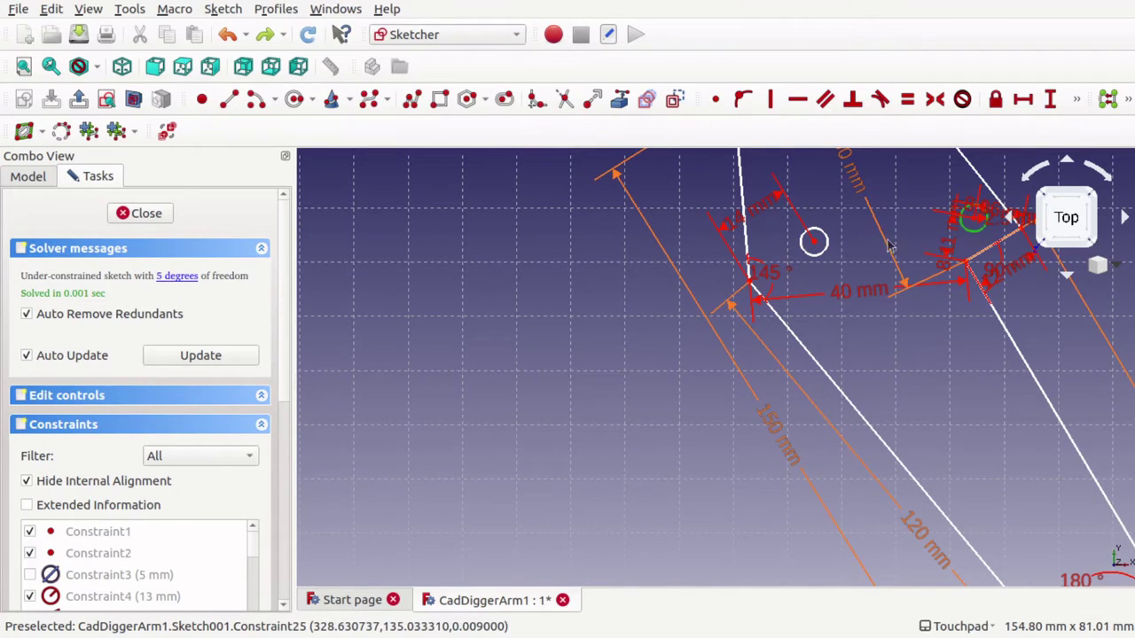
- Apply an equal constraint between the hole circle near the 145° corner and the hole circle on the opposite side
{"action": "middle_click_drag", "start_coordinate": [854, 240], "coordinate": [807, 239], "text": "shift"}
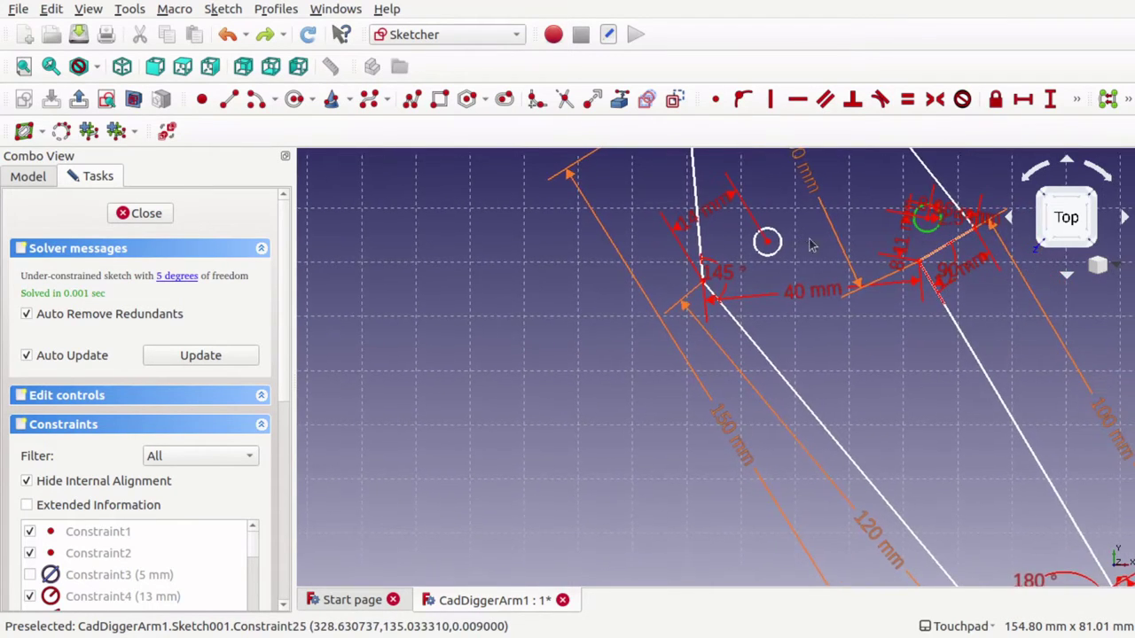
{"action": "left_click", "coordinate": [761, 256]}
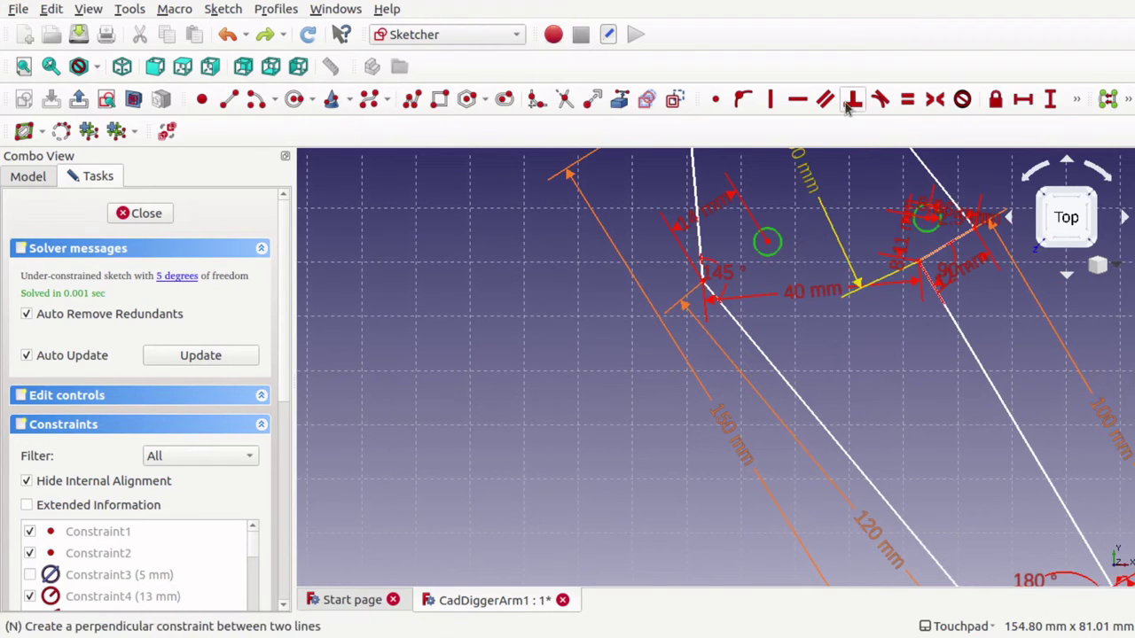
{"action": "left_click", "coordinate": [906, 99]}
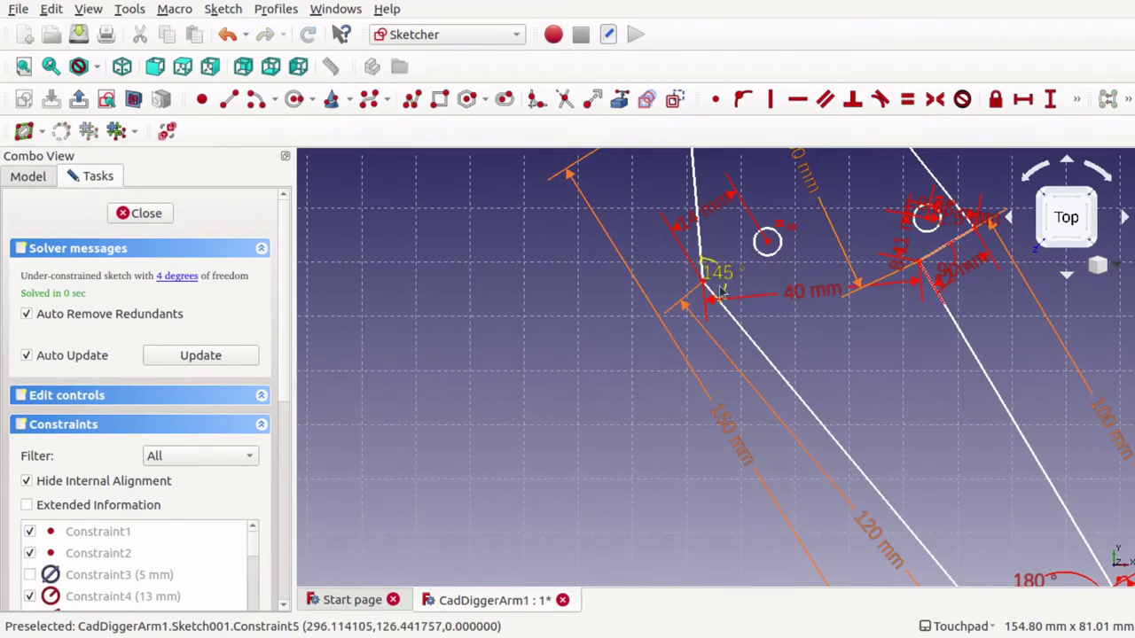
- Constrain the distance between the centres of the corner hole and the opposite hole to 29.76 mm
{"action": "mouse_move", "coordinate": [767, 240]}
{"action": "left_mouse_down"}
{"action": "mouse_move", "coordinate": [780, 266]}
{"action": "mouse_move", "coordinate": [782, 249]}
{"action": "mouse_move", "coordinate": [772, 251]}
{"action": "left_mouse_up"}
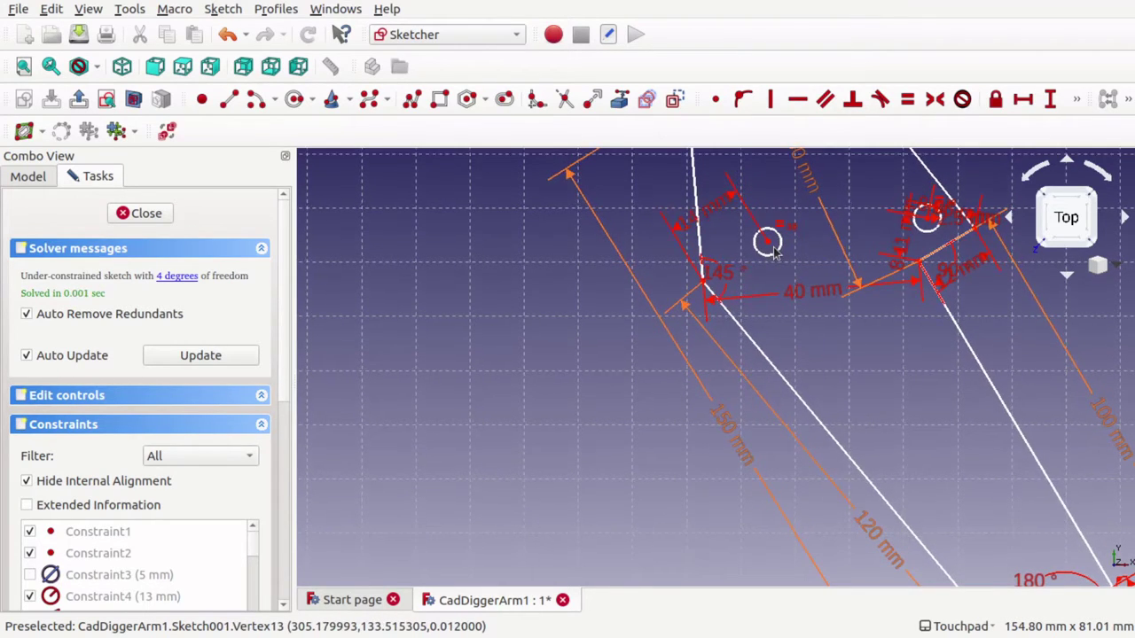
{"action": "key", "text": "ctrl+z"}
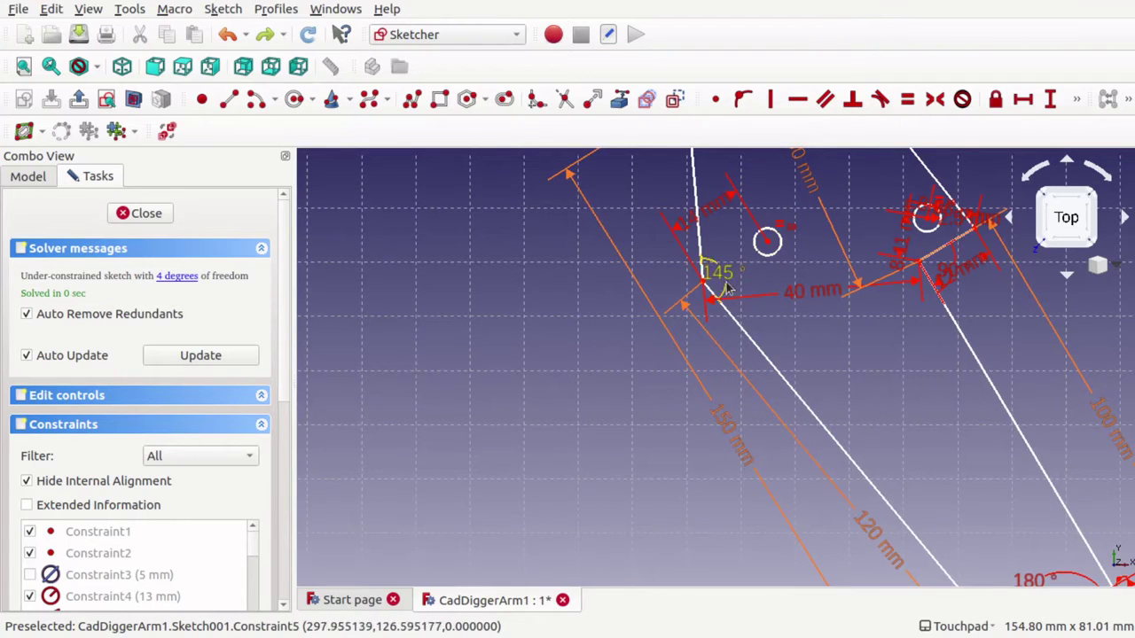
{"action": "left_click", "coordinate": [768, 243]}
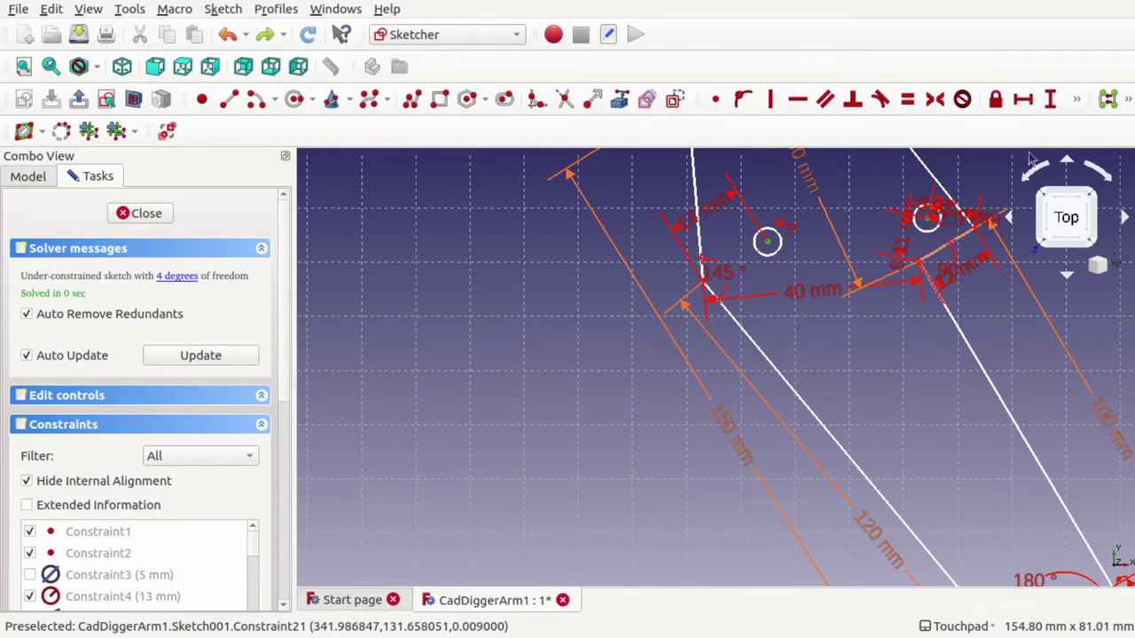
{"action": "left_click", "coordinate": [1077, 100]}
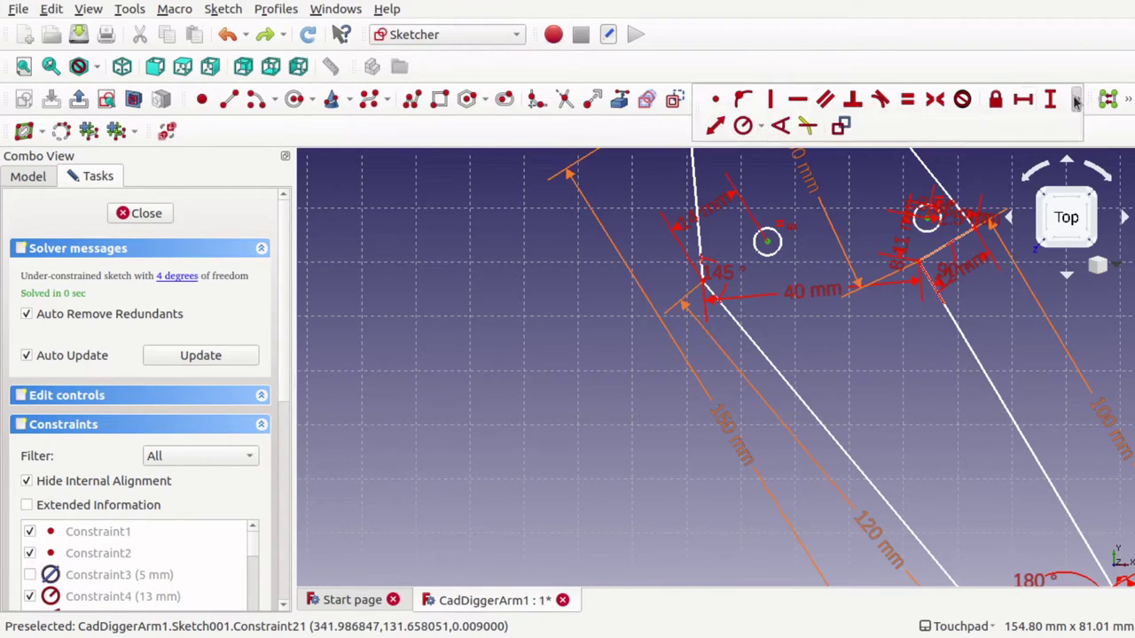
{"action": "left_click", "coordinate": [717, 130]}
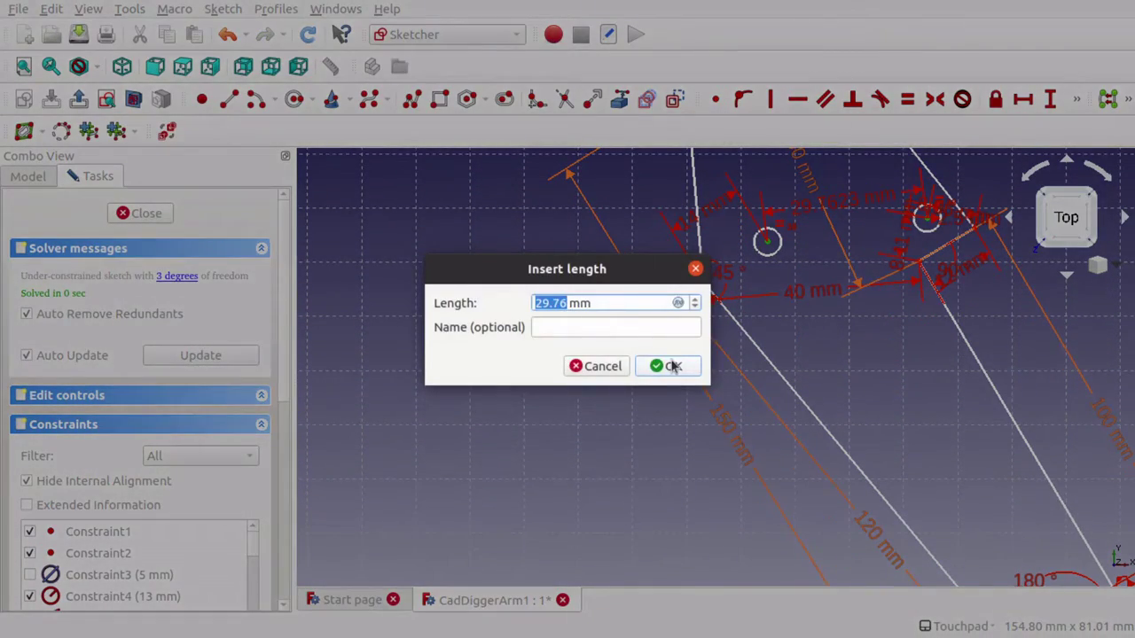
{"action": "left_click", "coordinate": [673, 366]}
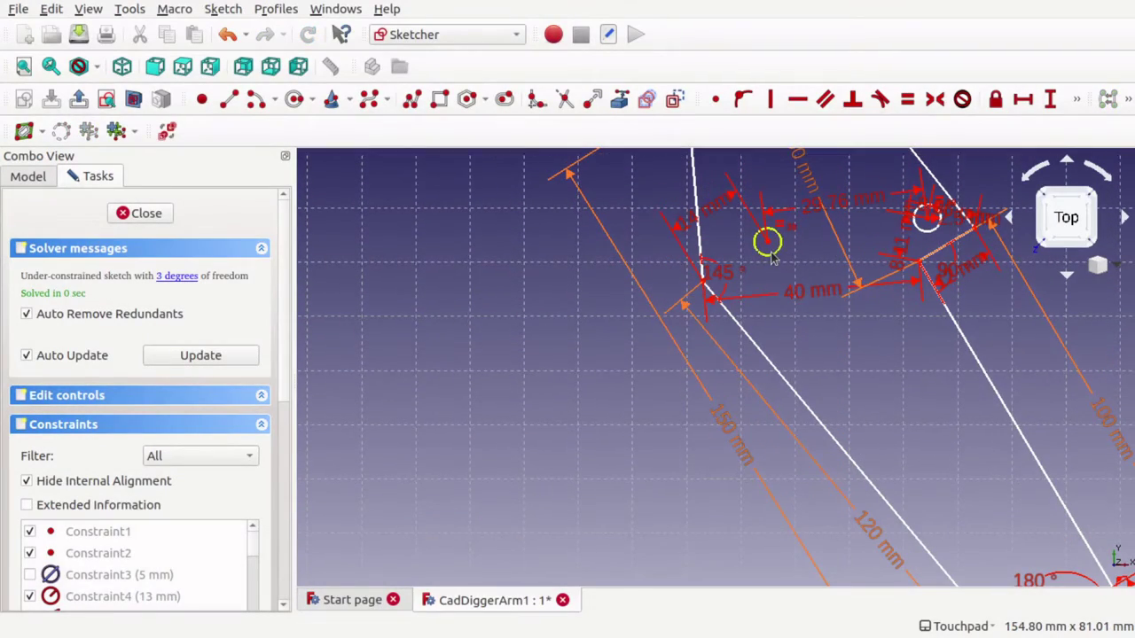
- Try swinging the ForeArm profile by the hole near its 145° corner, and check Pad001 and Fillet005 in the model tree
{"action": "mouse_move", "coordinate": [771, 255]}
{"action": "left_mouse_down"}
{"action": "mouse_move", "coordinate": [768, 240]}
{"action": "mouse_move", "coordinate": [821, 286]}
{"action": "mouse_move", "coordinate": [686, 249]}
{"action": "mouse_move", "coordinate": [806, 306]}
{"action": "mouse_move", "coordinate": [645, 249]}
{"action": "mouse_move", "coordinate": [532, 267]}
{"action": "mouse_move", "coordinate": [767, 280]}
{"action": "mouse_move", "coordinate": [563, 317]}
{"action": "left_mouse_up"}
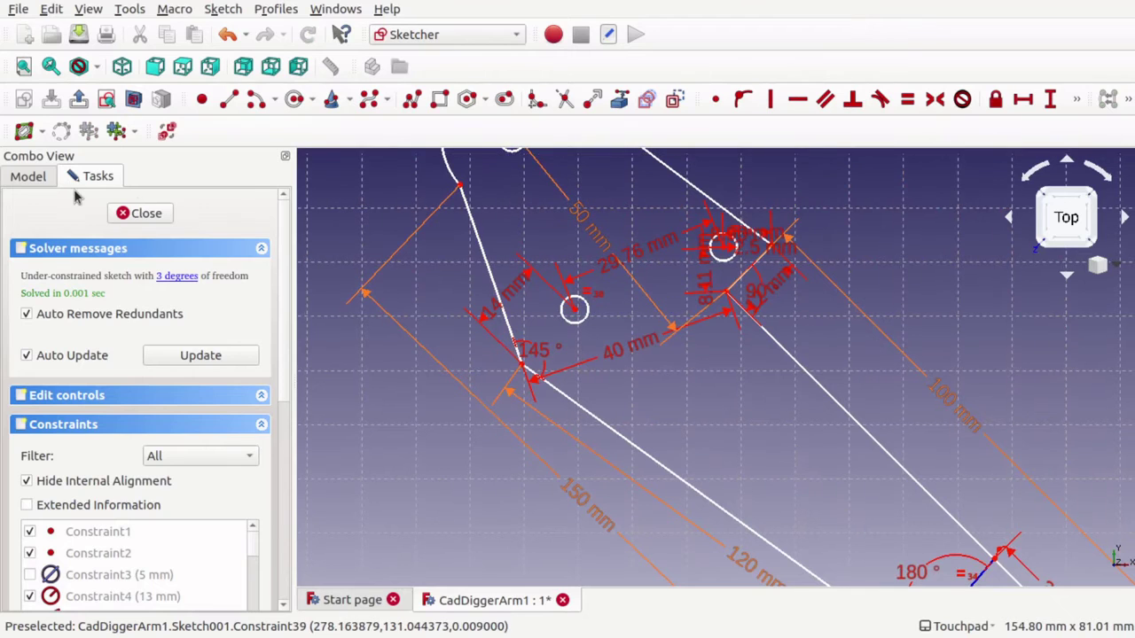
{"action": "left_click", "coordinate": [28, 177]}
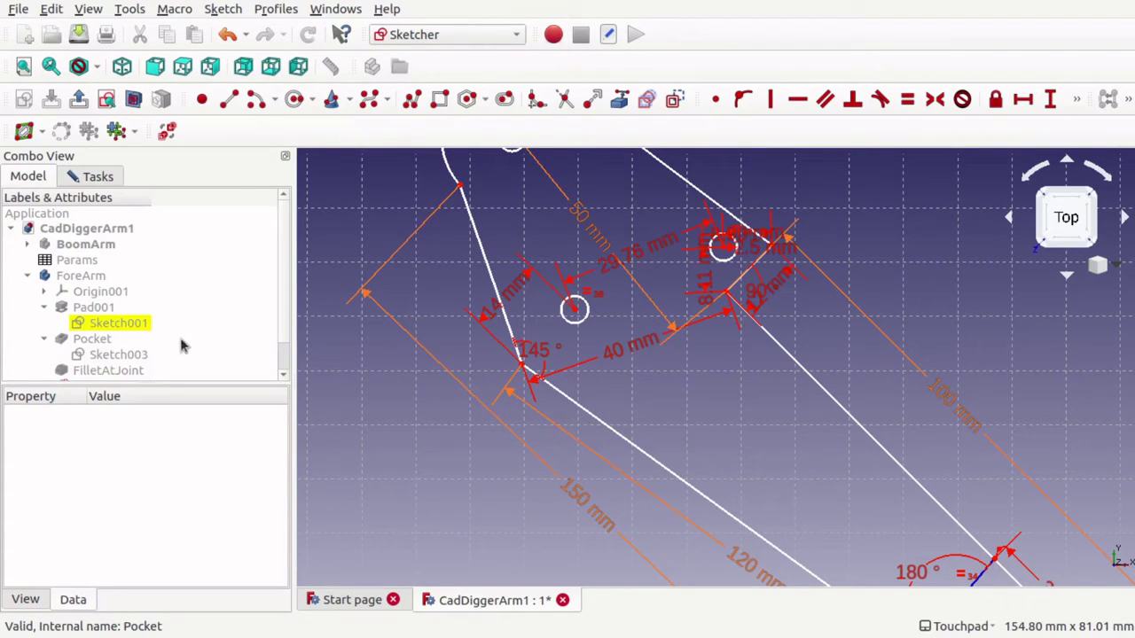
{"action": "scroll", "coordinate": [285, 326], "scroll_direction": "down", "scroll_amount": 1}
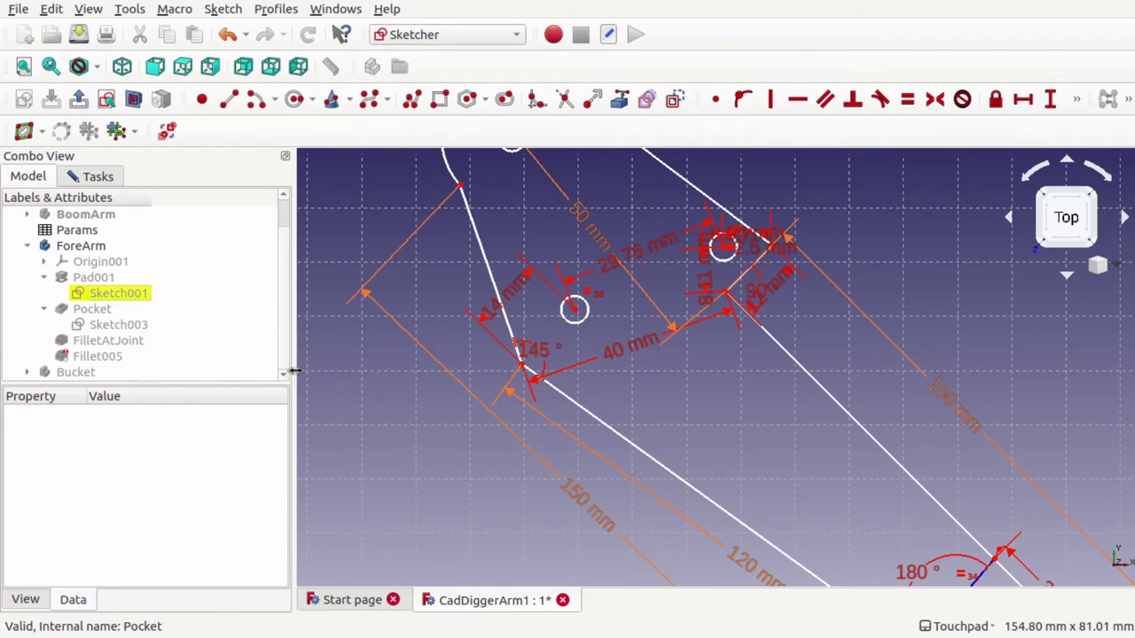
{"action": "mouse_move", "coordinate": [105, 357]}
{"action": "left_click", "coordinate": [96, 279]}
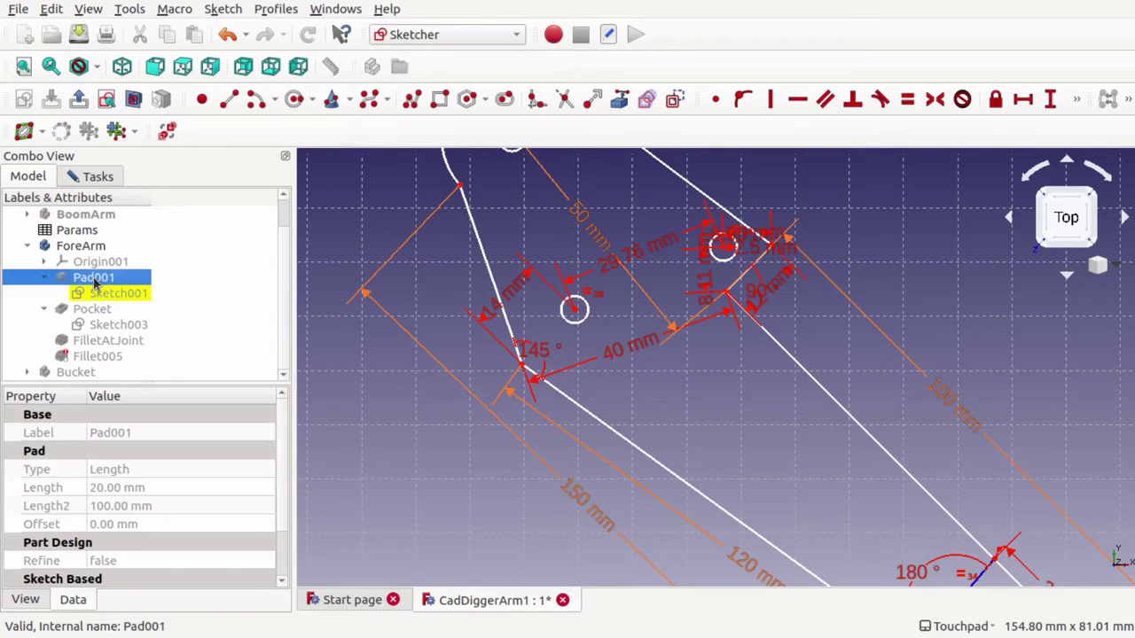
{"action": "left_click", "coordinate": [91, 356]}
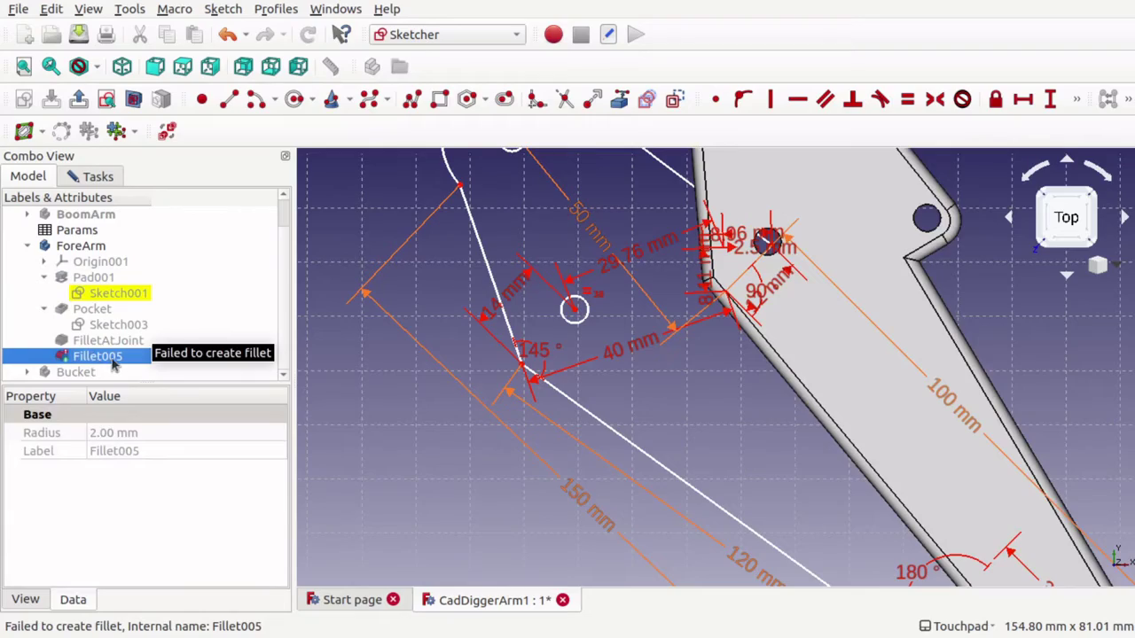
- Switch the displayed ForeArm feature between FilletAtJoint and Fillet005 to compare their shapes, leaving FilletAtJoint shown
{"action": "left_click_drag", "start_coordinate": [620, 321], "coordinate": [507, 385], "text": "shift"}
{"action": "left_click", "coordinate": [90, 344]}
{"action": "key", "text": "space"}
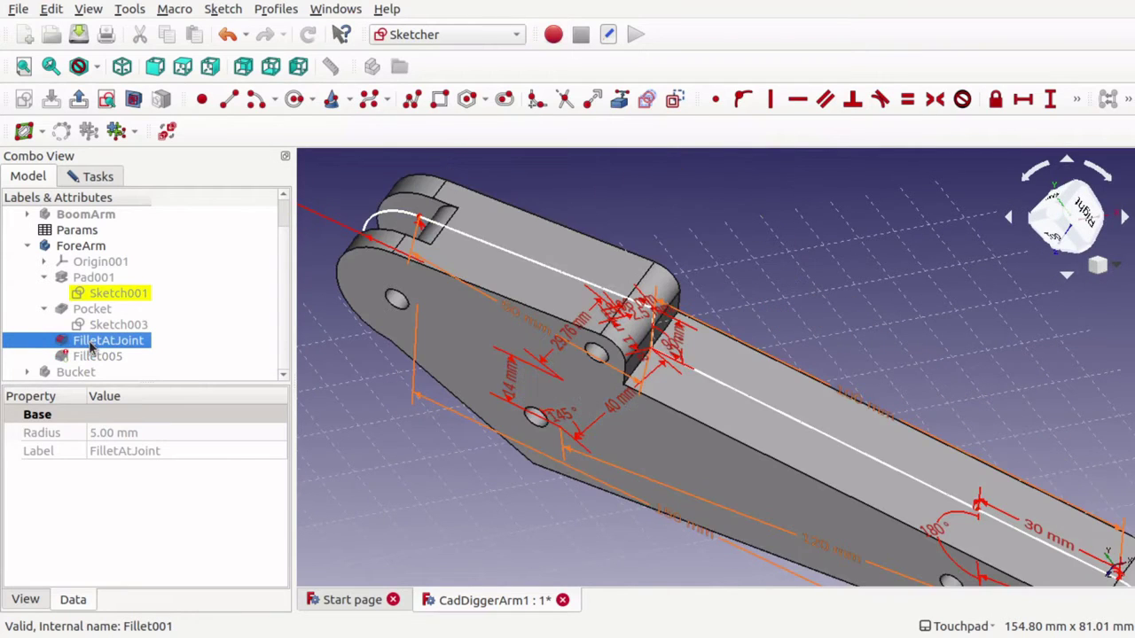
{"action": "left_click", "coordinate": [107, 356]}
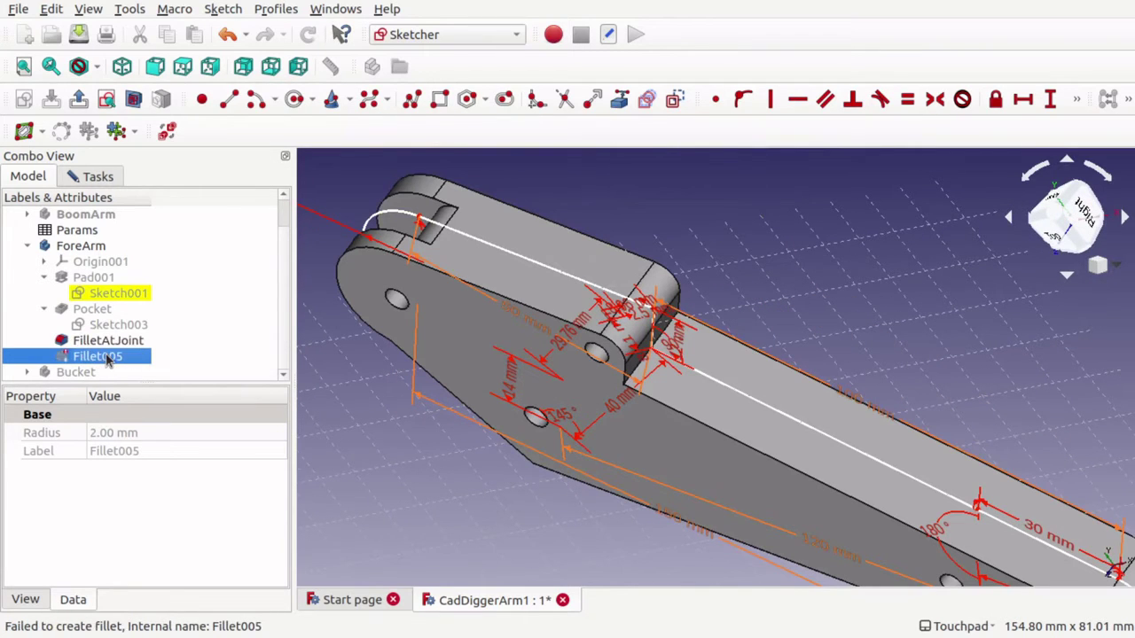
{"action": "key", "text": "space"}
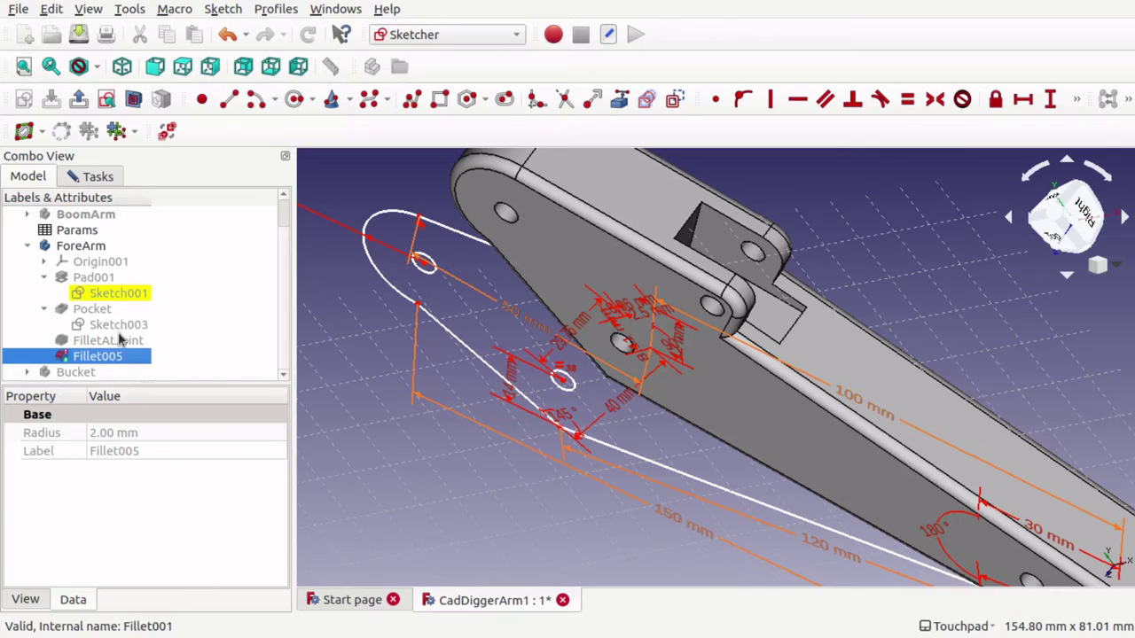
{"action": "left_click", "coordinate": [119, 342]}
{"action": "key", "text": "space"}
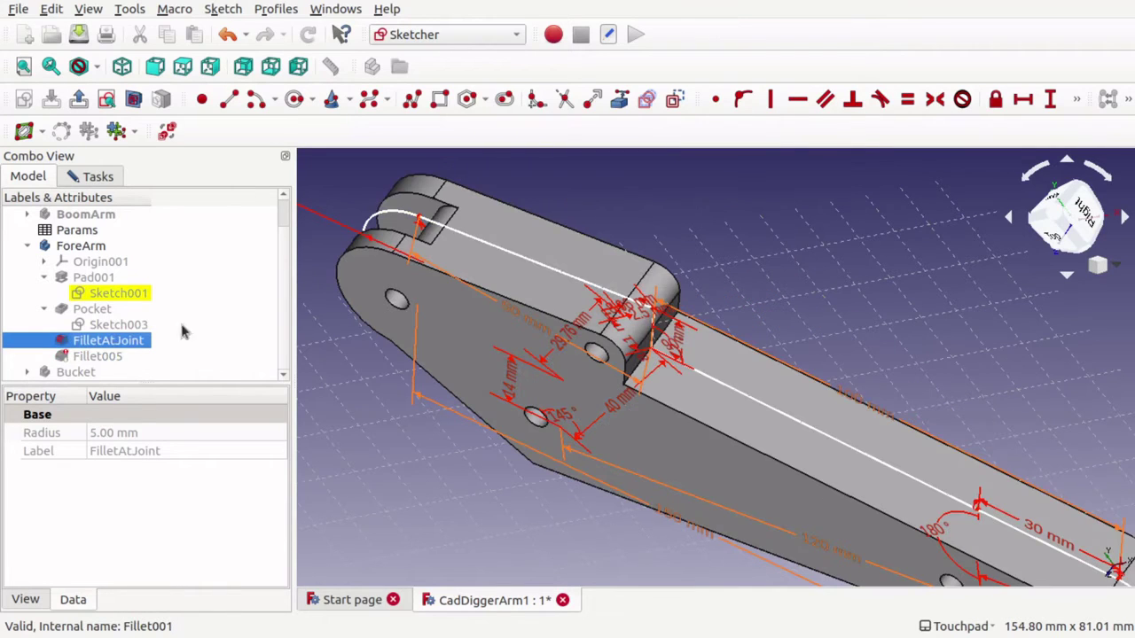
- Examine how the Pocket's Sketch003 and the base Sketch001 line up with the FilletAtJoint body at the arm's rounded end
{"action": "left_click", "coordinate": [115, 325]}
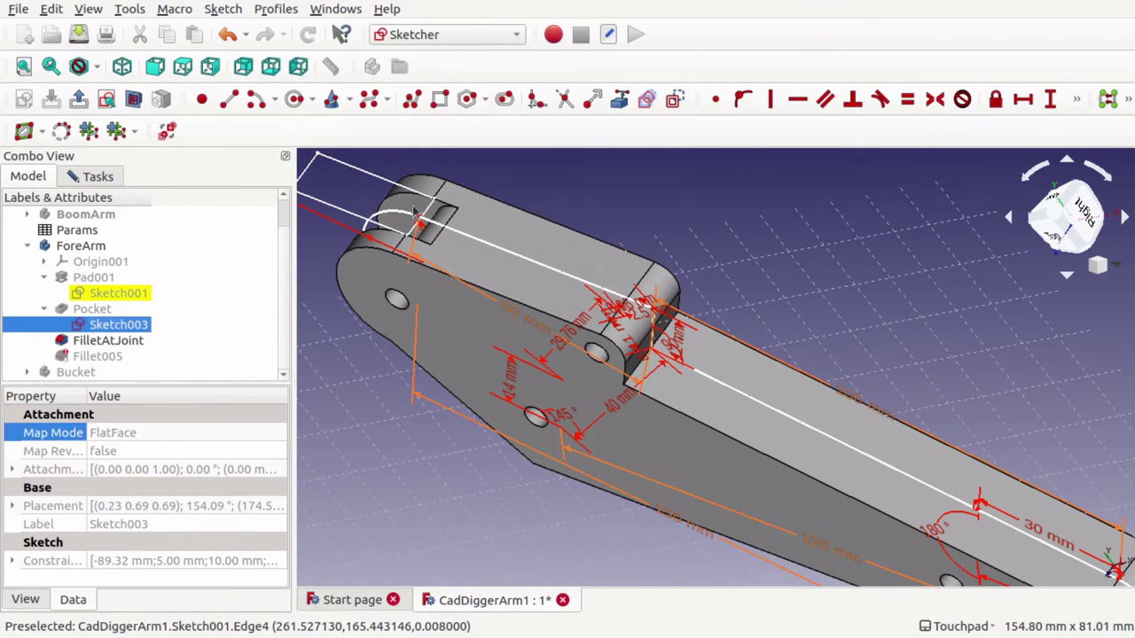
{"action": "left_click", "coordinate": [108, 341]}
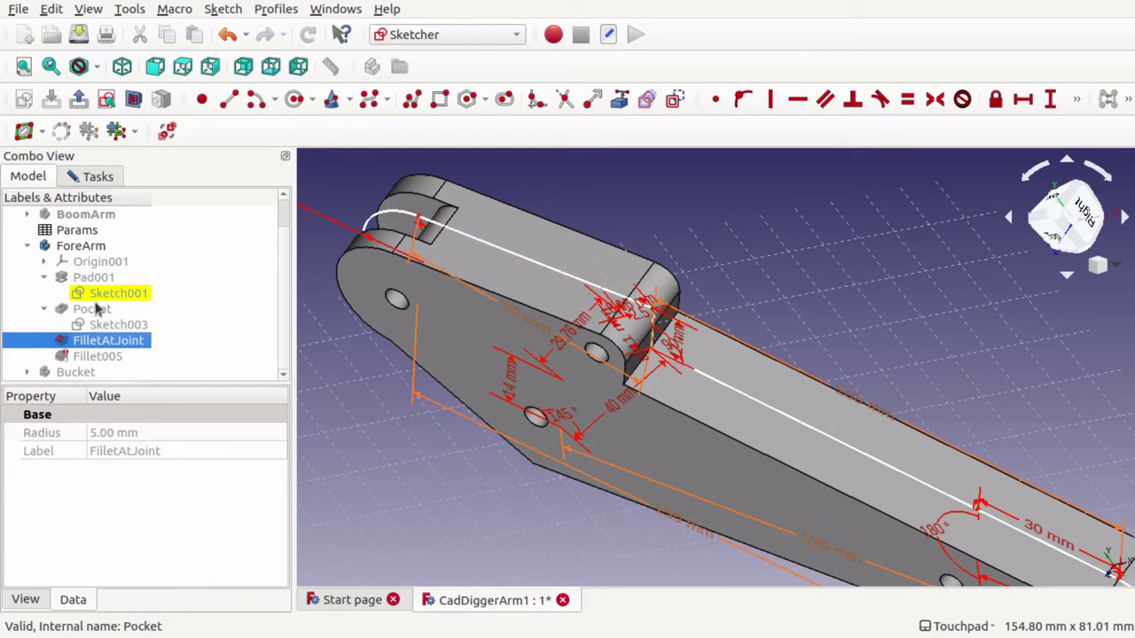
{"action": "left_click", "coordinate": [103, 294]}
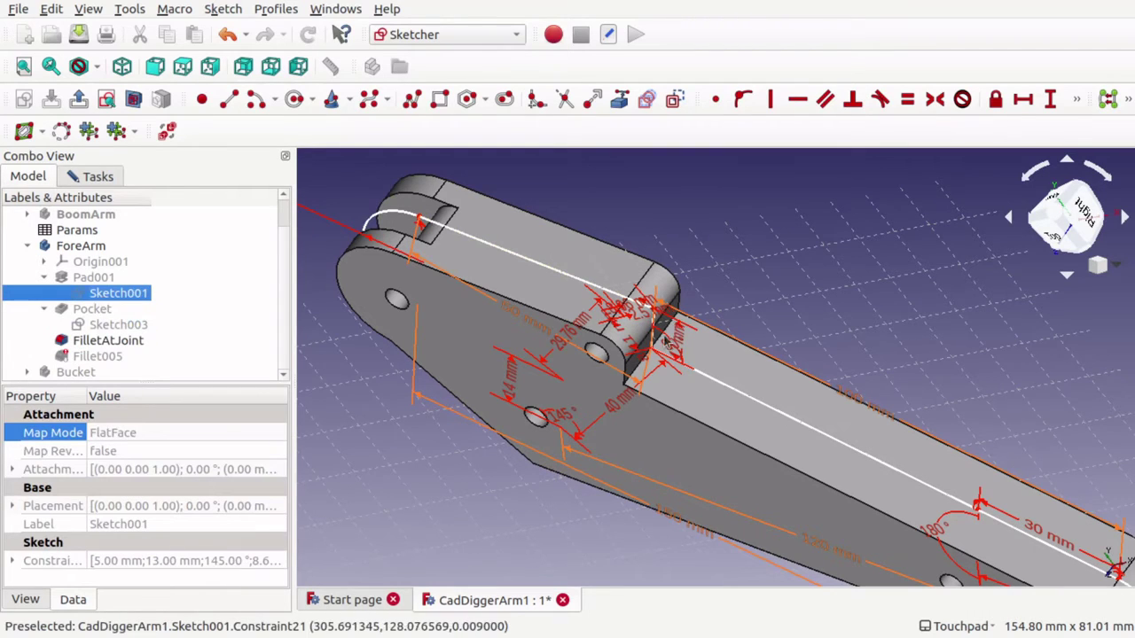
{"action": "left_click", "coordinate": [102, 326]}
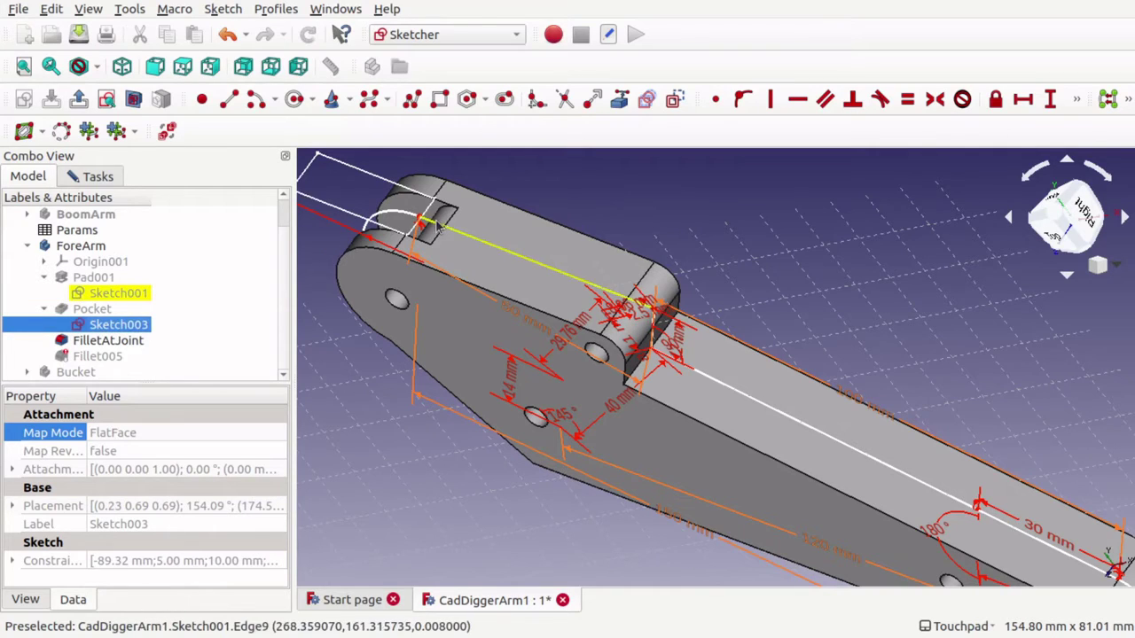
{"action": "mouse_move", "coordinate": [420, 221]}
{"action": "left_mouse_down", "text": "alt"}
{"action": "mouse_move", "coordinate": [409, 233]}
{"action": "mouse_move", "coordinate": [496, 308]}
{"action": "mouse_move", "coordinate": [527, 313]}
{"action": "mouse_move", "coordinate": [463, 251]}
{"action": "mouse_move", "coordinate": [395, 229]}
{"action": "mouse_move", "coordinate": [401, 237]}
{"action": "left_mouse_up", "text": "alt"}
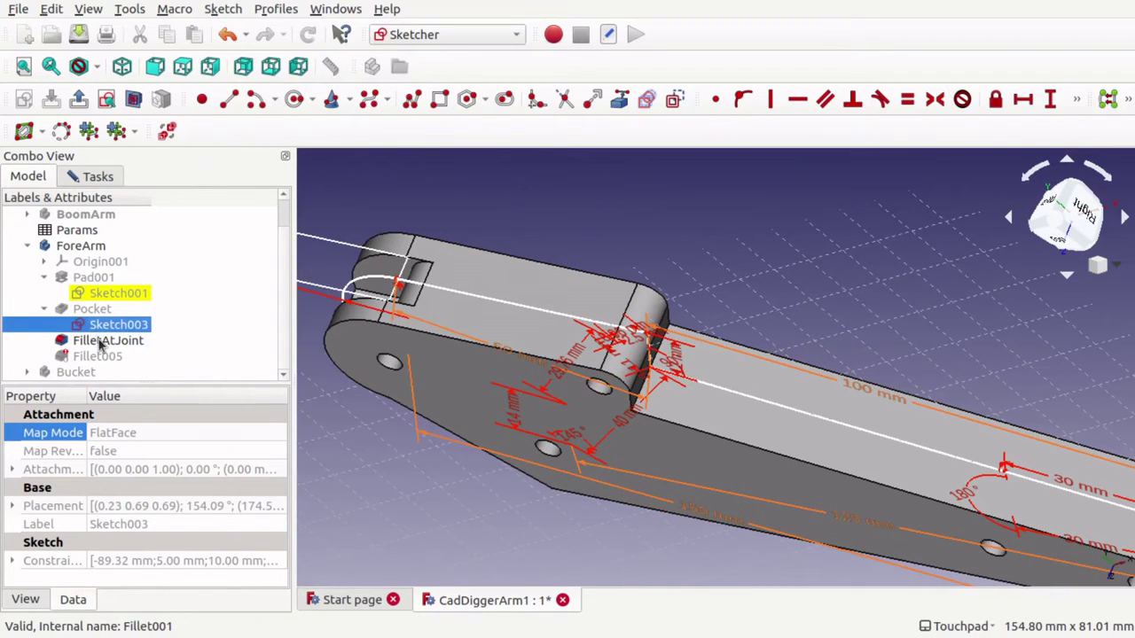
{"action": "left_click", "coordinate": [102, 342]}
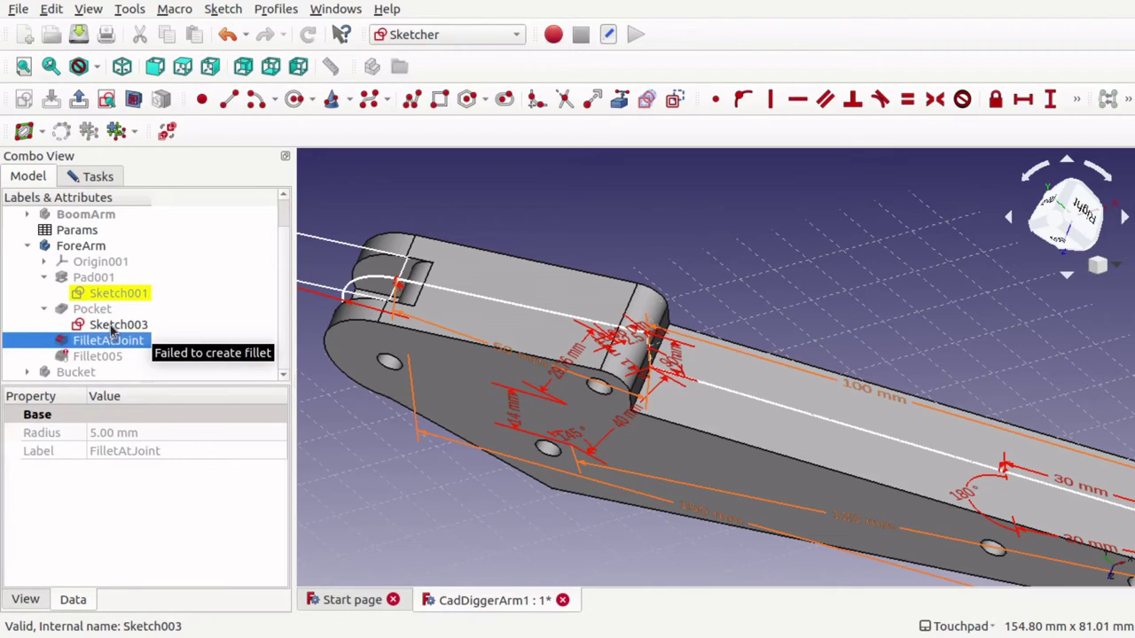
{"action": "left_click_drag", "start_coordinate": [364, 301], "coordinate": [558, 319], "text": "shift"}
{"action": "middle_click_drag", "start_coordinate": [558, 319], "coordinate": [443, 280]}
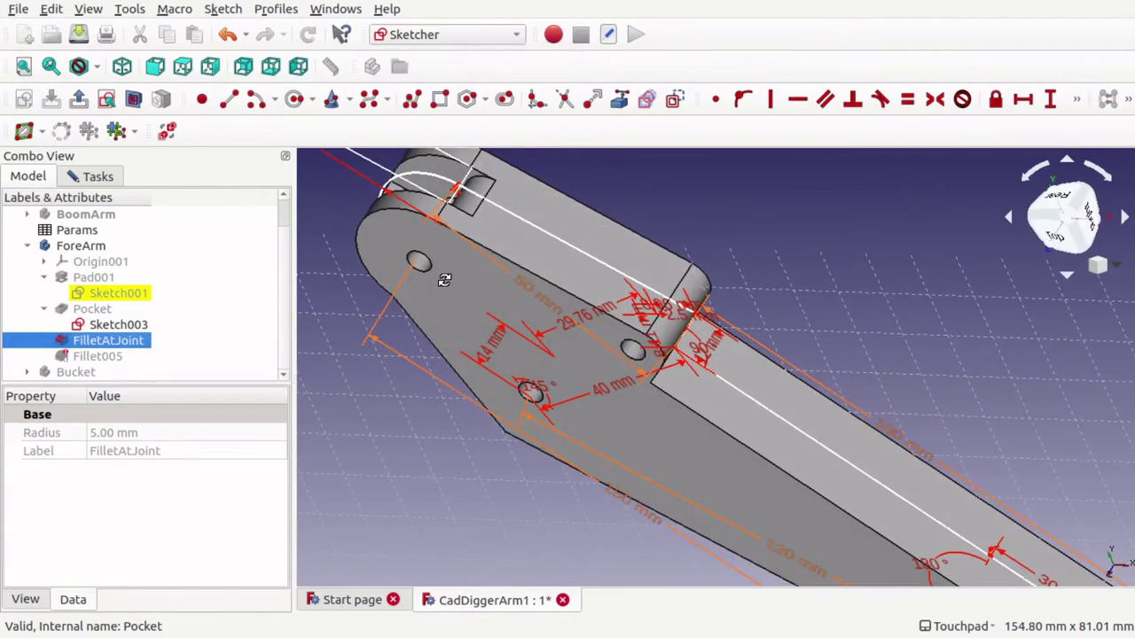
- Undo the last move of the ForeArm profile and examine the pocket cutout at the joint from several angles
{"action": "key", "text": "ctrl+z"}
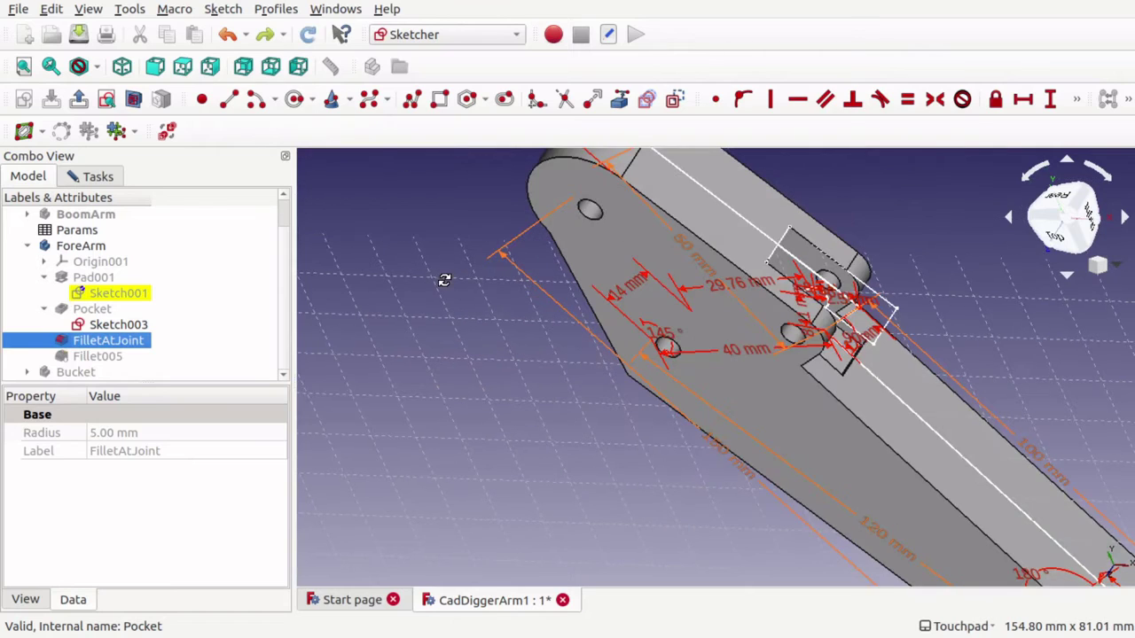
{"action": "left_click_drag", "start_coordinate": [965, 314], "coordinate": [880, 377], "text": "shift"}
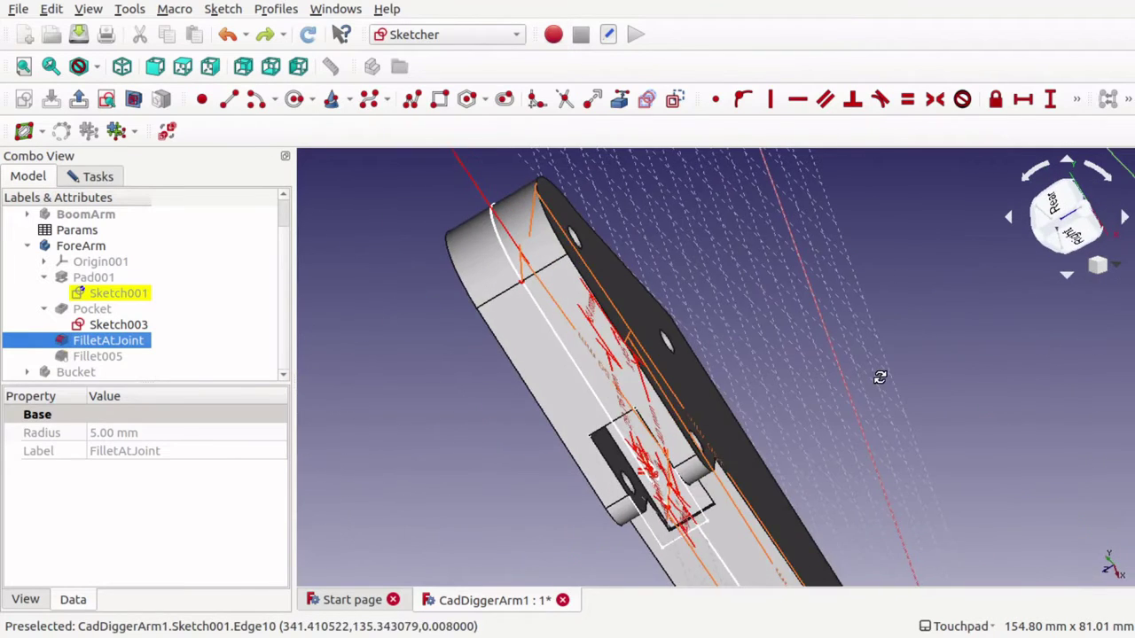
{"action": "mouse_move", "coordinate": [879, 377]}
{"action": "middle_mouse_down"}
{"action": "mouse_move", "coordinate": [550, 298]}
{"action": "mouse_move", "coordinate": [733, 416]}
{"action": "middle_mouse_up"}
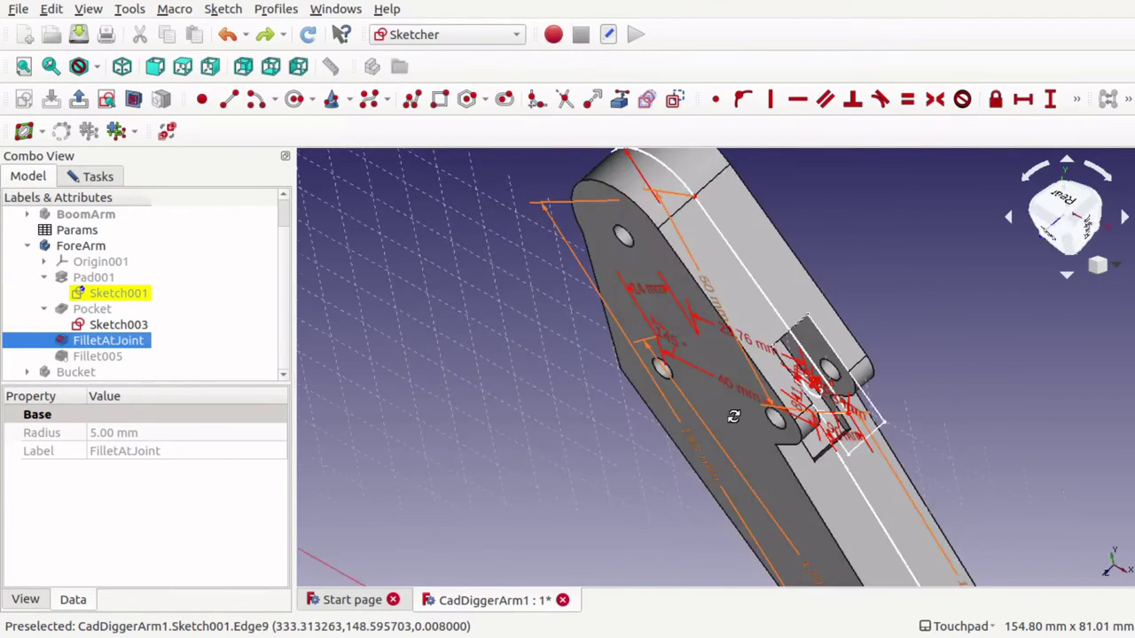
{"action": "left_click_drag", "start_coordinate": [733, 415], "coordinate": [706, 387], "text": "shift"}
{"action": "left_click_drag", "start_coordinate": [686, 185], "coordinate": [694, 256], "text": "shift"}
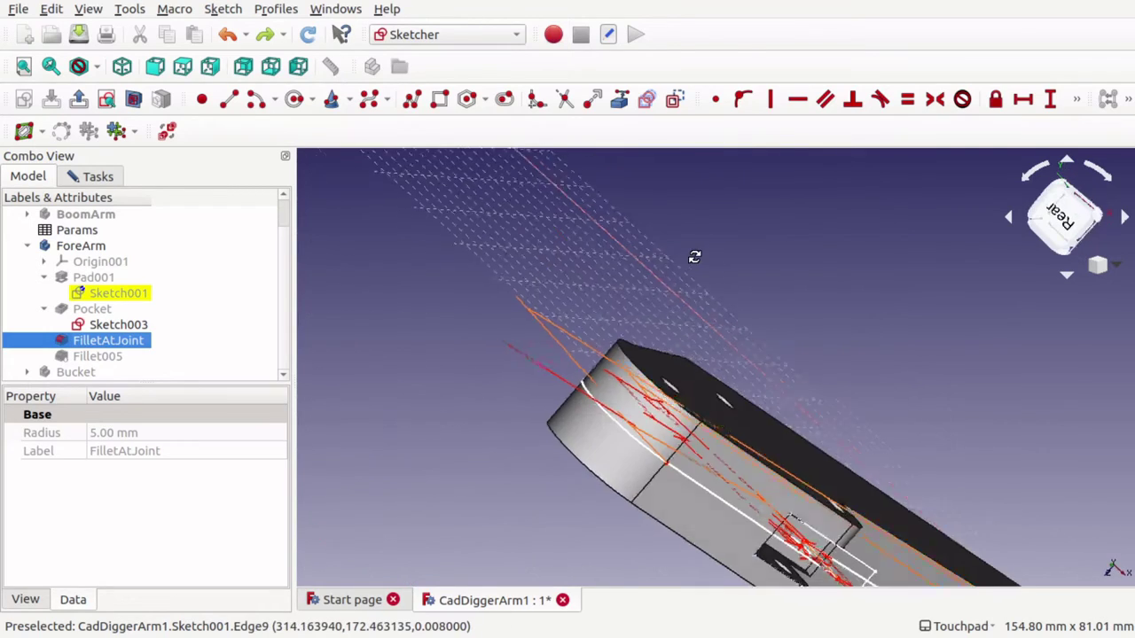
{"action": "middle_click_drag", "start_coordinate": [694, 257], "coordinate": [718, 390]}
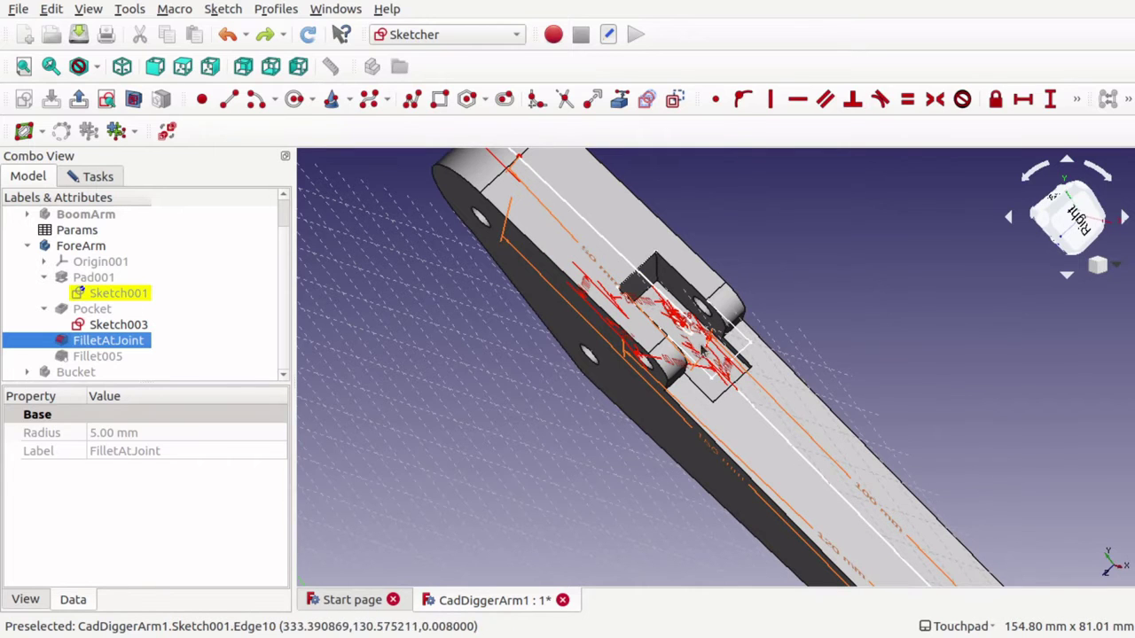
{"action": "middle_click_drag", "start_coordinate": [587, 353], "coordinate": [686, 349]}
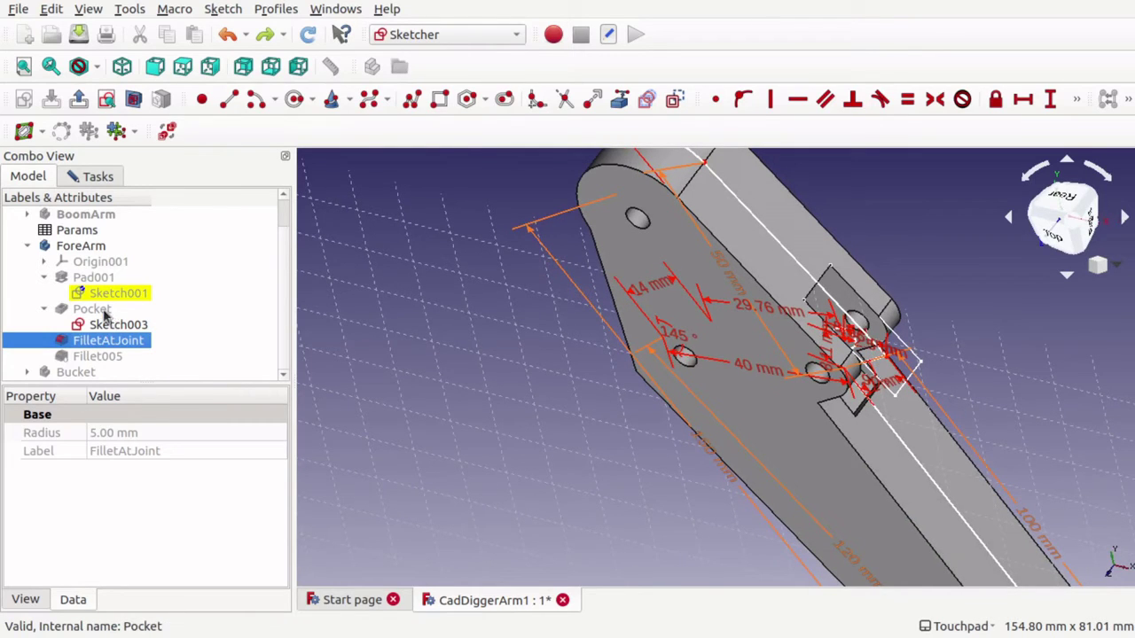
{"action": "left_click", "coordinate": [125, 300]}
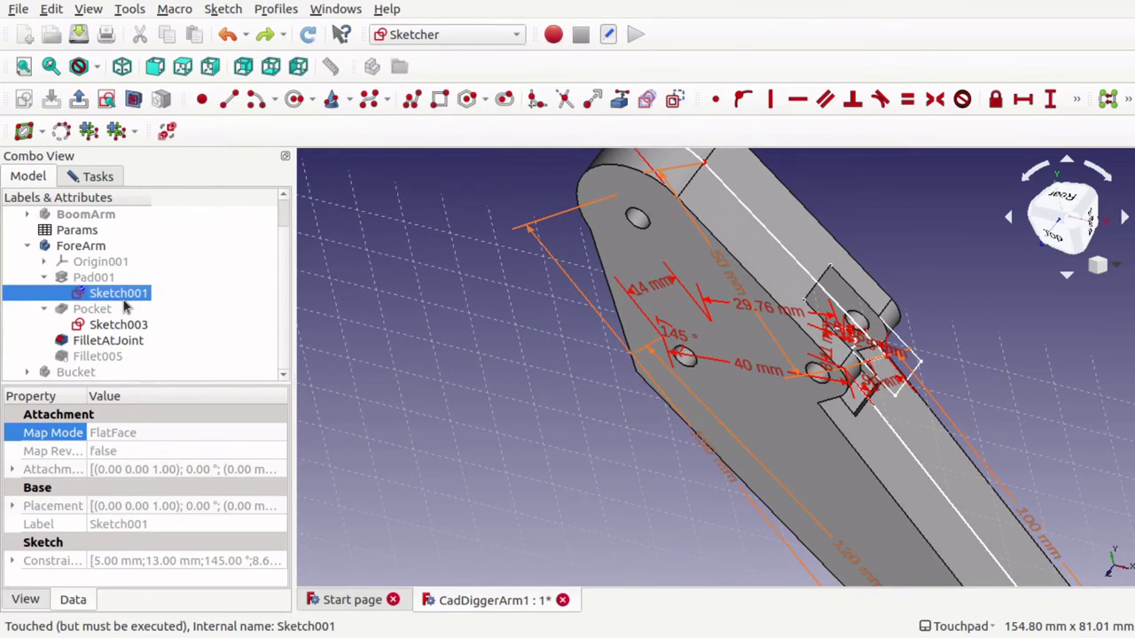
{"action": "left_click_drag", "start_coordinate": [660, 371], "coordinate": [573, 346], "text": "shift"}
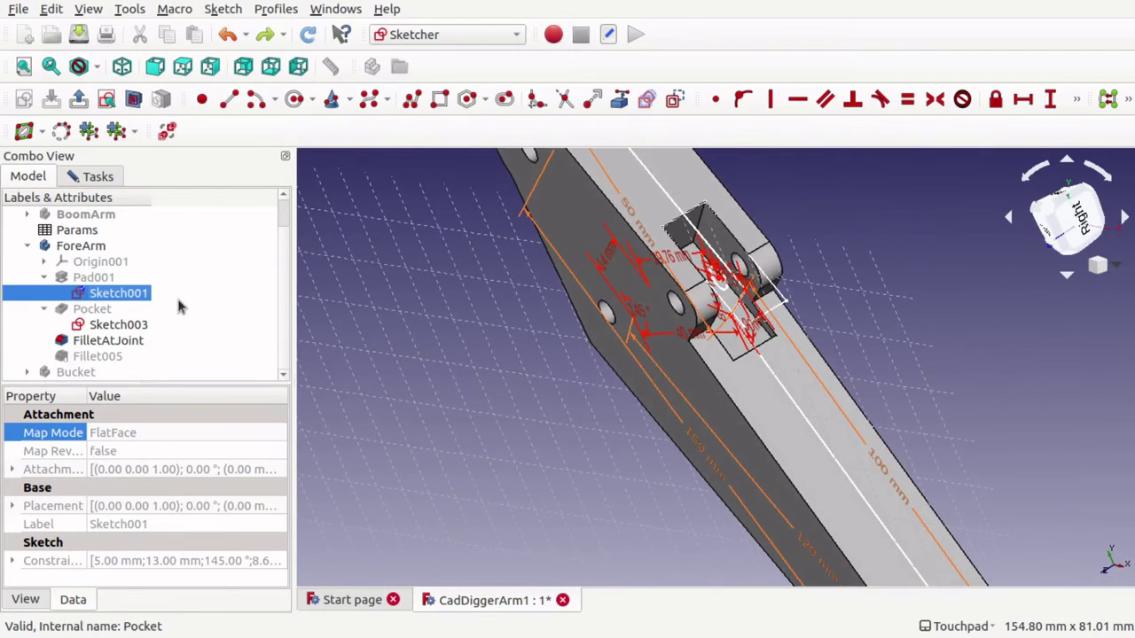
- Open the Pocket's Sketch003, examine how its rectangle is dimensioned from the origin, and close the sketch
{"action": "left_click", "coordinate": [114, 326]}
{"action": "double_click", "coordinate": [113, 326]}
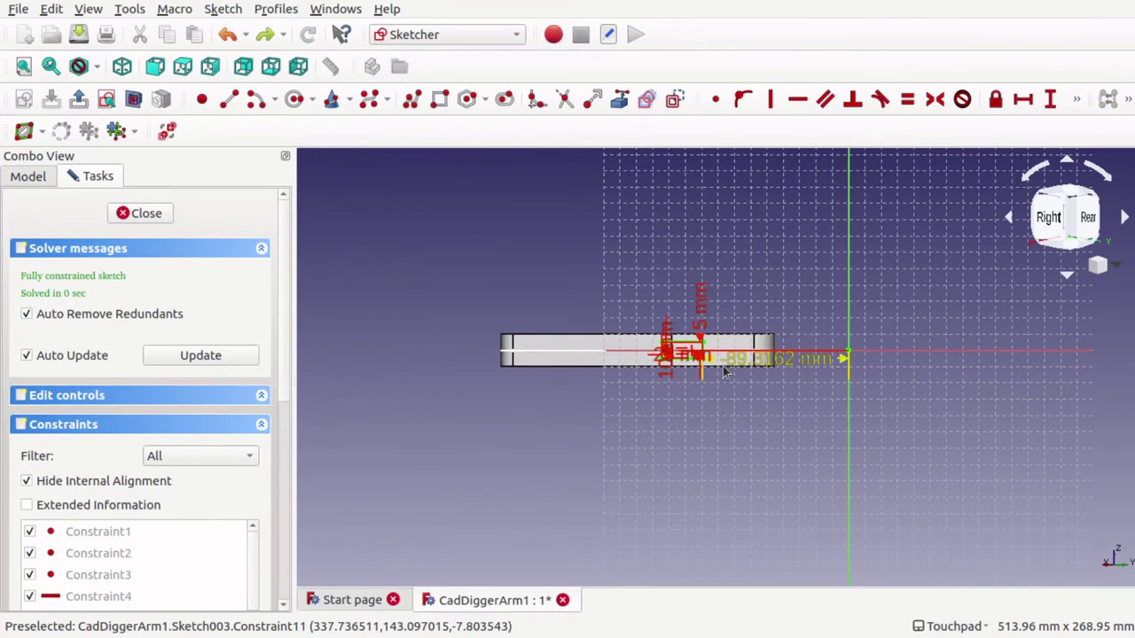
{"action": "scroll", "coordinate": [646, 350], "scroll_direction": "up", "scroll_amount": 5}
{"action": "scroll", "coordinate": [628, 326], "scroll_direction": "down", "scroll_amount": 1}
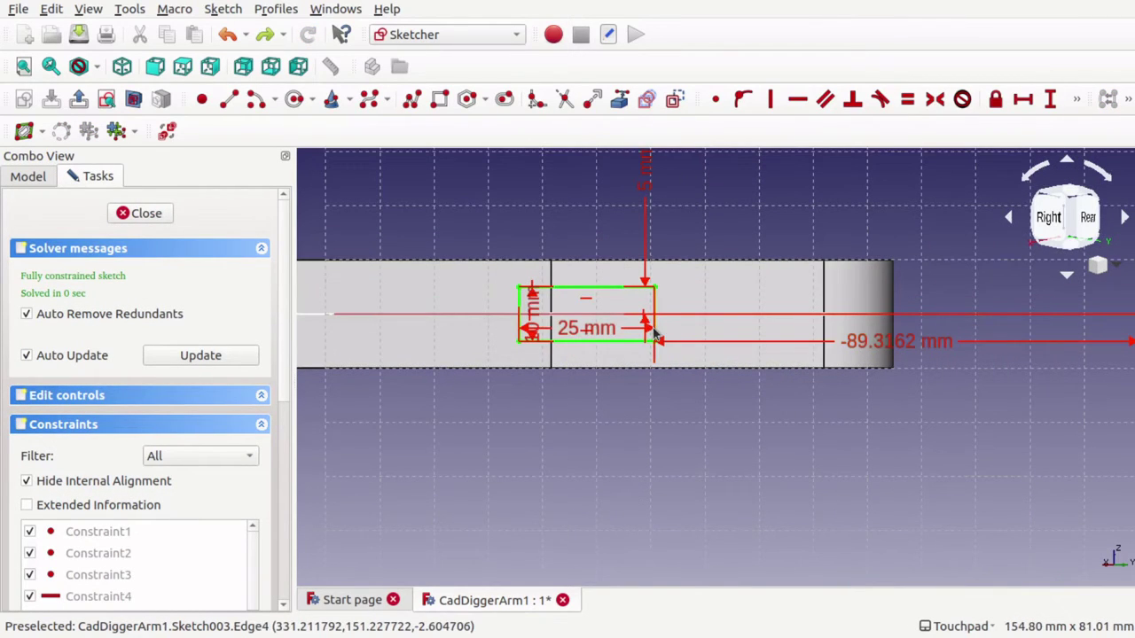
{"action": "left_click", "coordinate": [135, 215]}
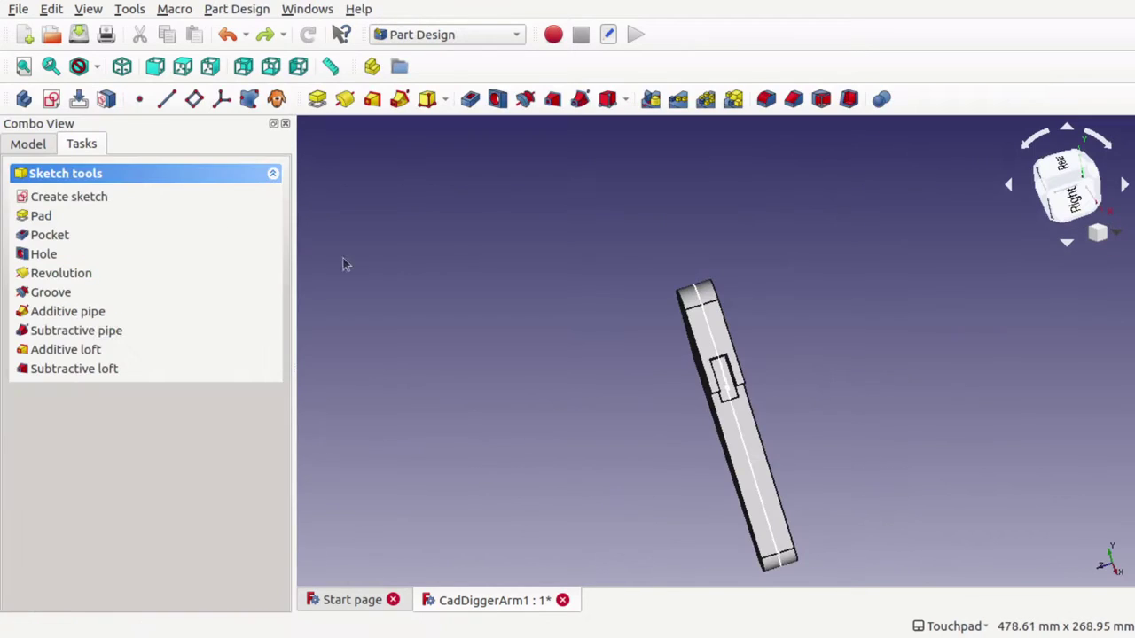
- Reopen the ForeArm's base Sketch001 and move the whole profile close to the sketch origin by its short outer edge
{"action": "left_click", "coordinate": [27, 141]}
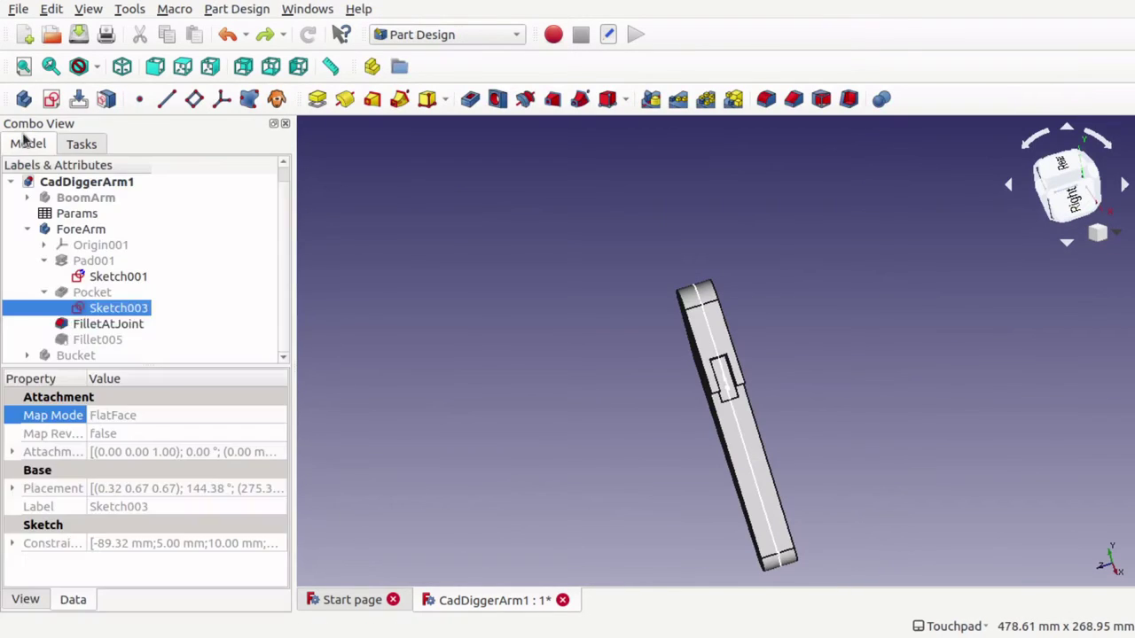
{"action": "left_click", "coordinate": [112, 278]}
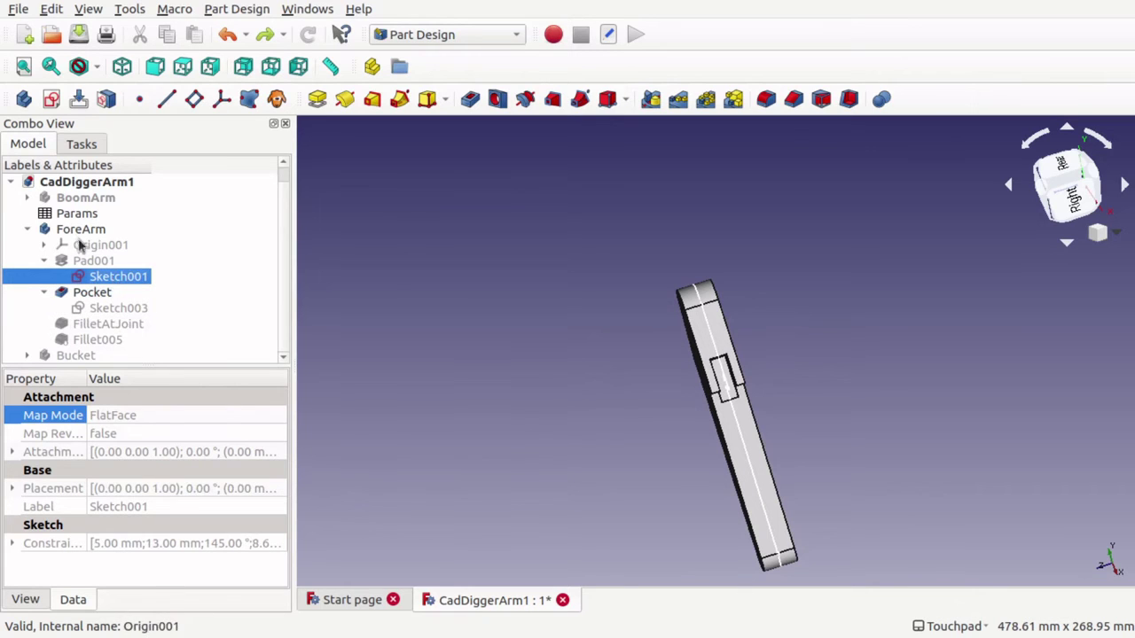
{"action": "double_click", "coordinate": [113, 279]}
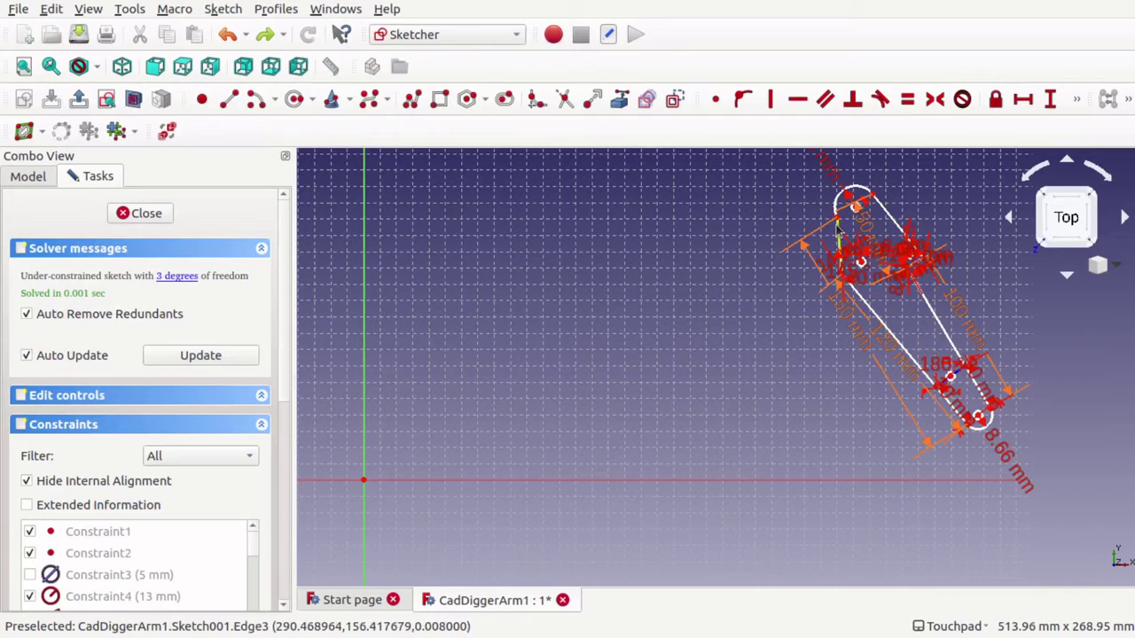
{"action": "mouse_move", "coordinate": [838, 227]}
{"action": "left_mouse_down"}
{"action": "mouse_move", "coordinate": [547, 338]}
{"action": "mouse_move", "coordinate": [1, 636]}
{"action": "left_mouse_up"}
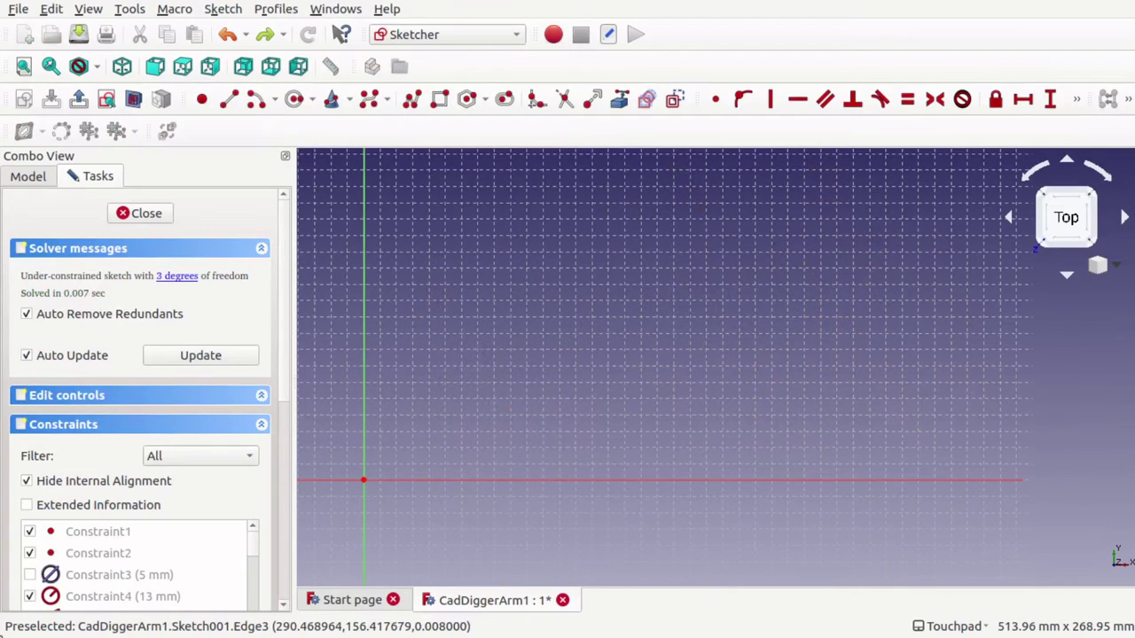
{"action": "mouse_move", "coordinate": [155, 580]}
{"action": "left_mouse_down"}
{"action": "mouse_move", "coordinate": [540, 396]}
{"action": "mouse_move", "coordinate": [491, 384]}
{"action": "mouse_move", "coordinate": [390, 416]}
{"action": "left_mouse_up"}
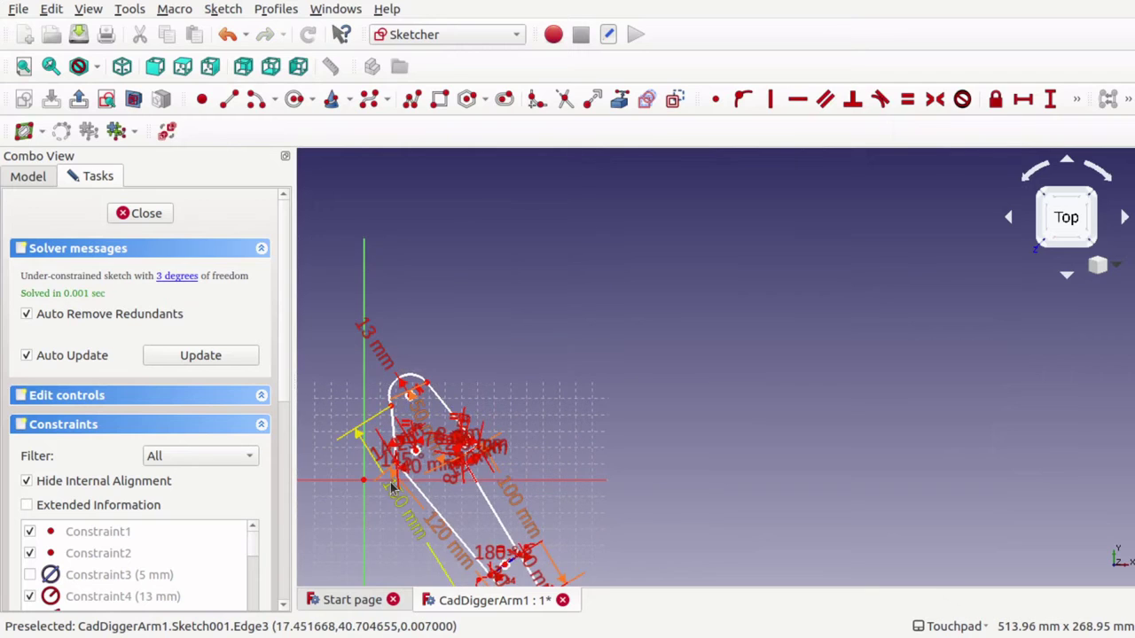
- Make the center of the small hole near the 145° corner of the ForeArm profile coincident with the sketch origin
{"action": "scroll", "coordinate": [391, 486], "scroll_direction": "up", "scroll_amount": 5}
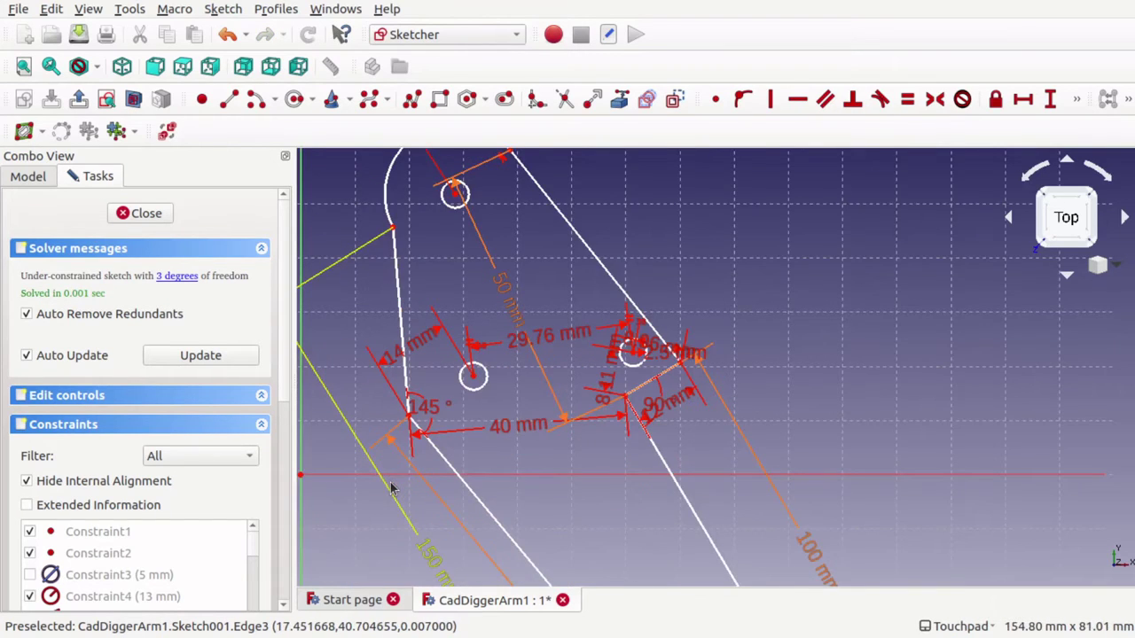
{"action": "scroll", "coordinate": [392, 488], "scroll_direction": "down", "scroll_amount": 2}
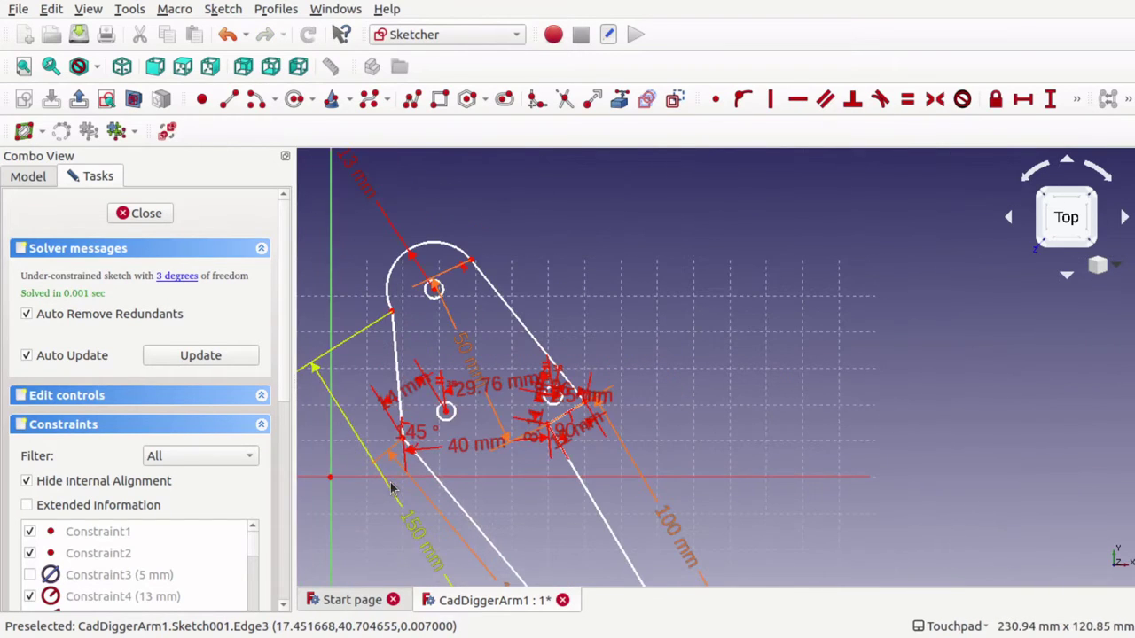
{"action": "left_click", "coordinate": [447, 417]}
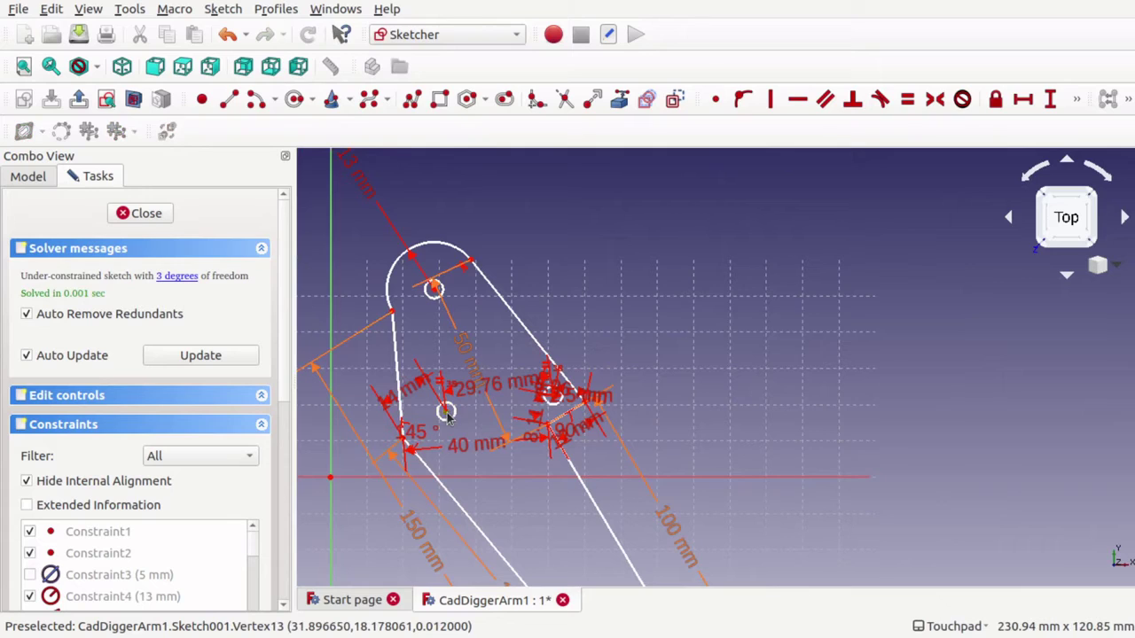
{"action": "left_click", "coordinate": [331, 478]}
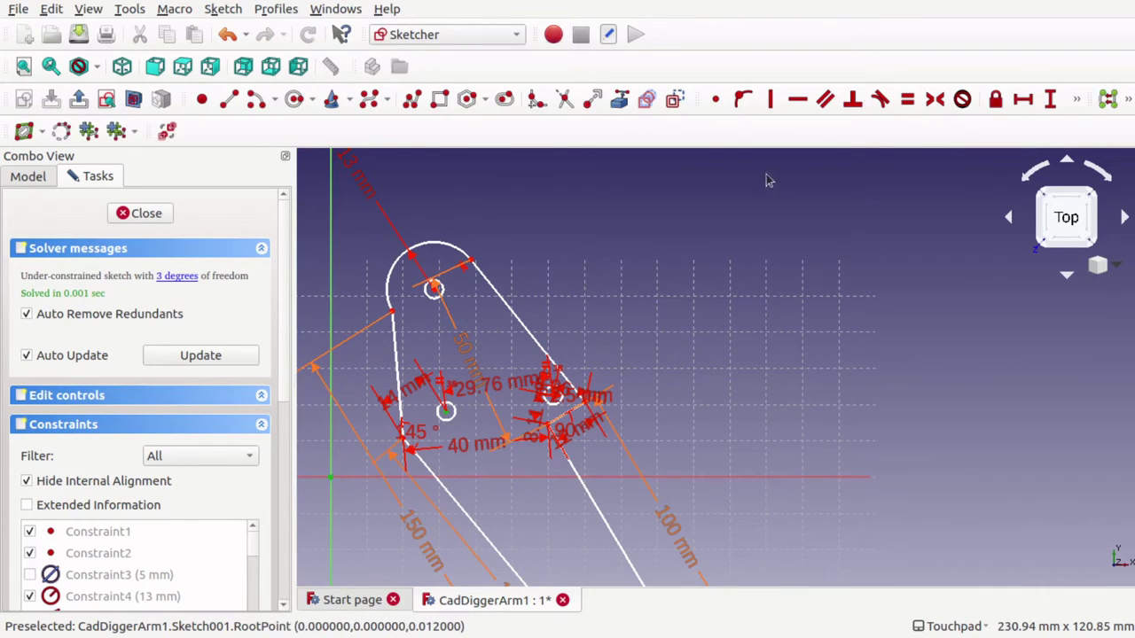
{"action": "left_click", "coordinate": [718, 101]}
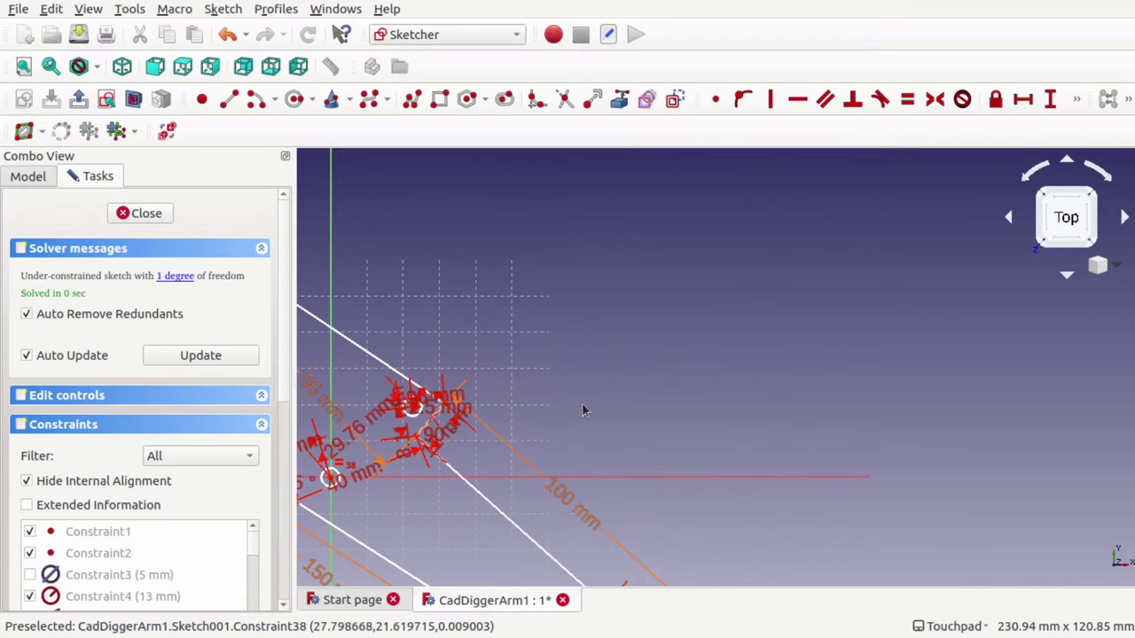
- Swing the narrow end of the ForeArm profile around to the horizontal axis and constrain its long lower edge horizontal
{"action": "scroll", "coordinate": [582, 408], "scroll_direction": "down", "scroll_amount": 4}
{"action": "scroll", "coordinate": [581, 408], "scroll_direction": "up", "scroll_amount": 2}
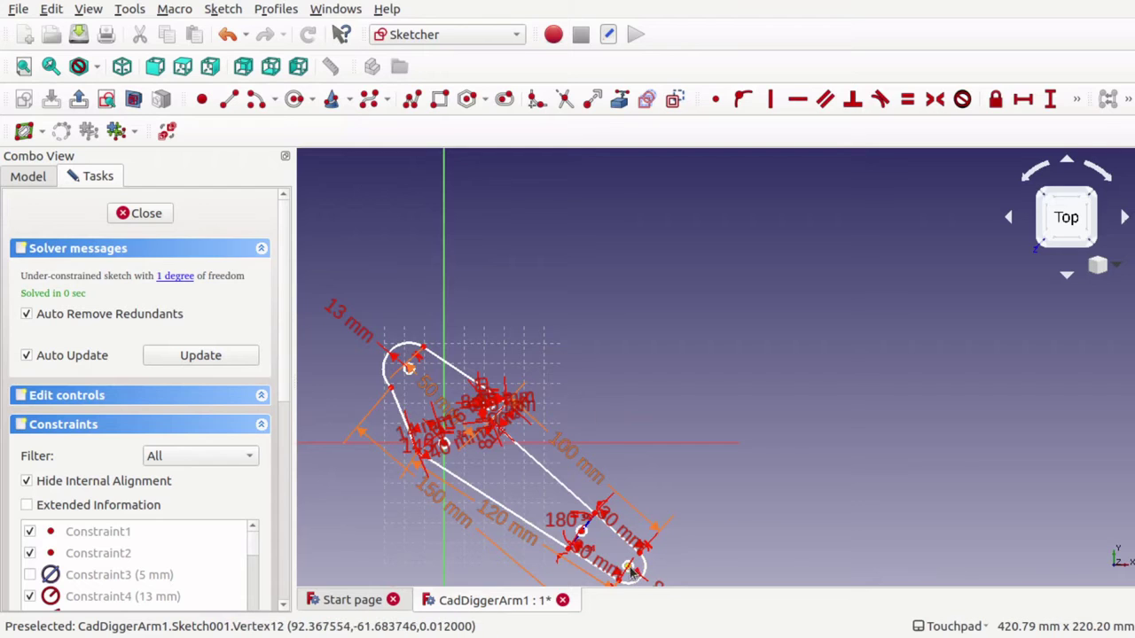
{"action": "mouse_move", "coordinate": [631, 570]}
{"action": "left_mouse_down"}
{"action": "mouse_move", "coordinate": [666, 423]}
{"action": "mouse_move", "coordinate": [663, 450]}
{"action": "left_mouse_up"}
{"action": "left_click", "coordinate": [554, 467]}
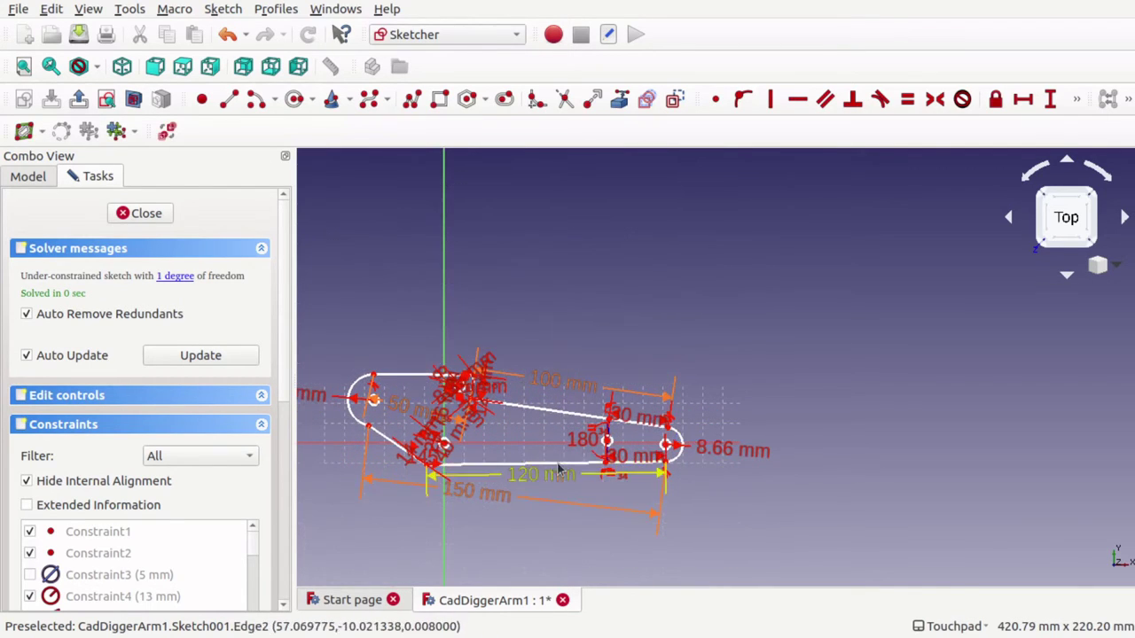
{"action": "left_click", "coordinate": [559, 463]}
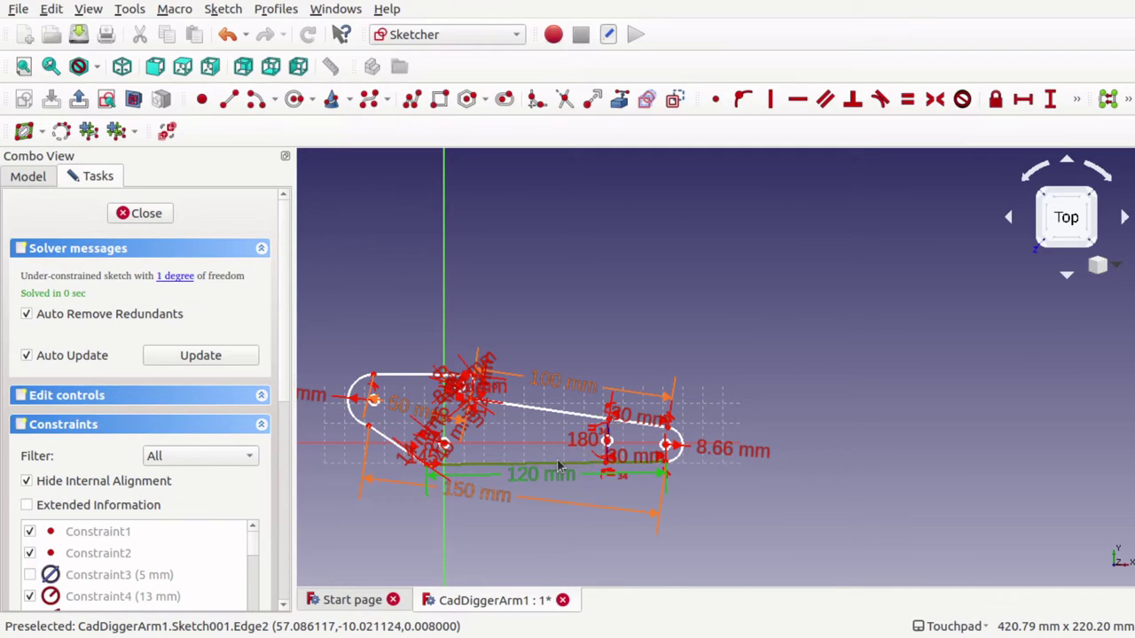
{"action": "left_click", "coordinate": [798, 100]}
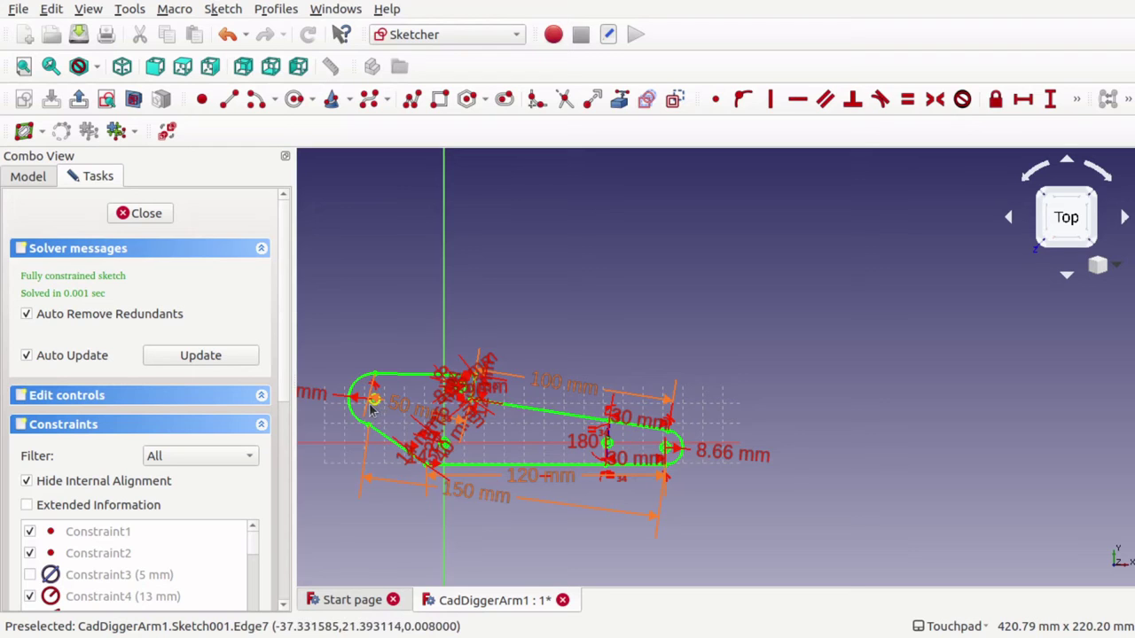
- Inspect the constrained ForeArm profile around the hole at the origin and close the sketch
{"action": "scroll", "coordinate": [408, 414], "scroll_direction": "down", "scroll_amount": 5}
{"action": "scroll", "coordinate": [423, 425], "scroll_direction": "up", "scroll_amount": 10}
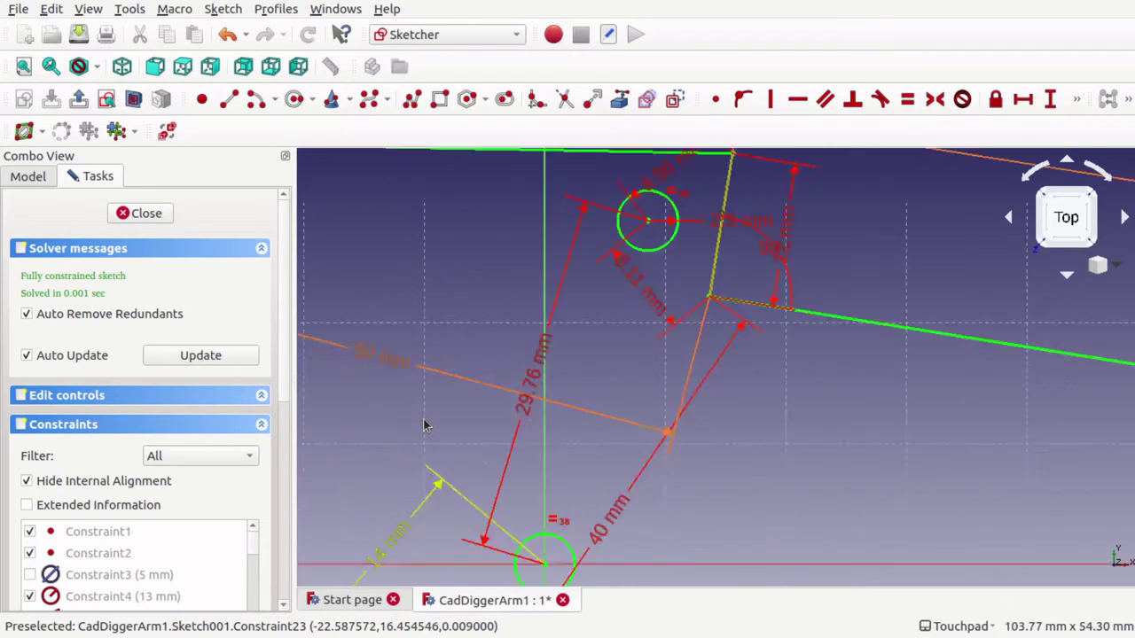
{"action": "scroll", "coordinate": [424, 425], "scroll_direction": "down", "scroll_amount": 3}
{"action": "scroll", "coordinate": [423, 425], "scroll_direction": "down", "scroll_amount": 3}
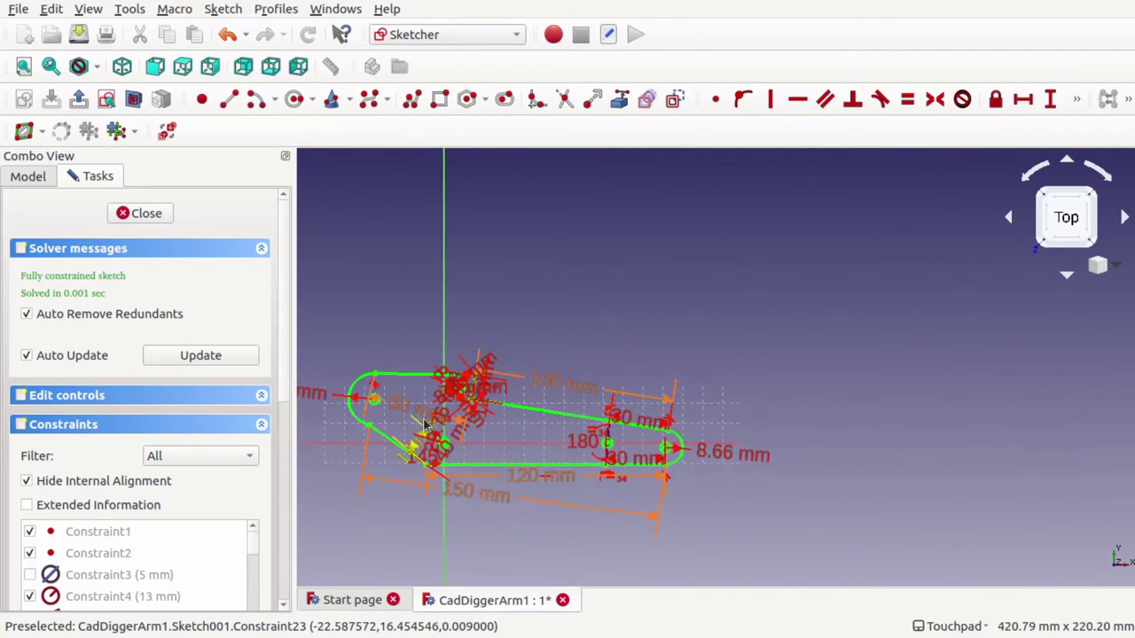
{"action": "scroll", "coordinate": [443, 450], "scroll_direction": "up", "scroll_amount": 6}
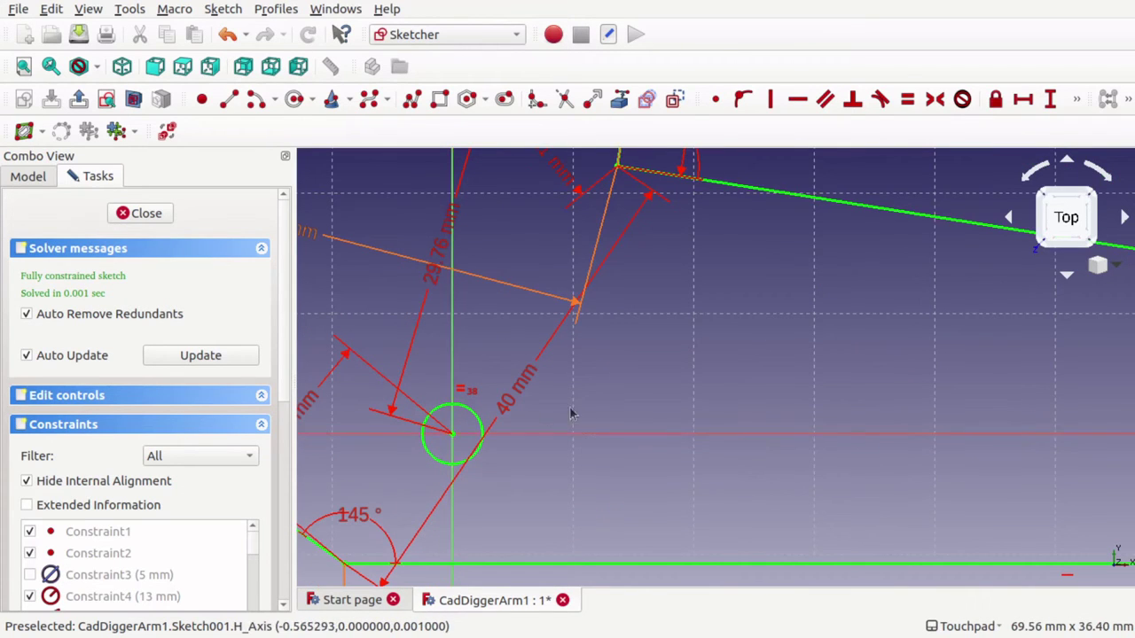
{"action": "scroll", "coordinate": [581, 419], "scroll_direction": "down", "scroll_amount": 5}
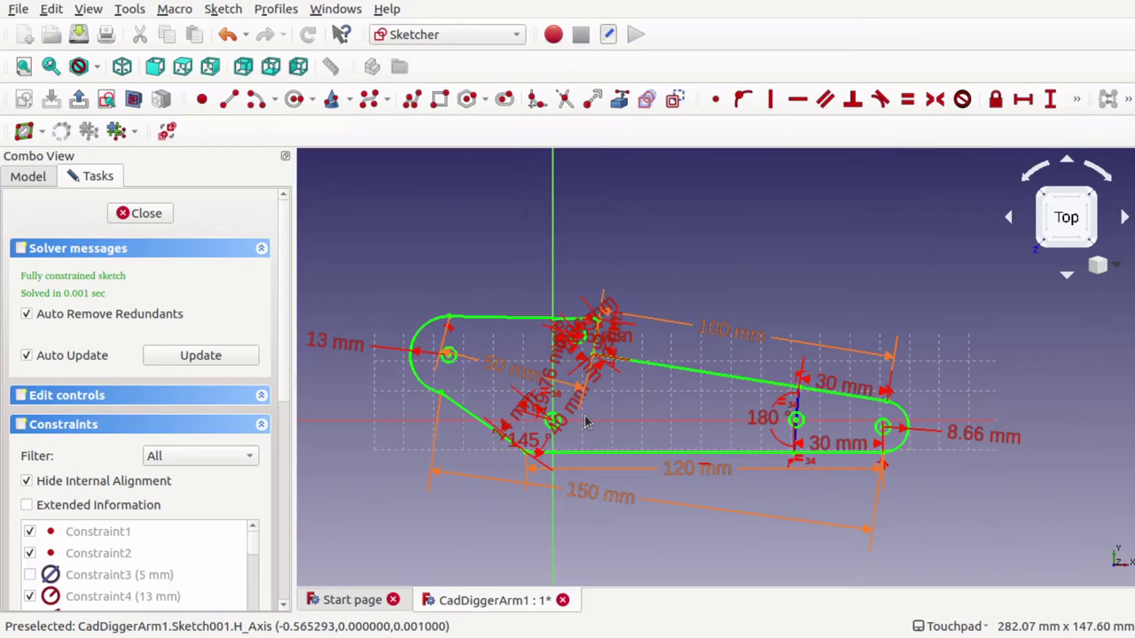
{"action": "left_click", "coordinate": [147, 217]}
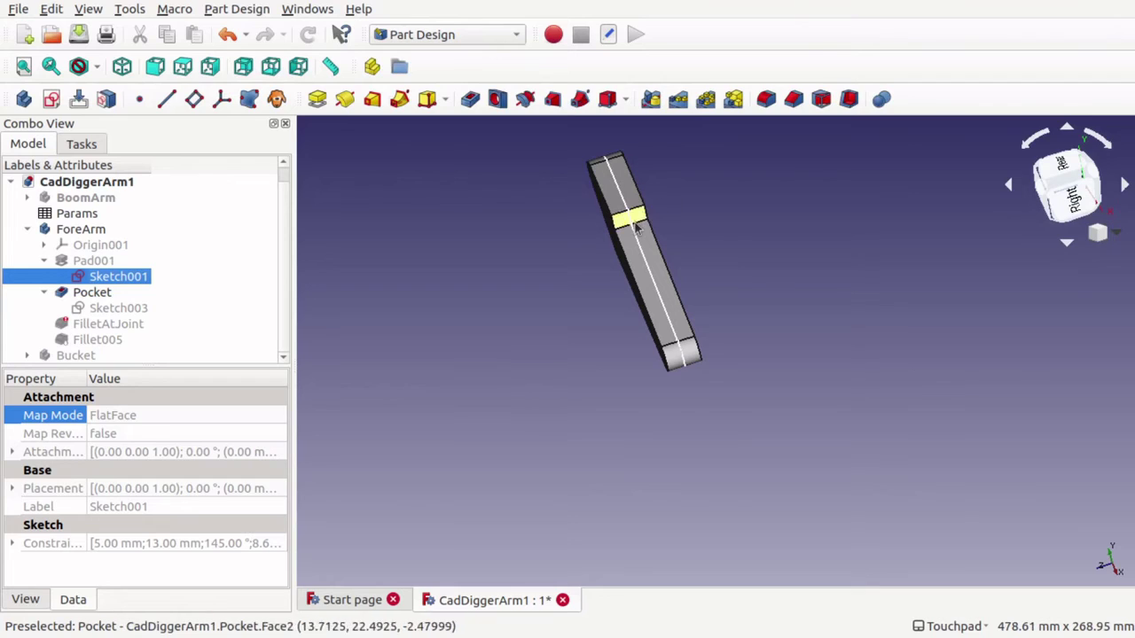
- Display the FilletAtJoint body and compare its position with the repositioned Sketch001
{"action": "left_click", "coordinate": [99, 307]}
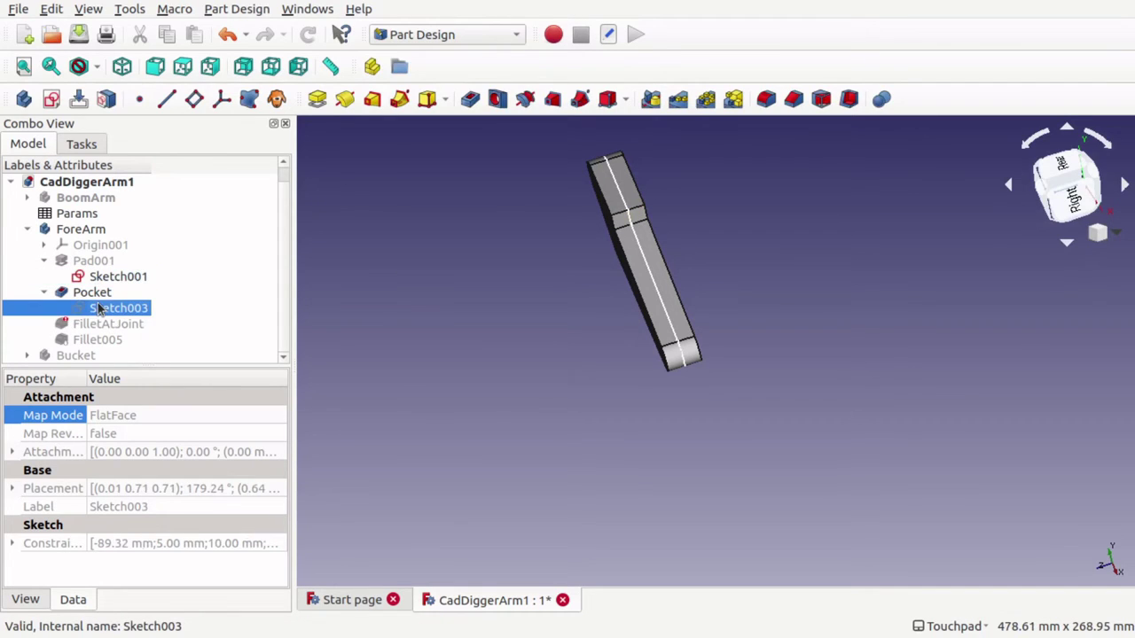
{"action": "left_click", "coordinate": [102, 325]}
{"action": "key", "text": "space"}
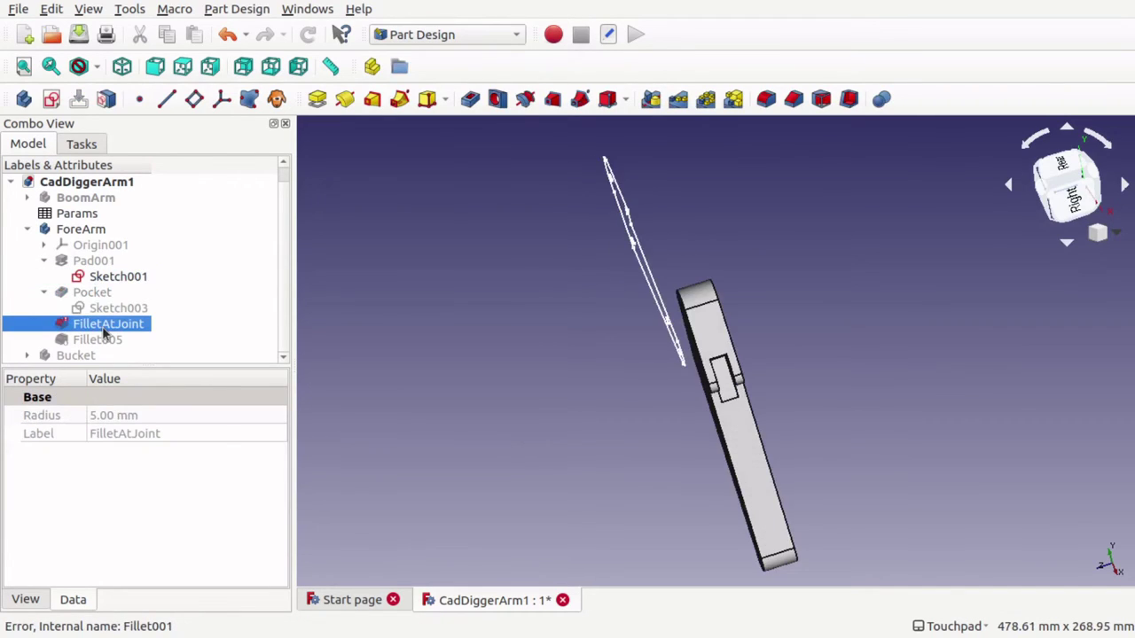
{"action": "key", "text": "space"}
{"action": "key", "text": "space"}
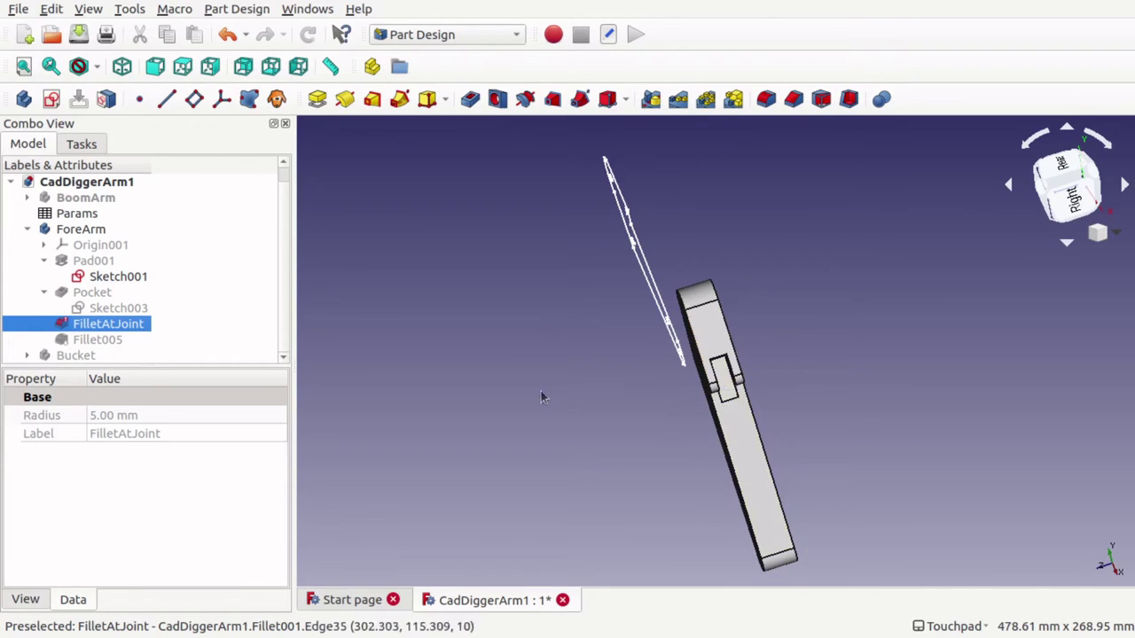
- Show Pad001 together with the Pocket's Sketch003 and examine where the rectangle lies along the arm
{"action": "left_click", "coordinate": [103, 260]}
{"action": "key", "text": "space"}
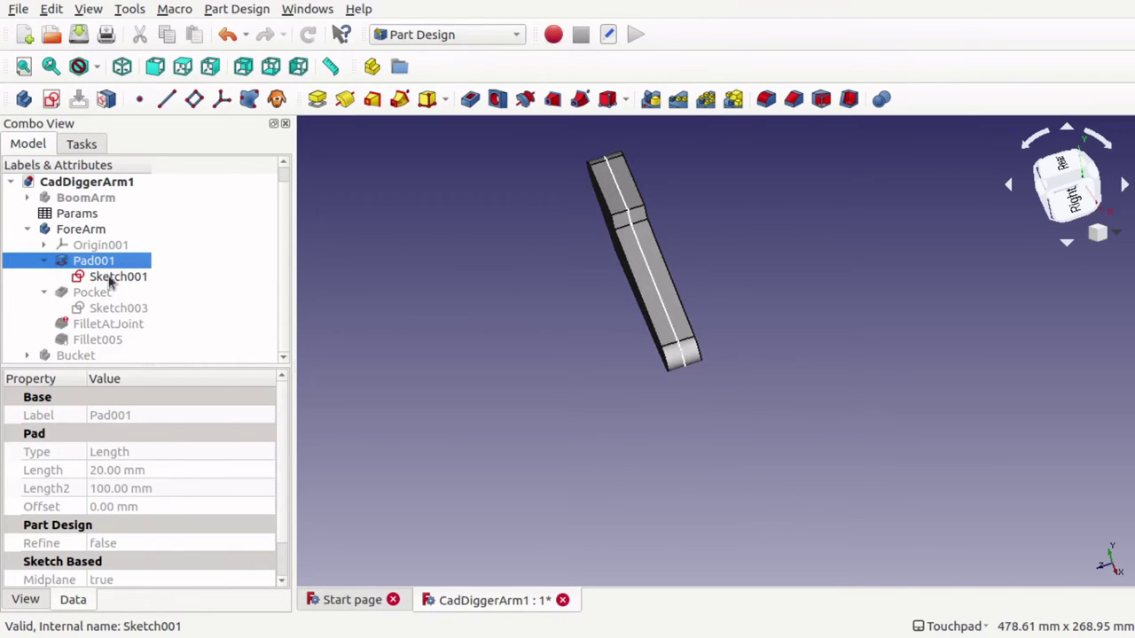
{"action": "left_click", "coordinate": [110, 277]}
{"action": "left_click", "coordinate": [110, 308]}
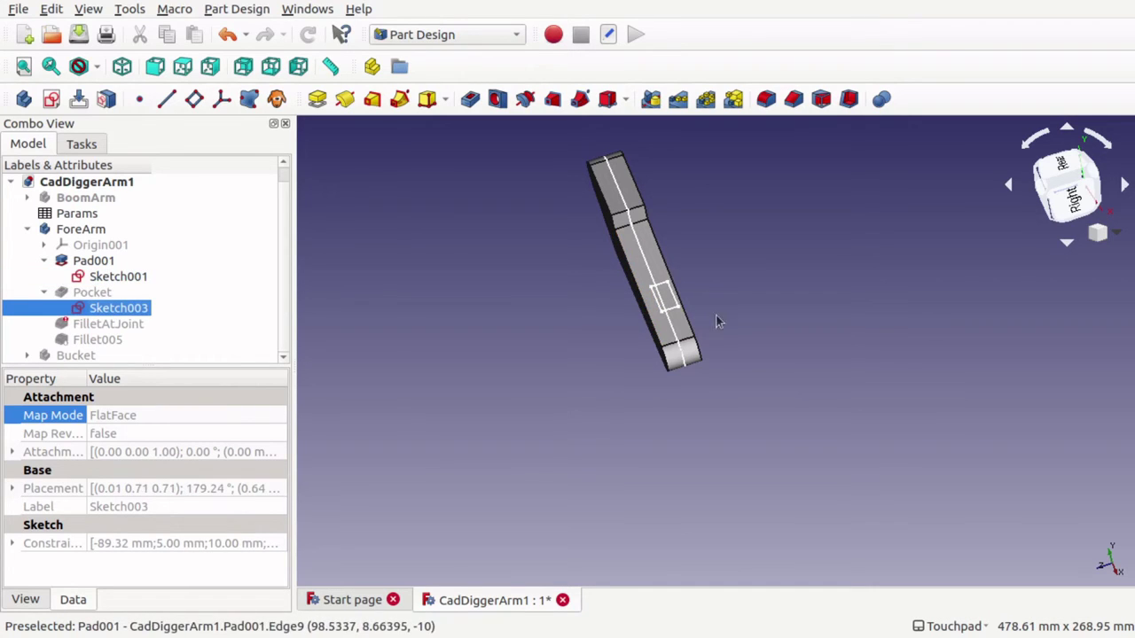
{"action": "mouse_move", "coordinate": [726, 305]}
{"action": "left_mouse_down", "text": "alt"}
{"action": "mouse_move", "coordinate": [707, 325]}
{"action": "mouse_move", "coordinate": [718, 327]}
{"action": "mouse_move", "coordinate": [715, 289]}
{"action": "left_mouse_up", "text": "alt"}
{"action": "middle_click_drag", "start_coordinate": [715, 289], "coordinate": [705, 319]}
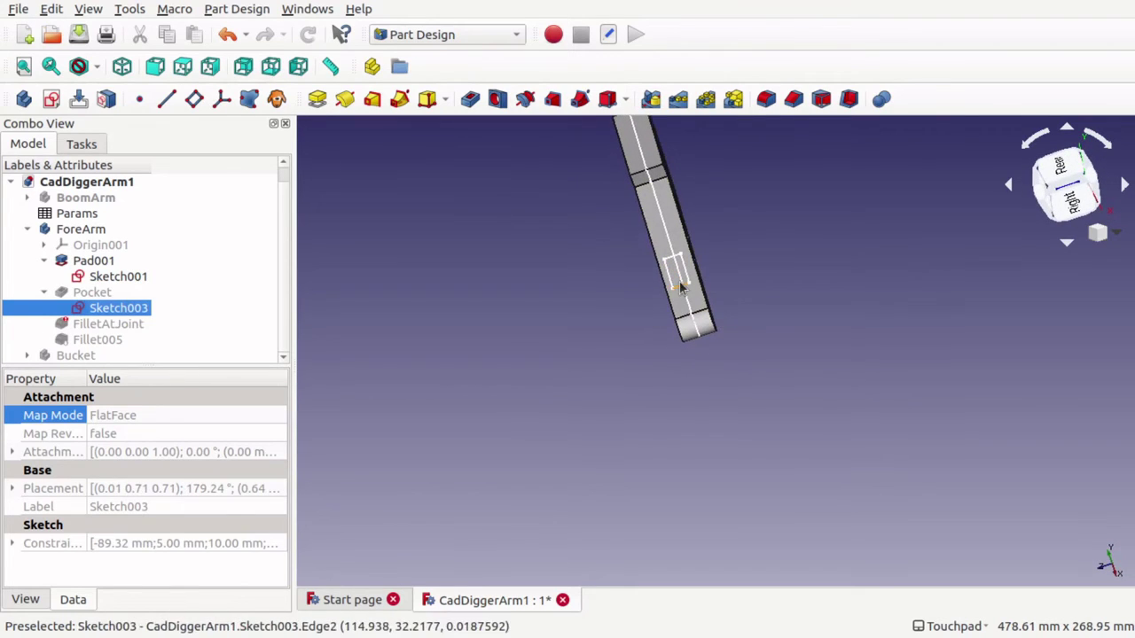
- Open the Pocket's Sketch003 and examine from oblique angles how its rectangle is placed relative to the arm and origin
{"action": "double_click", "coordinate": [114, 311]}
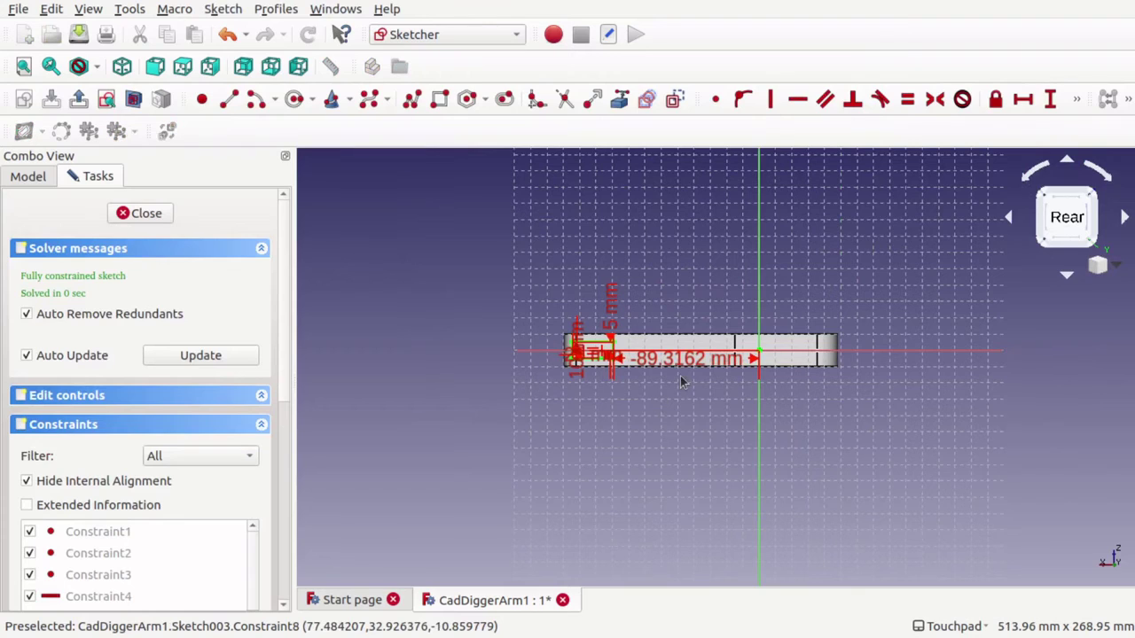
{"action": "left_click_drag", "start_coordinate": [681, 376], "coordinate": [683, 310], "text": "shift"}
{"action": "scroll", "coordinate": [683, 309], "scroll_direction": "down", "scroll_amount": 2}
{"action": "scroll", "coordinate": [683, 312], "scroll_direction": "up", "scroll_amount": 6}
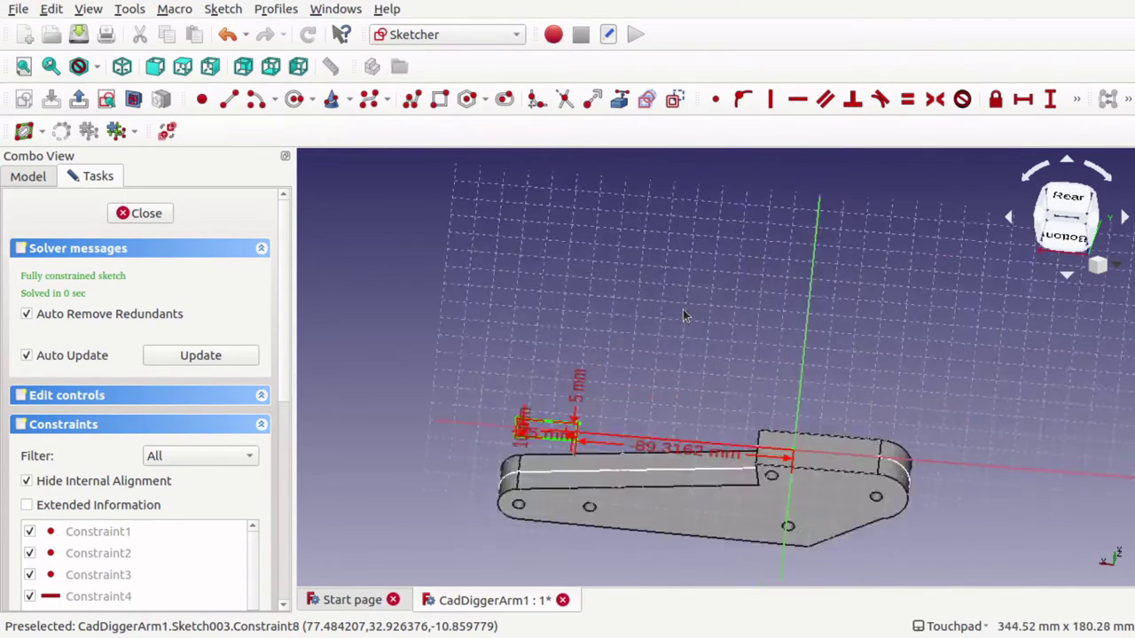
{"action": "key", "text": "Up"}
{"action": "key", "text": "Up"}
{"action": "key", "text": "Up"}
{"action": "key", "text": "Up"}
{"action": "key", "text": "Up"}
{"action": "key", "text": "Up"}
{"action": "key", "text": "Up"}
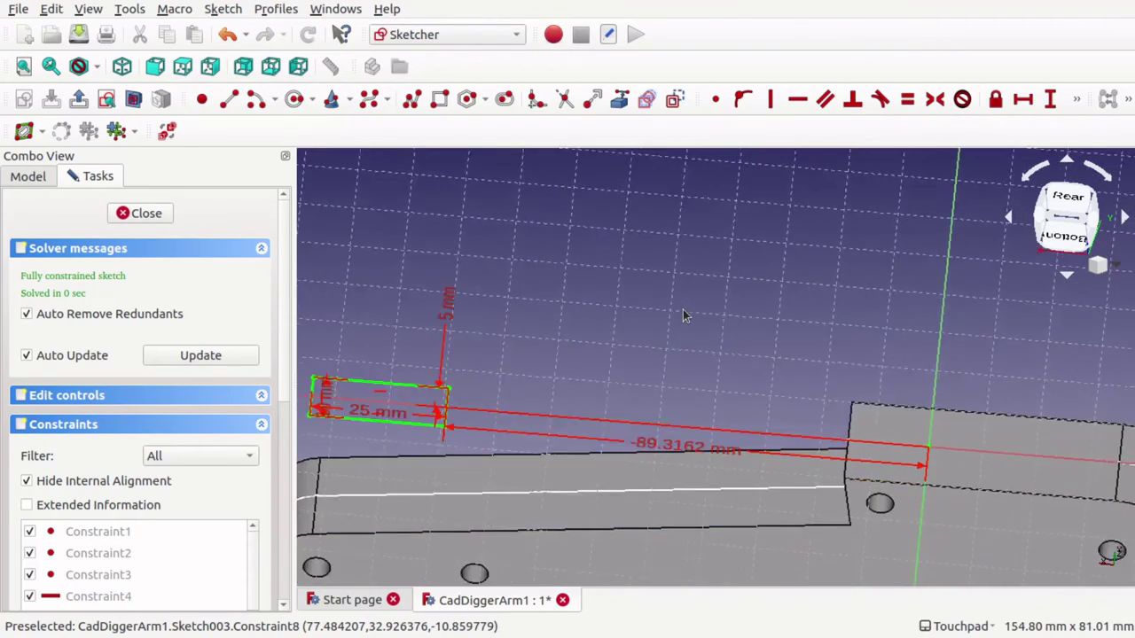
{"action": "mouse_move", "coordinate": [684, 314]}
{"action": "left_mouse_down", "text": "alt"}
{"action": "mouse_move", "coordinate": [671, 360]}
{"action": "mouse_move", "coordinate": [593, 291]}
{"action": "left_mouse_up", "text": "alt"}
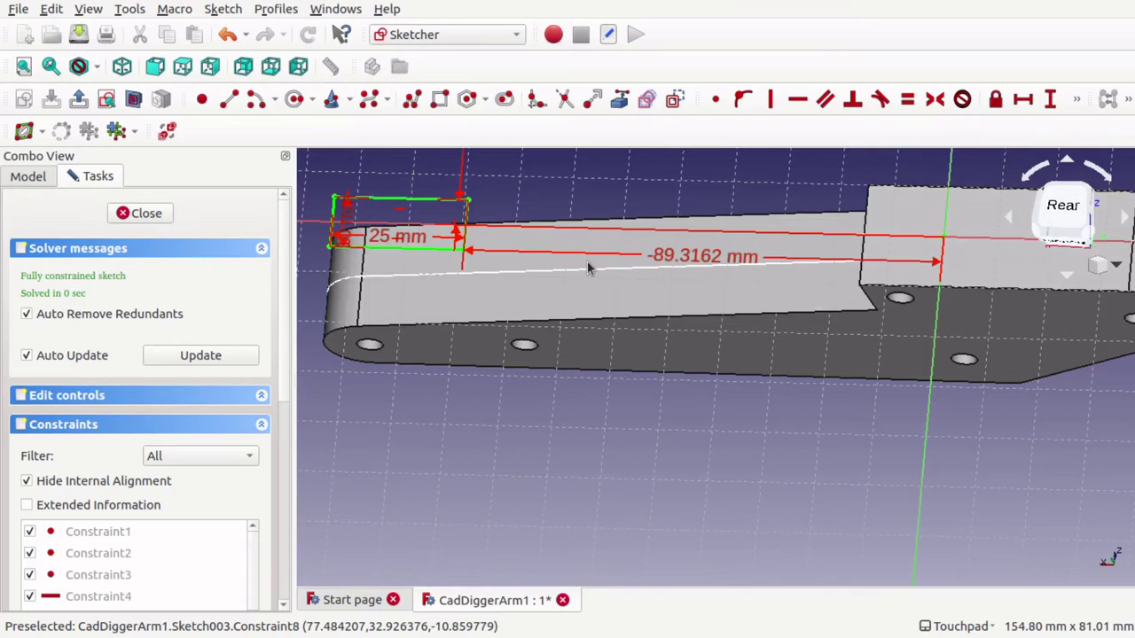
- Display FilletAtJoint and Fillet005 in turn and examine where the pocket cutout sits on the filleted arm
{"action": "left_click", "coordinate": [44, 178]}
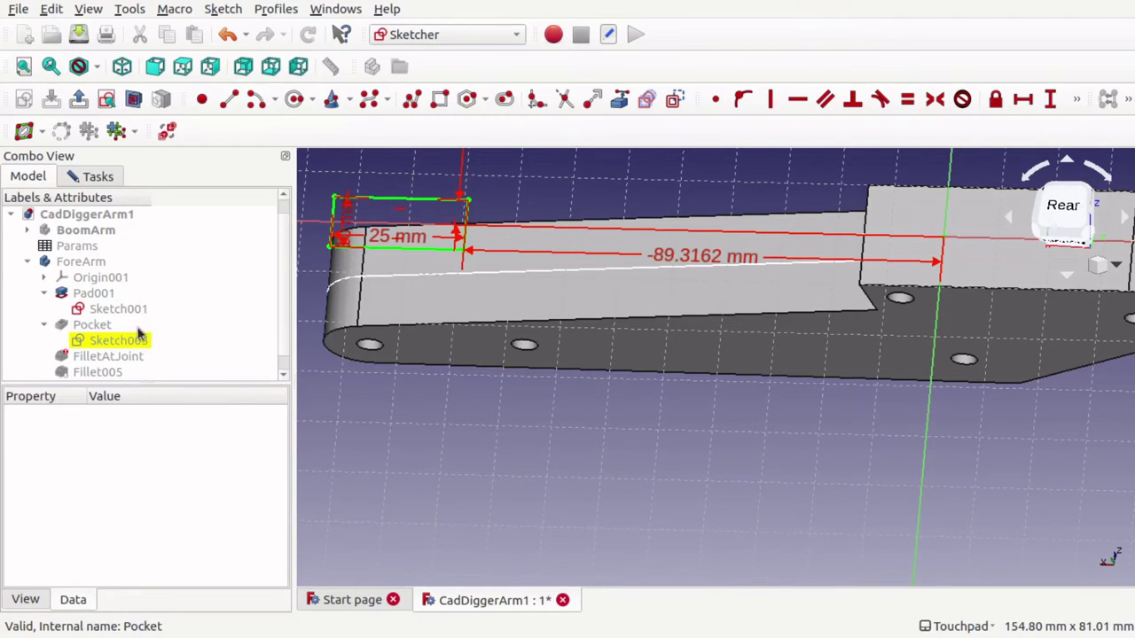
{"action": "left_click", "coordinate": [108, 356]}
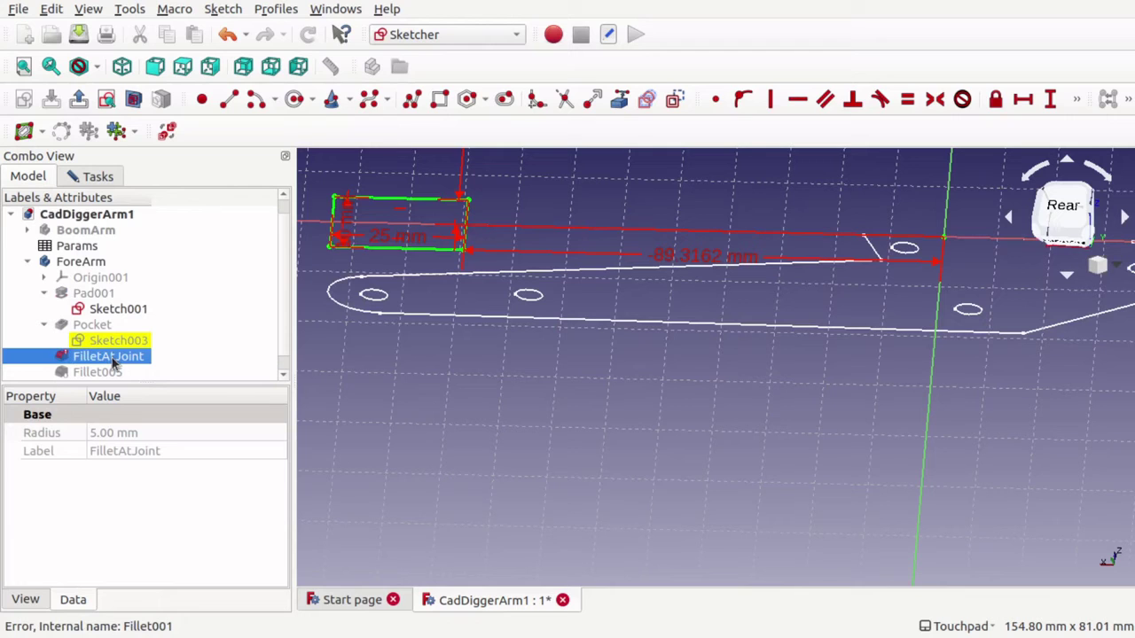
{"action": "left_click", "coordinate": [88, 373]}
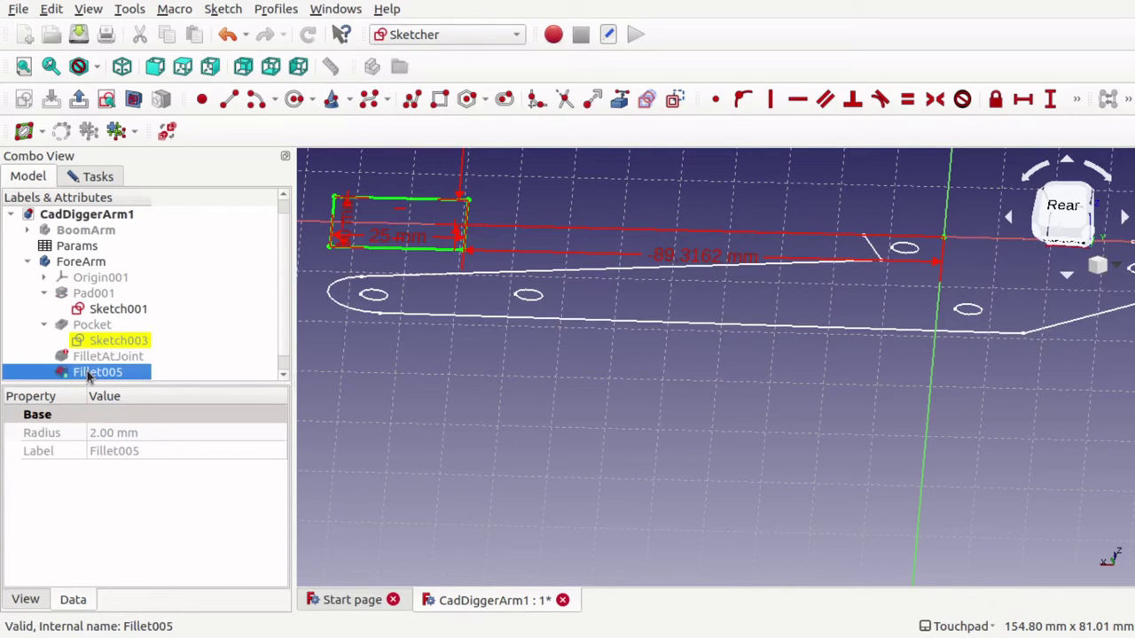
{"action": "scroll", "coordinate": [532, 421], "scroll_direction": "down", "scroll_amount": 5}
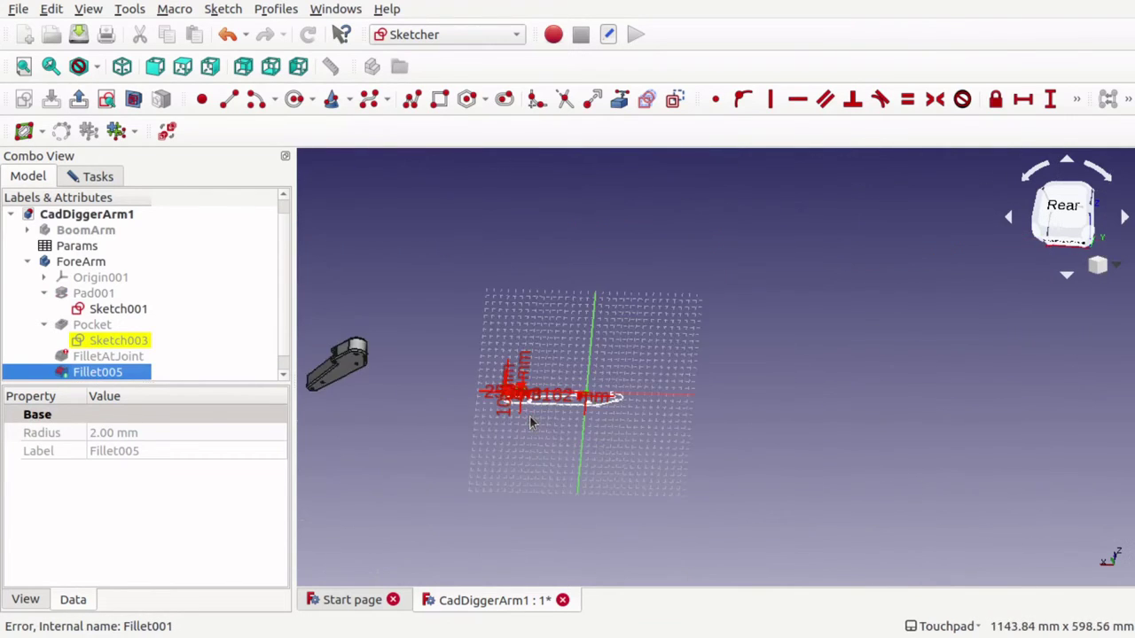
{"action": "middle_click_drag", "start_coordinate": [529, 414], "coordinate": [539, 403]}
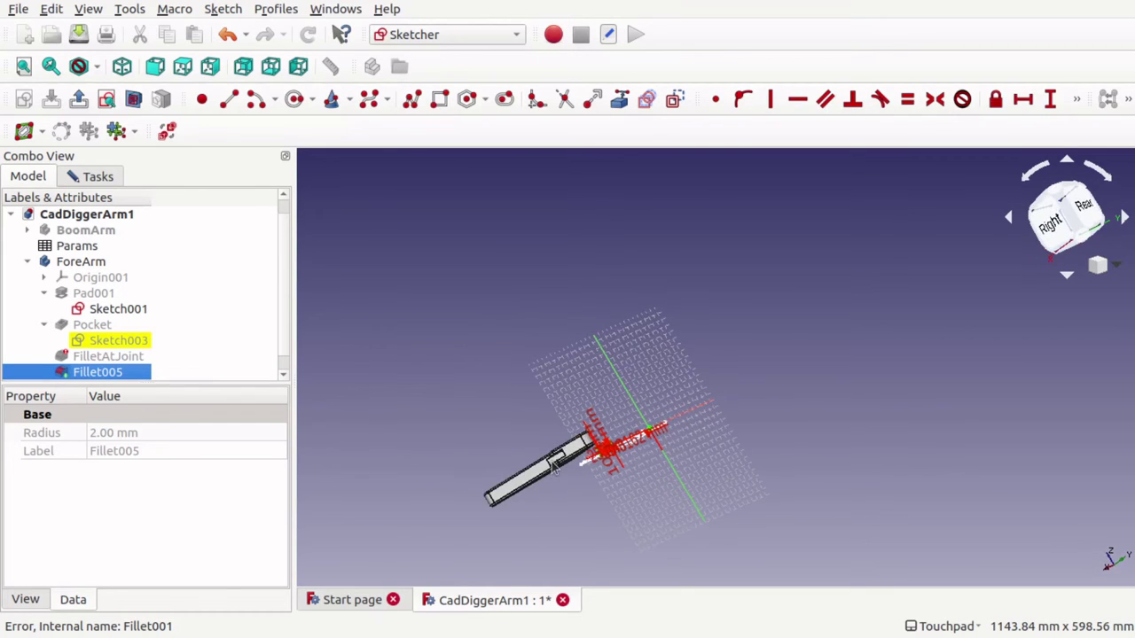
{"action": "scroll", "coordinate": [551, 468], "scroll_direction": "up", "scroll_amount": 5}
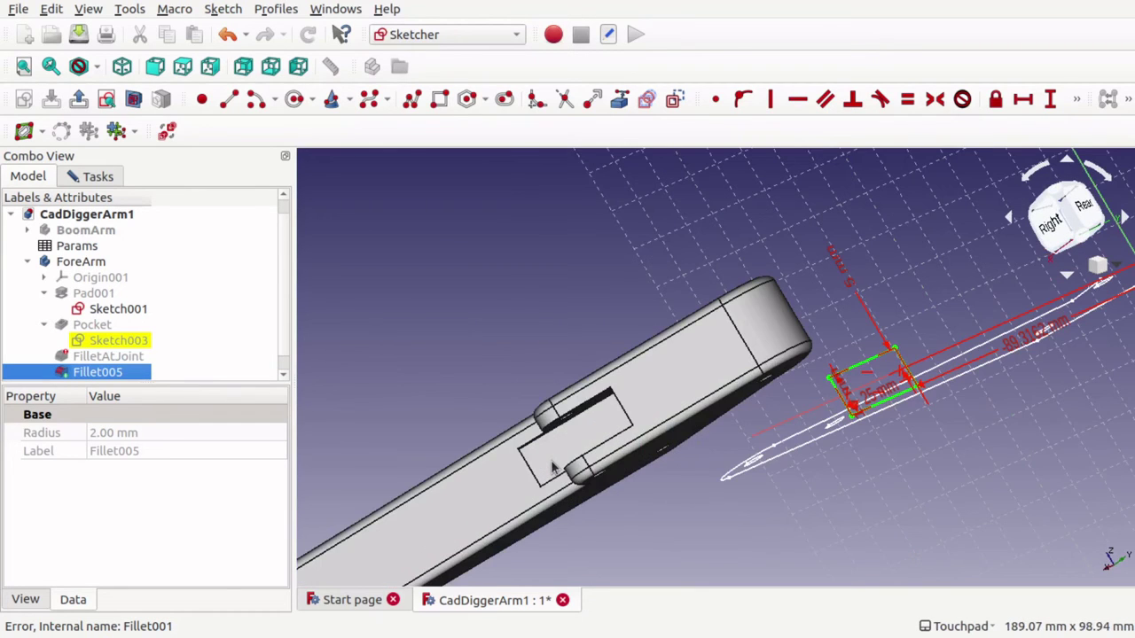
{"action": "mouse_move", "coordinate": [551, 461]}
{"action": "left_mouse_down", "text": "shift"}
{"action": "mouse_move", "coordinate": [544, 443]}
{"action": "mouse_move", "coordinate": [587, 371]}
{"action": "left_mouse_up", "text": "shift"}
{"action": "left_click", "coordinate": [586, 371]}
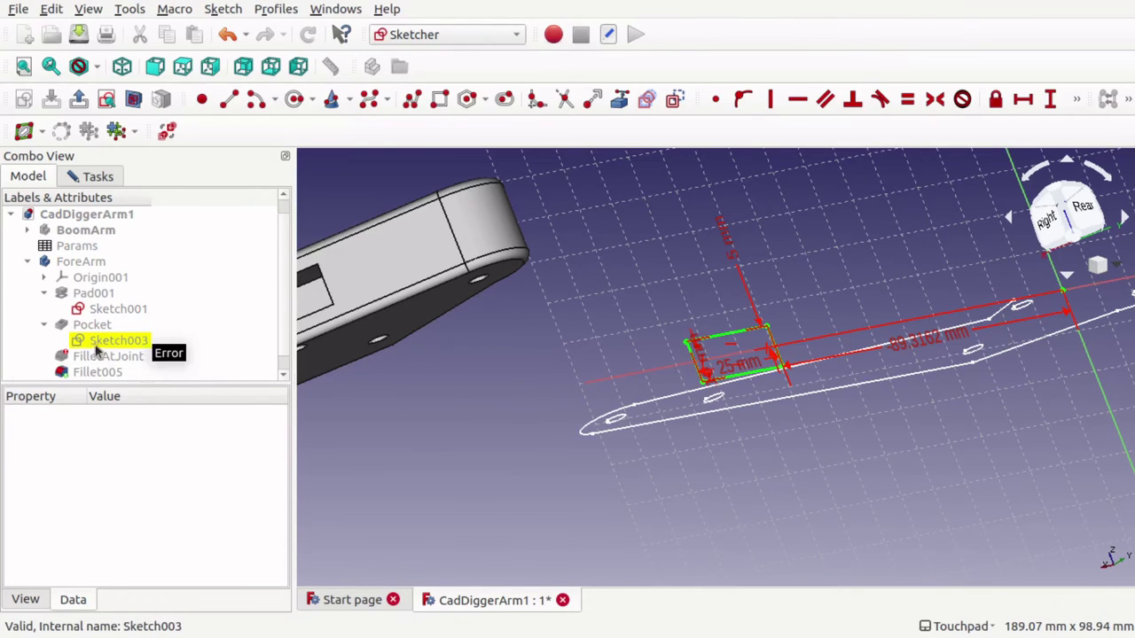
- Show Pad001 and set the horizontal distance between the Sketch003 rectangle and the origin to -10 mm
{"action": "left_click", "coordinate": [89, 299]}
{"action": "key", "text": "space"}
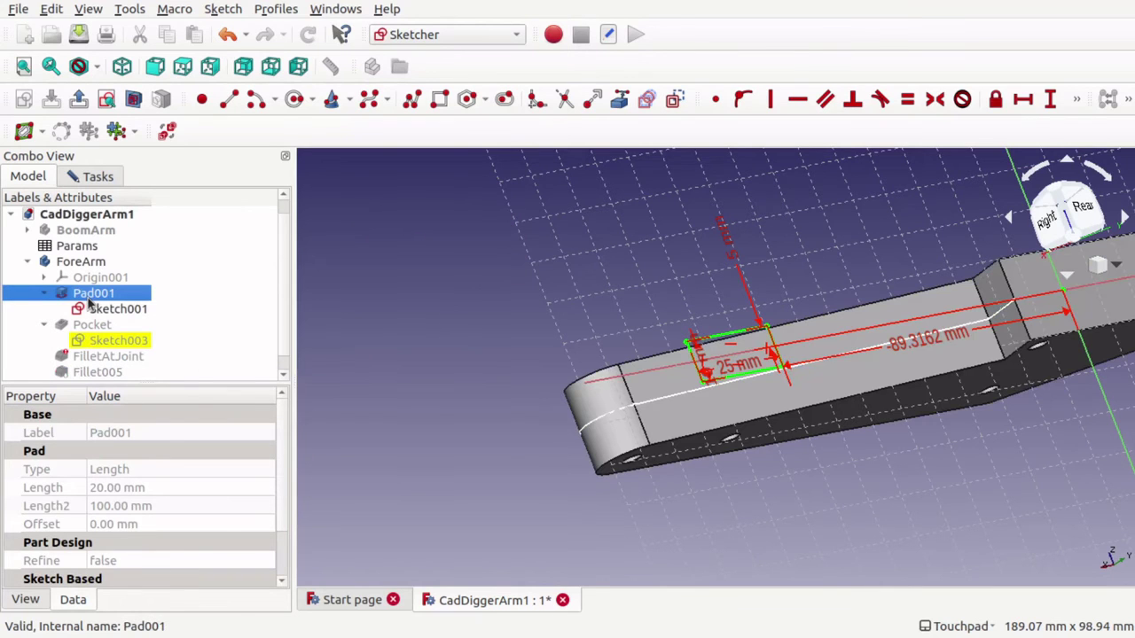
{"action": "left_click_drag", "start_coordinate": [826, 314], "coordinate": [723, 353], "text": "shift"}
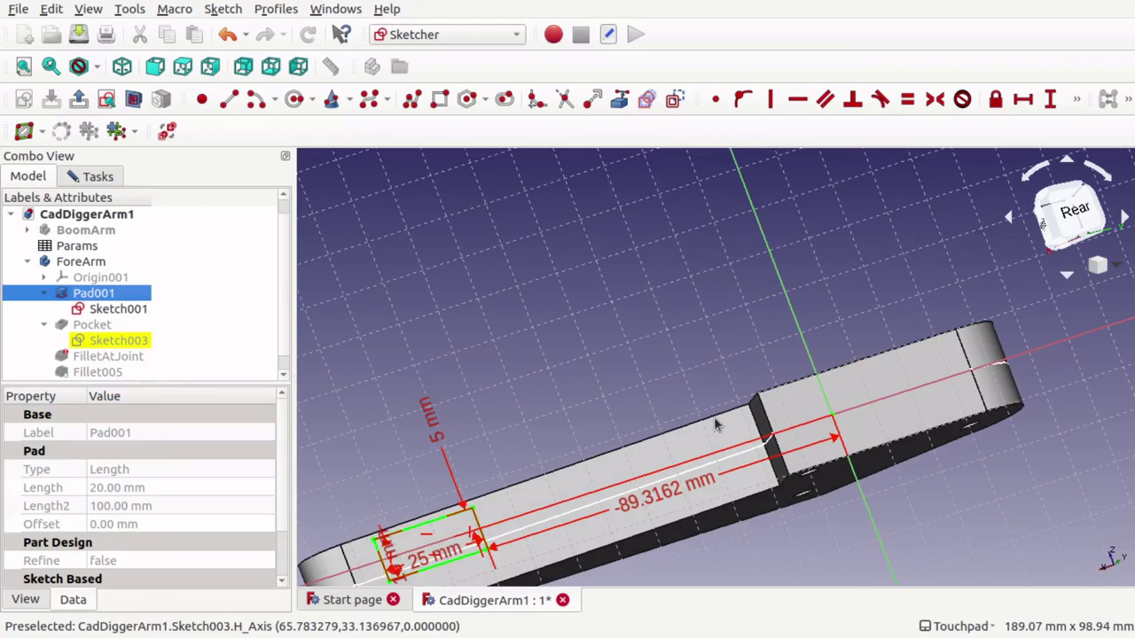
{"action": "left_click", "coordinate": [577, 526], "text": "ctrl"}
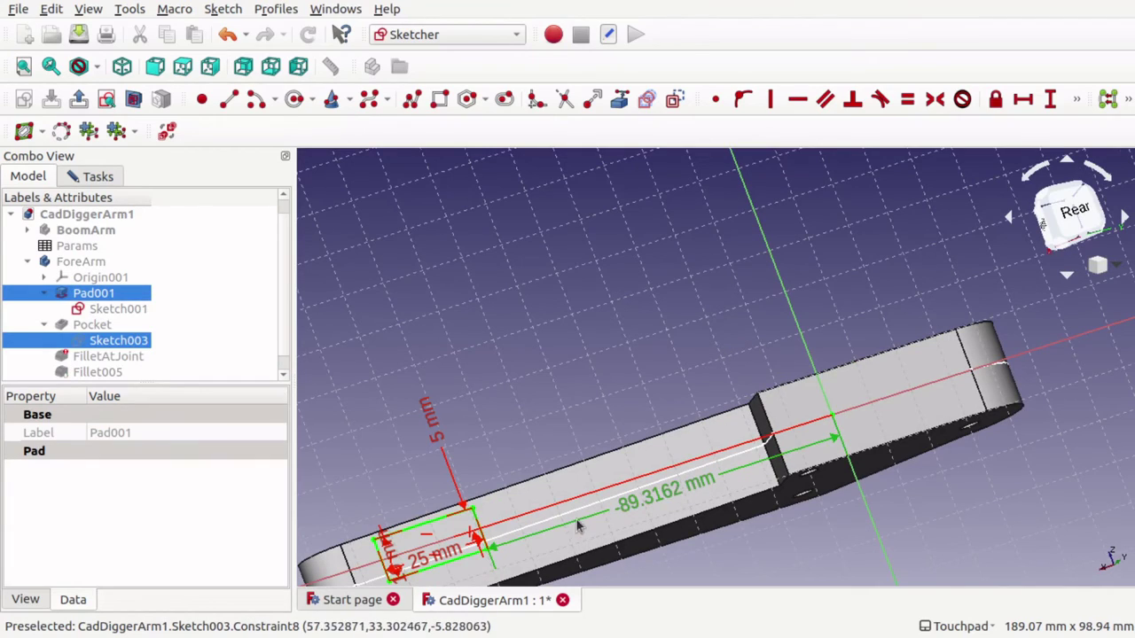
{"action": "double_click", "coordinate": [633, 504]}
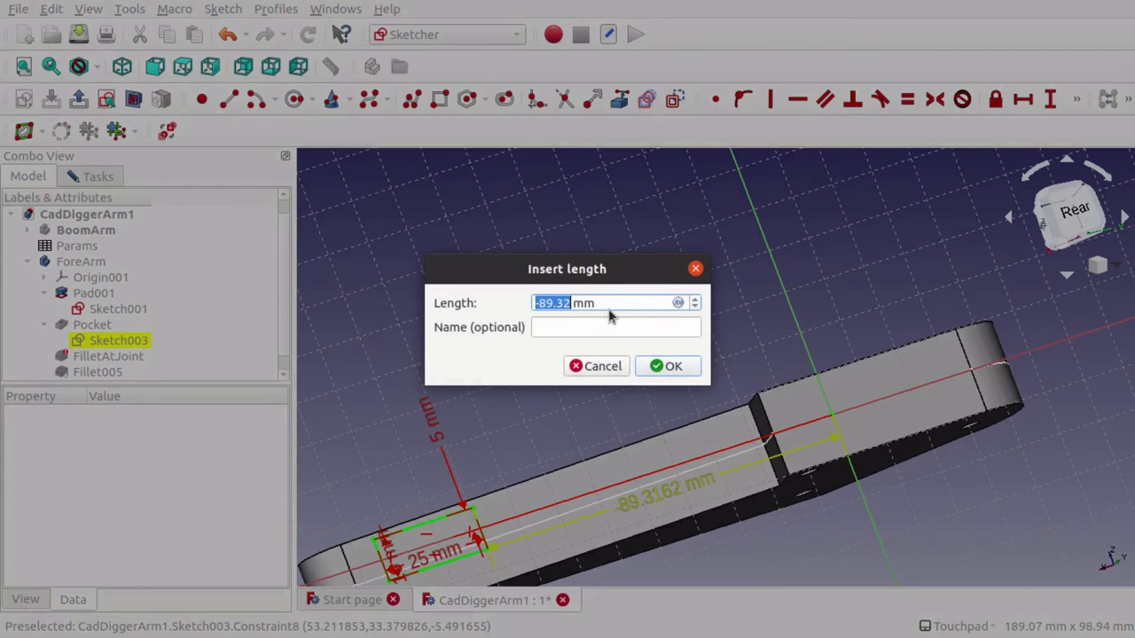
{"action": "type", "text": "-10"}
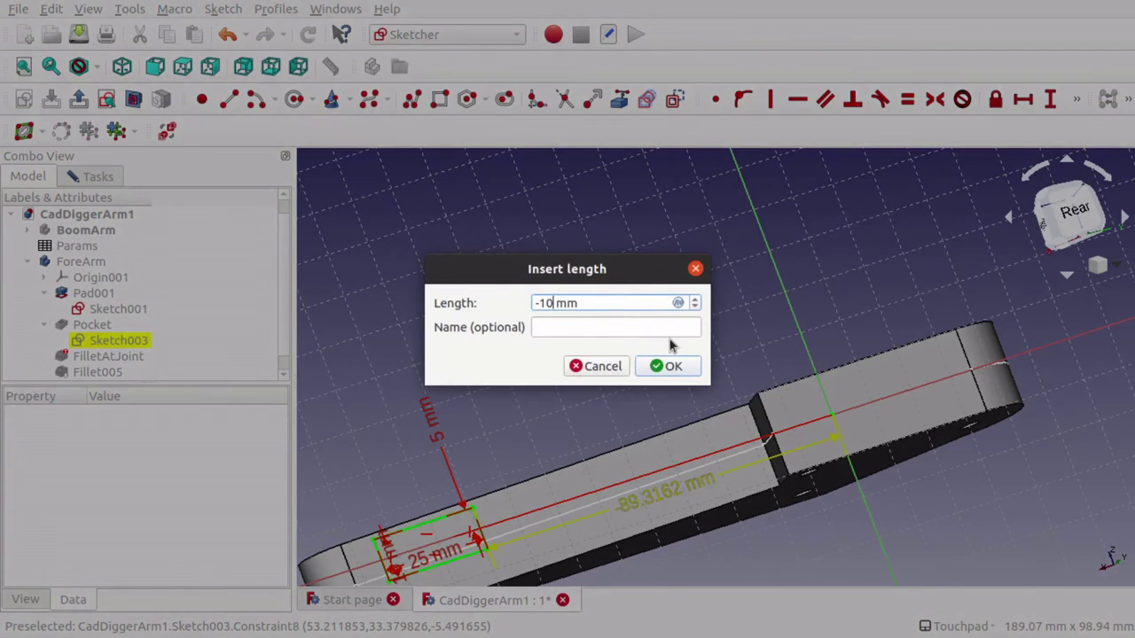
{"action": "left_click", "coordinate": [674, 366]}
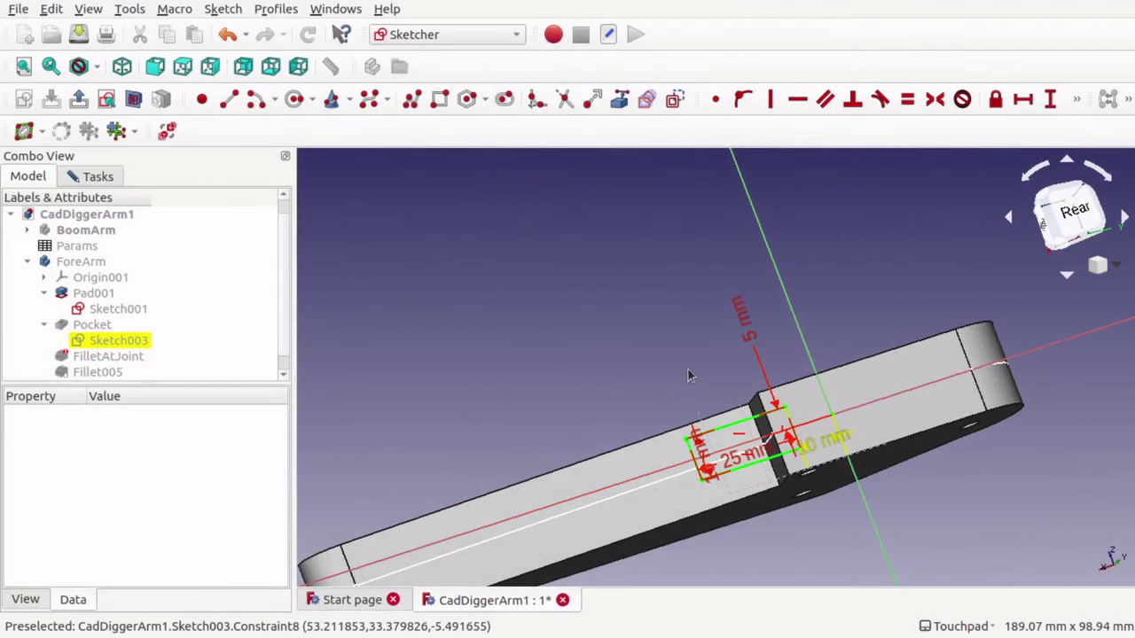
- Set the Sketch003 rectangle's horizontal distance from the origin to 0 mm
{"action": "left_click", "coordinate": [833, 443]}
{"action": "left_click", "coordinate": [833, 443]}
{"action": "double_click", "coordinate": [833, 448]}
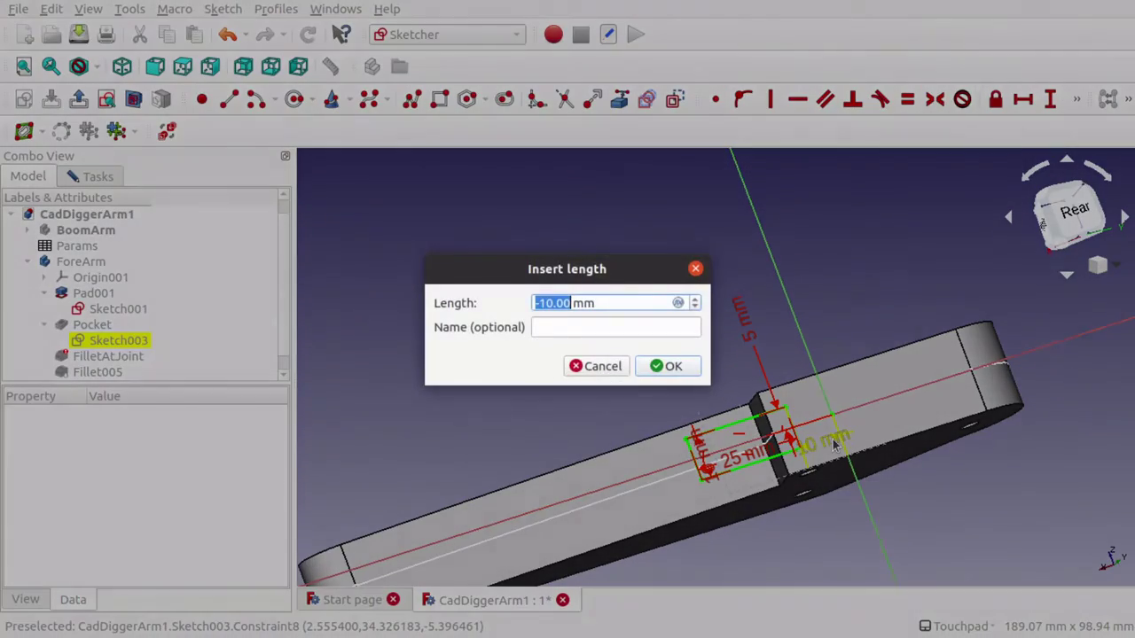
{"action": "type", "text": "0"}
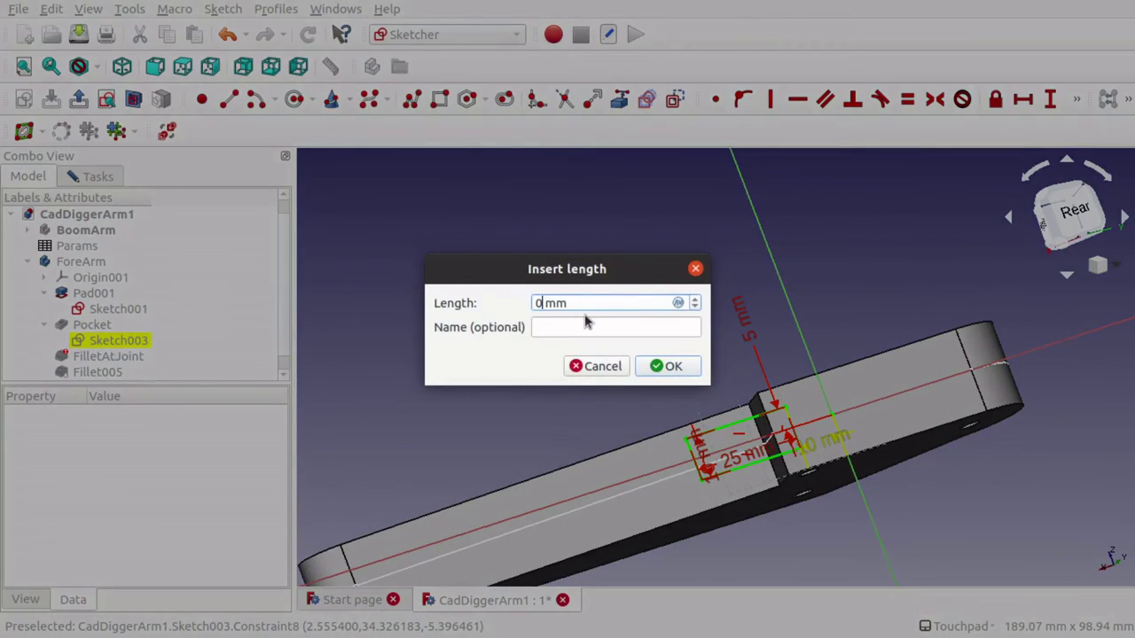
{"action": "key", "text": "Return"}
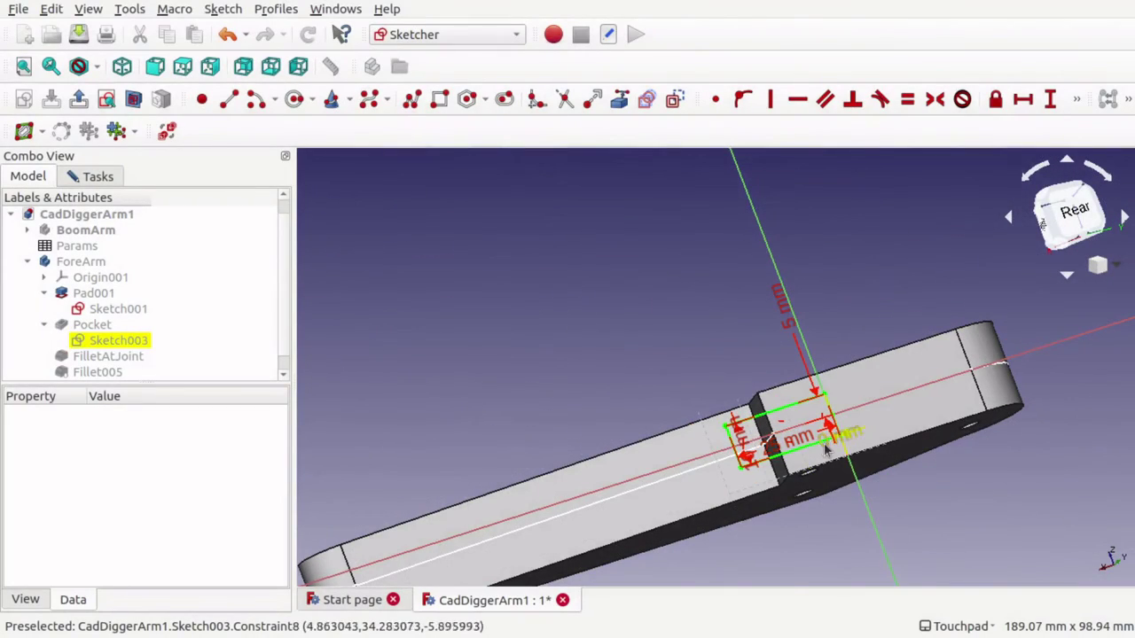
- Display Fillet005 and examine from several angles how the pocket cutout lines up with the Sketch003 rectangle at the joint
{"action": "left_click_drag", "start_coordinate": [828, 408], "coordinate": [768, 400], "text": "alt"}
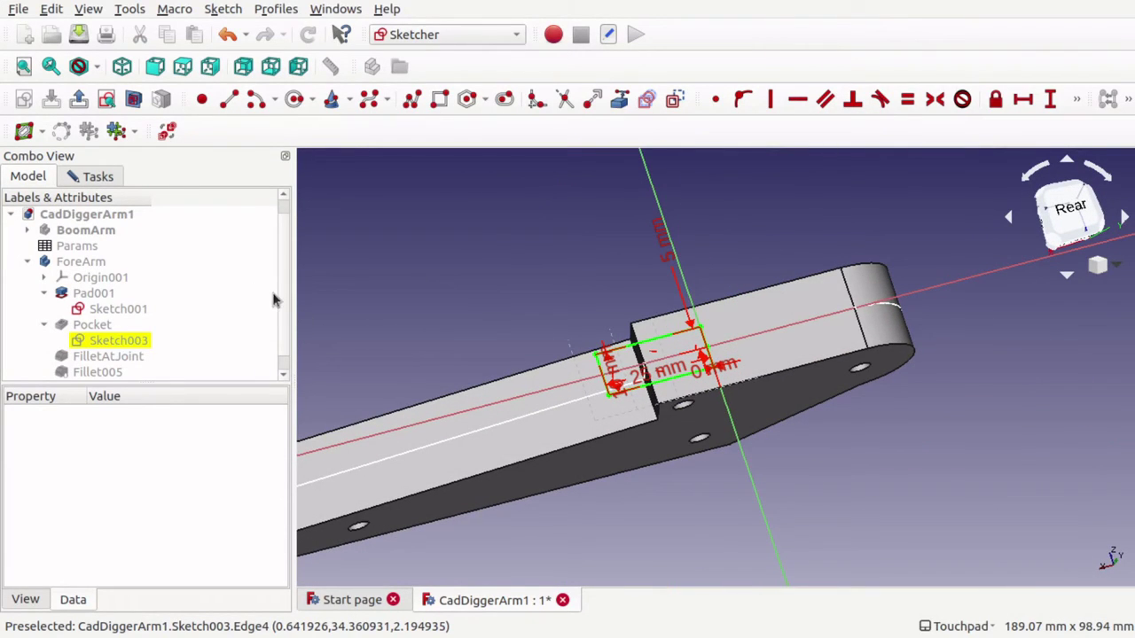
{"action": "scroll", "coordinate": [290, 321], "scroll_direction": "down", "scroll_amount": 1}
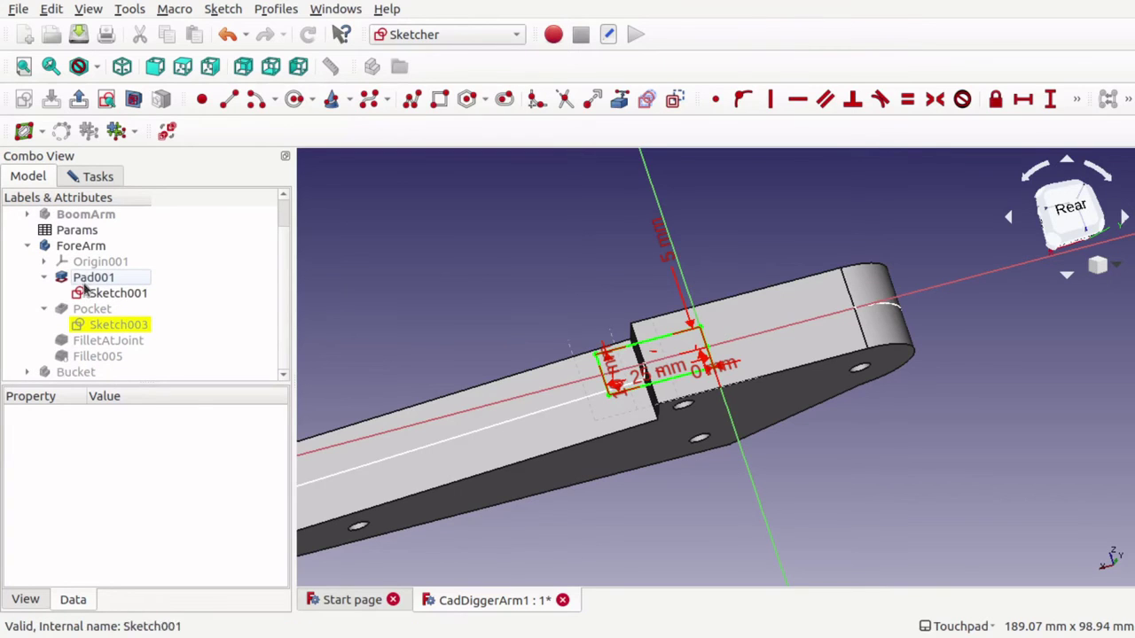
{"action": "left_click", "coordinate": [96, 355]}
{"action": "key", "text": "space"}
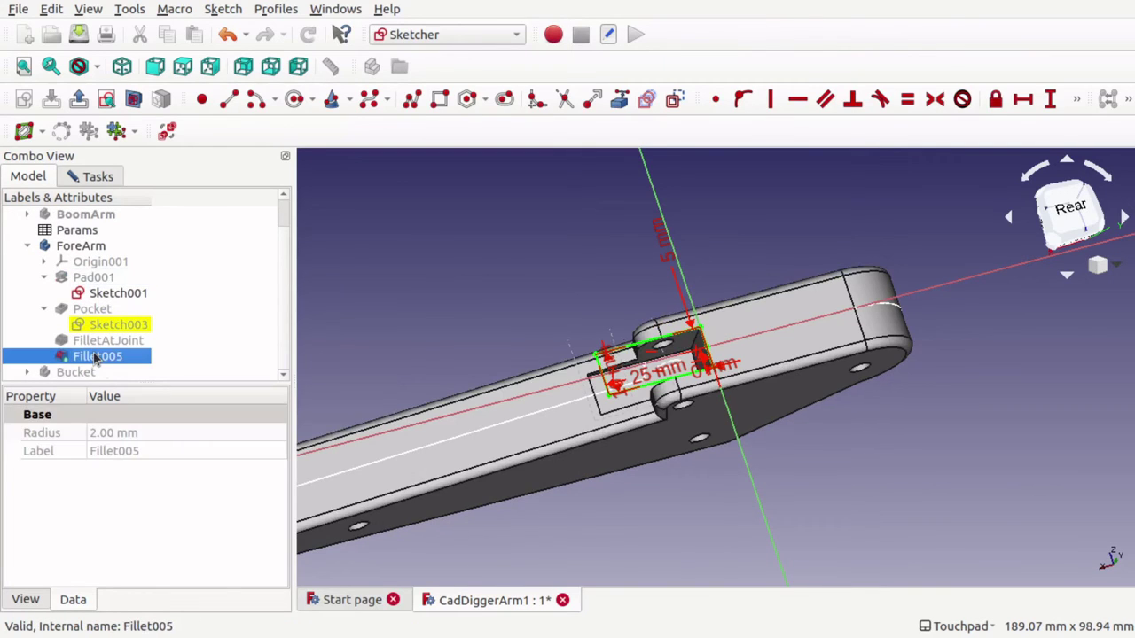
{"action": "mouse_move", "coordinate": [521, 367]}
{"action": "left_mouse_down", "text": "alt"}
{"action": "mouse_move", "coordinate": [540, 407]}
{"action": "mouse_move", "coordinate": [603, 355]}
{"action": "mouse_move", "coordinate": [481, 345]}
{"action": "mouse_move", "coordinate": [526, 352]}
{"action": "mouse_move", "coordinate": [481, 325]}
{"action": "mouse_move", "coordinate": [575, 299]}
{"action": "mouse_move", "coordinate": [563, 291]}
{"action": "mouse_move", "coordinate": [533, 304]}
{"action": "left_mouse_up", "text": "alt"}
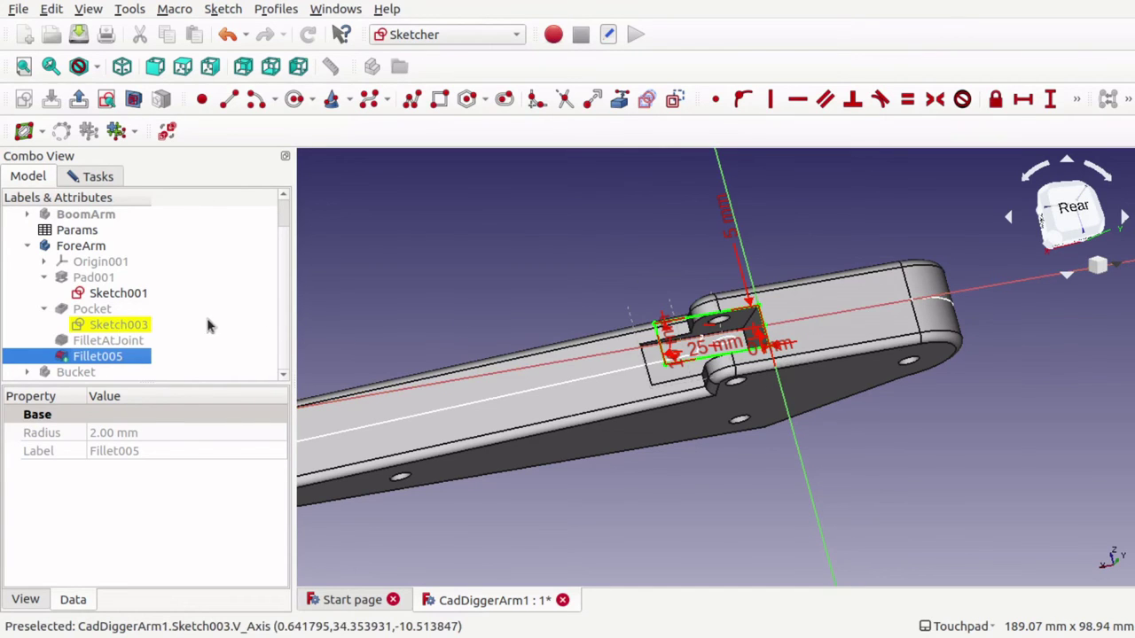
{"action": "mouse_move", "coordinate": [821, 387]}
{"action": "left_mouse_down", "text": "alt"}
{"action": "mouse_move", "coordinate": [764, 390]}
{"action": "mouse_move", "coordinate": [851, 373]}
{"action": "mouse_move", "coordinate": [842, 399]}
{"action": "mouse_move", "coordinate": [770, 395]}
{"action": "mouse_move", "coordinate": [768, 379]}
{"action": "left_mouse_up", "text": "alt"}
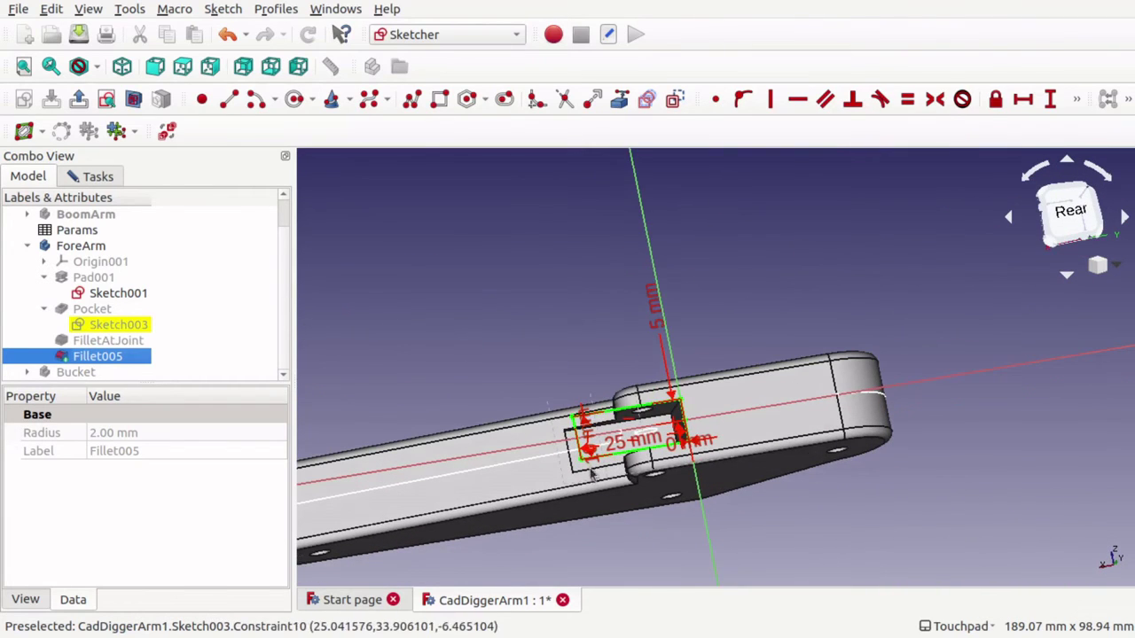
{"action": "mouse_move", "coordinate": [587, 472]}
{"action": "left_mouse_down", "text": "alt"}
{"action": "mouse_move", "coordinate": [610, 444]}
{"action": "mouse_move", "coordinate": [520, 350]}
{"action": "left_mouse_up", "text": "alt"}
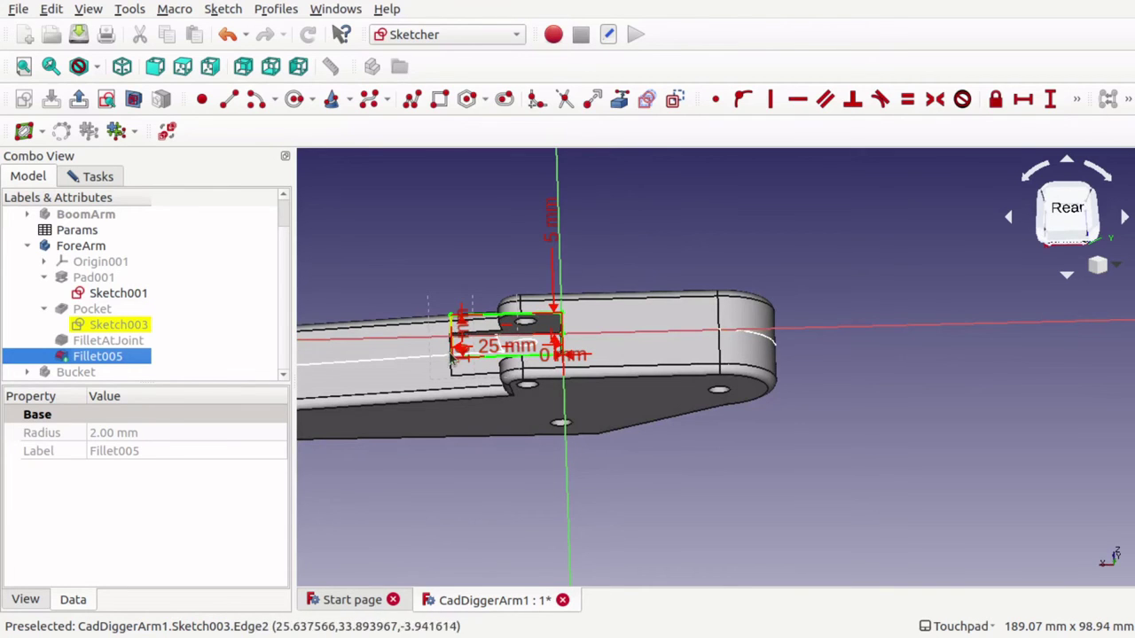
{"action": "left_click_drag", "start_coordinate": [456, 324], "coordinate": [679, 424], "text": "shift"}
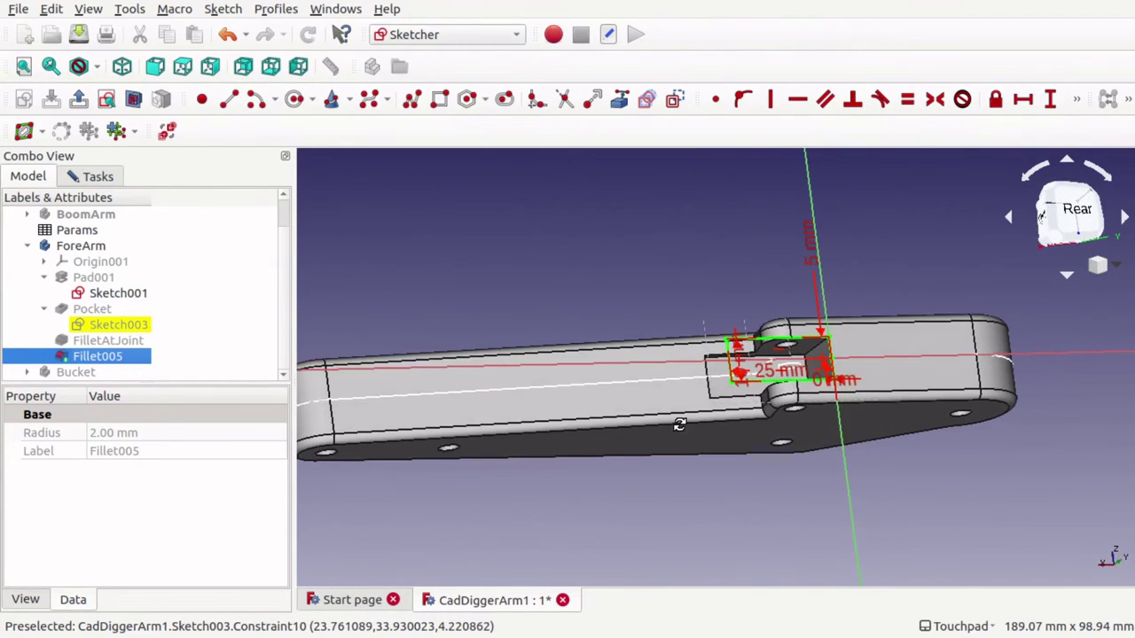
{"action": "middle_click_drag", "start_coordinate": [679, 425], "coordinate": [572, 454]}
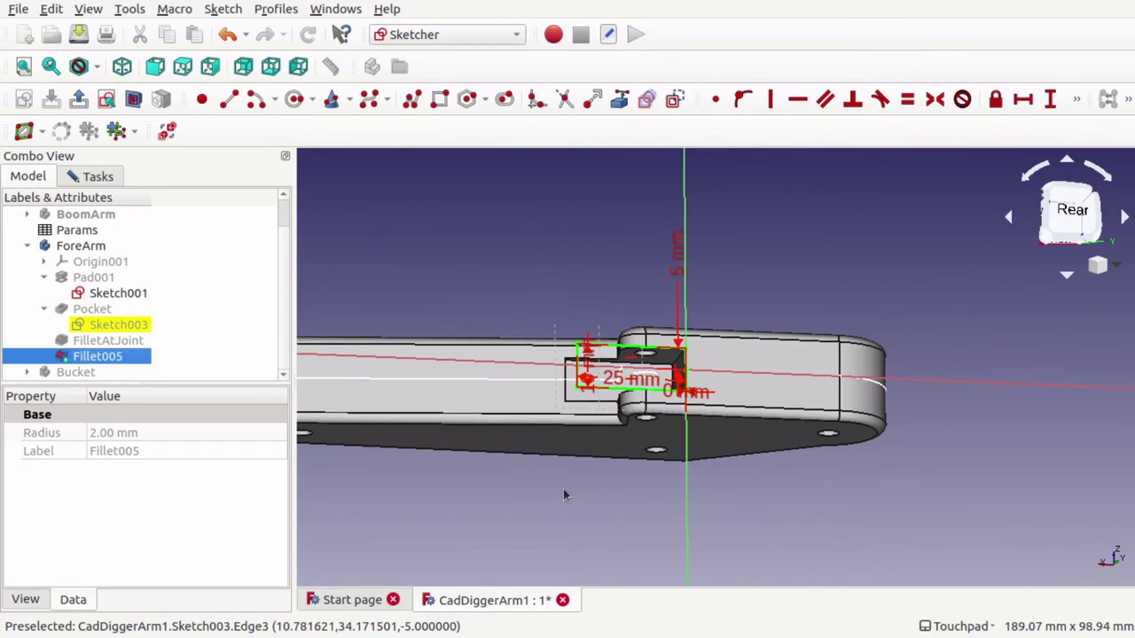
{"action": "middle_click_drag", "start_coordinate": [633, 334], "coordinate": [601, 344]}
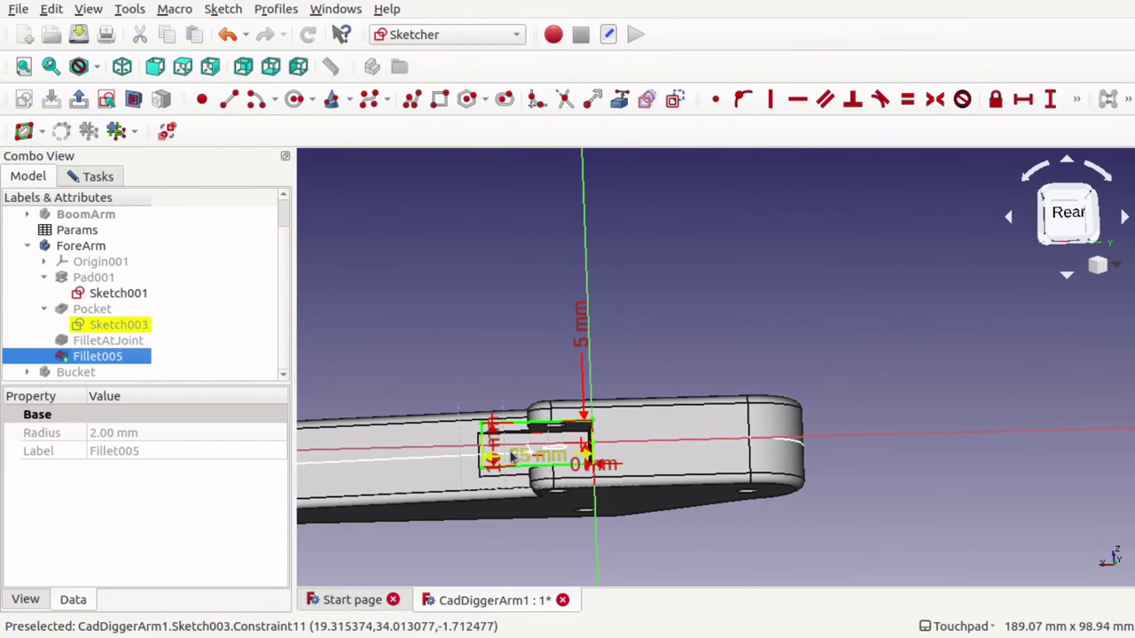
- Save the document and close the pocket's Sketch003
{"action": "key", "text": "ctrl+s"}
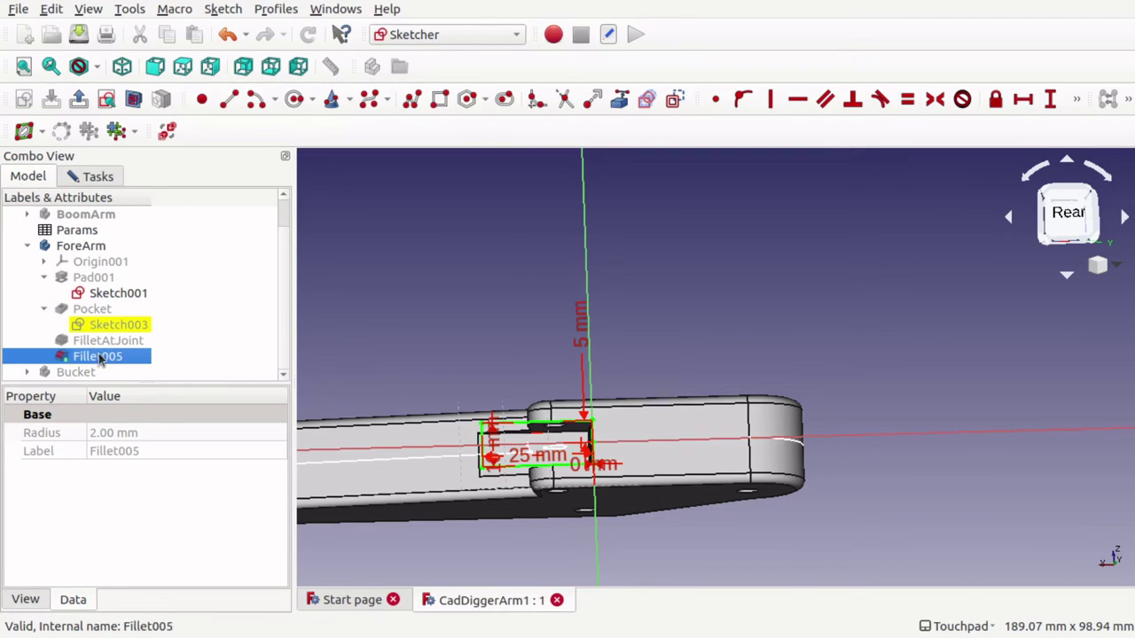
{"action": "left_click", "coordinate": [93, 177]}
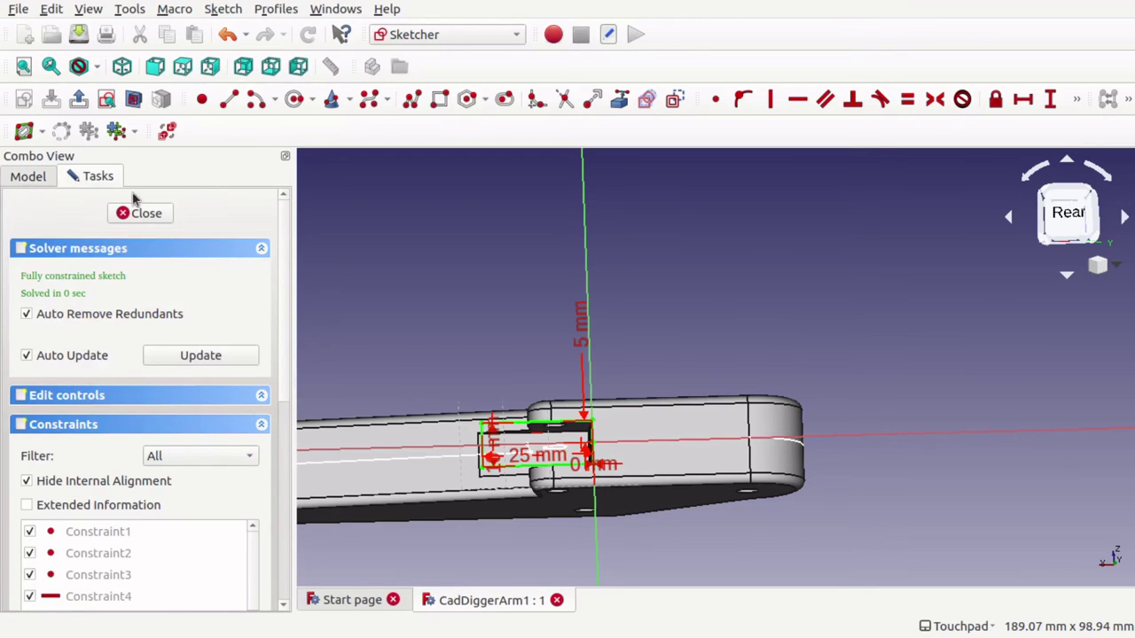
{"action": "left_click", "coordinate": [148, 215]}
{"action": "mouse_move", "coordinate": [681, 310]}
{"action": "left_mouse_down", "text": "alt"}
{"action": "mouse_move", "coordinate": [534, 349]}
{"action": "mouse_move", "coordinate": [499, 442]}
{"action": "left_mouse_up", "text": "alt"}
{"action": "key", "text": "Up"}
{"action": "key", "text": "Up"}
{"action": "key", "text": "Up"}
{"action": "key", "text": "Up"}
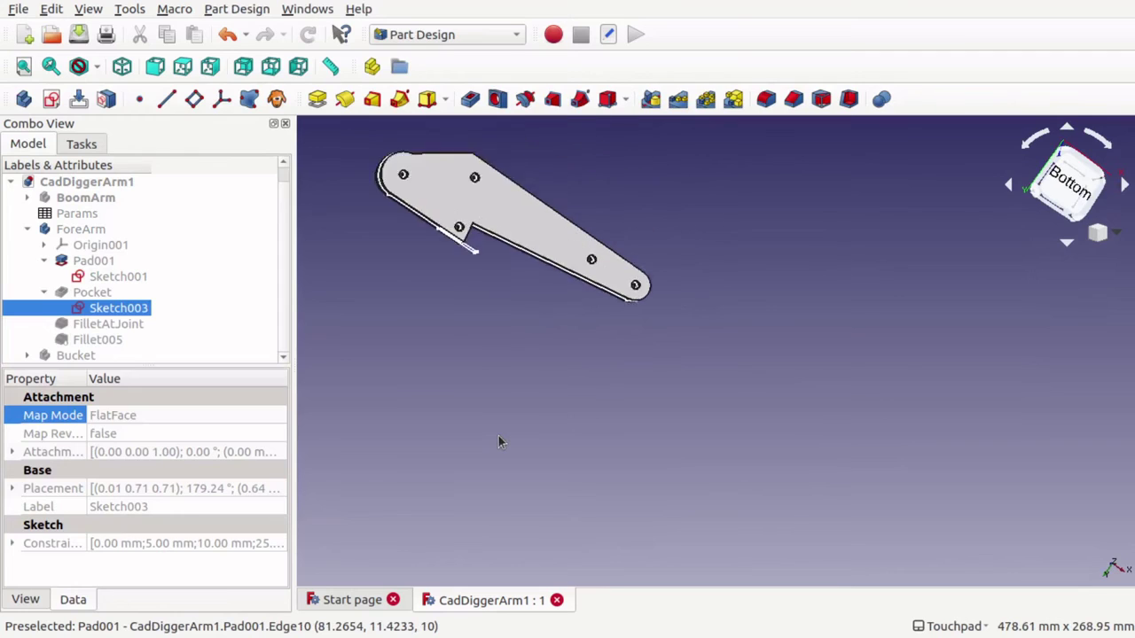
- Display the Fillet005 result and hide both Sketch003 and Sketch001 of the ForeArm
{"action": "left_click", "coordinate": [100, 342]}
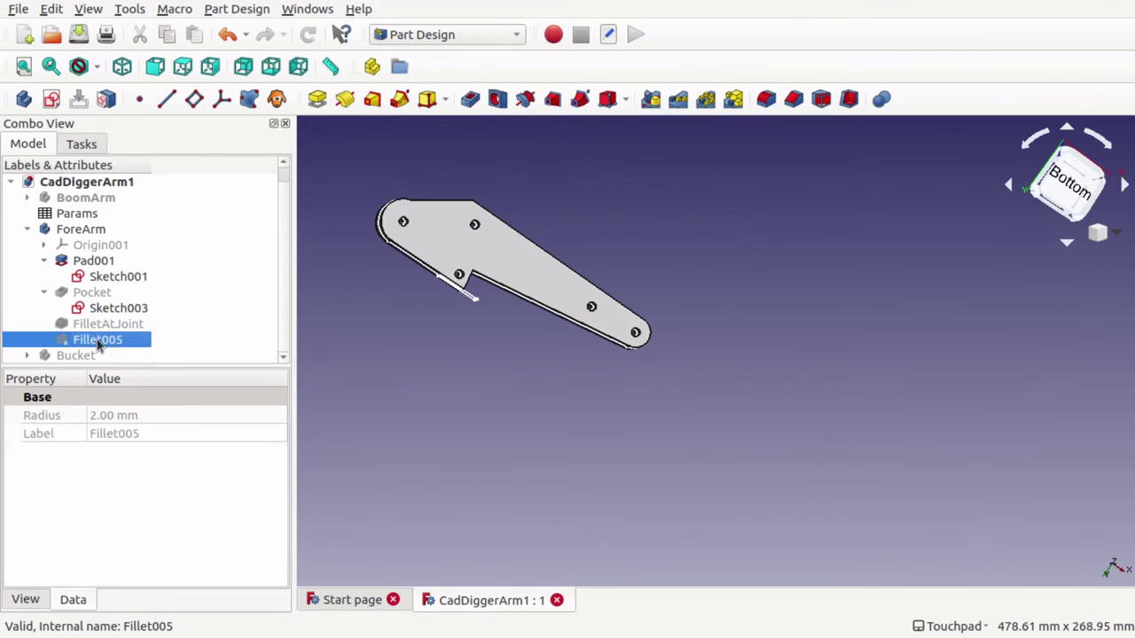
{"action": "left_click", "coordinate": [117, 295]}
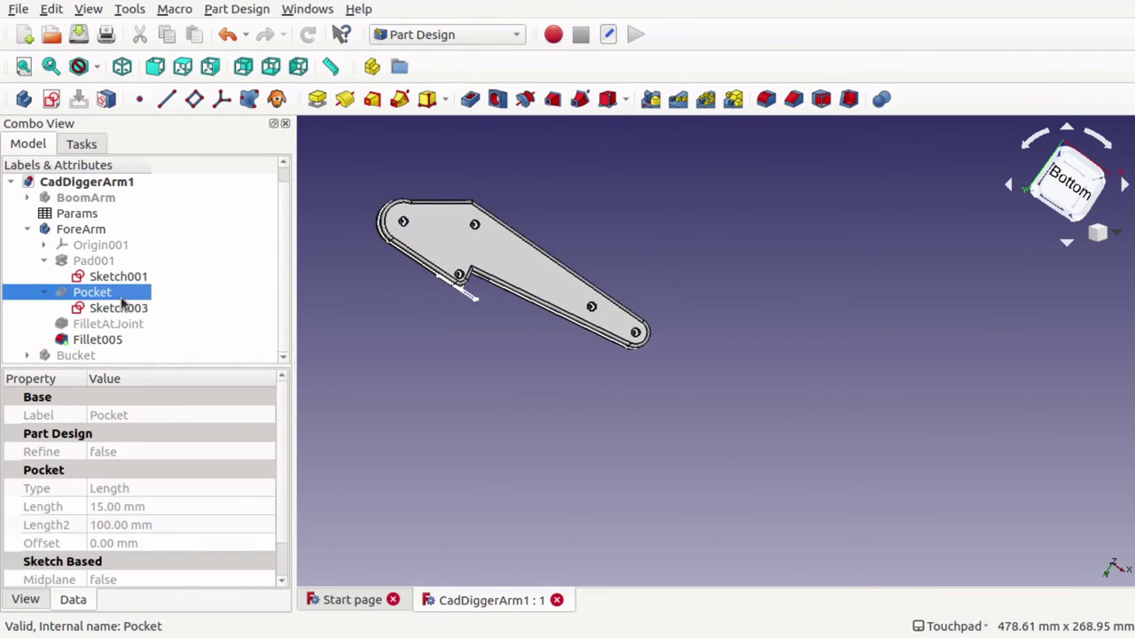
{"action": "left_click", "coordinate": [113, 307]}
{"action": "left_click", "coordinate": [114, 278]}
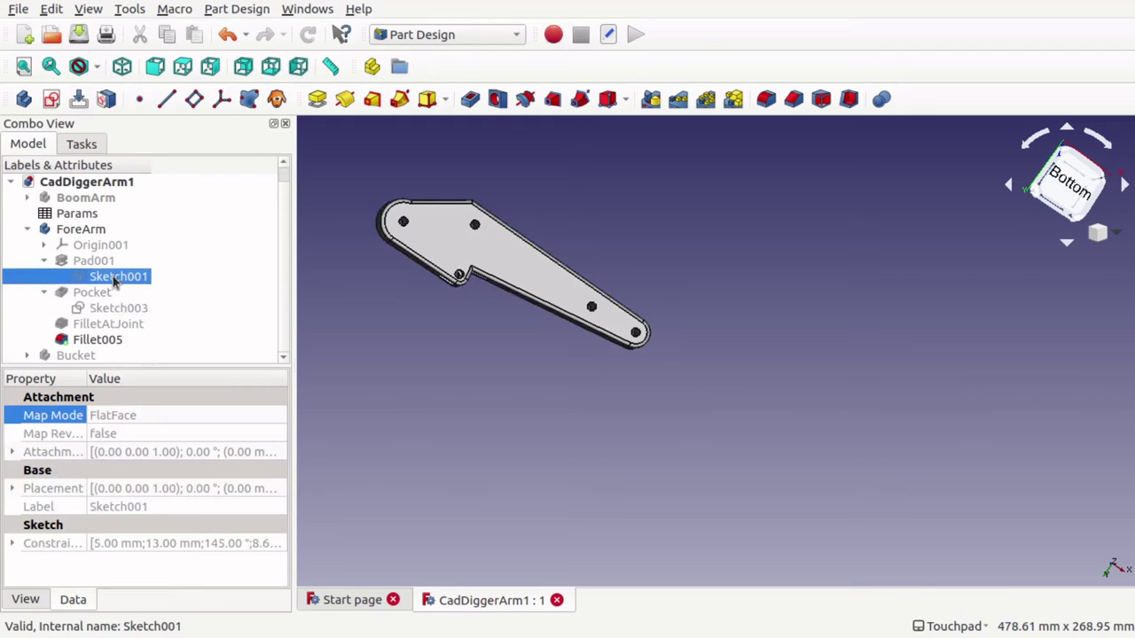
{"action": "left_click_drag", "start_coordinate": [555, 356], "coordinate": [553, 385], "text": "shift"}
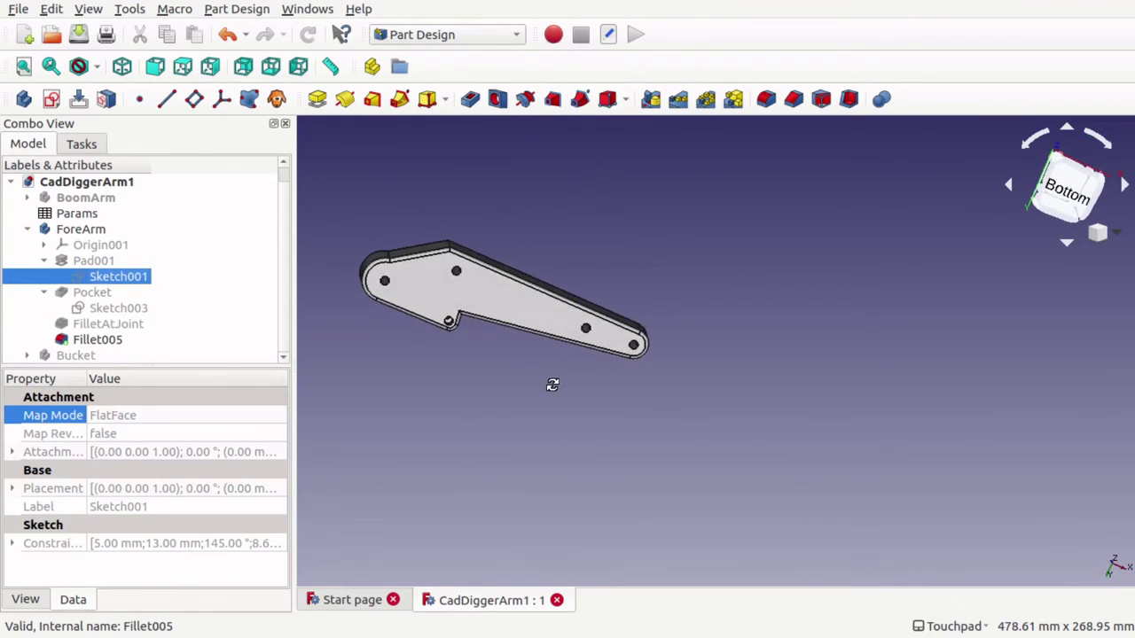
- Rotate the ForeArm body to 285° about the negative Z axis with Transform, using 15° increments, and check its pivot hole
{"action": "left_click", "coordinate": [89, 231]}
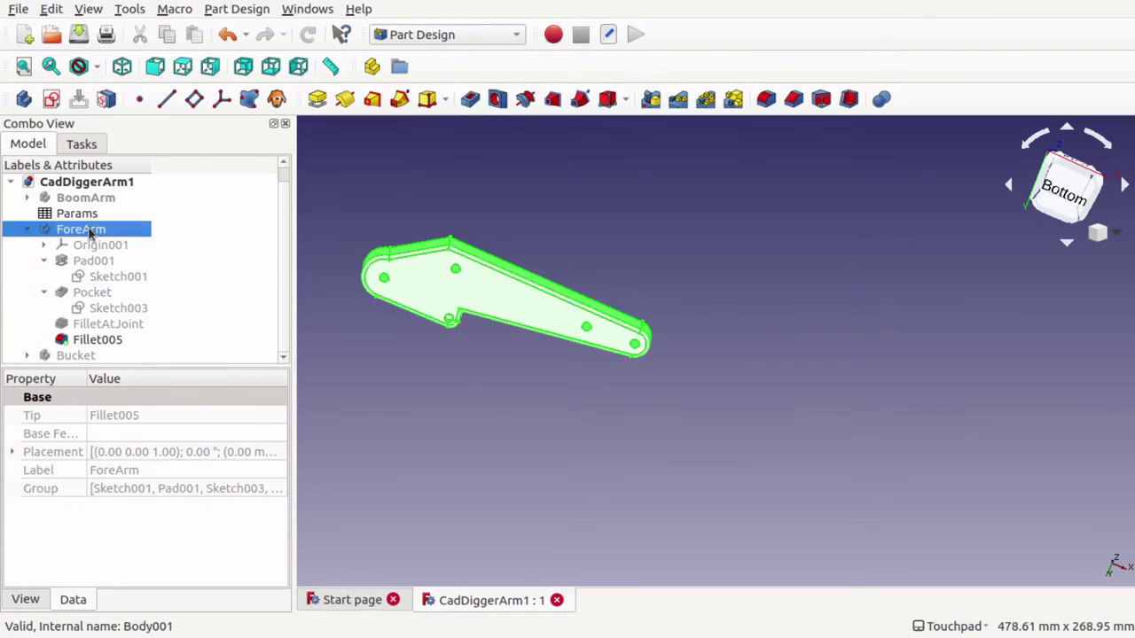
{"action": "right_click", "coordinate": [89, 231]}
{"action": "left_click", "coordinate": [160, 257]}
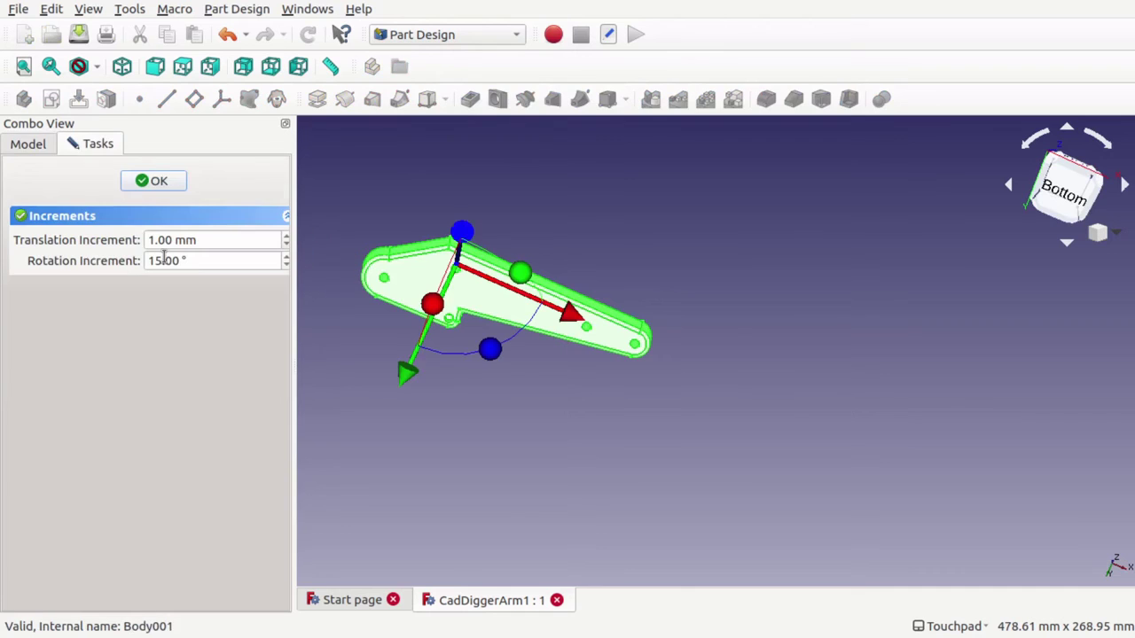
{"action": "left_click_drag", "start_coordinate": [486, 292], "coordinate": [535, 391], "text": "shift"}
{"action": "left_click_drag", "start_coordinate": [527, 469], "coordinate": [456, 332]}
{"action": "key", "text": "Down"}
{"action": "key", "text": "Down"}
{"action": "key", "text": "Down"}
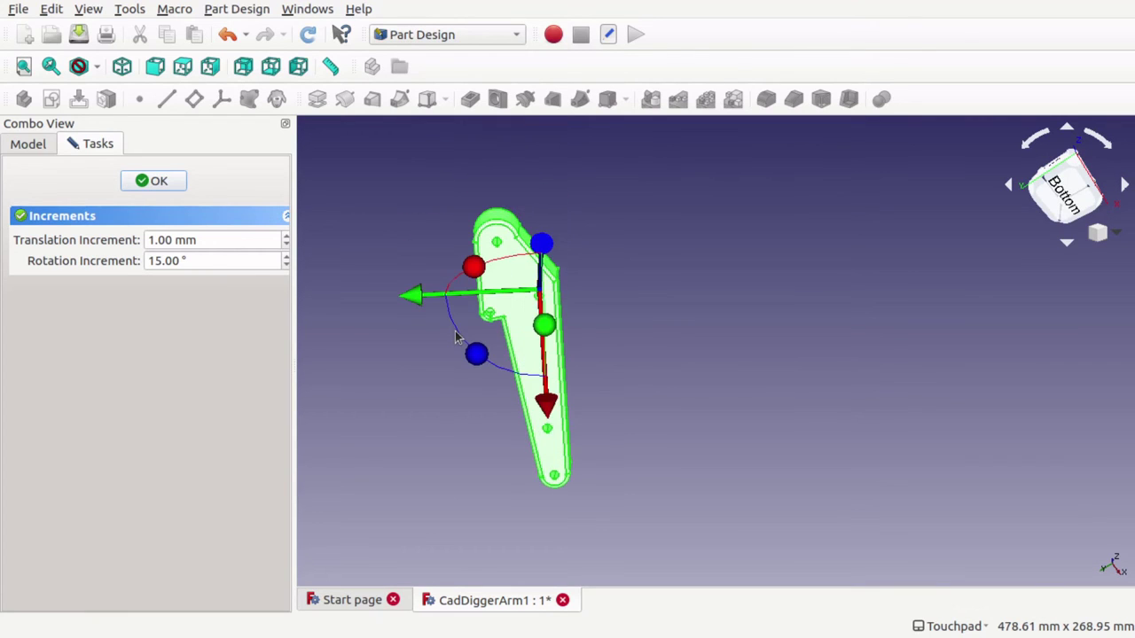
{"action": "scroll", "coordinate": [456, 336], "scroll_direction": "up", "scroll_amount": 5}
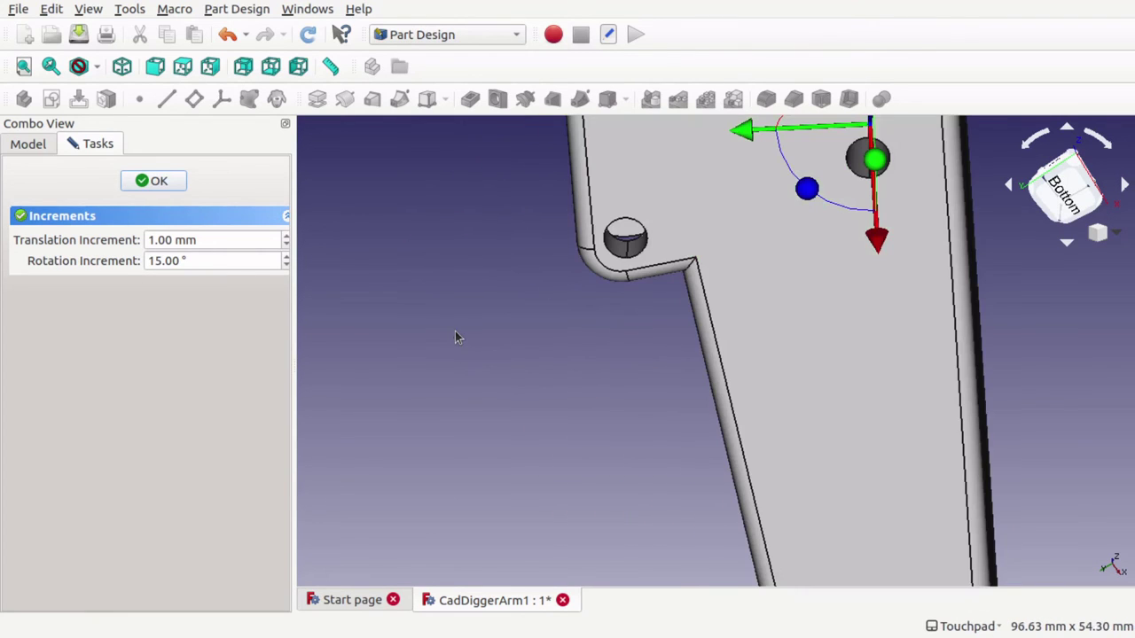
{"action": "scroll", "coordinate": [689, 267], "scroll_direction": "up", "scroll_amount": 5}
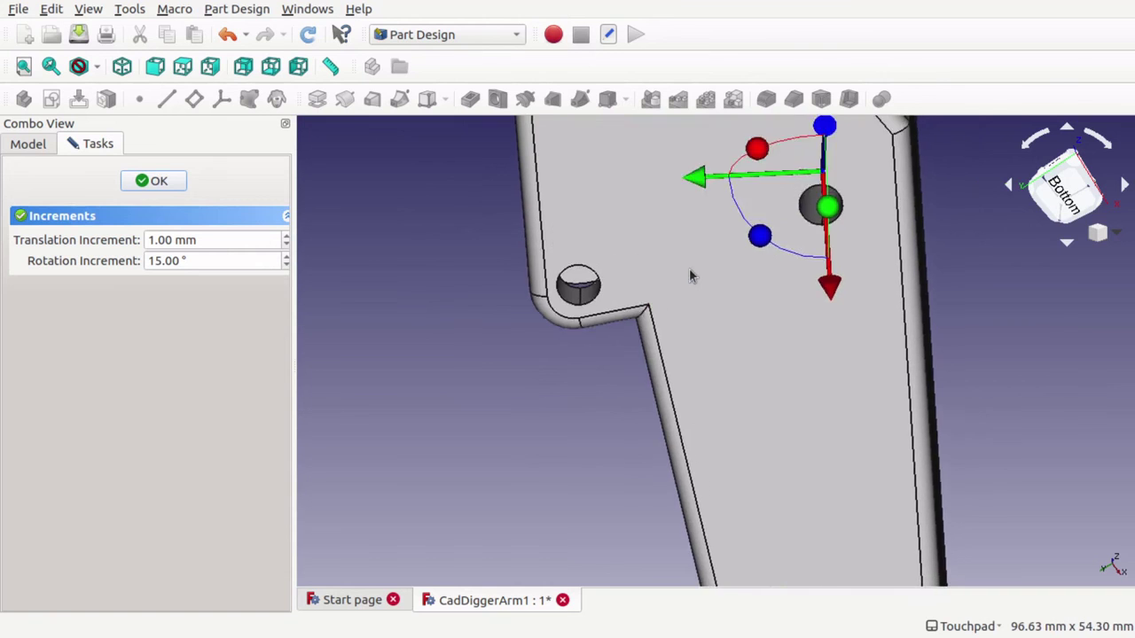
{"action": "left_click_drag", "start_coordinate": [967, 225], "coordinate": [693, 341]}
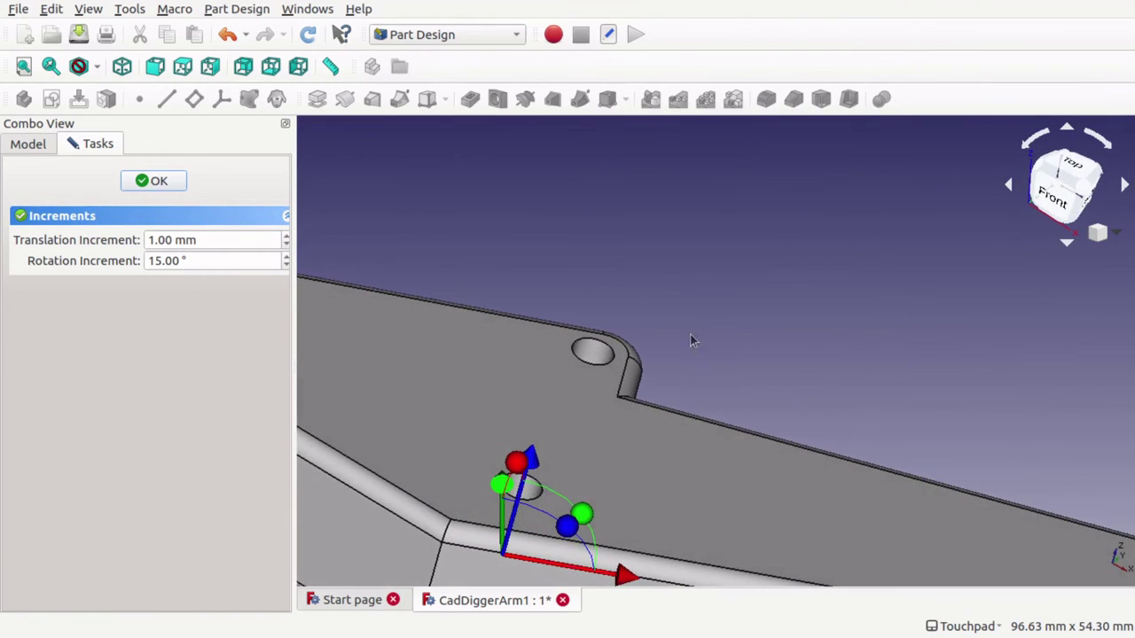
{"action": "left_click_drag", "start_coordinate": [629, 539], "coordinate": [783, 510]}
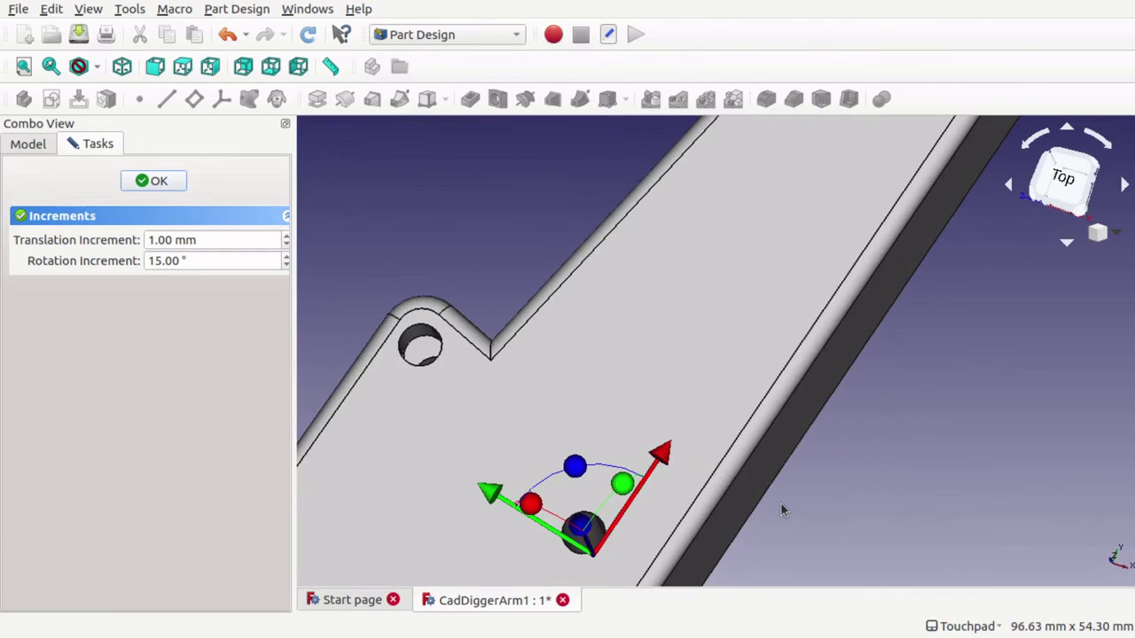
{"action": "left_click", "coordinate": [155, 181]}
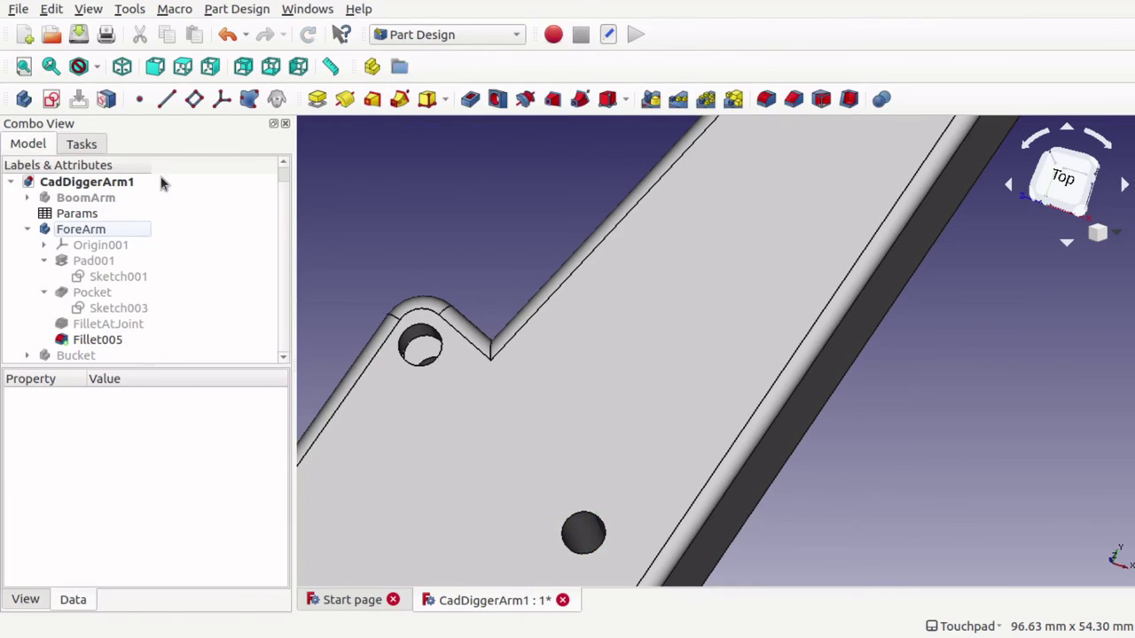
- Collapse and hide the ForeArm body, and display the Bucket body instead
{"action": "left_click", "coordinate": [28, 230]}
{"action": "left_click", "coordinate": [80, 248]}
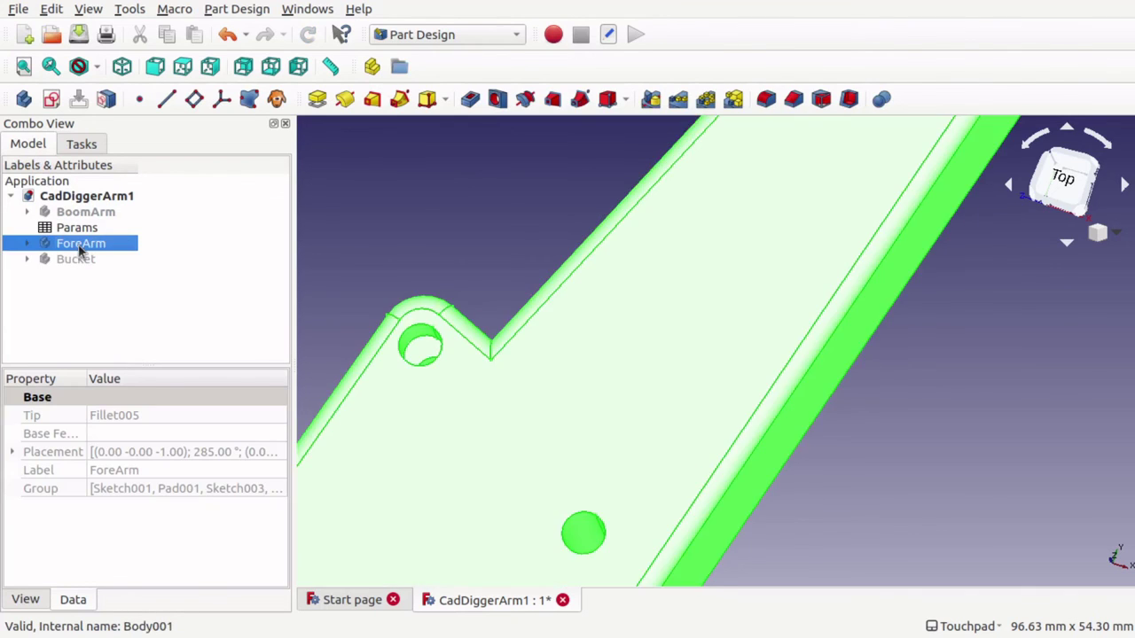
{"action": "key", "text": "space"}
{"action": "left_click", "coordinate": [82, 267]}
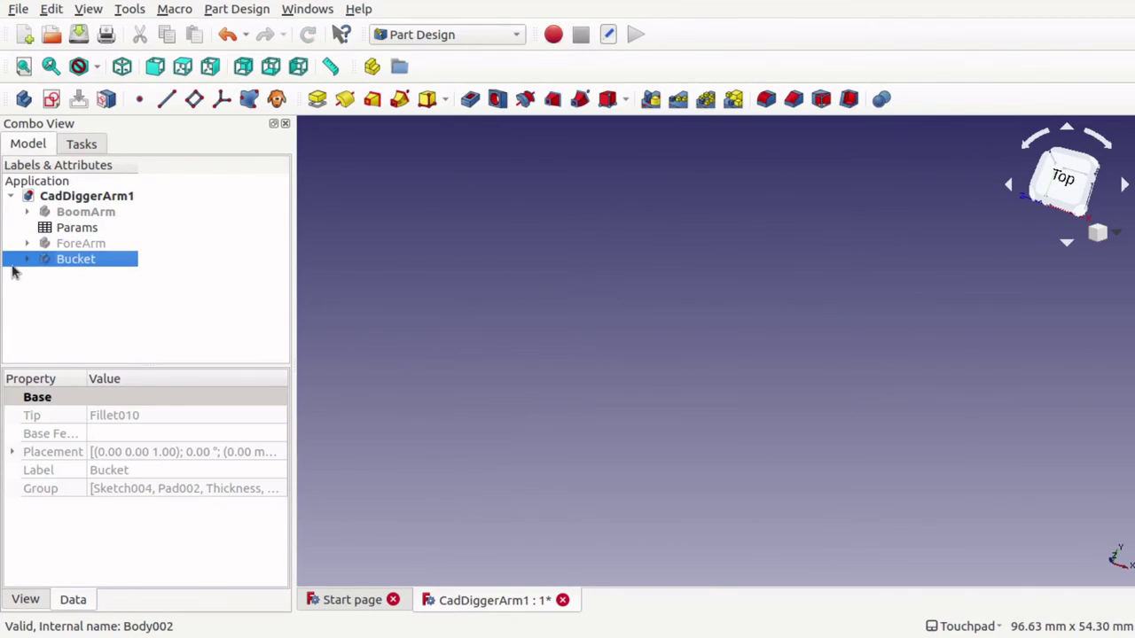
{"action": "scroll", "coordinate": [398, 303], "scroll_direction": "down", "scroll_amount": 14}
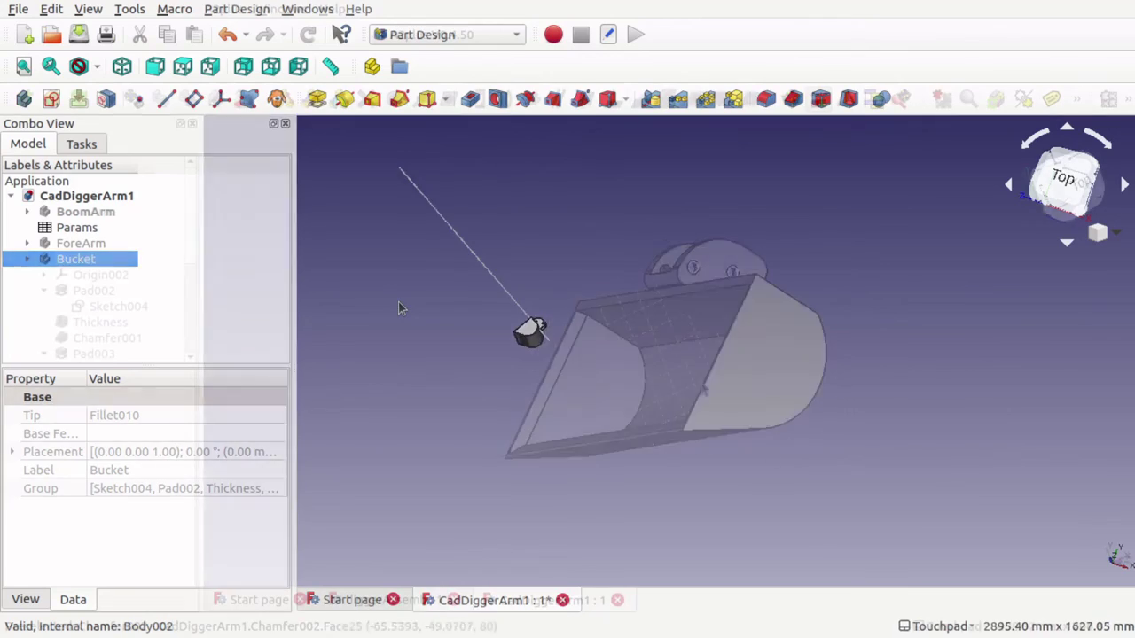
- Examine the Bucket body from several sides, including its pivot lugs, curved back and open interior
{"action": "left_click_drag", "start_coordinate": [851, 293], "coordinate": [765, 375]}
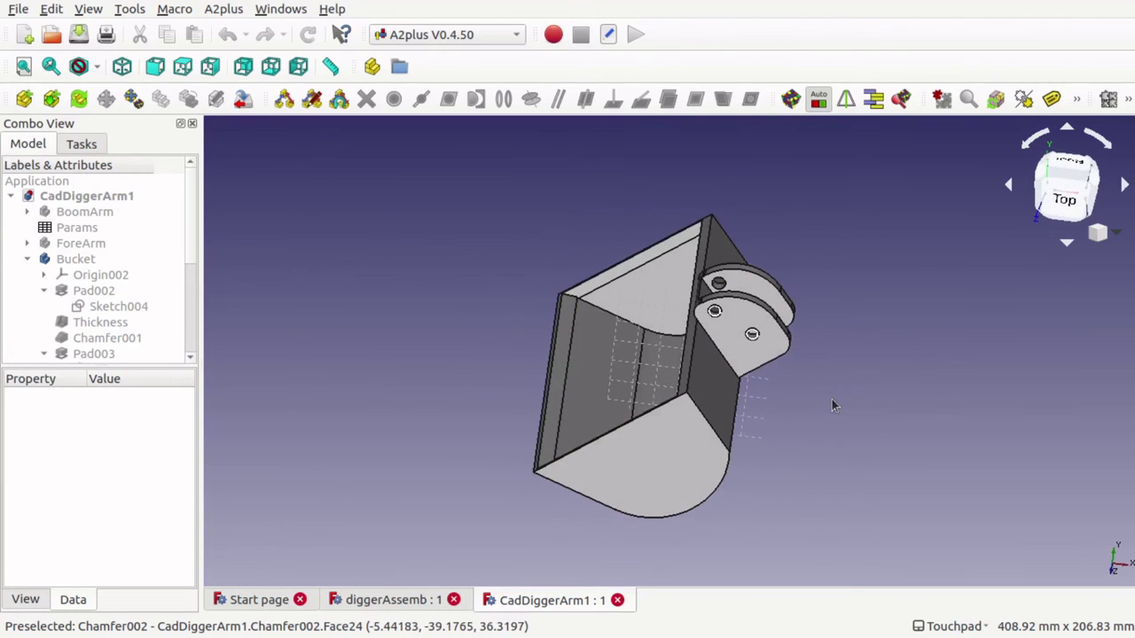
{"action": "left_click_drag", "start_coordinate": [887, 331], "coordinate": [822, 282]}
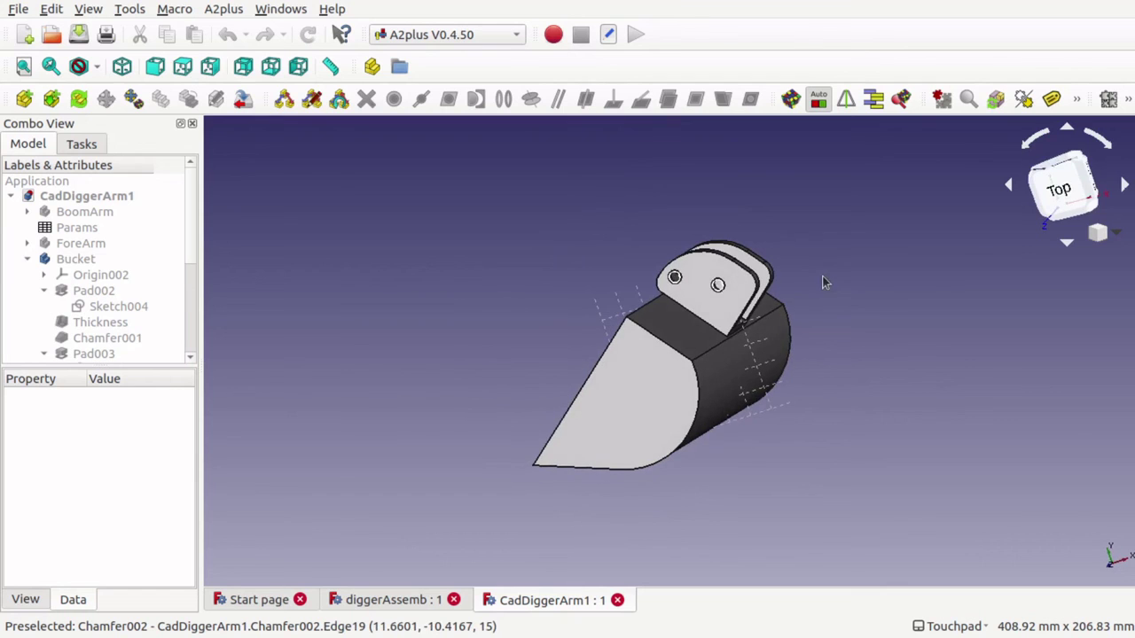
{"action": "left_click_drag", "start_coordinate": [810, 408], "coordinate": [830, 394]}
{"action": "left_click_drag", "start_coordinate": [869, 332], "coordinate": [718, 398]}
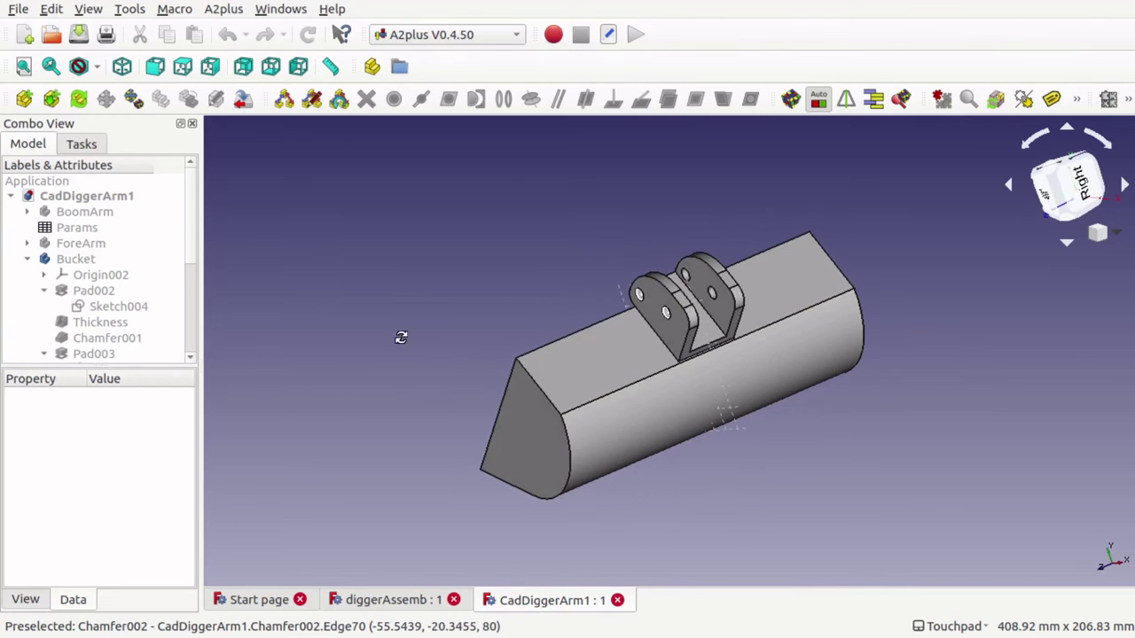
{"action": "left_click_drag", "start_coordinate": [399, 334], "coordinate": [738, 297]}
{"action": "left_click_drag", "start_coordinate": [469, 258], "coordinate": [842, 386]}
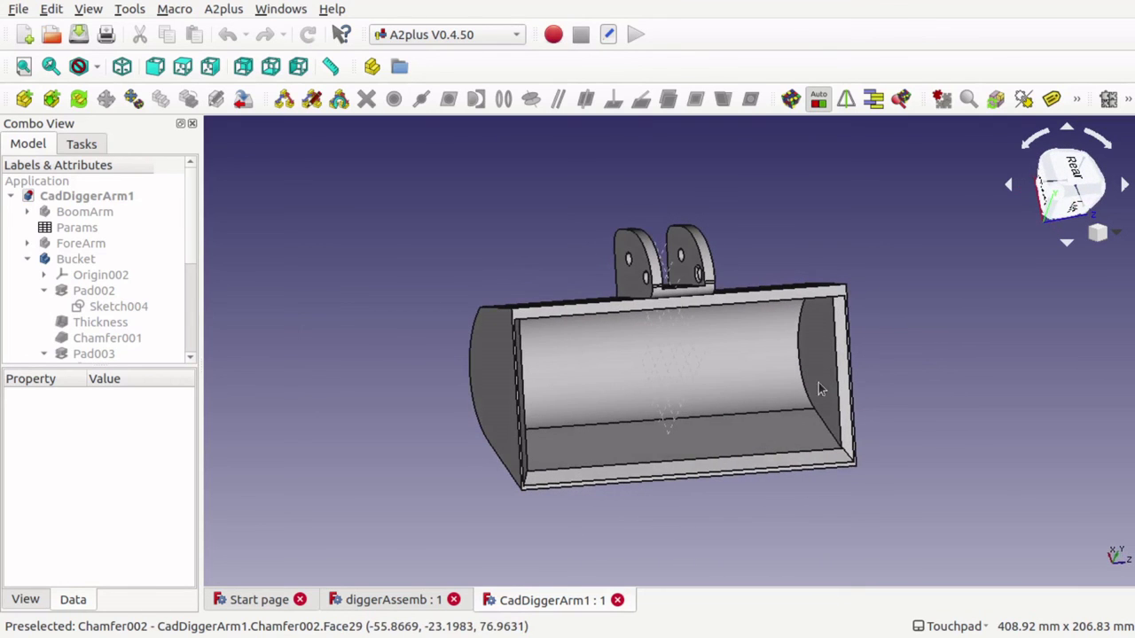